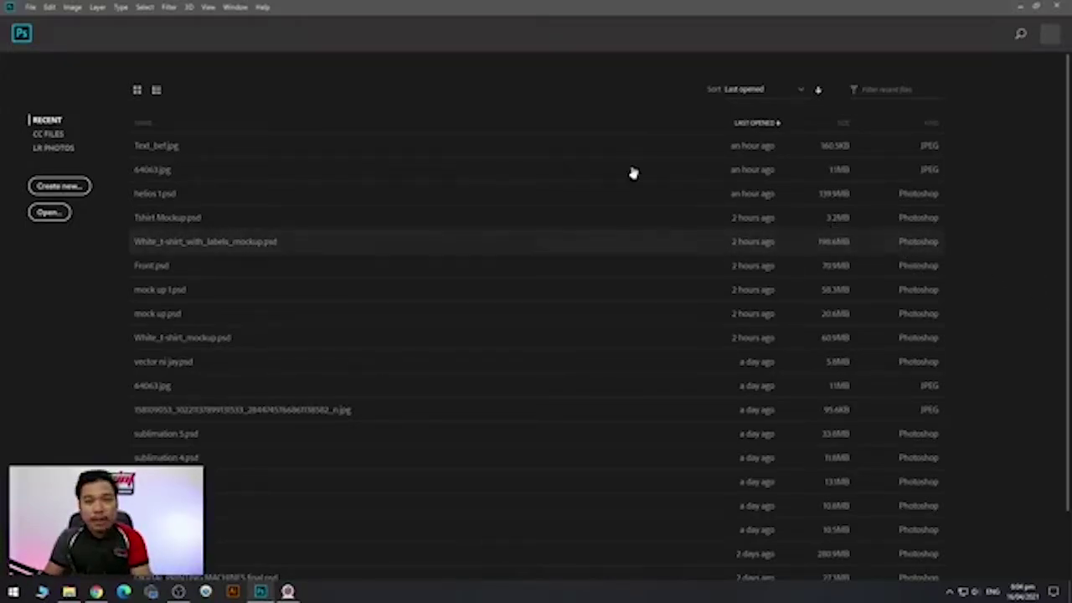
Create a new A4 document, 210 x 297 mm at 300 pixels/inch, with a white background.
{"action": "left_click", "coordinate": [31, 8]}
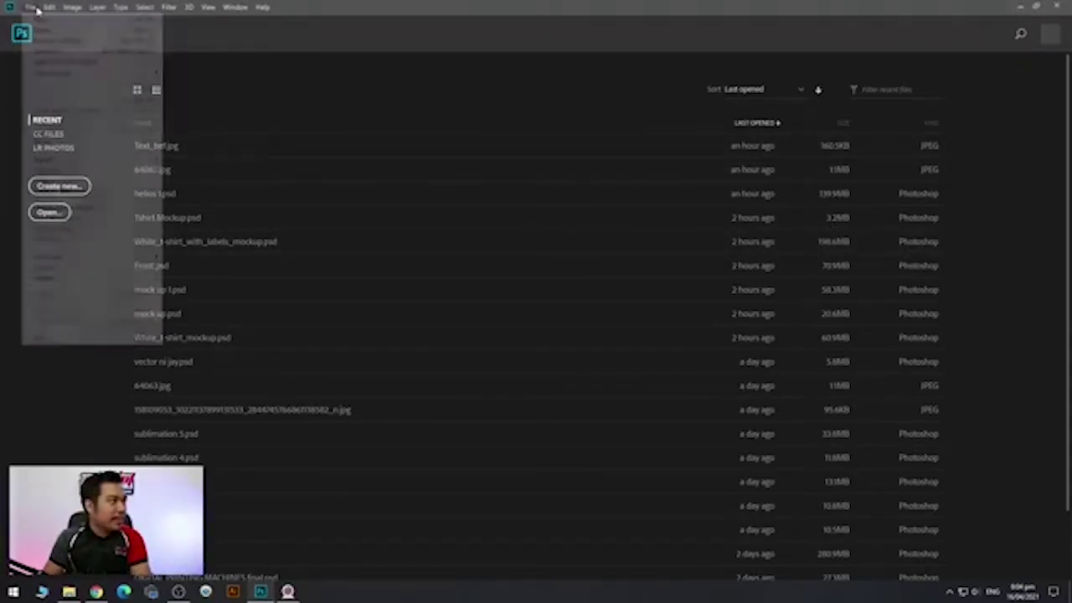
{"action": "left_click", "coordinate": [42, 19]}
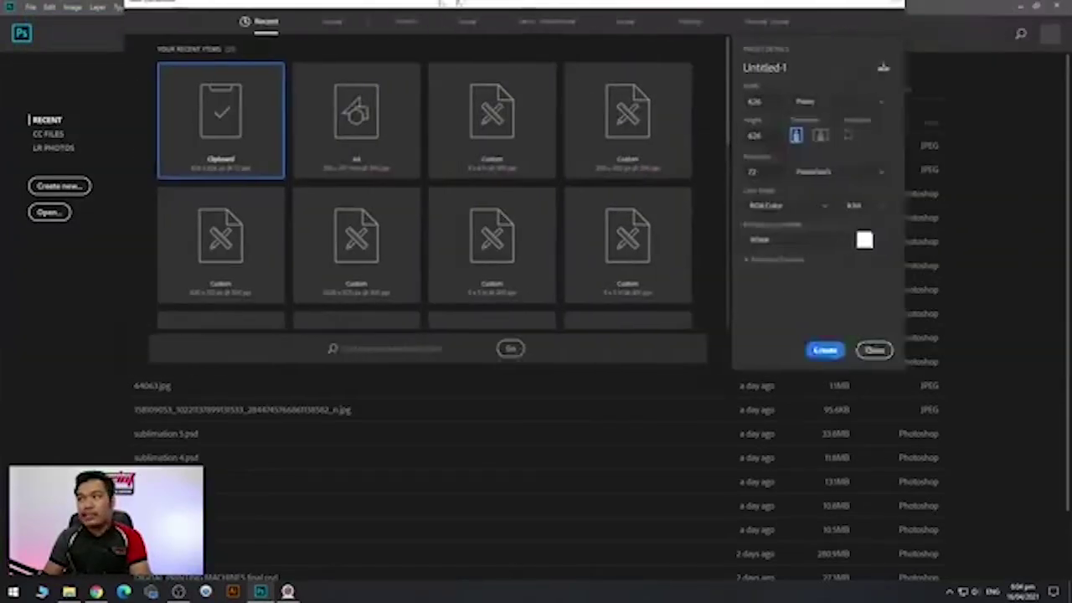
{"action": "left_click_drag", "start_coordinate": [457, 7], "coordinate": [401, 77]}
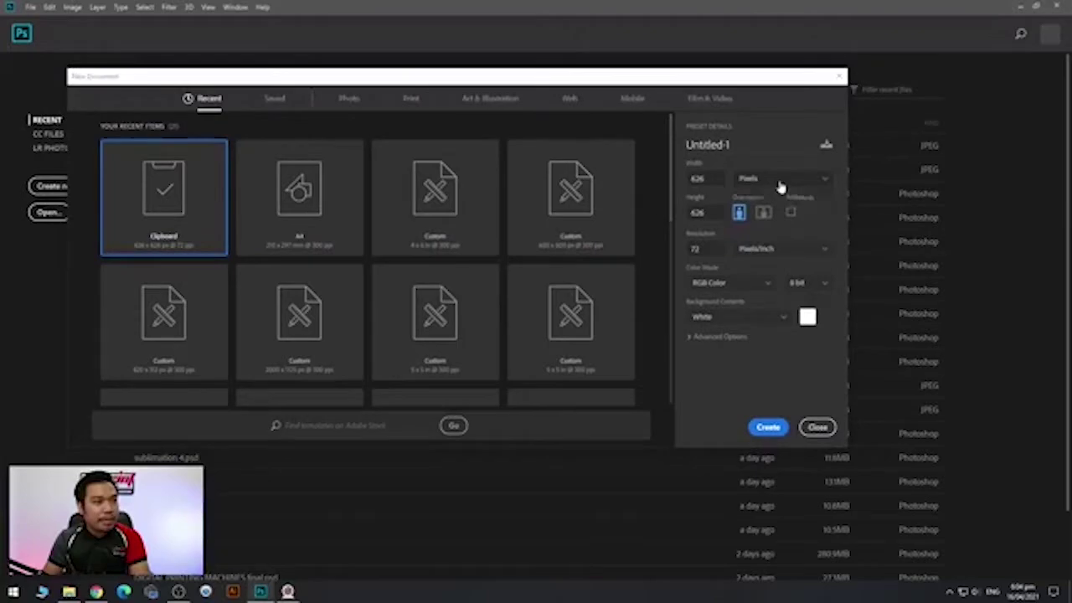
{"action": "left_click", "coordinate": [780, 186]}
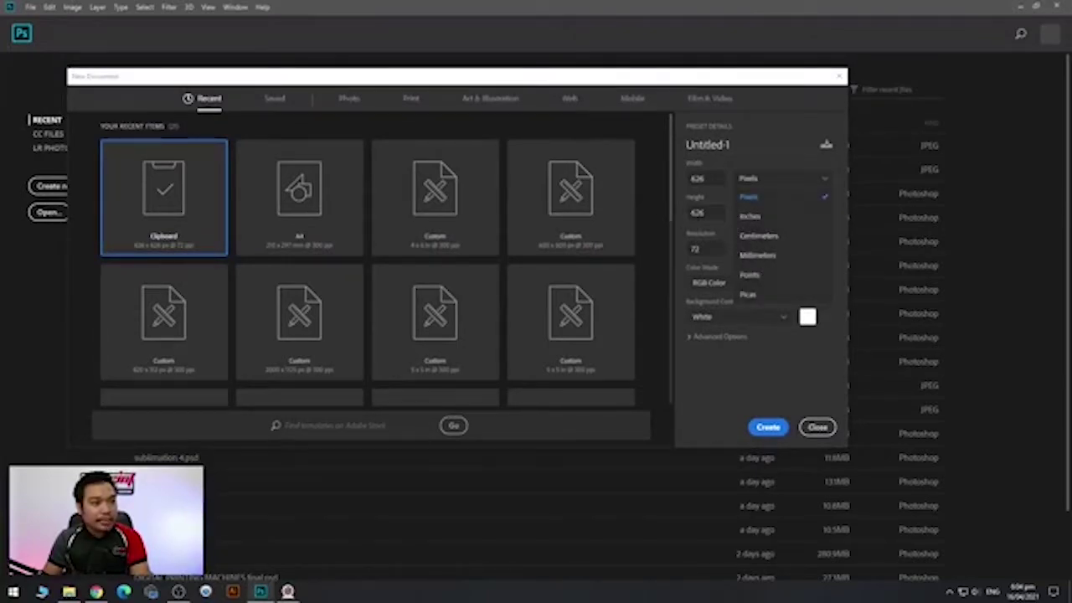
{"action": "left_click", "coordinate": [298, 194]}
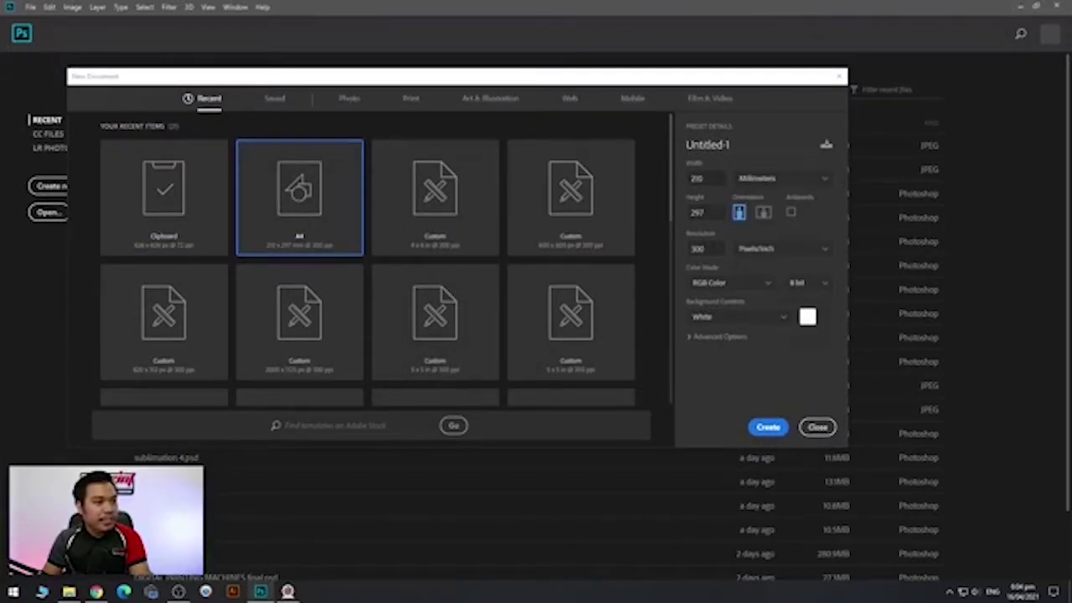
{"action": "left_click", "coordinate": [769, 428]}
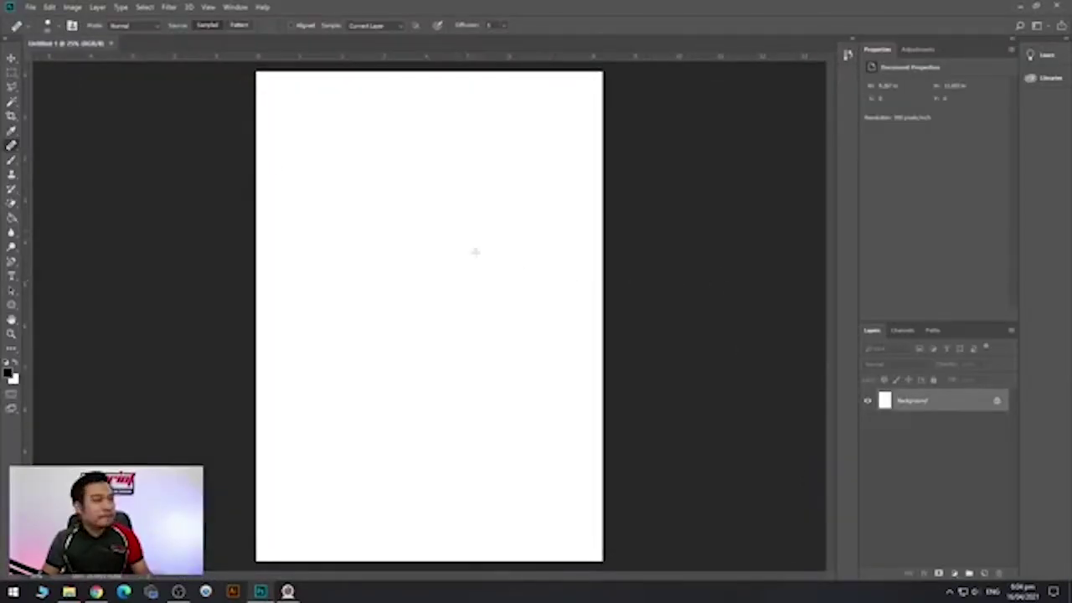
Rotate the blank canvas 90° clockwise into landscape orientation.
{"action": "left_click", "coordinate": [72, 7]}
{"action": "mouse_move", "coordinate": [159, 112]}
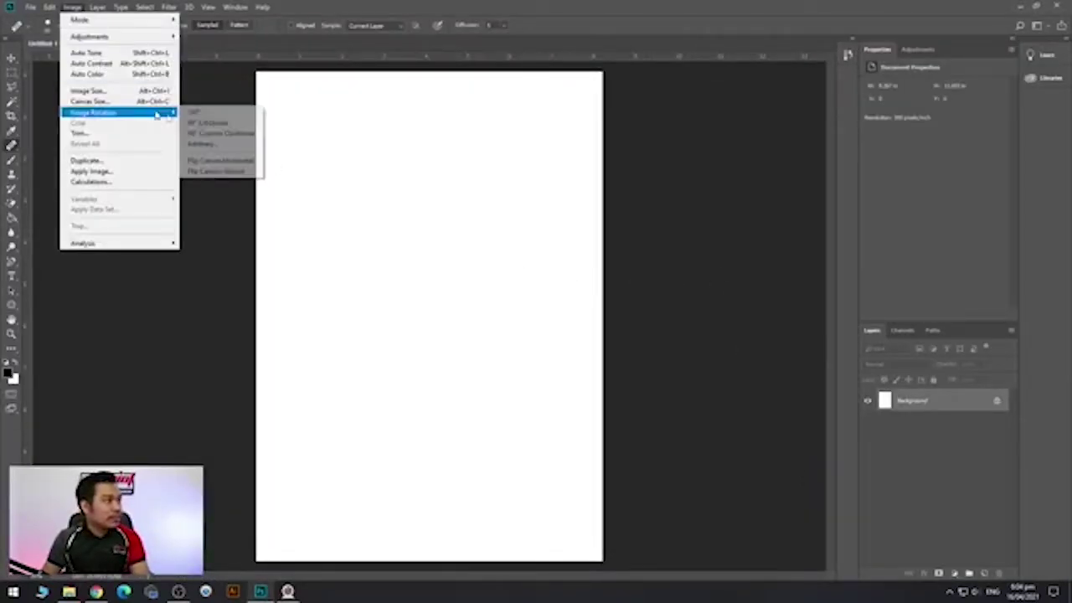
{"action": "left_click", "coordinate": [205, 124]}
{"action": "scroll", "coordinate": [536, 297], "scroll_direction": "up", "scroll_amount": 2}
{"action": "scroll", "coordinate": [542, 299], "scroll_direction": "down", "scroll_amount": 1}
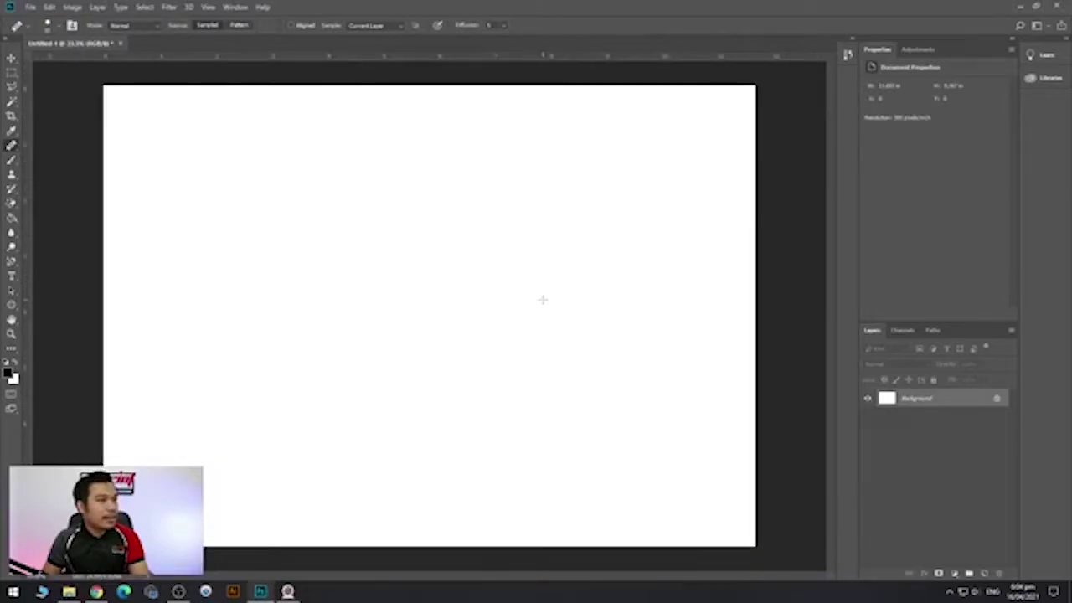
Open the antibacterial-logo-concept image from the photoshop webinar folder in its own floating window.
{"action": "left_click", "coordinate": [68, 592]}
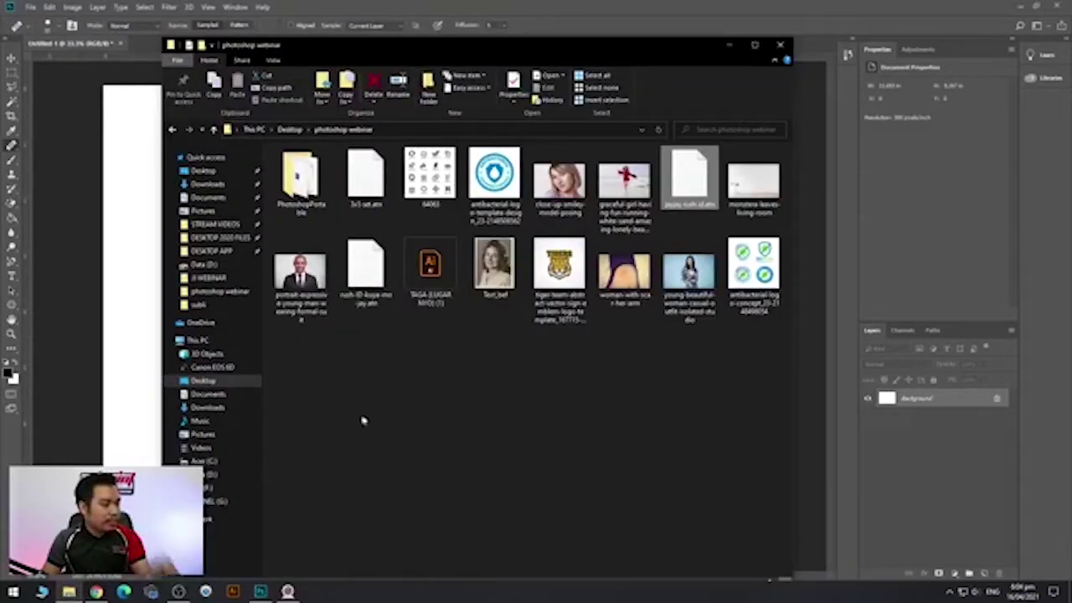
{"action": "left_click_drag", "start_coordinate": [760, 276], "coordinate": [809, 43]}
{"action": "left_click_drag", "start_coordinate": [344, 56], "coordinate": [382, 72]}
Copy the lower-left round antibacterial badge into the blank landscape document with a rectangular selection, and minimize the source image.
{"action": "scroll", "coordinate": [406, 353], "scroll_direction": "up", "scroll_amount": 3}
{"action": "left_click_drag", "start_coordinate": [406, 356], "coordinate": [478, 284]}
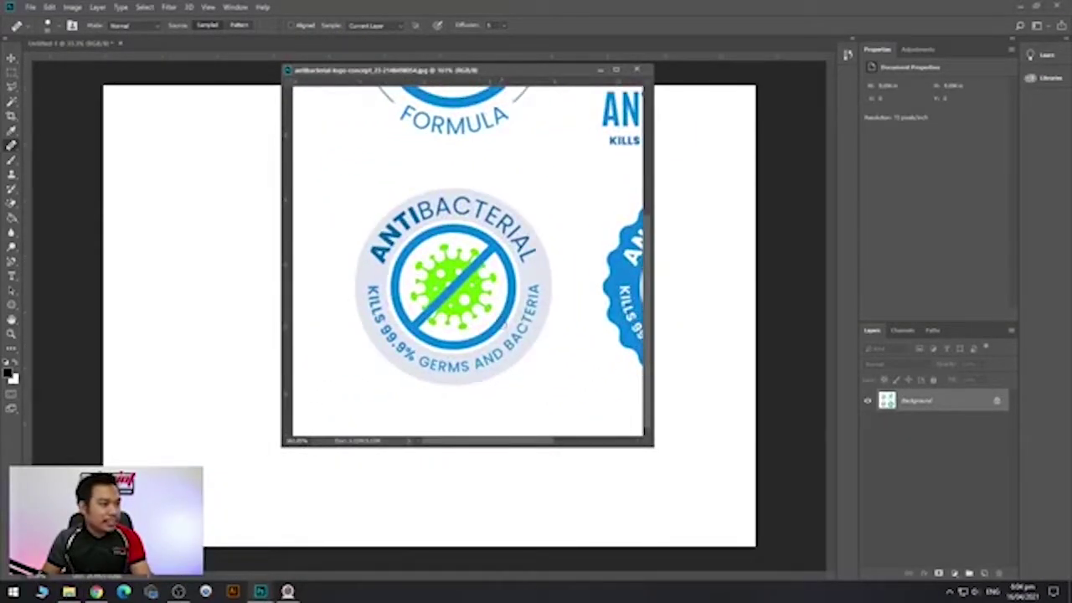
{"action": "scroll", "coordinate": [504, 325], "scroll_direction": "down", "scroll_amount": 3}
{"action": "scroll", "coordinate": [503, 324], "scroll_direction": "up", "scroll_amount": 4}
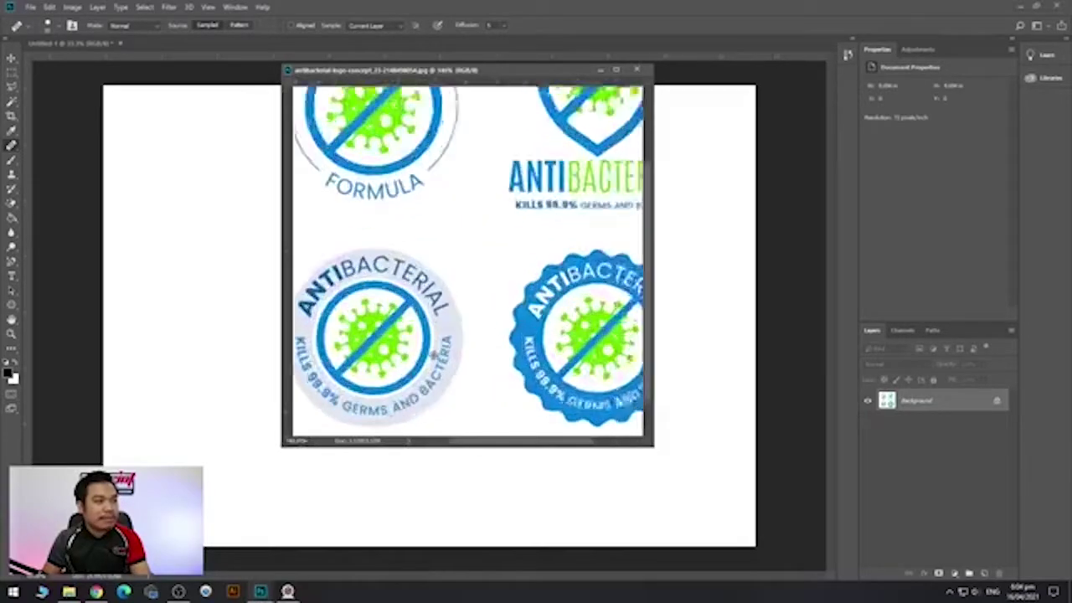
{"action": "scroll", "coordinate": [541, 325], "scroll_direction": "down", "scroll_amount": 2}
{"action": "scroll", "coordinate": [541, 325], "scroll_direction": "right", "scroll_amount": 3}
{"action": "scroll", "coordinate": [541, 325], "scroll_direction": "left", "scroll_amount": 3}
{"action": "scroll", "coordinate": [491, 296], "scroll_direction": "up", "scroll_amount": 4}
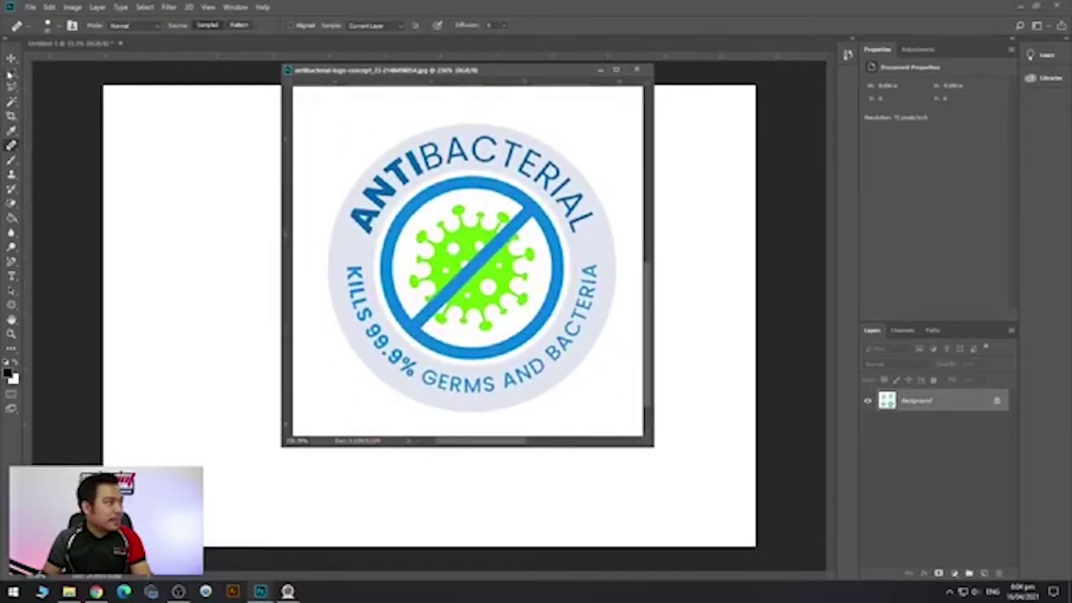
{"action": "left_click", "coordinate": [12, 72]}
{"action": "left_click_drag", "start_coordinate": [306, 114], "coordinate": [642, 432]}
{"action": "left_click", "coordinate": [12, 58]}
{"action": "left_click_drag", "start_coordinate": [374, 259], "coordinate": [237, 260]}
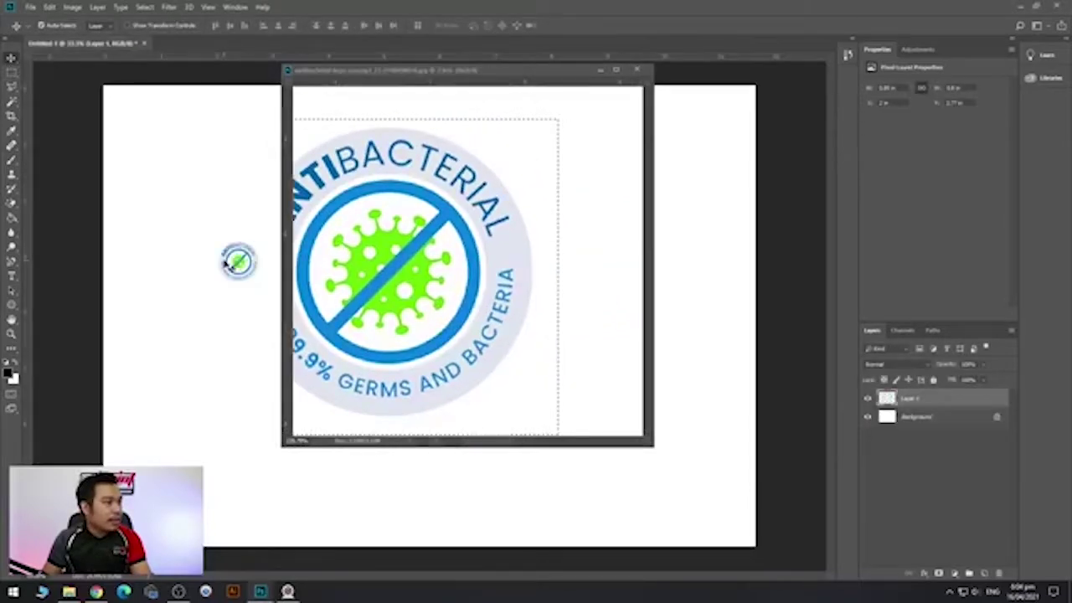
{"action": "left_click", "coordinate": [598, 71]}
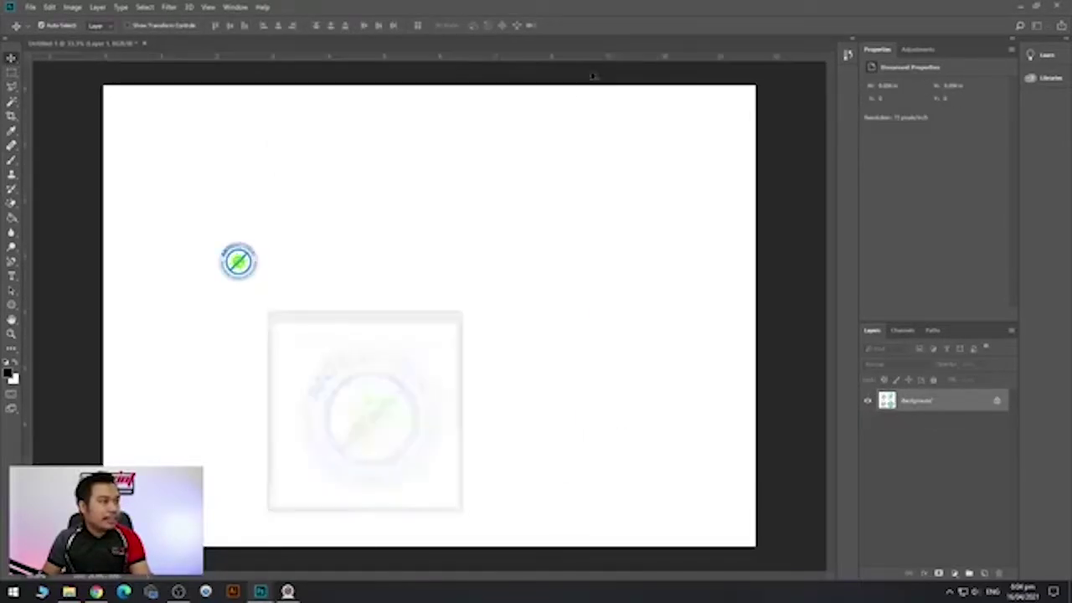
Scale the badge layer up to about 8.0 x 7.6 in and position it in the middle of the canvas.
{"action": "key", "text": "ctrl+t"}
{"action": "left_click_drag", "start_coordinate": [265, 239], "coordinate": [536, 129]}
{"action": "left_click_drag", "start_coordinate": [429, 184], "coordinate": [617, 239]}
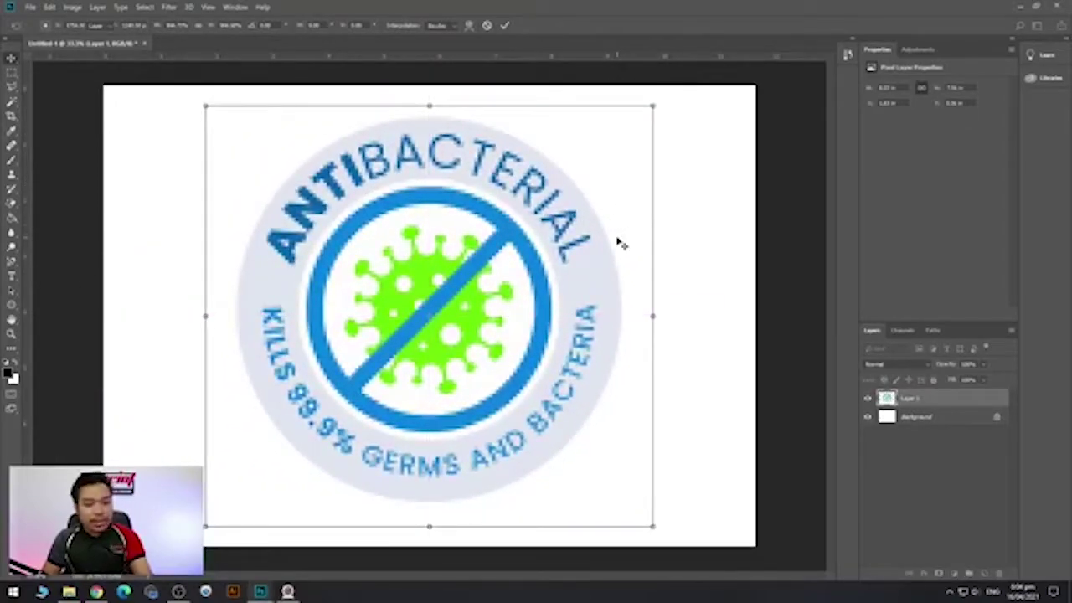
{"action": "key", "text": "Return"}
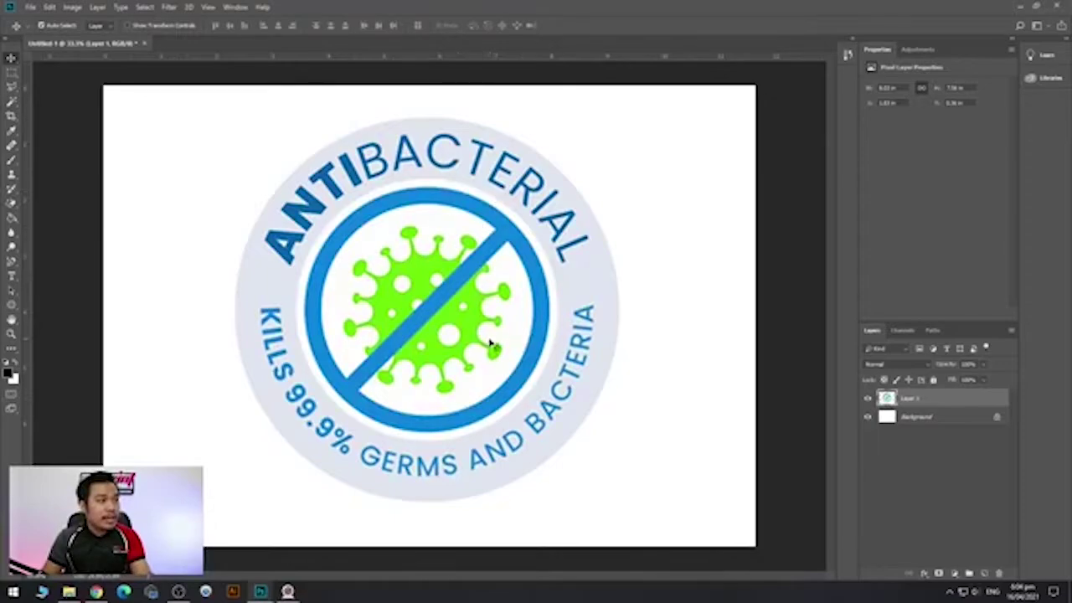
Hide the white Background layer beneath the badge.
{"action": "scroll", "coordinate": [485, 331], "scroll_direction": "down", "scroll_amount": 2}
{"action": "scroll", "coordinate": [482, 322], "scroll_direction": "up", "scroll_amount": 1}
{"action": "scroll", "coordinate": [482, 322], "scroll_direction": "down", "scroll_amount": 1}
{"action": "scroll", "coordinate": [482, 322], "scroll_direction": "up", "scroll_amount": 1}
{"action": "scroll", "coordinate": [481, 321], "scroll_direction": "down", "scroll_amount": 1}
{"action": "scroll", "coordinate": [481, 321], "scroll_direction": "down", "scroll_amount": 1}
{"action": "scroll", "coordinate": [478, 329], "scroll_direction": "up", "scroll_amount": 3}
{"action": "scroll", "coordinate": [480, 328], "scroll_direction": "down", "scroll_amount": 2}
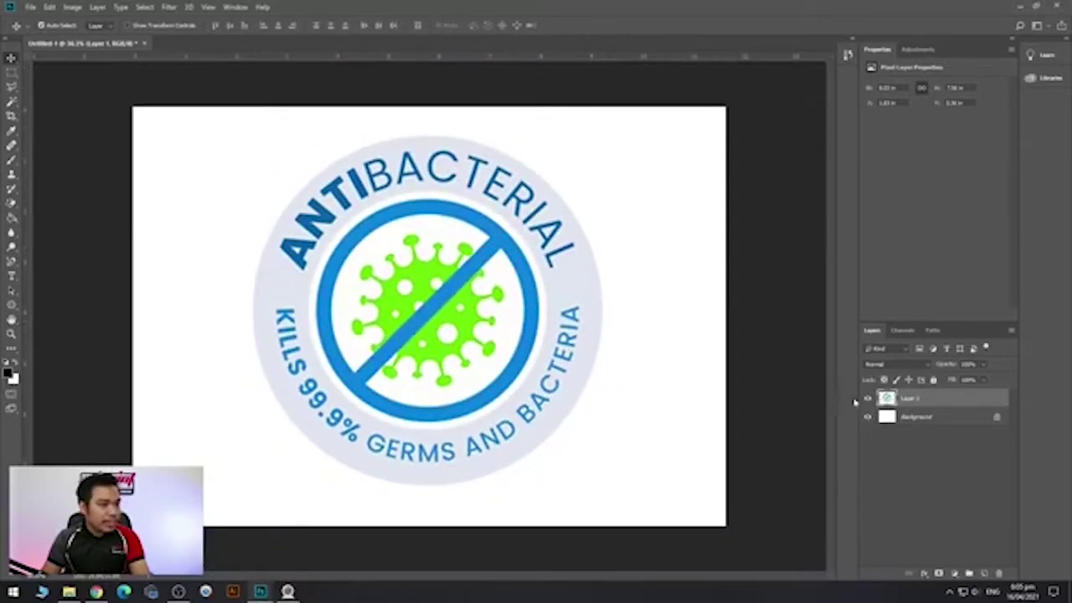
{"action": "left_click", "coordinate": [868, 418]}
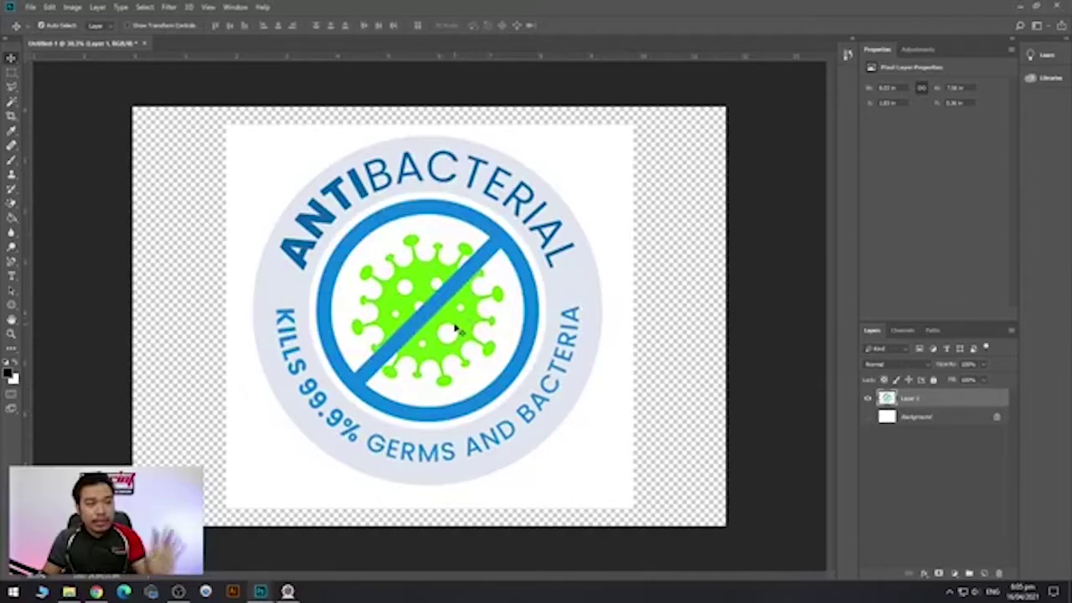
Try erasing the white area around the badge with the Magic Eraser, inspect the edges, and undo the erasure.
{"action": "left_click", "coordinate": [12, 204]}
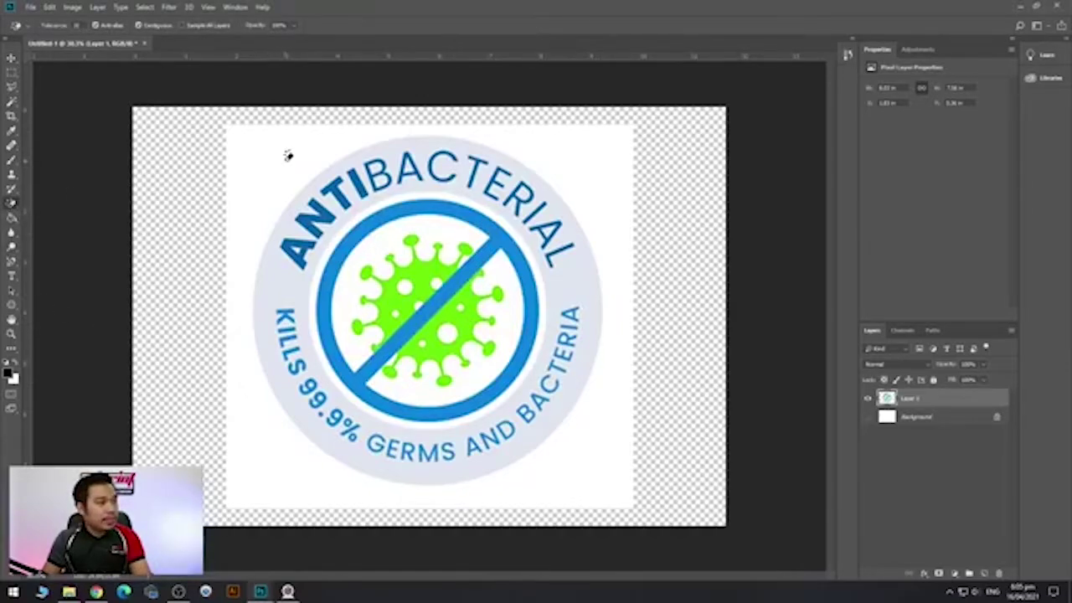
{"action": "right_click", "coordinate": [11, 204]}
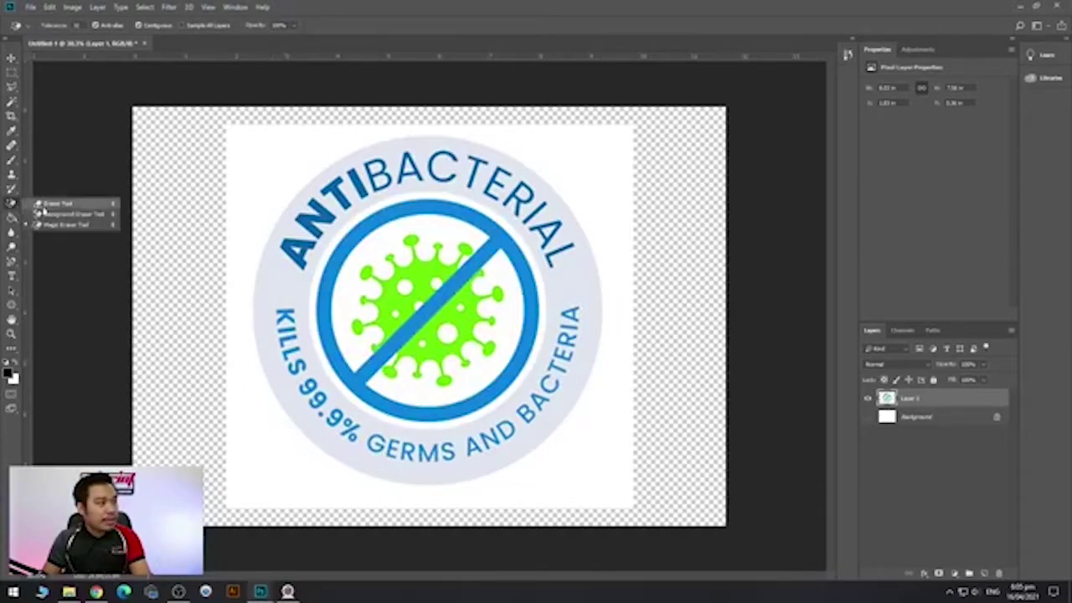
{"action": "left_click", "coordinate": [57, 227]}
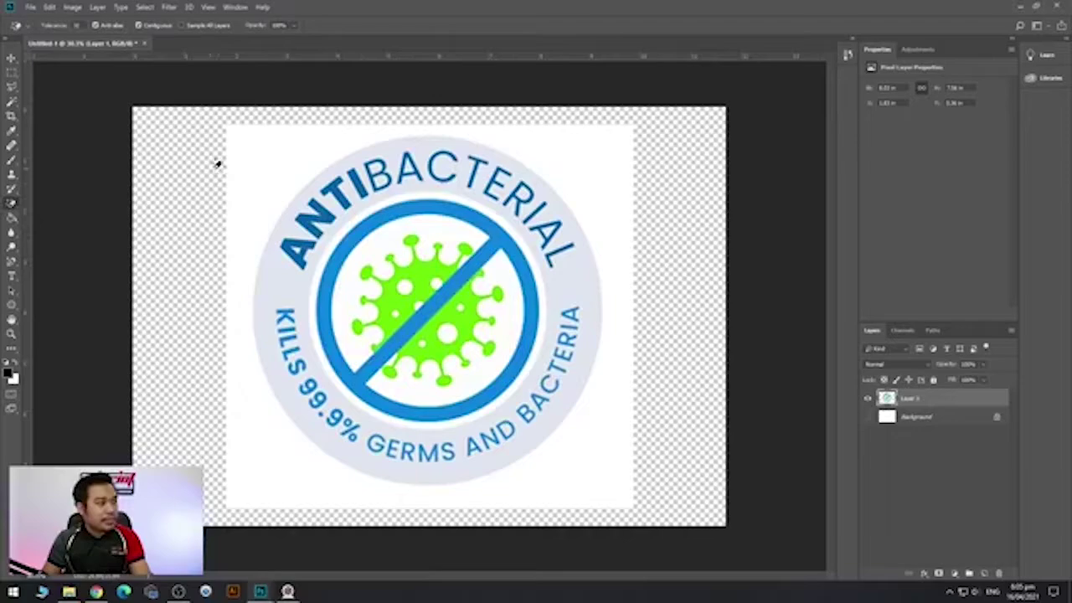
{"action": "left_click", "coordinate": [279, 153]}
{"action": "key", "text": "ctrl+z"}
{"action": "key", "text": "ctrl+z"}
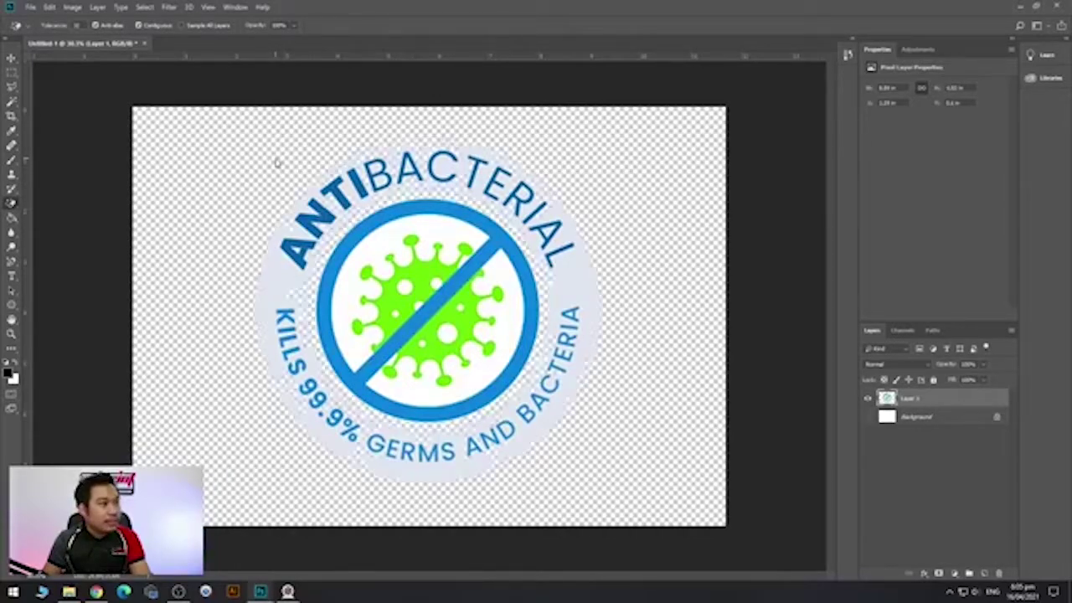
{"action": "scroll", "coordinate": [335, 138], "scroll_direction": "up", "scroll_amount": 10}
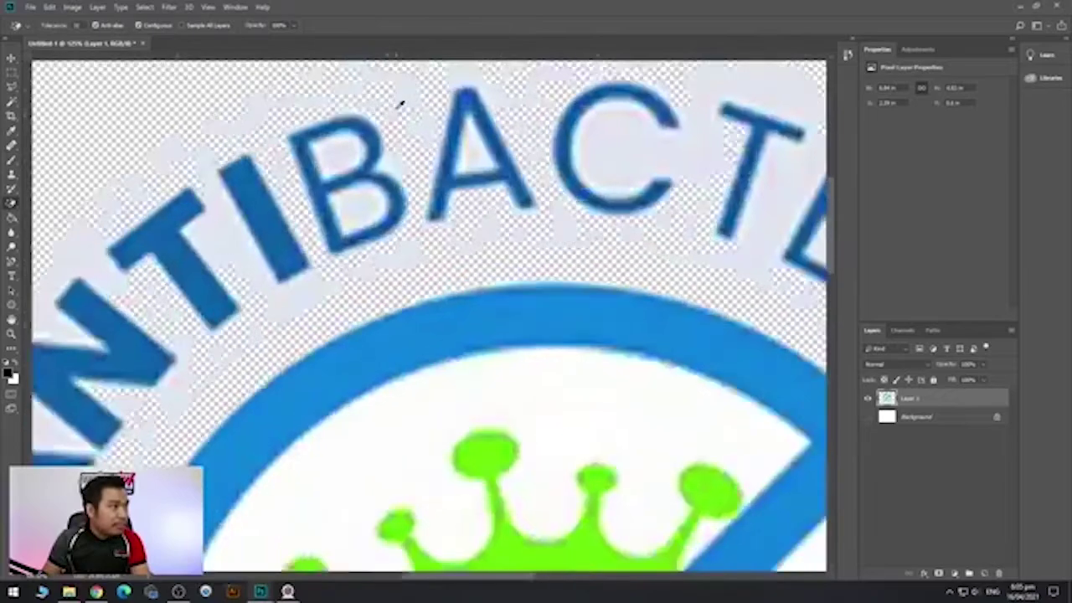
{"action": "scroll", "coordinate": [438, 176], "scroll_direction": "down", "scroll_amount": 5}
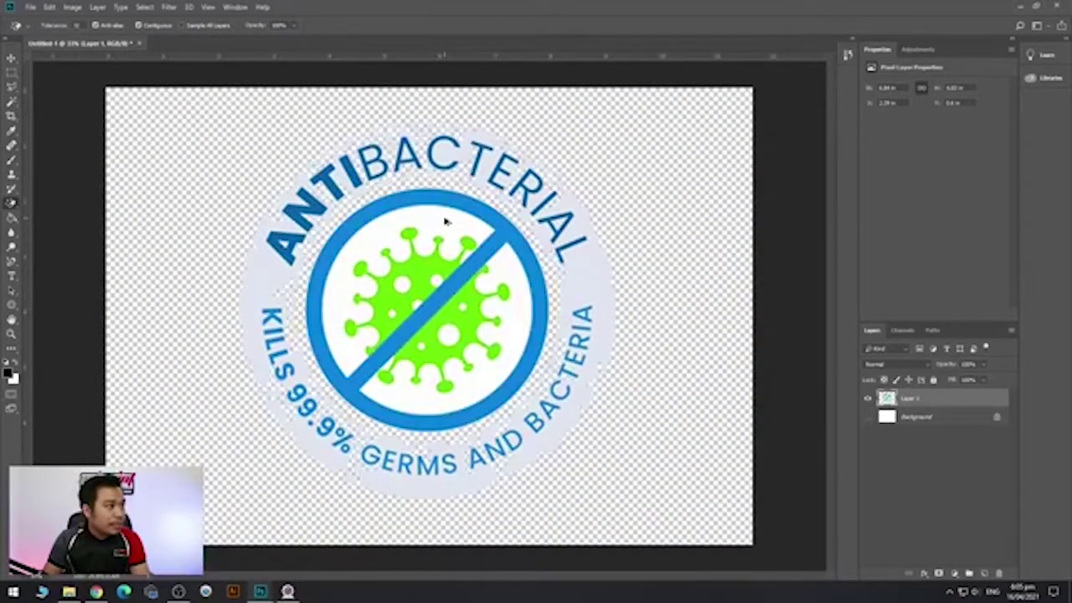
{"action": "key", "text": "ctrl+z"}
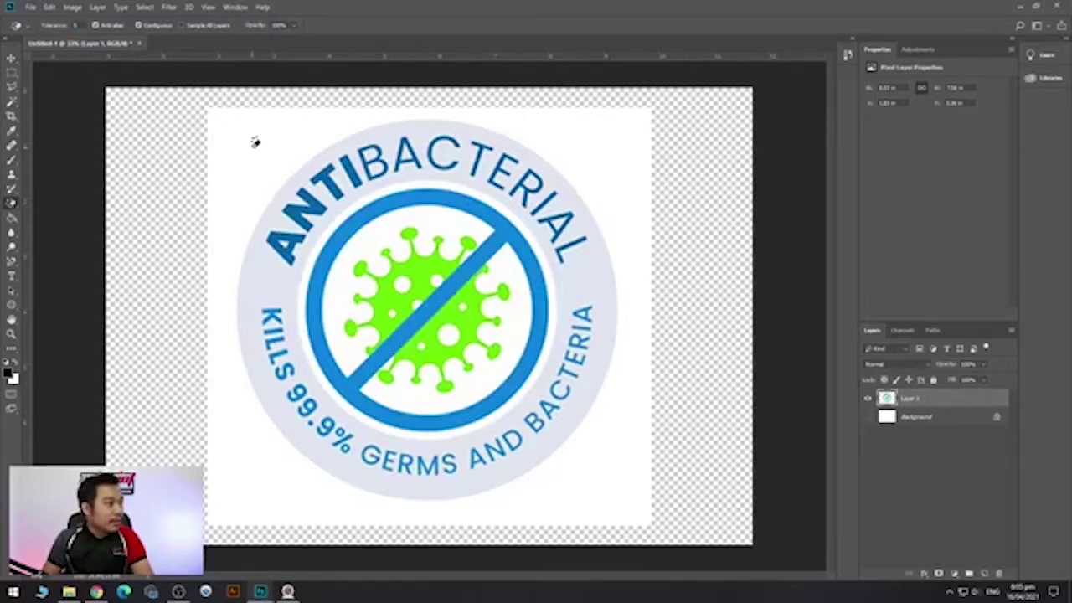
Try erasing the white area around the badge with the Magic Eraser at tolerance 5 and check for leftover specks.
{"action": "left_click", "coordinate": [255, 142]}
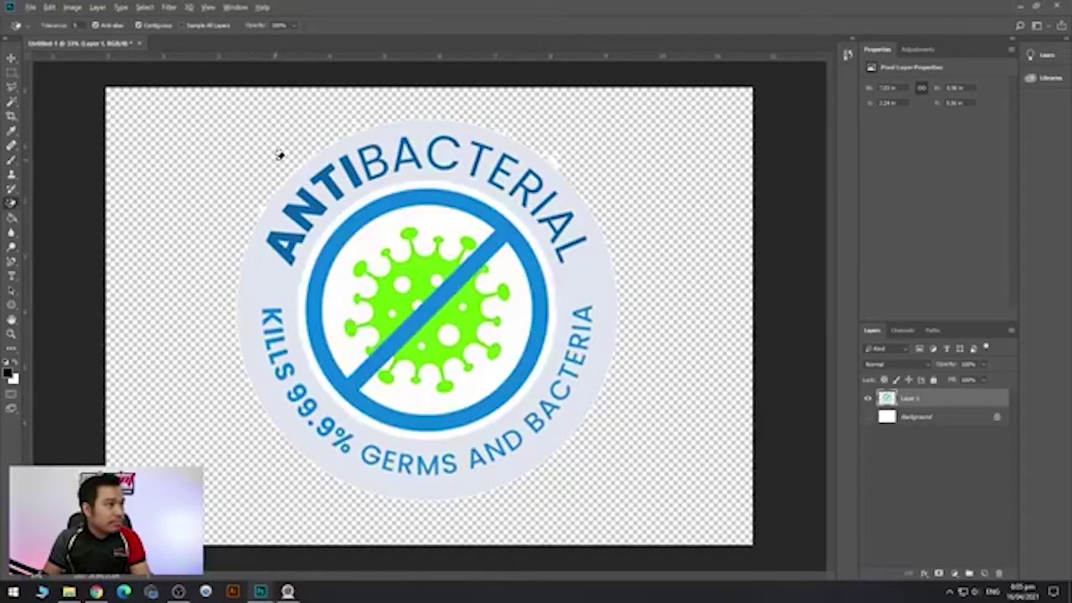
{"action": "scroll", "coordinate": [322, 144], "scroll_direction": "up", "scroll_amount": 3}
{"action": "scroll", "coordinate": [351, 127], "scroll_direction": "up", "scroll_amount": 3}
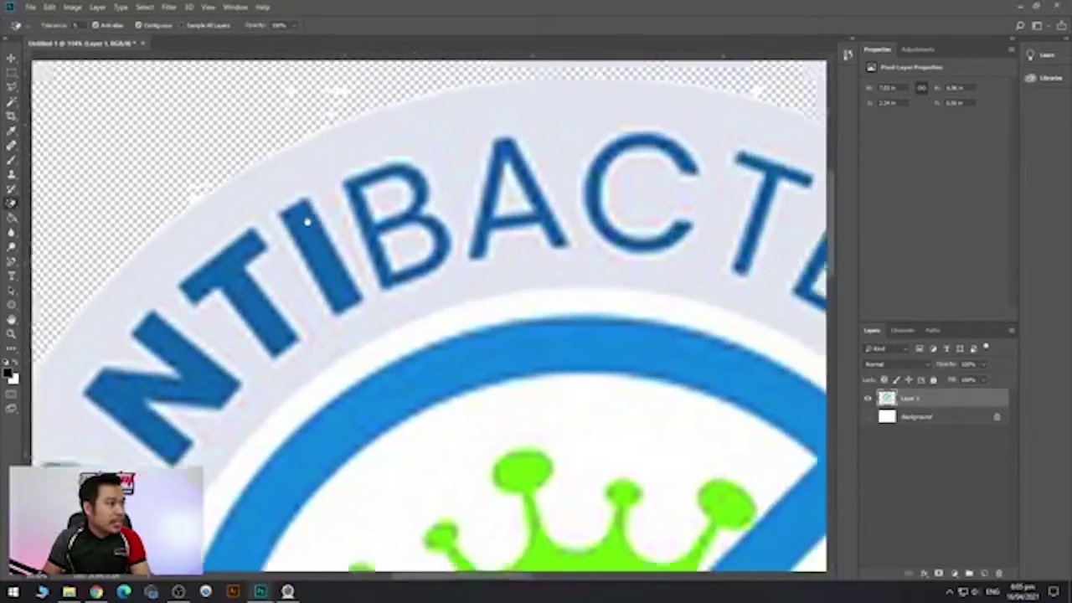
{"action": "scroll", "coordinate": [419, 165], "scroll_direction": "down", "scroll_amount": 4}
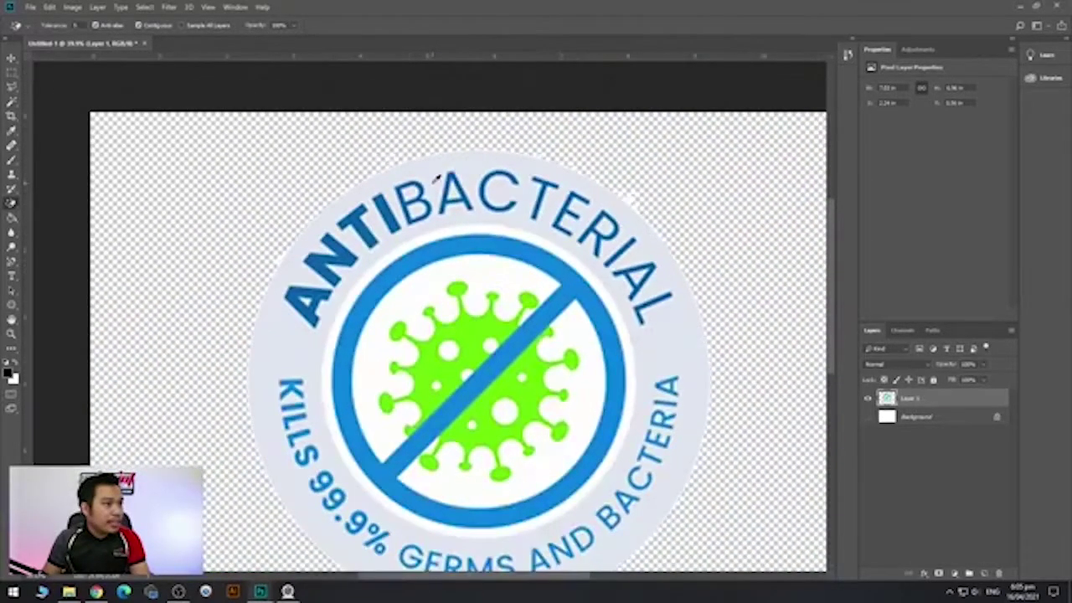
{"action": "scroll", "coordinate": [368, 166], "scroll_direction": "up", "scroll_amount": 2}
{"action": "scroll", "coordinate": [369, 165], "scroll_direction": "up", "scroll_amount": 2}
{"action": "scroll", "coordinate": [402, 122], "scroll_direction": "up", "scroll_amount": 5}
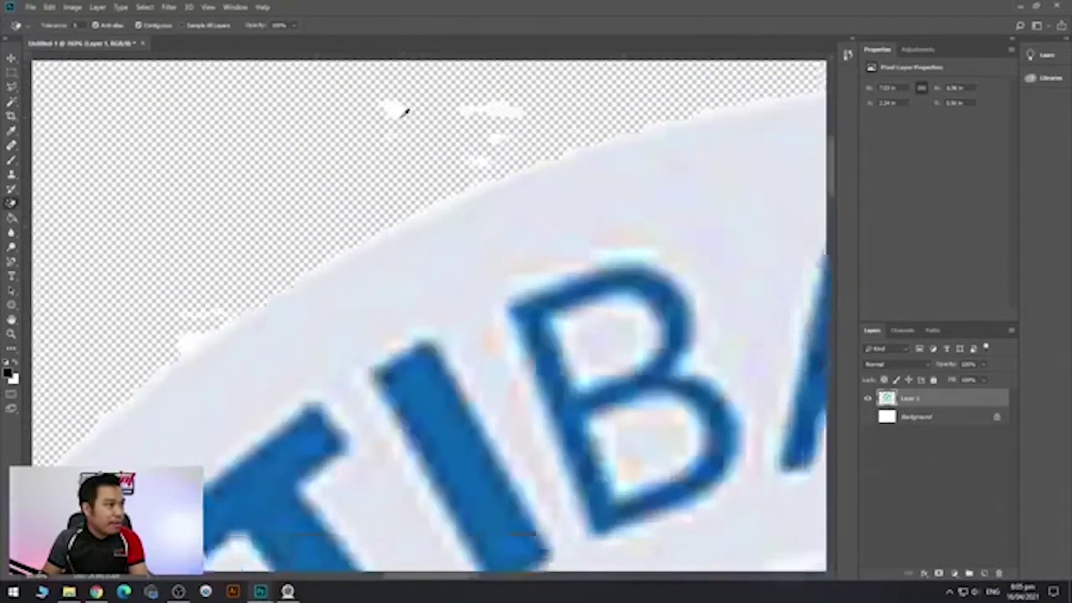
{"action": "scroll", "coordinate": [392, 136], "scroll_direction": "down", "scroll_amount": 7}
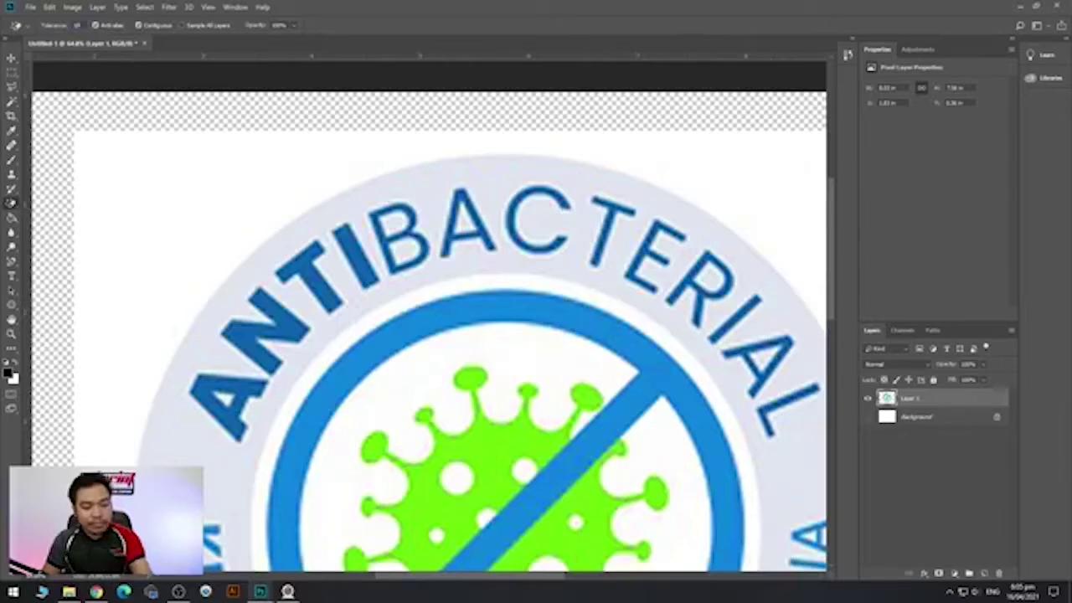
Erase the white area around the badge with the Magic Eraser at tolerance 10 and check the cleaned edge.
{"action": "left_click", "coordinate": [156, 175]}
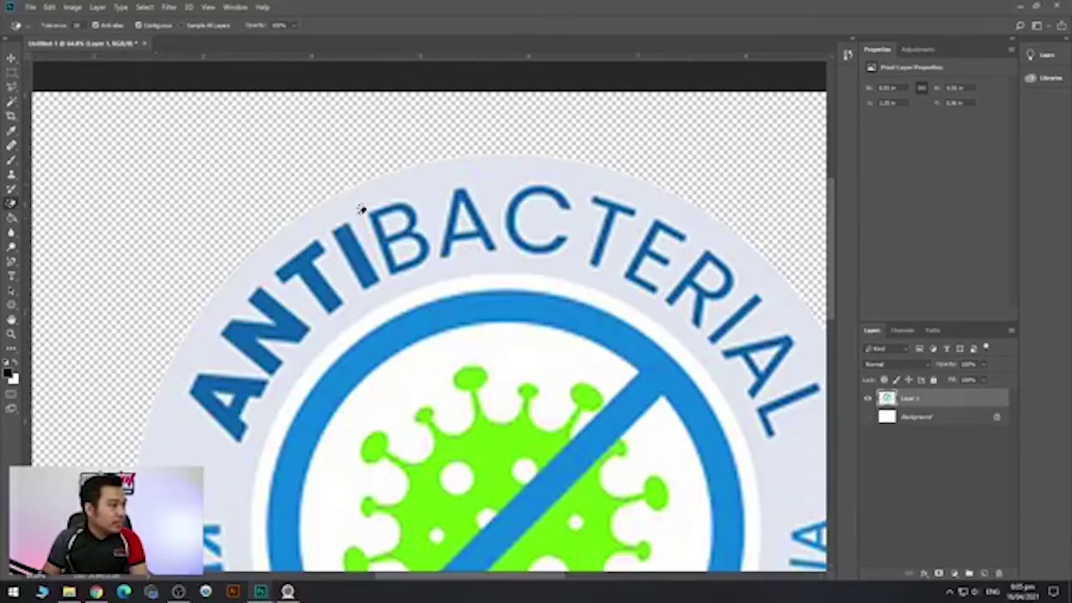
{"action": "scroll", "coordinate": [500, 134], "scroll_direction": "down", "scroll_amount": 1}
{"action": "scroll", "coordinate": [495, 151], "scroll_direction": "up", "scroll_amount": 2}
{"action": "scroll", "coordinate": [500, 282], "scroll_direction": "down", "scroll_amount": 4}
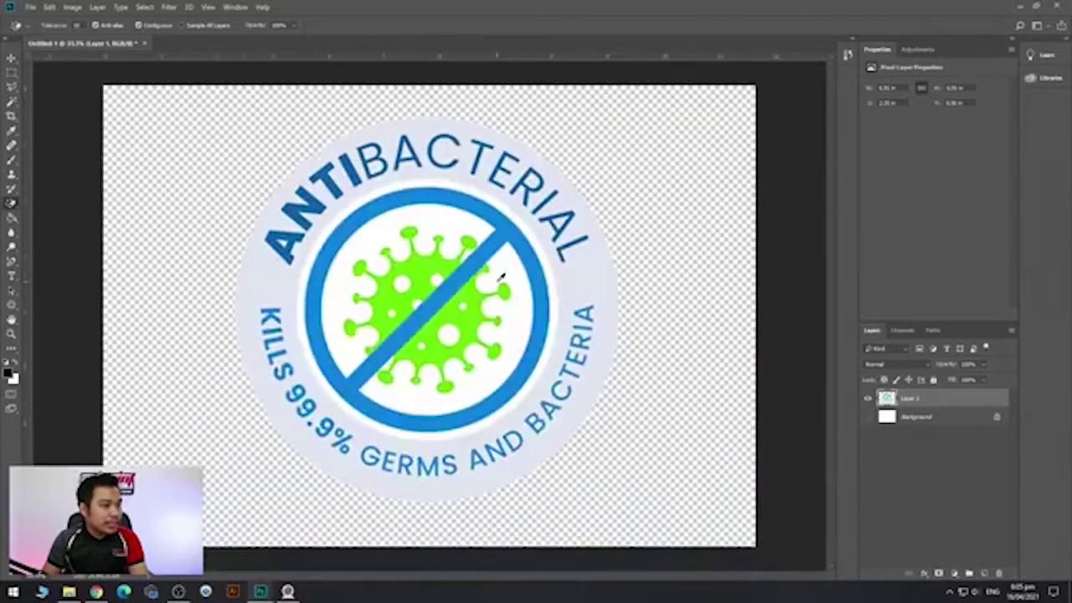
{"action": "scroll", "coordinate": [501, 272], "scroll_direction": "up", "scroll_amount": 2}
{"action": "scroll", "coordinate": [503, 275], "scroll_direction": "down", "scroll_amount": 4}
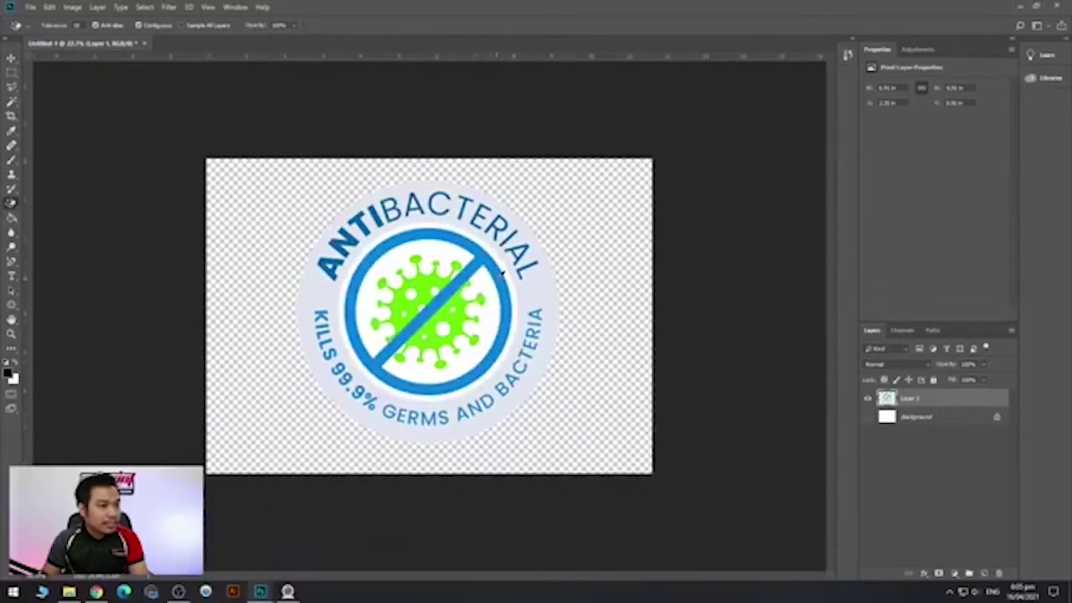
Centre the badge layer horizontally and vertically on the canvas.
{"action": "left_click", "coordinate": [12, 59]}
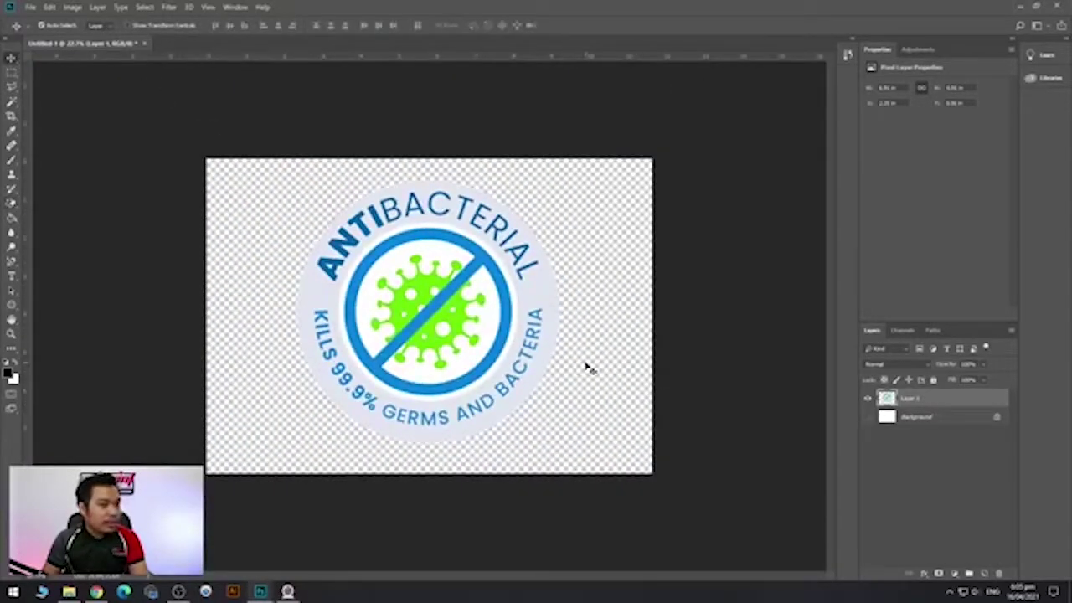
{"action": "key", "text": "ctrl+a"}
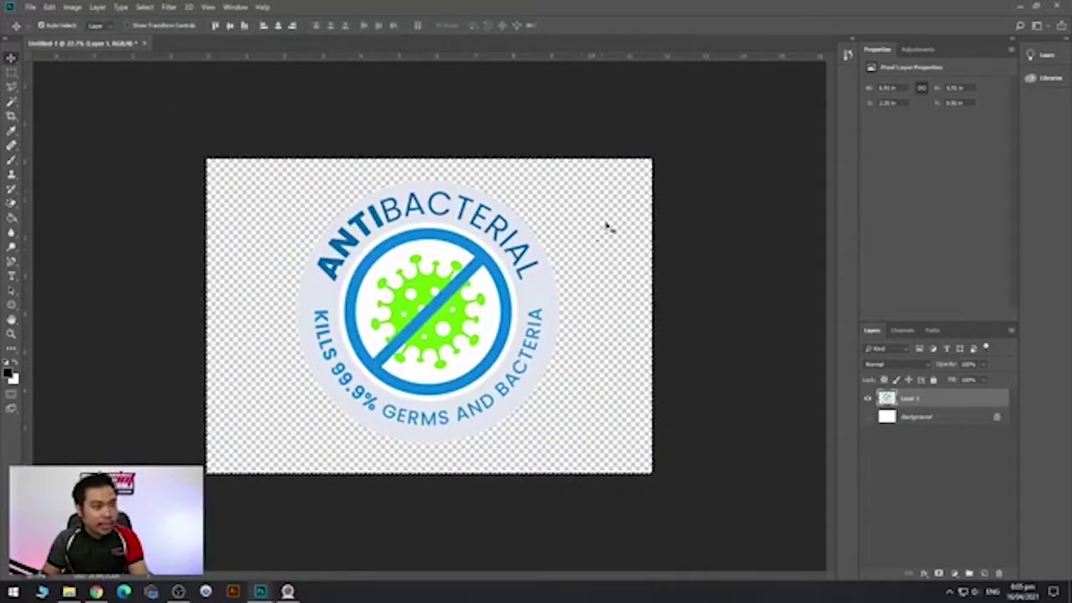
{"action": "left_click", "coordinate": [278, 27]}
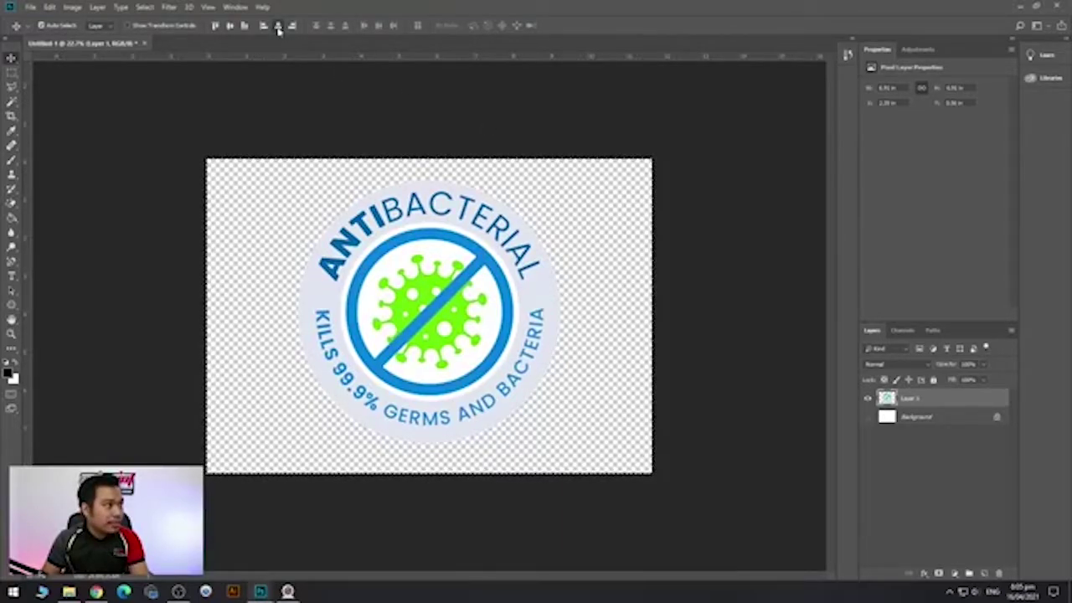
{"action": "left_click", "coordinate": [230, 28]}
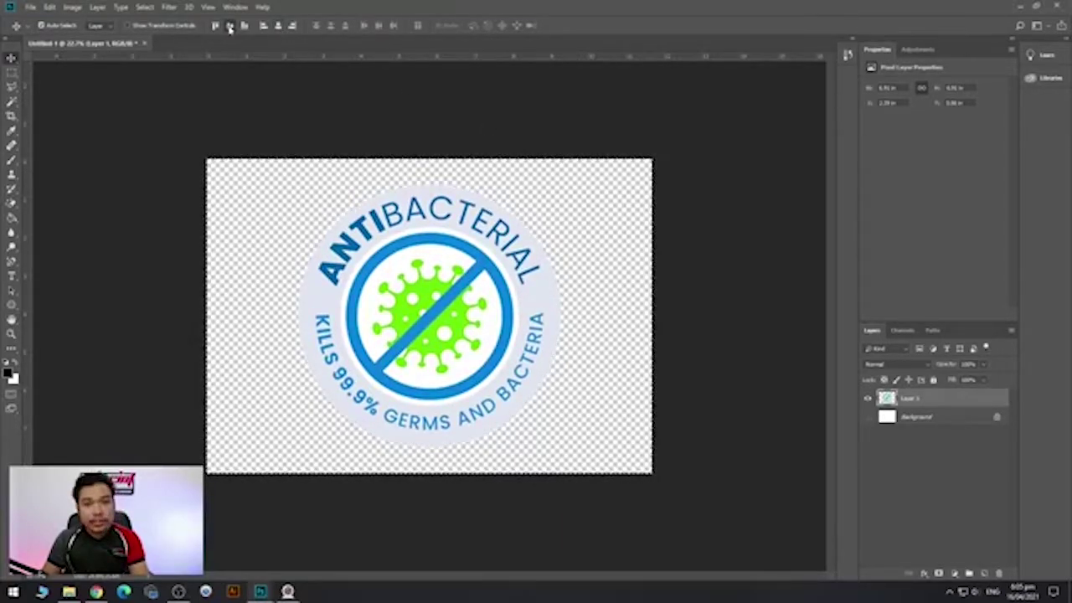
Place a vertical and a horizontal guide crossing at the centre of the badge.
{"action": "scroll", "coordinate": [445, 247], "scroll_direction": "down", "scroll_amount": 2}
{"action": "scroll", "coordinate": [444, 247], "scroll_direction": "up", "scroll_amount": 3}
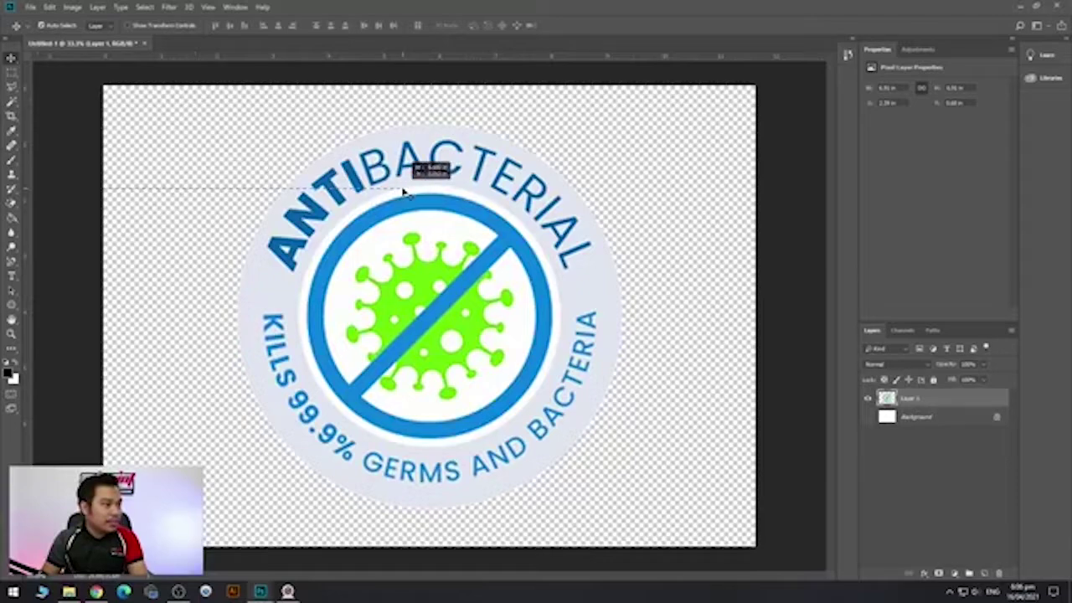
{"action": "left_click_drag", "start_coordinate": [29, 173], "coordinate": [429, 159]}
{"action": "left_click_drag", "start_coordinate": [448, 61], "coordinate": [465, 317]}
Inspect how the guides line up with the centre and edges of the badge.
{"action": "scroll", "coordinate": [418, 330], "scroll_direction": "up", "scroll_amount": 9}
{"action": "scroll", "coordinate": [440, 309], "scroll_direction": "down", "scroll_amount": 9}
{"action": "scroll", "coordinate": [488, 366], "scroll_direction": "down", "scroll_amount": 3}
{"action": "scroll", "coordinate": [489, 366], "scroll_direction": "up", "scroll_amount": 2}
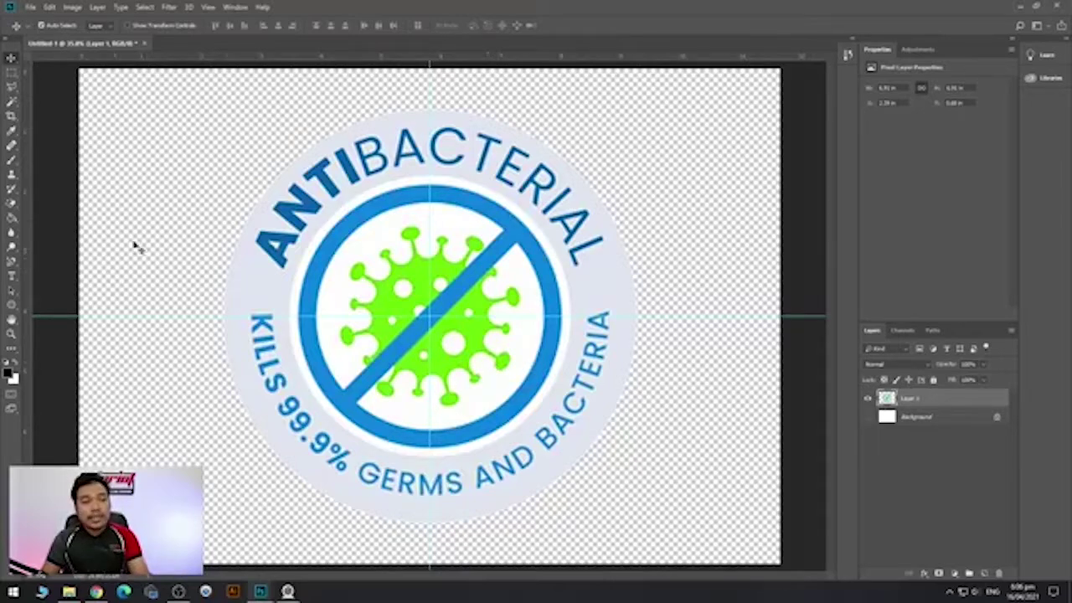
{"action": "scroll", "coordinate": [486, 282], "scroll_direction": "down", "scroll_amount": 1}
{"action": "scroll", "coordinate": [486, 281], "scroll_direction": "down", "scroll_amount": 1}
{"action": "scroll", "coordinate": [491, 280], "scroll_direction": "up", "scroll_amount": 2}
{"action": "scroll", "coordinate": [481, 268], "scroll_direction": "down", "scroll_amount": 1}
{"action": "scroll", "coordinate": [469, 251], "scroll_direction": "down", "scroll_amount": 1}
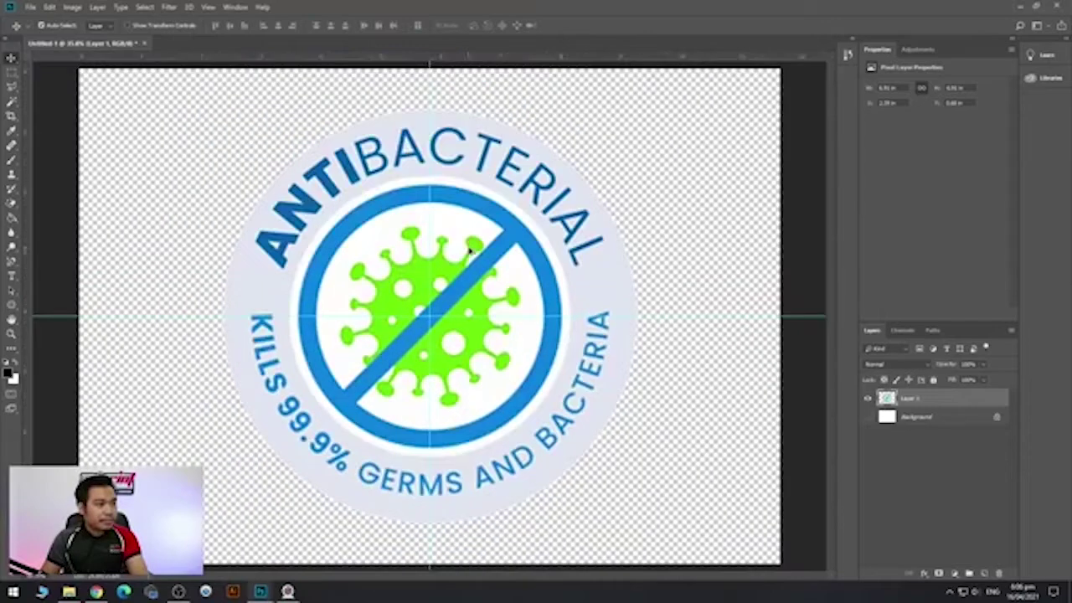
Draw a black ellipse over the topmost large spike tip of the green virus and rotate it to match the tilt.
{"action": "scroll", "coordinate": [478, 311], "scroll_direction": "up", "scroll_amount": 4}
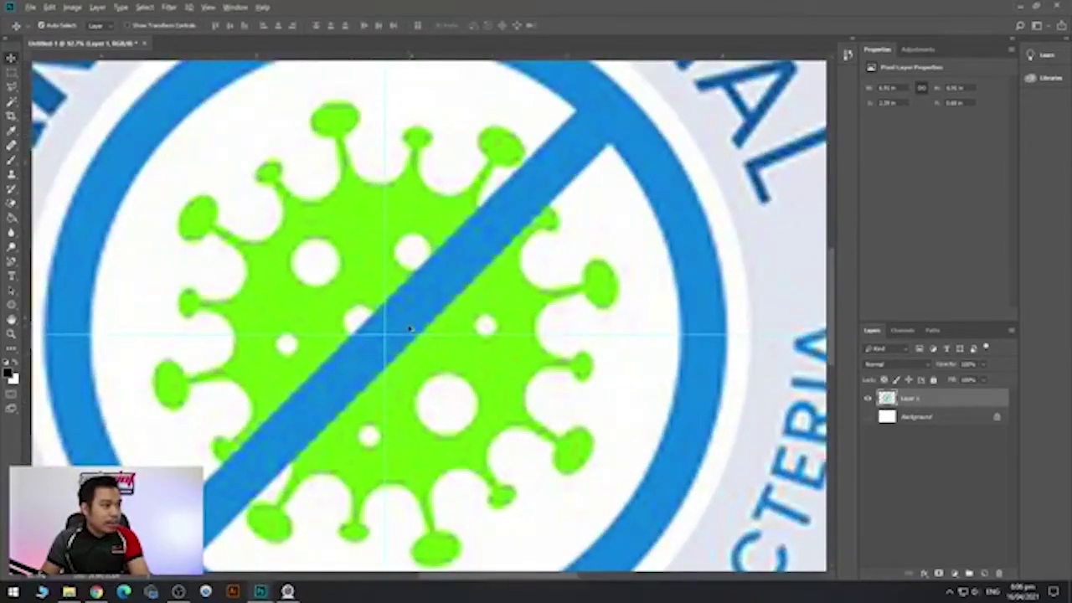
{"action": "scroll", "coordinate": [409, 325], "scroll_direction": "up", "scroll_amount": 2}
{"action": "scroll", "coordinate": [435, 306], "scroll_direction": "down", "scroll_amount": 2}
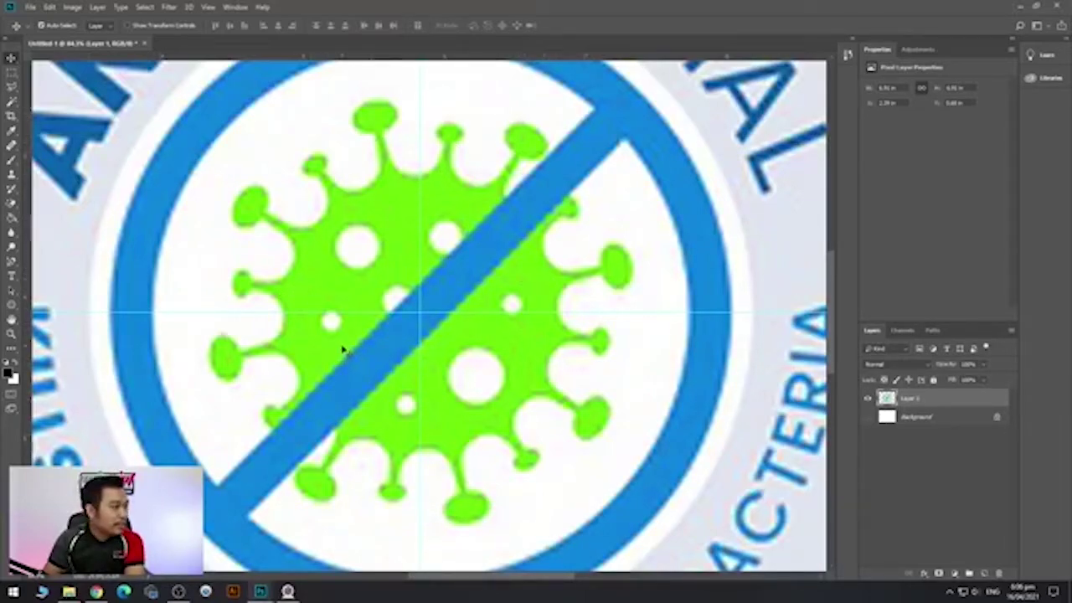
{"action": "left_click", "coordinate": [10, 305]}
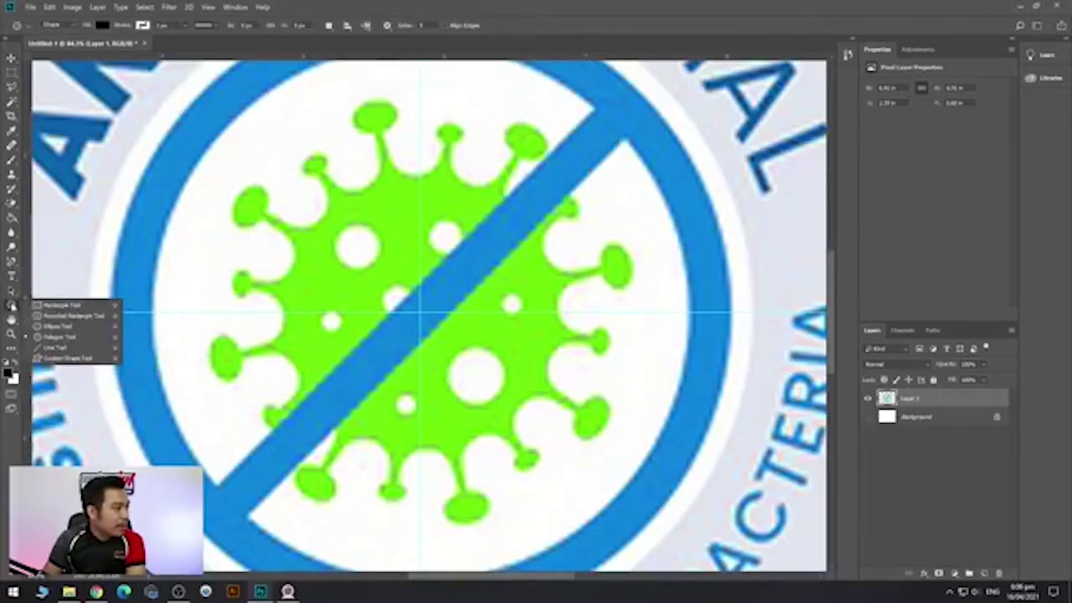
{"action": "left_click", "coordinate": [55, 326]}
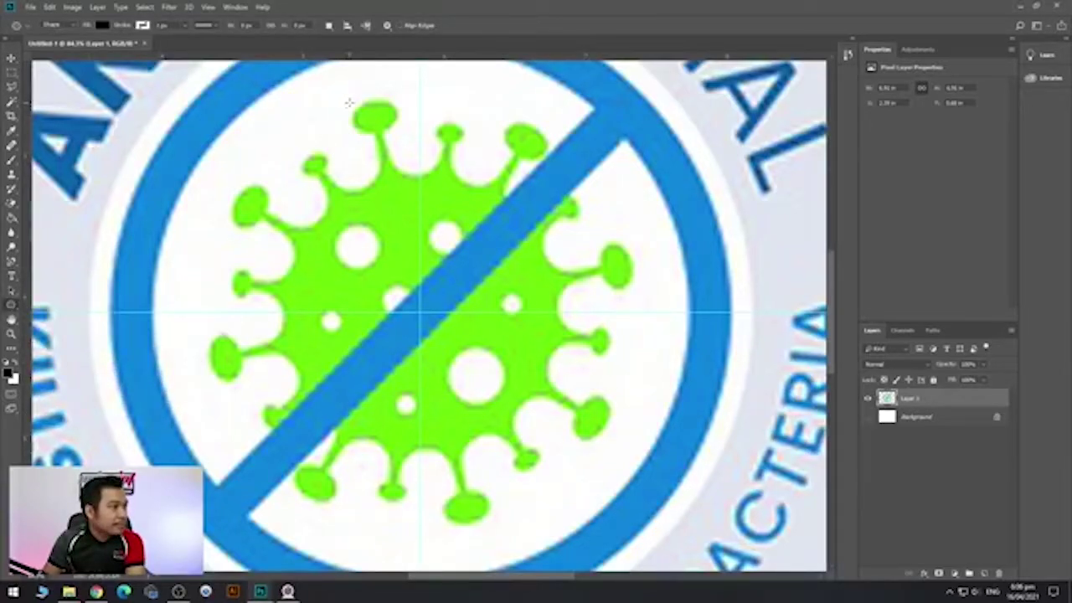
{"action": "left_click_drag", "start_coordinate": [349, 102], "coordinate": [421, 144]}
{"action": "key", "text": "ctrl+t"}
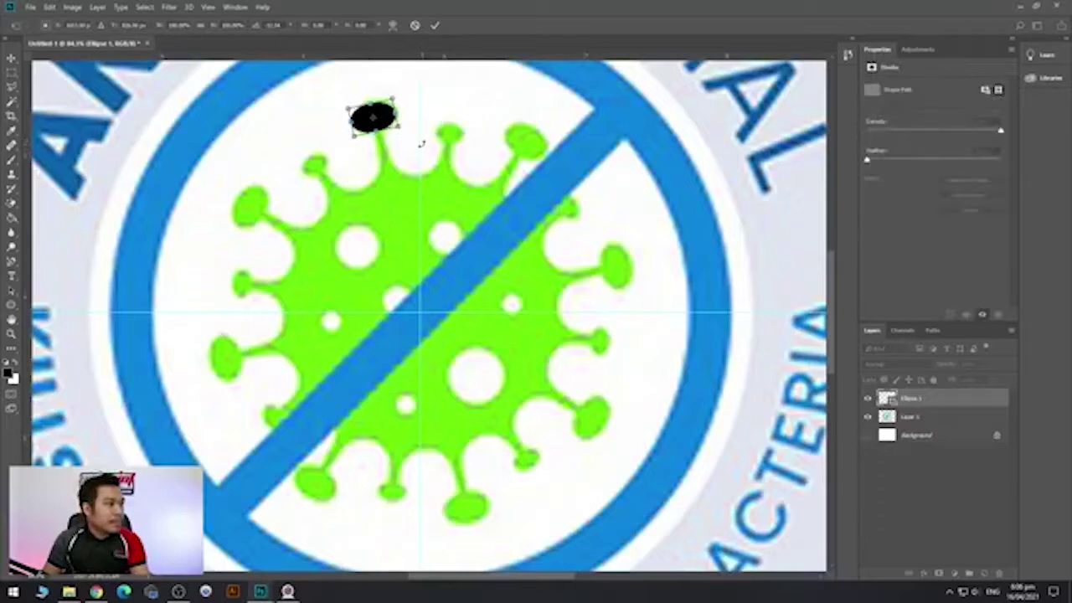
{"action": "left_click_drag", "start_coordinate": [422, 143], "coordinate": [423, 143]}
{"action": "key", "text": "Return"}
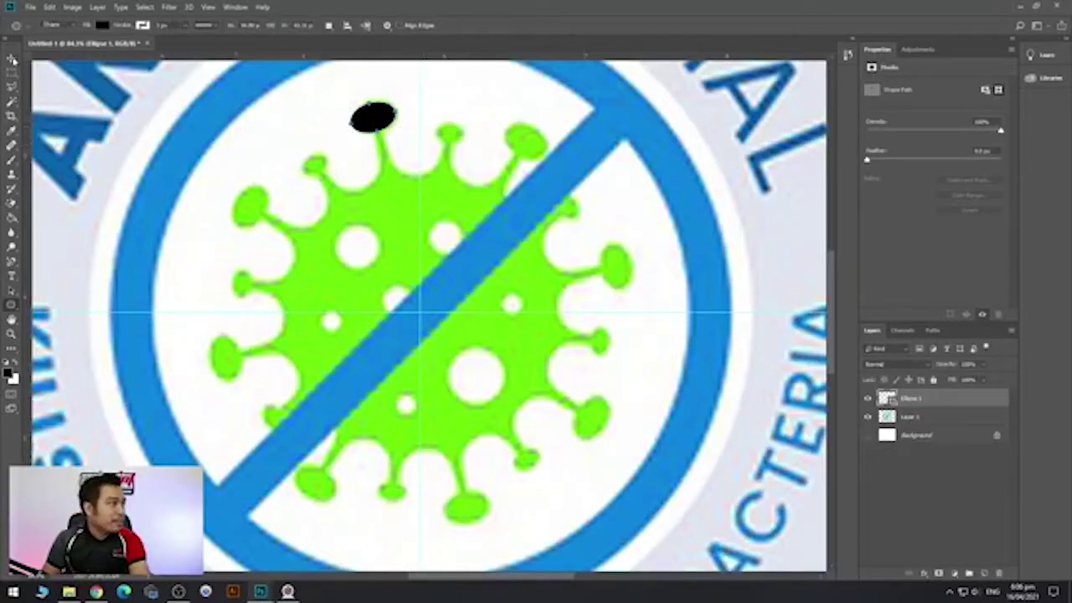
Fine-tune the position, rotation and size of the black ellipse to cover the topmost spike tip.
{"action": "left_click", "coordinate": [12, 59]}
{"action": "left_click_drag", "start_coordinate": [366, 126], "coordinate": [367, 124]}
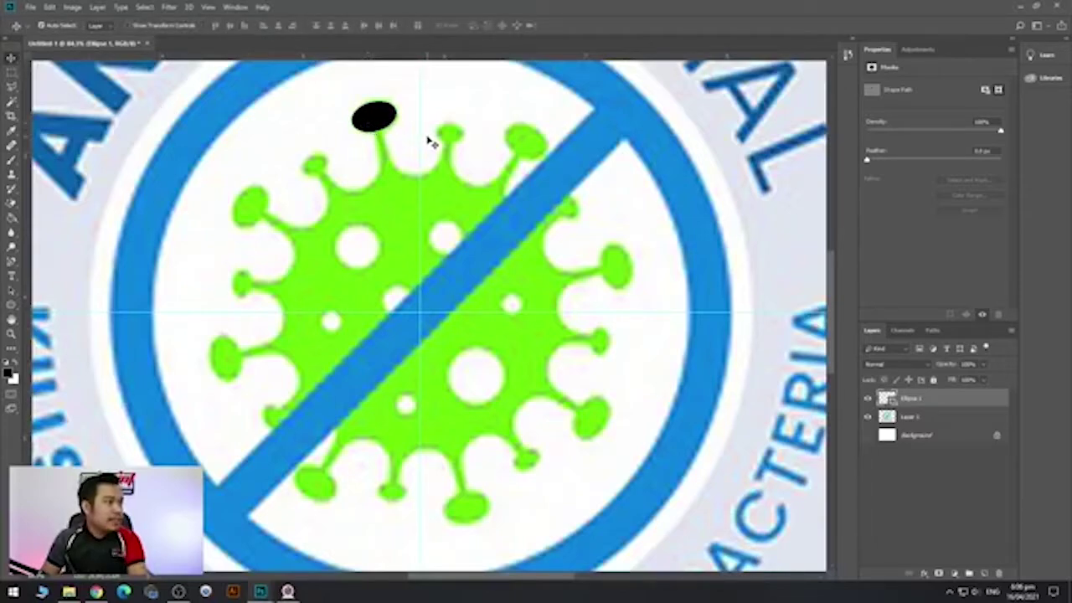
{"action": "key", "text": "ctrl+t"}
{"action": "left_click_drag", "start_coordinate": [445, 106], "coordinate": [447, 111]}
{"action": "left_click_drag", "start_coordinate": [369, 99], "coordinate": [370, 97]}
{"action": "key", "text": "ctrl+z"}
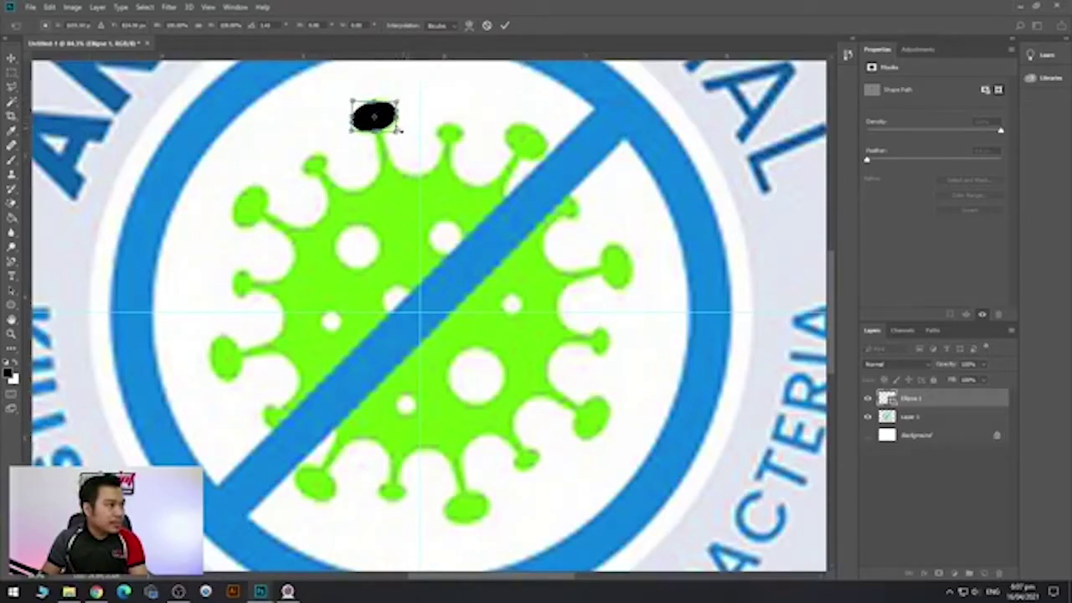
{"action": "left_click_drag", "start_coordinate": [398, 132], "coordinate": [399, 134]}
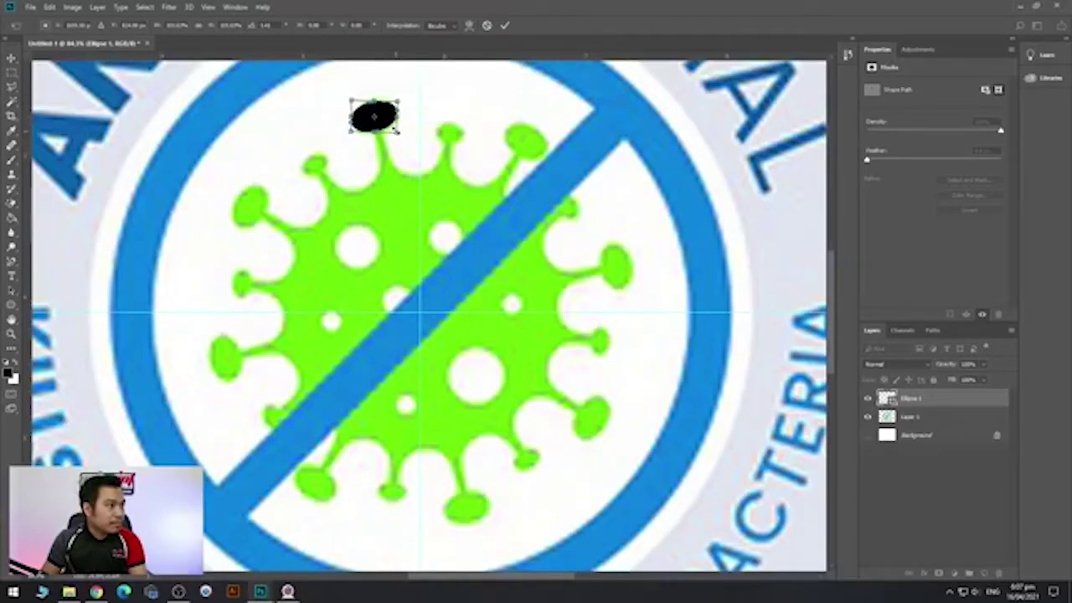
{"action": "key", "text": "Return"}
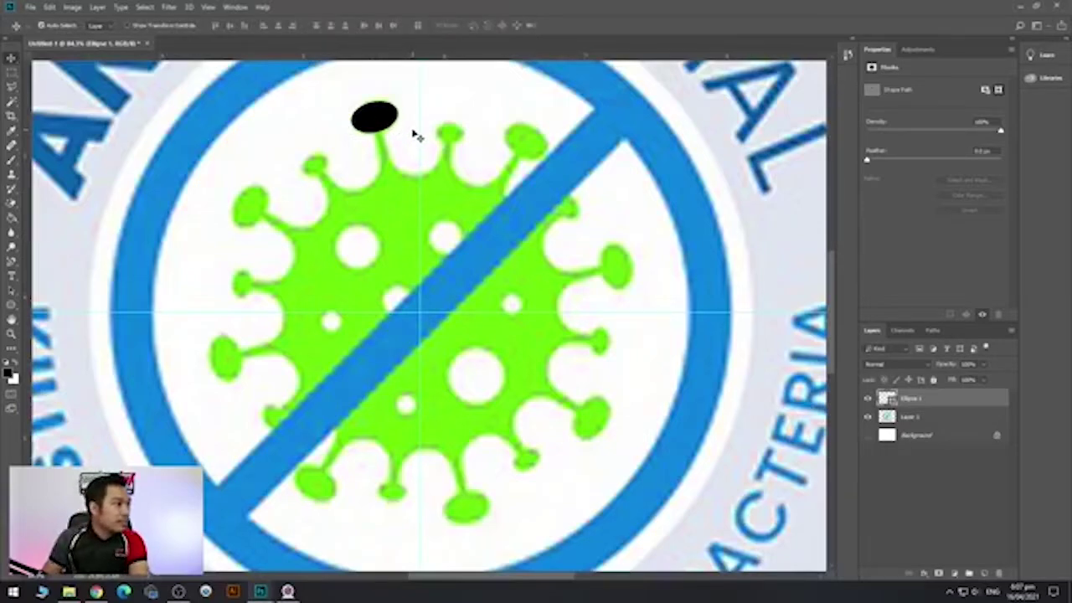
Duplicate the ellipse onto the neighbouring small top spike tip, then shrink and rotate the copy to fit.
{"action": "left_click_drag", "start_coordinate": [374, 118], "coordinate": [475, 130], "text": "alt"}
{"action": "key", "text": "ctrl+t"}
{"action": "key", "text": "Return"}
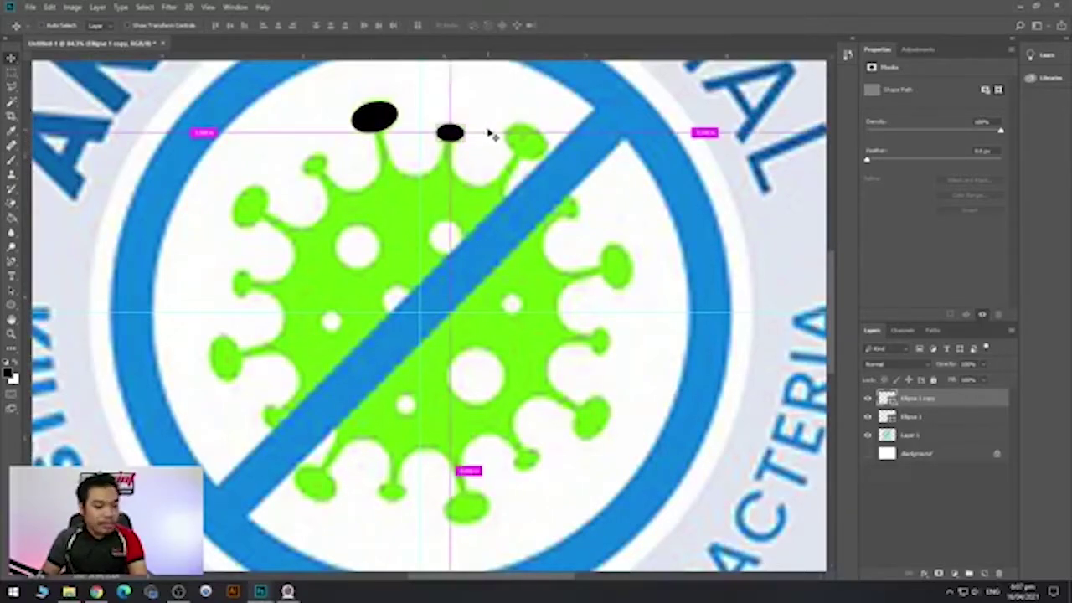
{"action": "key", "text": "ctrl+t"}
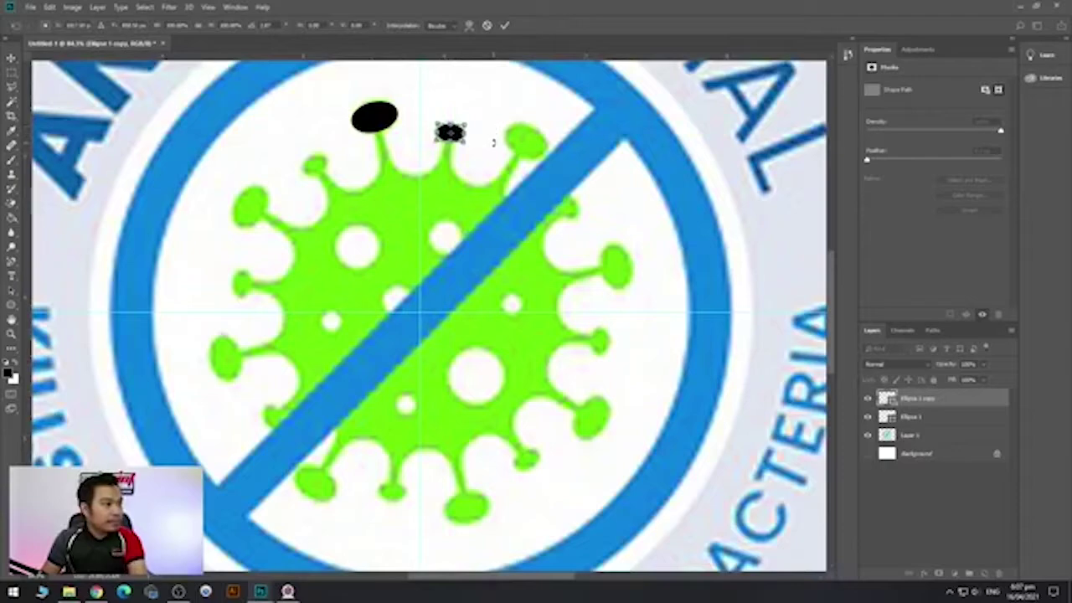
{"action": "left_click_drag", "start_coordinate": [485, 127], "coordinate": [486, 126]}
{"action": "key", "text": "Return"}
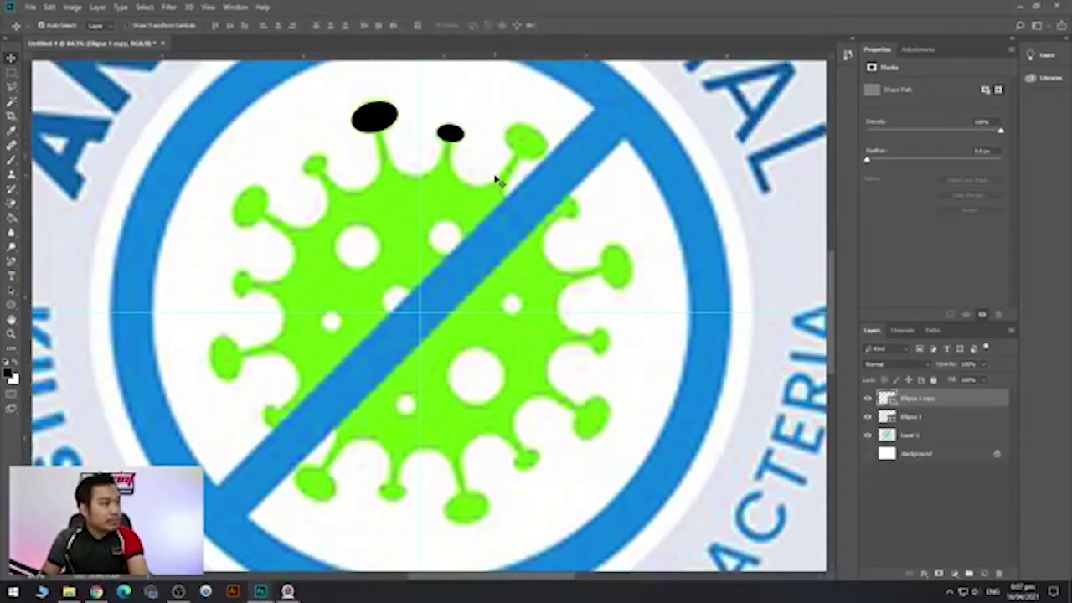
{"action": "key", "text": "ctrl+t"}
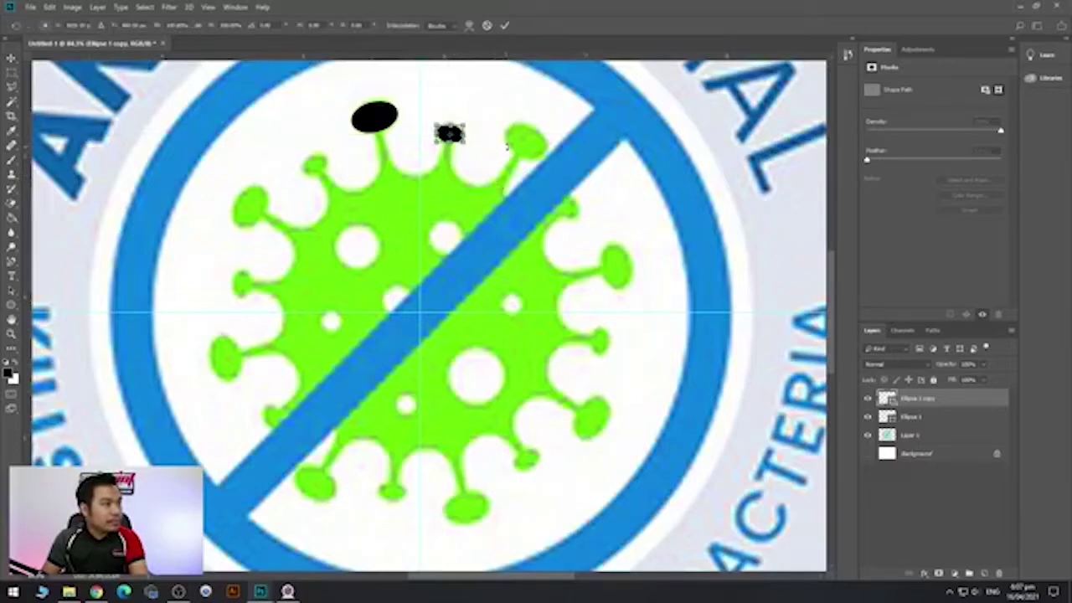
{"action": "key", "text": "Return"}
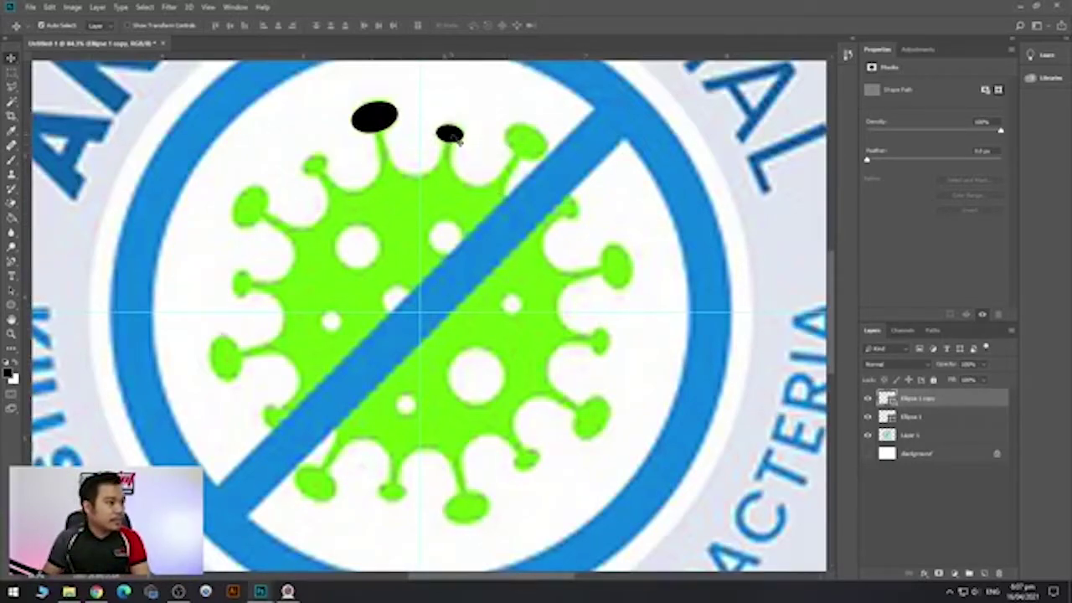
Duplicate the large ellipse onto the large spike tip above the blue diagonal bar and rotate it to match.
{"action": "left_click_drag", "start_coordinate": [374, 122], "coordinate": [525, 143]}
{"action": "key", "text": "ctrl+t"}
{"action": "left_click_drag", "start_coordinate": [572, 109], "coordinate": [590, 134]}
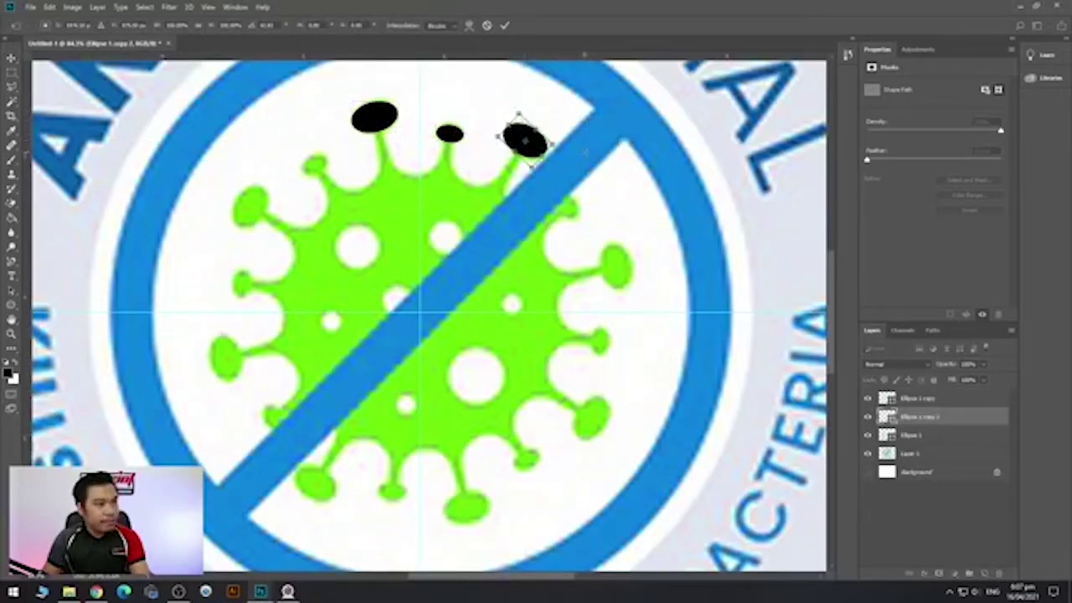
{"action": "key", "text": "Return"}
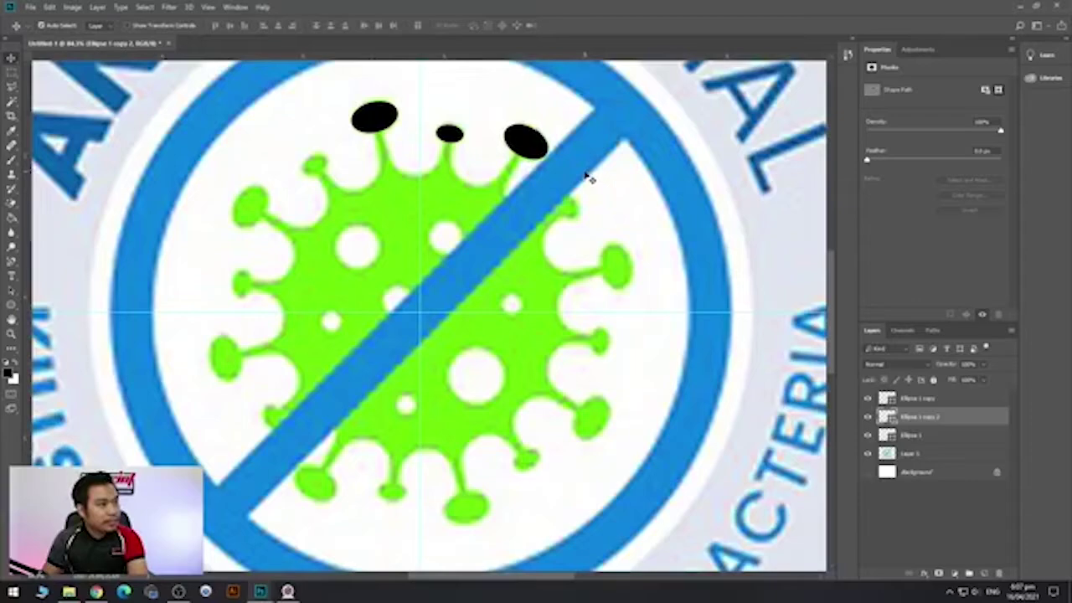
Duplicate the small ellipse onto the small spike tip just below the bar's upper end, rotating and nudging it into place.
{"action": "left_click_drag", "start_coordinate": [452, 139], "coordinate": [599, 219]}
{"action": "key", "text": "ctrl+t"}
{"action": "key", "text": "Return"}
{"action": "key", "text": "Up"}
{"action": "key", "text": "Up"}
{"action": "key", "text": "Up"}
{"action": "key", "text": "Up"}
{"action": "key", "text": "Up"}
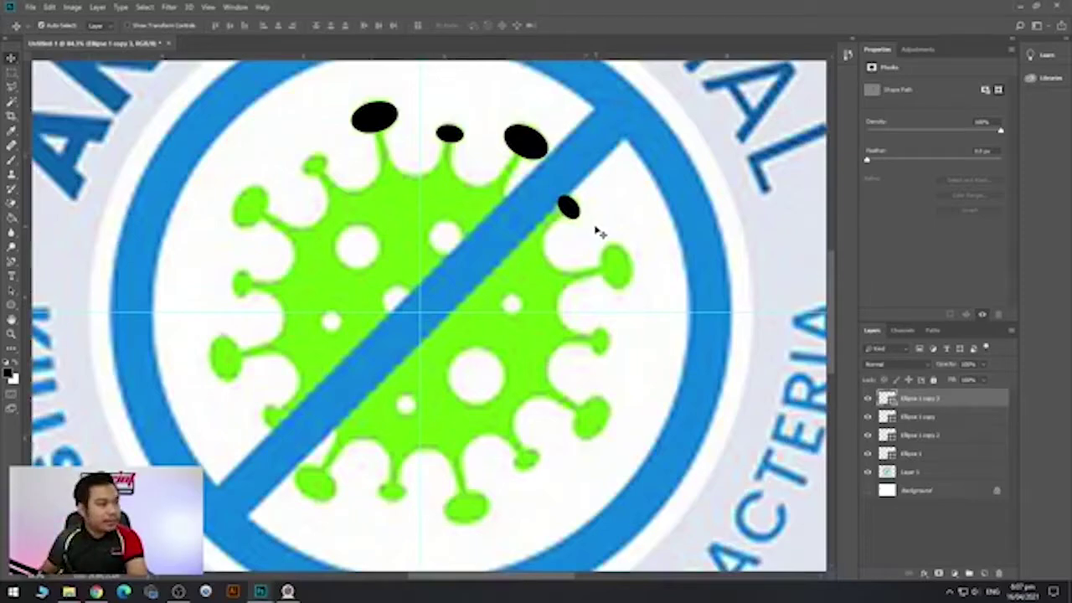
{"action": "key", "text": "ctrl+t"}
{"action": "left_click_drag", "start_coordinate": [608, 217], "coordinate": [608, 222]}
{"action": "key", "text": "Return"}
Duplicate the large ellipse onto the large spike tip on the virus's upper right side, rotating and nudging it into place.
{"action": "left_click", "coordinate": [529, 144]}
{"action": "left_click_drag", "start_coordinate": [531, 148], "coordinate": [664, 285], "text": "alt"}
{"action": "key", "text": "ctrl+t"}
{"action": "key", "text": "Return"}
{"action": "key", "text": "Right"}
{"action": "key", "text": "Right"}
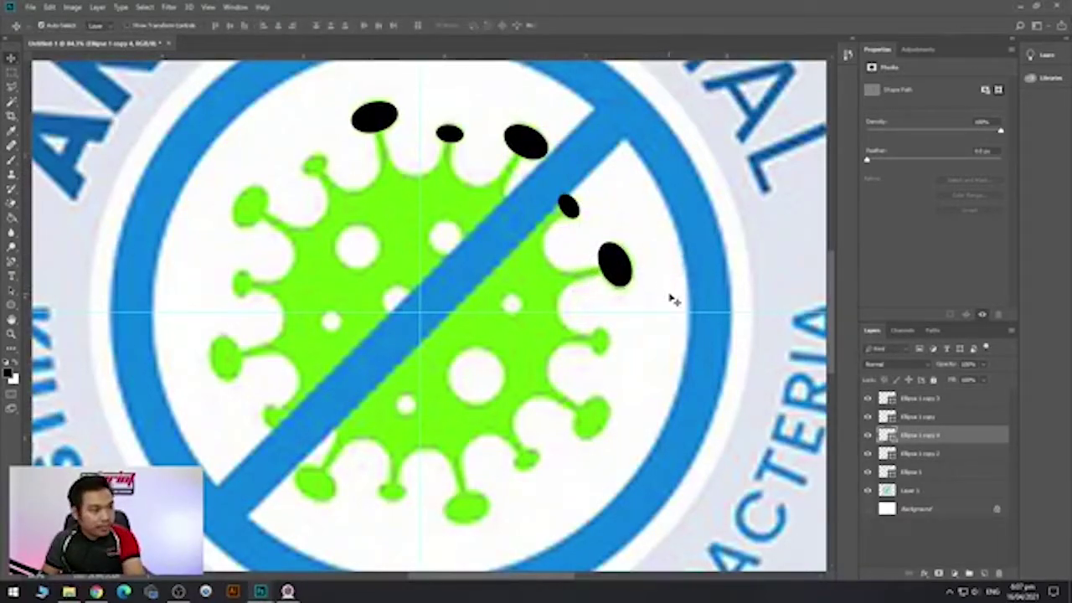
Fine-tune the rotation of the large ellipse on the upper right spike tip.
{"action": "key", "text": "ctrl+t"}
{"action": "left_click_drag", "start_coordinate": [675, 268], "coordinate": [680, 280]}
{"action": "key", "text": "Return"}
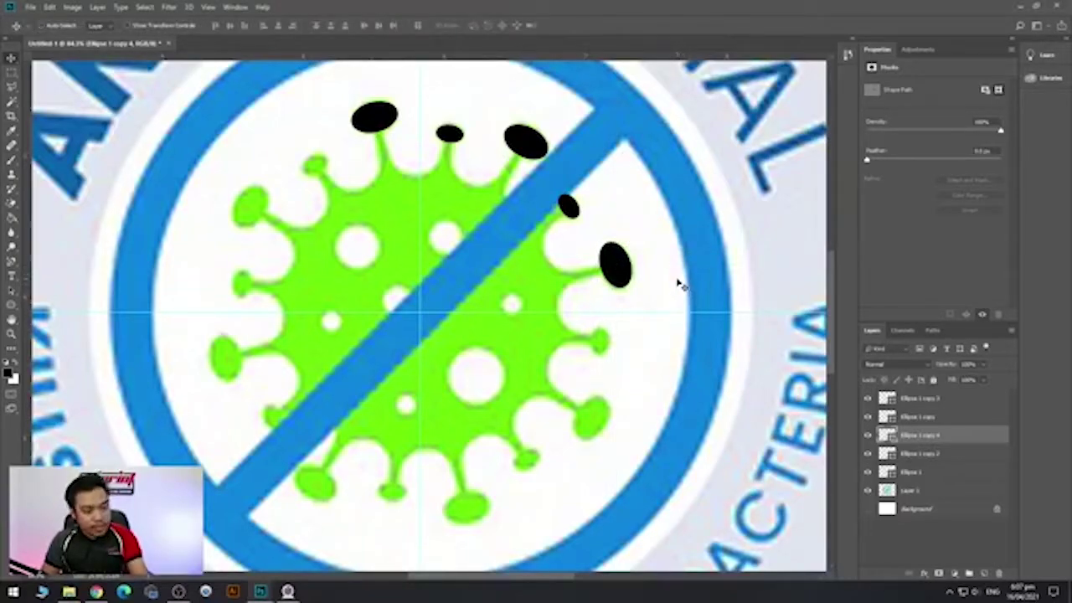
{"action": "key", "text": "ctrl+t"}
{"action": "left_click_drag", "start_coordinate": [670, 270], "coordinate": [673, 273]}
{"action": "key", "text": "Return"}
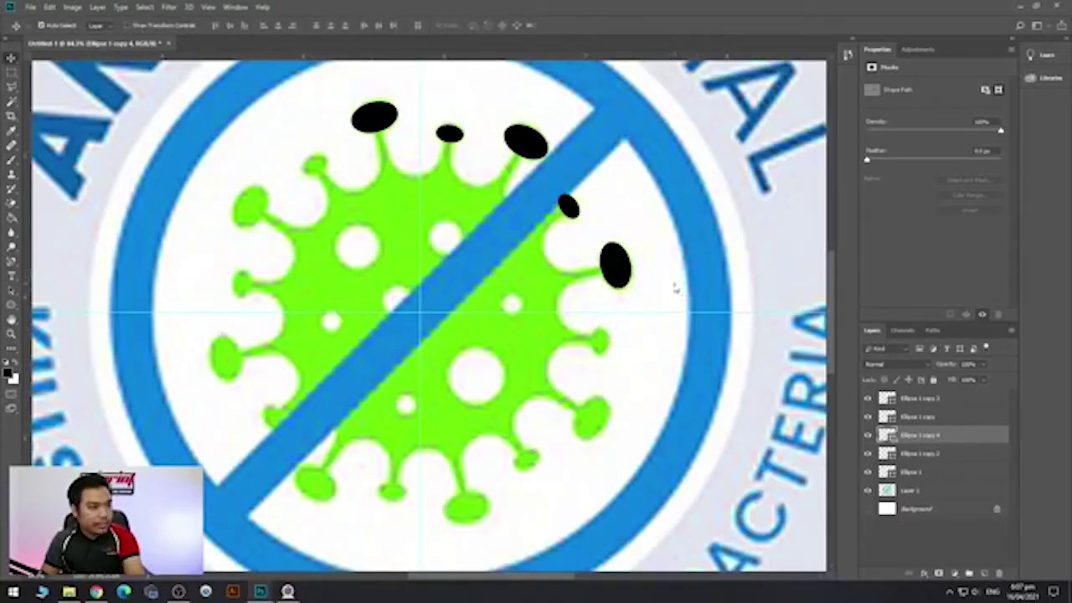
{"action": "key", "text": "ctrl+t"}
{"action": "left_click_drag", "start_coordinate": [670, 282], "coordinate": [673, 289]}
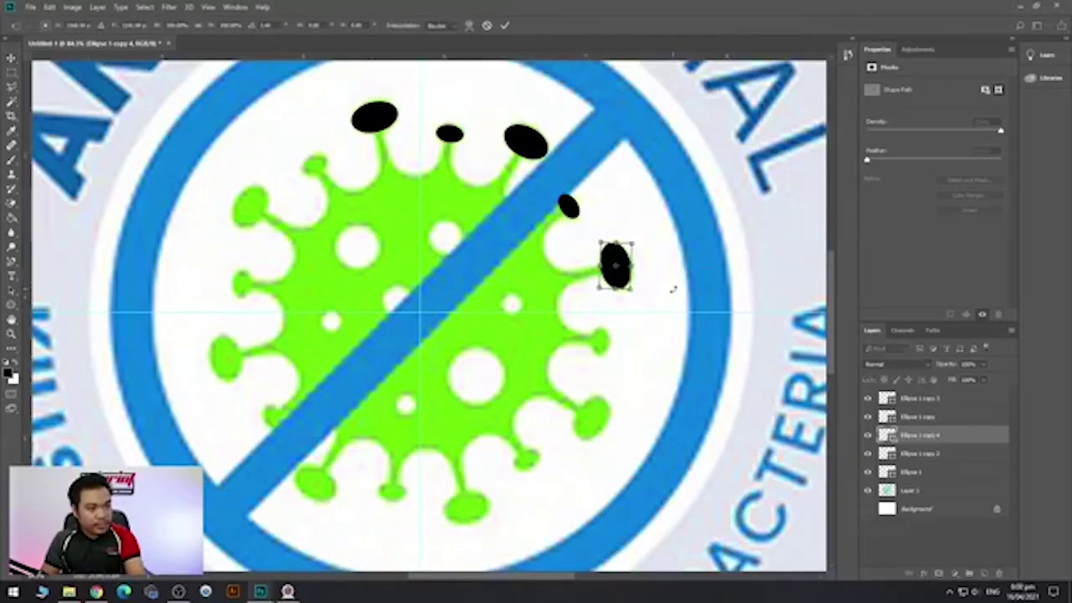
{"action": "key", "text": "Return"}
Duplicate the small ellipse onto the small spike tip on the virus's right side and rotate it to match.
{"action": "scroll", "coordinate": [617, 298], "scroll_direction": "down", "scroll_amount": 1}
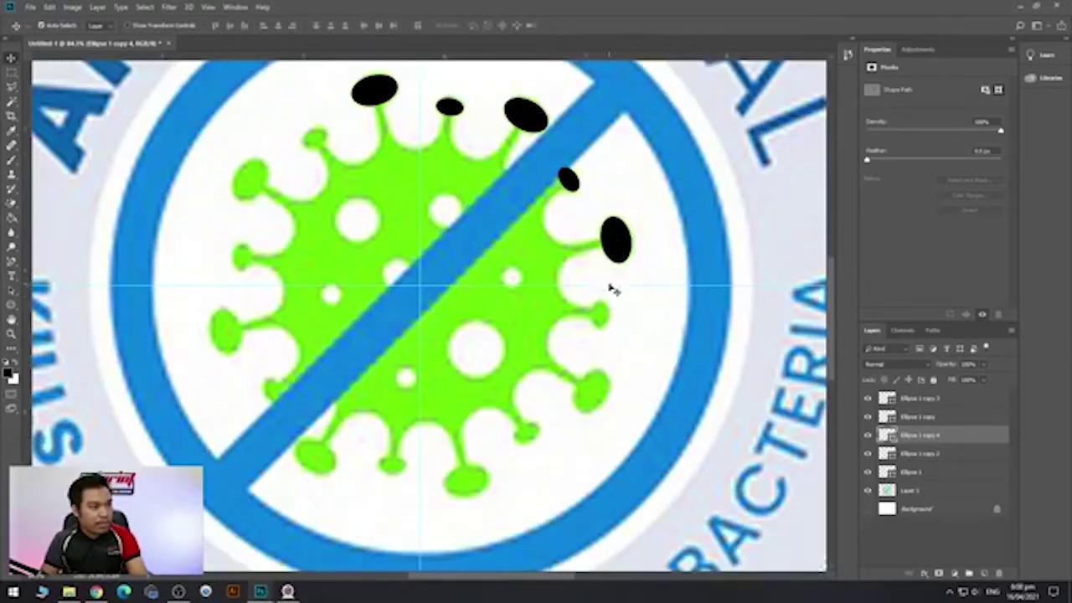
{"action": "left_click_drag", "start_coordinate": [569, 181], "coordinate": [635, 325], "text": "alt"}
{"action": "key", "text": "ctrl+t"}
{"action": "key", "text": "Return"}
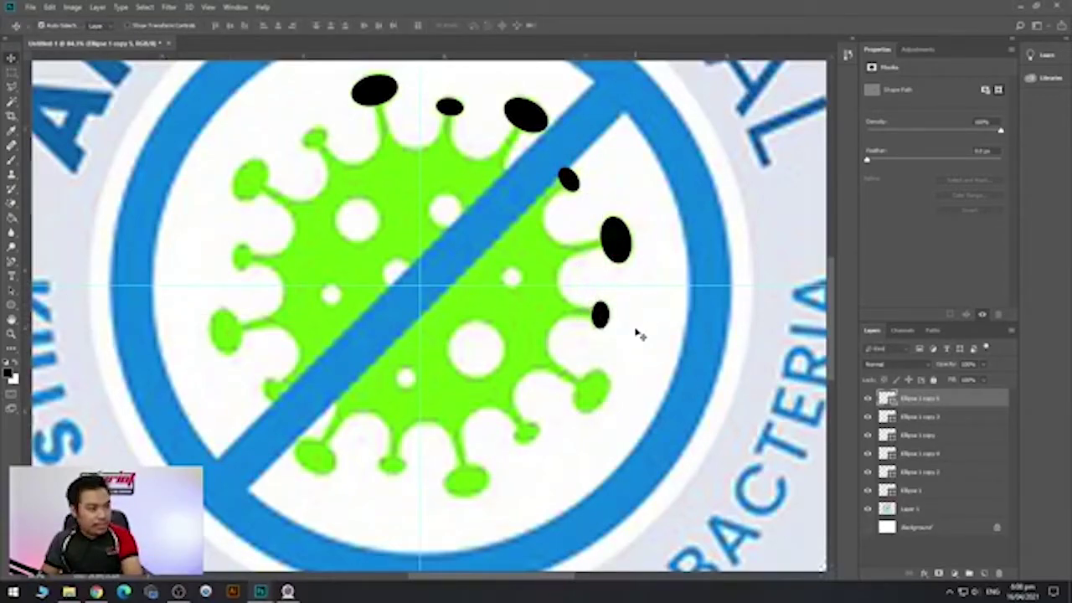
{"action": "key", "text": "ctrl+t"}
{"action": "left_click_drag", "start_coordinate": [637, 320], "coordinate": [640, 329]}
{"action": "key", "text": "Return"}
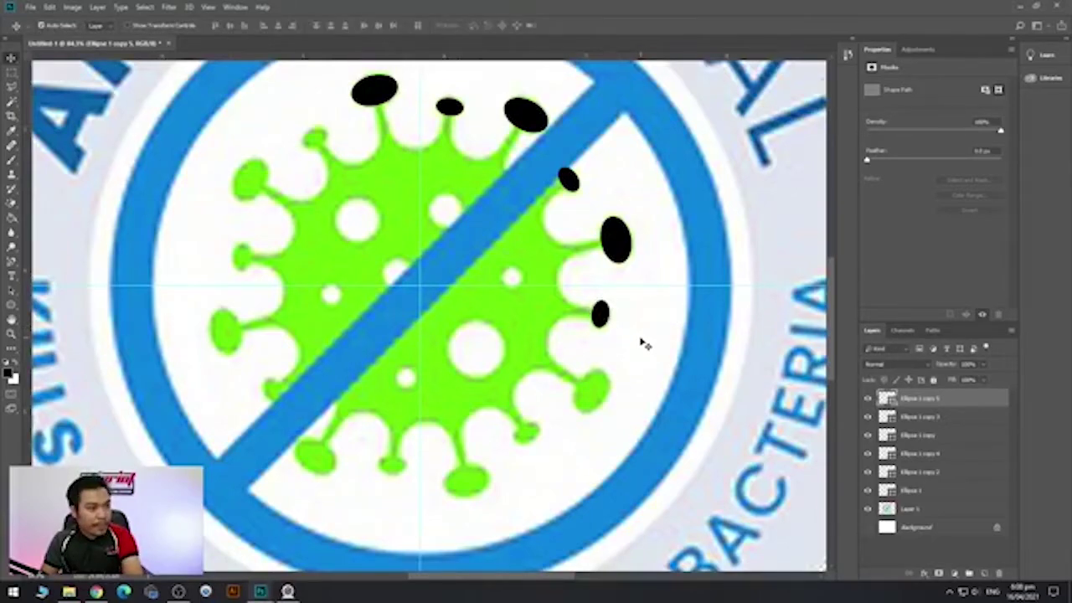
Duplicate the large ellipse onto the large lower right spike tip of the virus and rotate it to match.
{"action": "scroll", "coordinate": [644, 343], "scroll_direction": "down", "scroll_amount": 3}
{"action": "left_click", "coordinate": [607, 144]}
{"action": "left_click_drag", "start_coordinate": [619, 158], "coordinate": [614, 307], "text": "alt"}
{"action": "key", "text": "ctrl+t"}
{"action": "left_click_drag", "start_coordinate": [648, 267], "coordinate": [596, 299]}
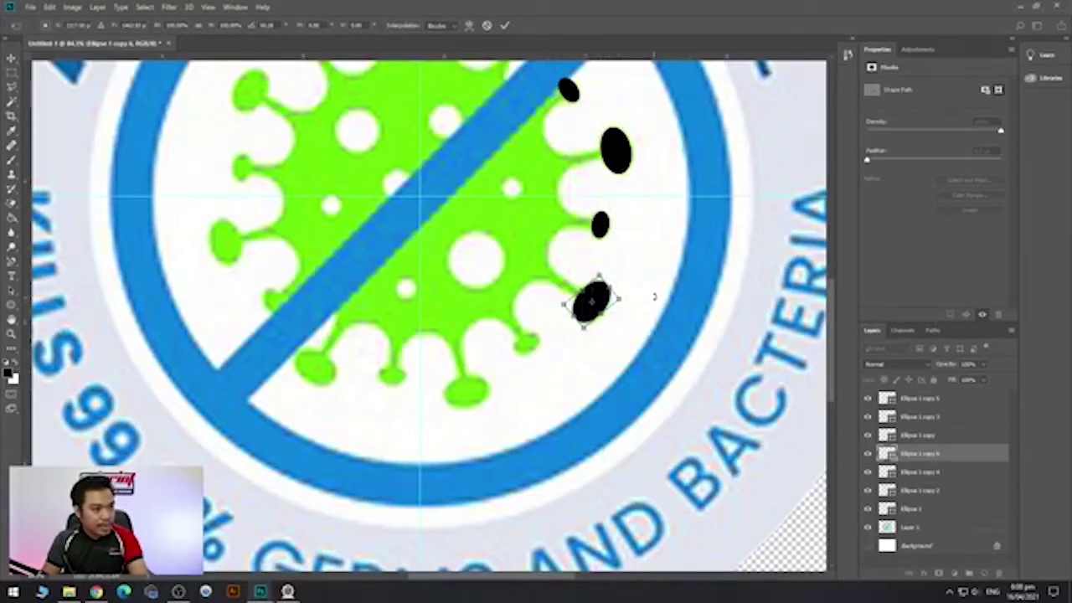
{"action": "key", "text": "Return"}
Duplicate the small ellipse onto the small lower right spike tip, rotate it and nudge it left and up into place.
{"action": "scroll", "coordinate": [616, 351], "scroll_direction": "down", "scroll_amount": 2}
{"action": "left_click_drag", "start_coordinate": [599, 193], "coordinate": [586, 336]}
{"action": "key", "text": "ctrl+t"}
{"action": "key", "text": "Return"}
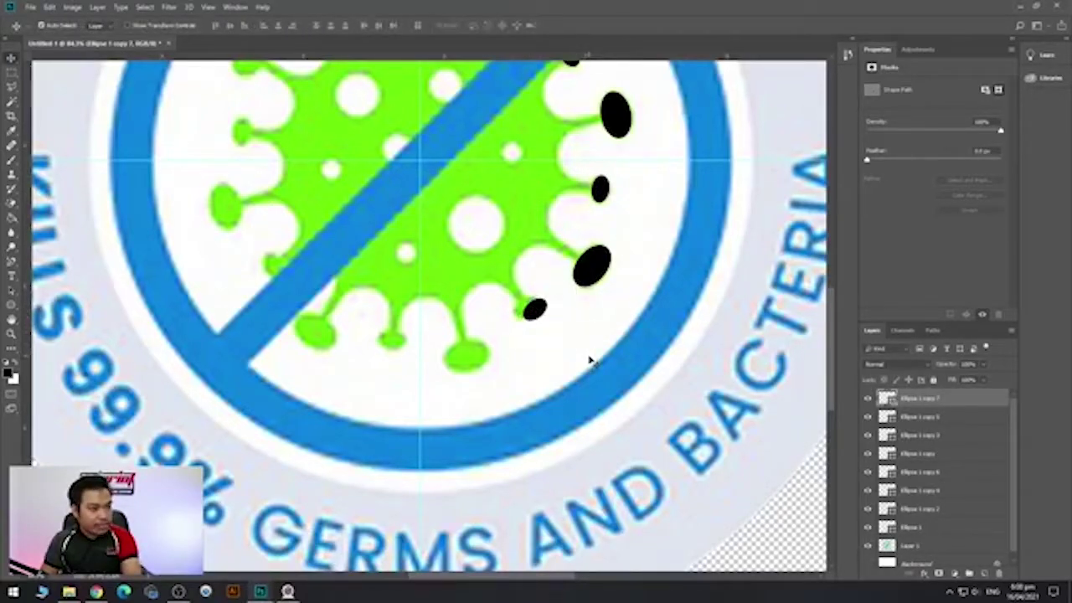
{"action": "key", "text": "Left"}
{"action": "key", "text": "Left"}
{"action": "key", "text": "Left"}
{"action": "key", "text": "Left"}
{"action": "key", "text": "Up"}
{"action": "key", "text": "Up"}
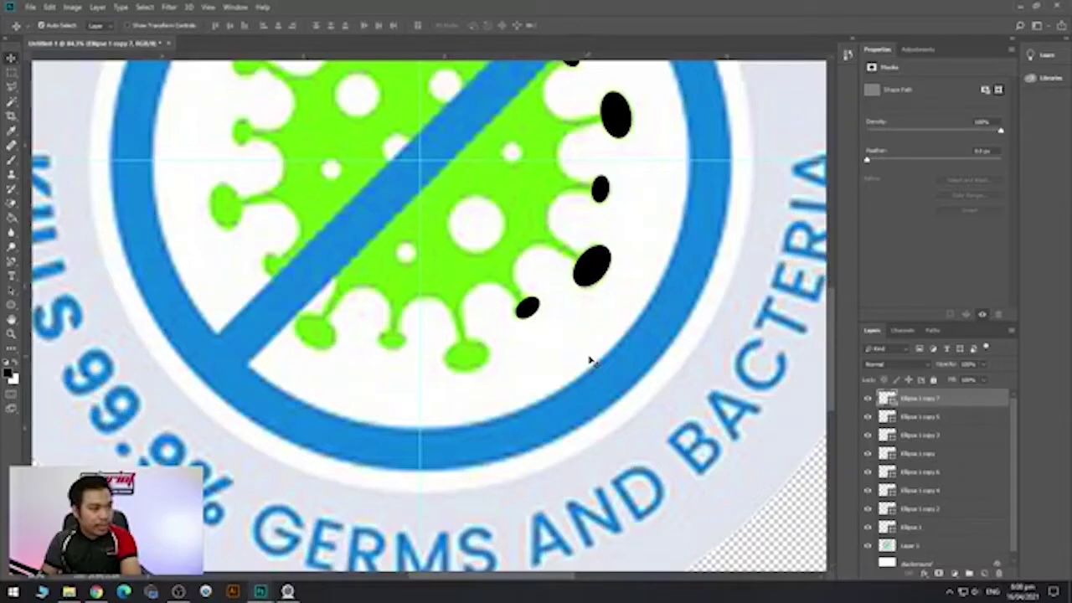
Fine-tune the rotation of the small ellipse on the lower right spike tip.
{"action": "key", "text": "ctrl+t"}
{"action": "left_click_drag", "start_coordinate": [578, 308], "coordinate": [581, 311]}
{"action": "key", "text": "Return"}
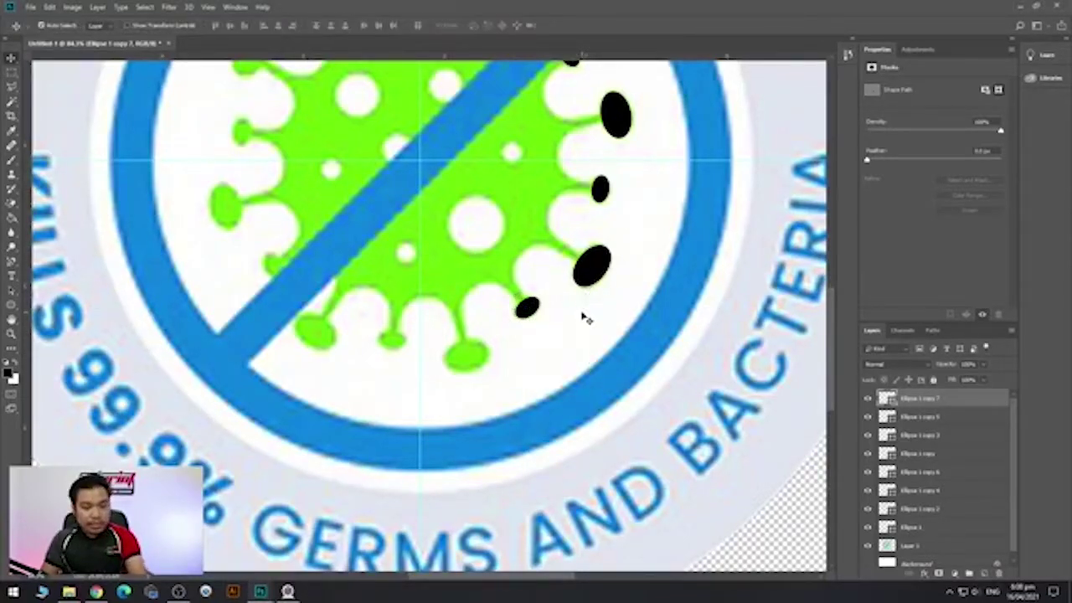
Duplicate the large ellipse onto the large bottom spike tip of the virus, rotate it and nudge it down and left into place.
{"action": "left_click_drag", "start_coordinate": [593, 268], "coordinate": [530, 365]}
{"action": "key", "text": "ctrl+t"}
{"action": "key", "text": "Return"}
{"action": "key", "text": "Down"}
{"action": "key", "text": "Down"}
{"action": "key", "text": "Left"}
{"action": "key", "text": "Down"}
{"action": "key", "text": "Down"}
Fine-tune the rotation of the large ellipse on the bottom spike tip.
{"action": "key", "text": "ctrl+t"}
{"action": "left_click_drag", "start_coordinate": [529, 350], "coordinate": [529, 355]}
{"action": "key", "text": "Return"}
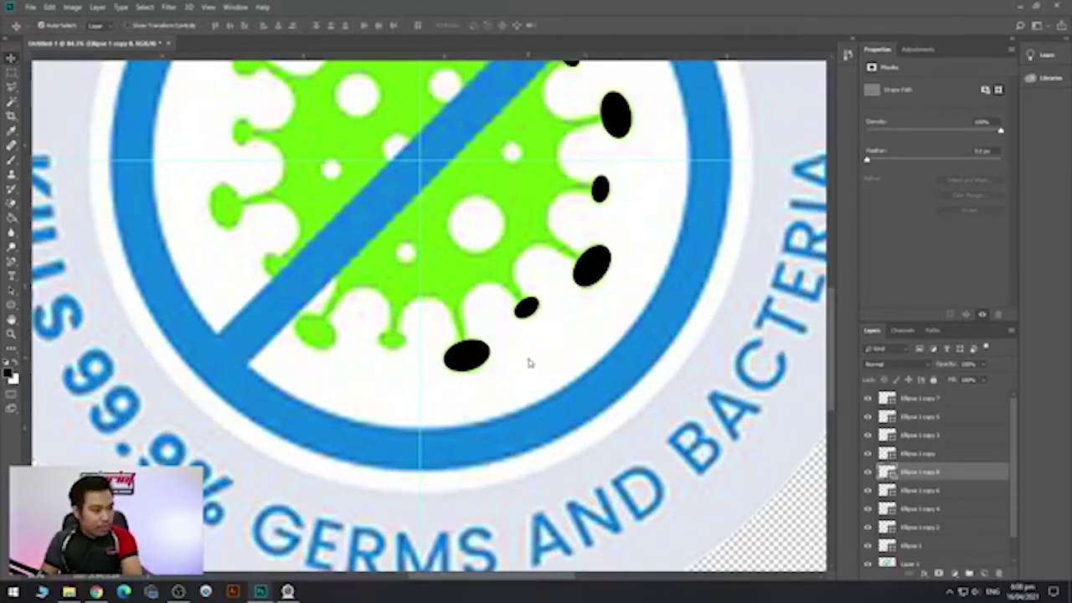
{"action": "key", "text": "ctrl+t"}
{"action": "left_click_drag", "start_coordinate": [530, 358], "coordinate": [536, 357]}
{"action": "key", "text": "Return"}
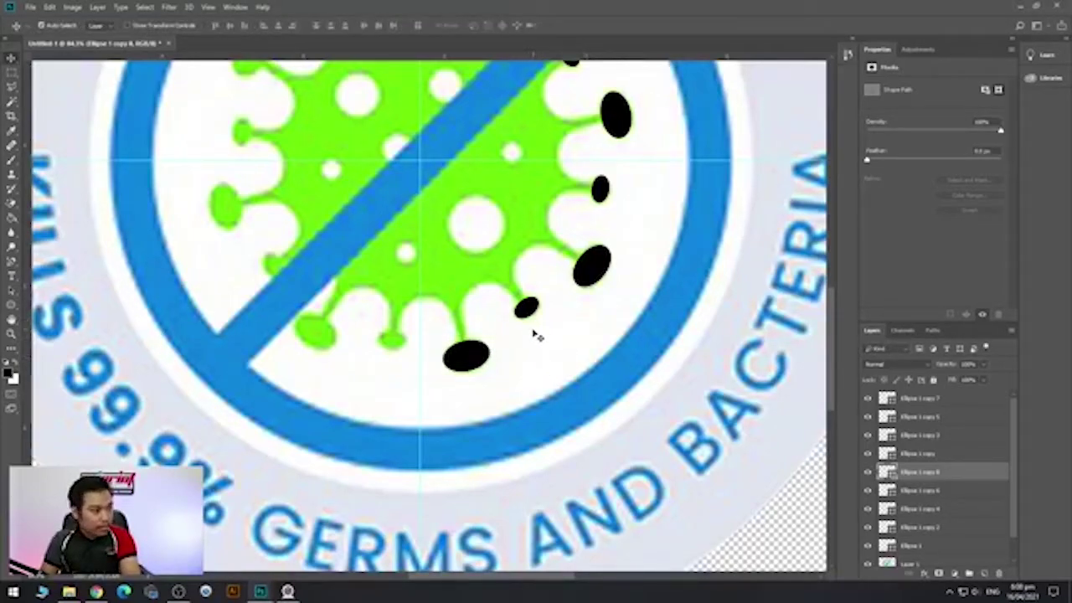
Duplicate the small ellipse onto the small bottom spike tip of the virus and rotate it to match.
{"action": "left_click_drag", "start_coordinate": [527, 311], "coordinate": [401, 346]}
{"action": "key", "text": "ctrl+t"}
{"action": "key", "text": "Return"}
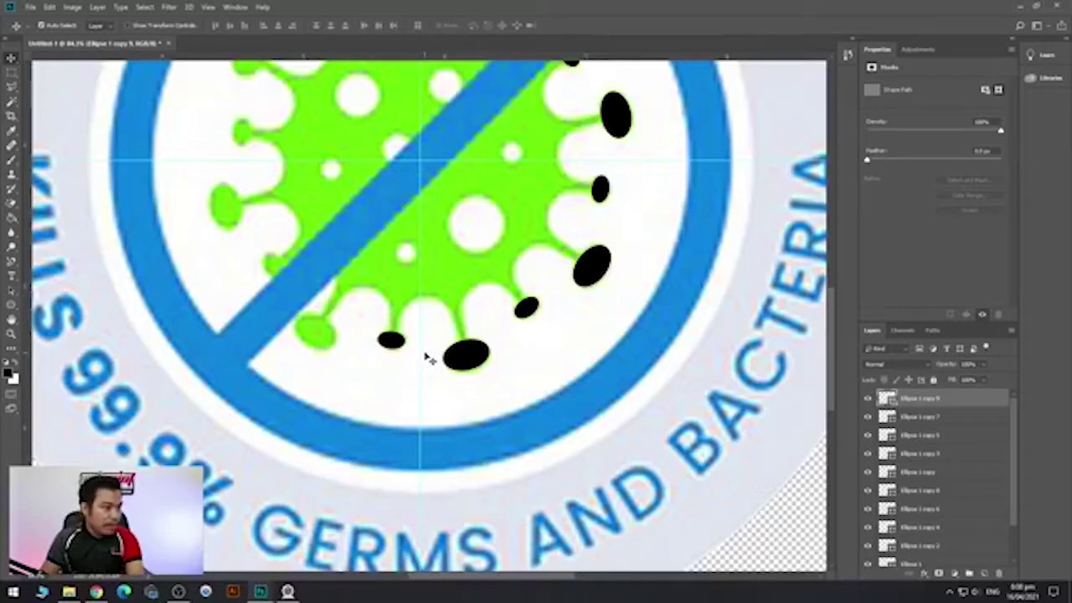
{"action": "key", "text": "ctrl+t"}
{"action": "left_click_drag", "start_coordinate": [426, 340], "coordinate": [430, 340]}
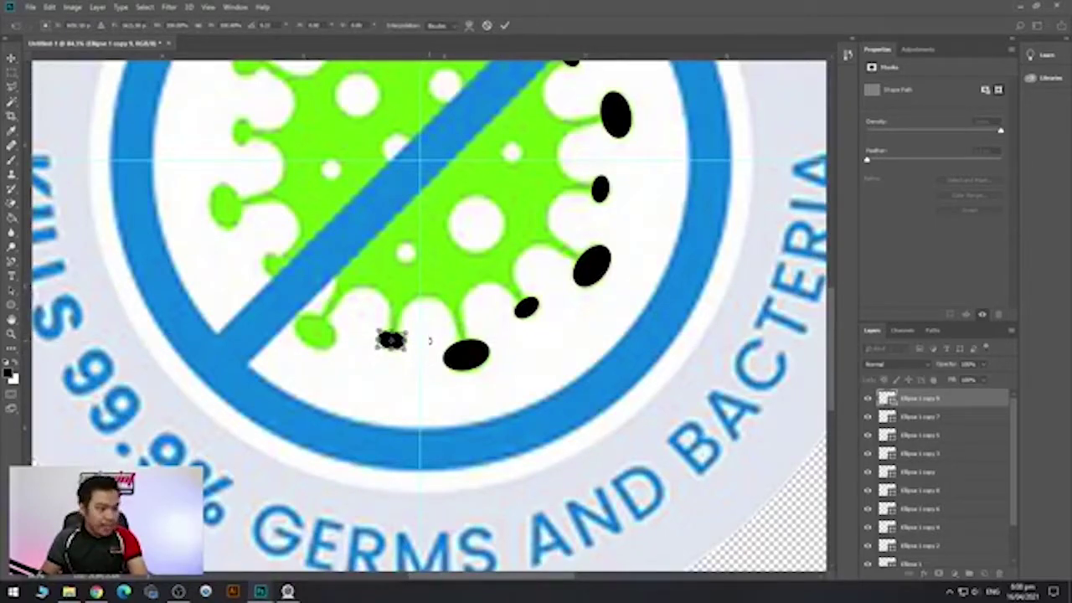
{"action": "key", "text": "Return"}
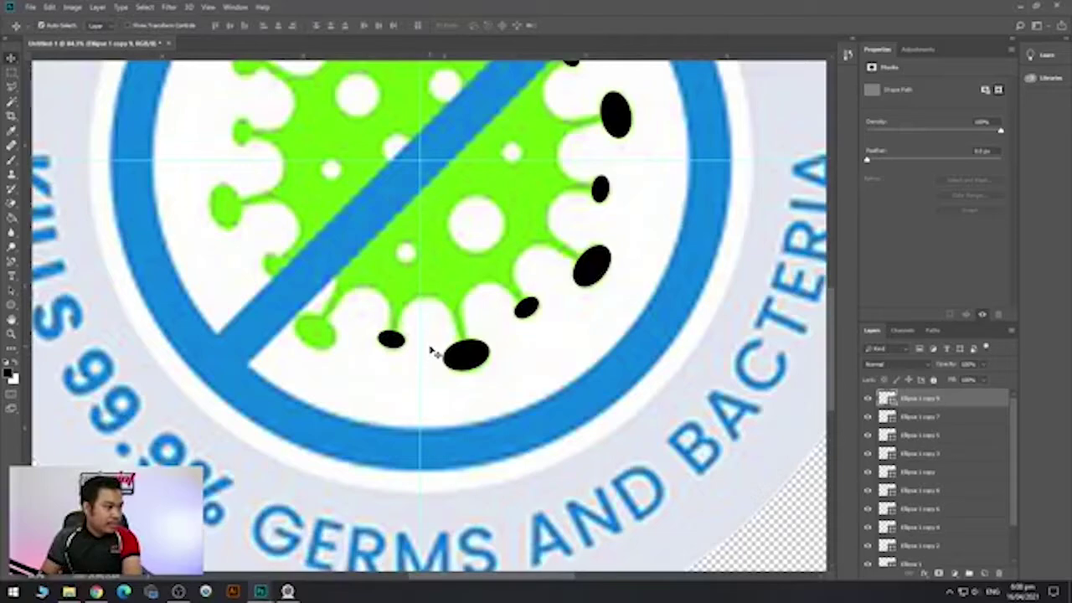
Duplicate the large ellipse onto the large lower left spike tip of the virus and rotate it to match.
{"action": "key", "text": "ctrl+t"}
{"action": "left_click_drag", "start_coordinate": [437, 356], "coordinate": [361, 330]}
{"action": "key", "text": "Return"}
{"action": "key", "text": "ctrl+t"}
{"action": "key", "text": "Return"}
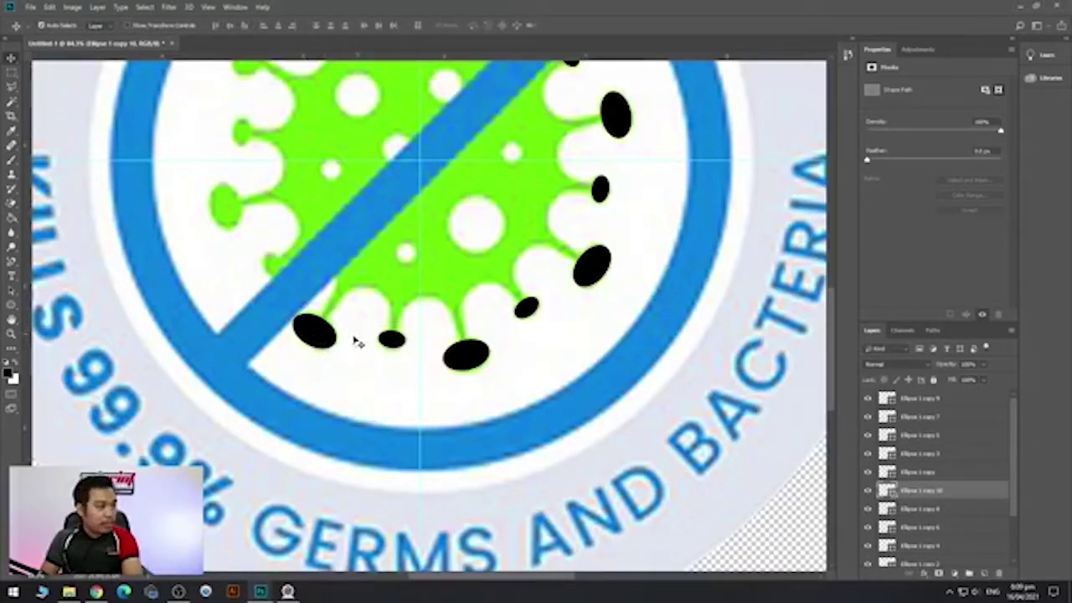
Duplicate the small ellipse onto the small lower left spike tip above the blue bar, rotate it and nudge it left.
{"action": "left_click_drag", "start_coordinate": [312, 338], "coordinate": [423, 341]}
{"action": "left_click", "coordinate": [503, 356]}
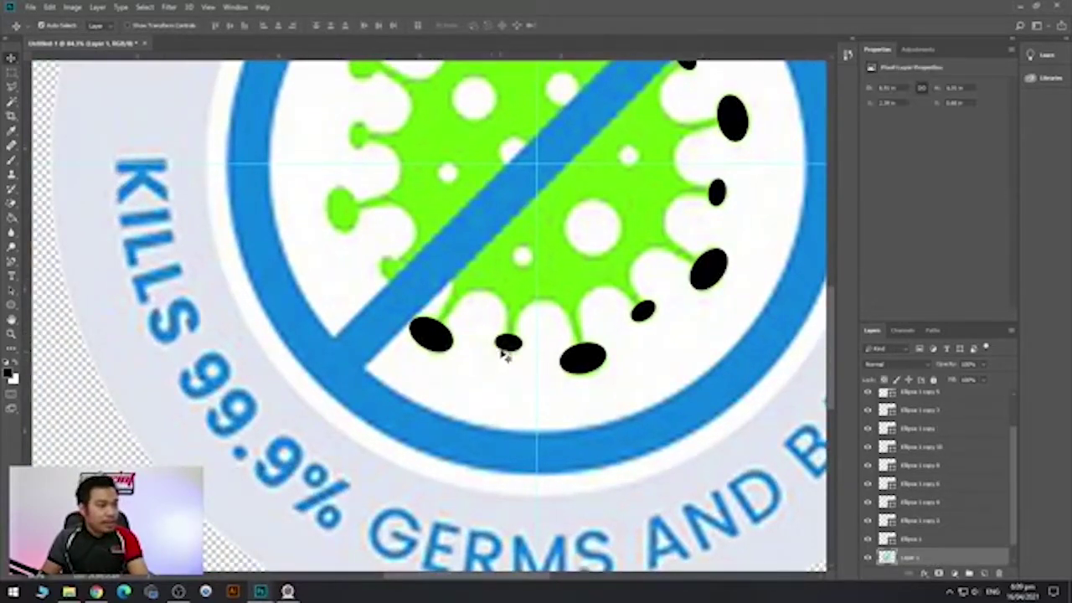
{"action": "left_click", "coordinate": [509, 343]}
{"action": "left_click_drag", "start_coordinate": [509, 342], "coordinate": [431, 283]}
{"action": "key", "text": "ctrl+t"}
{"action": "key", "text": "Return"}
{"action": "key", "text": "Left"}
{"action": "key", "text": "Left"}
{"action": "key", "text": "Left"}
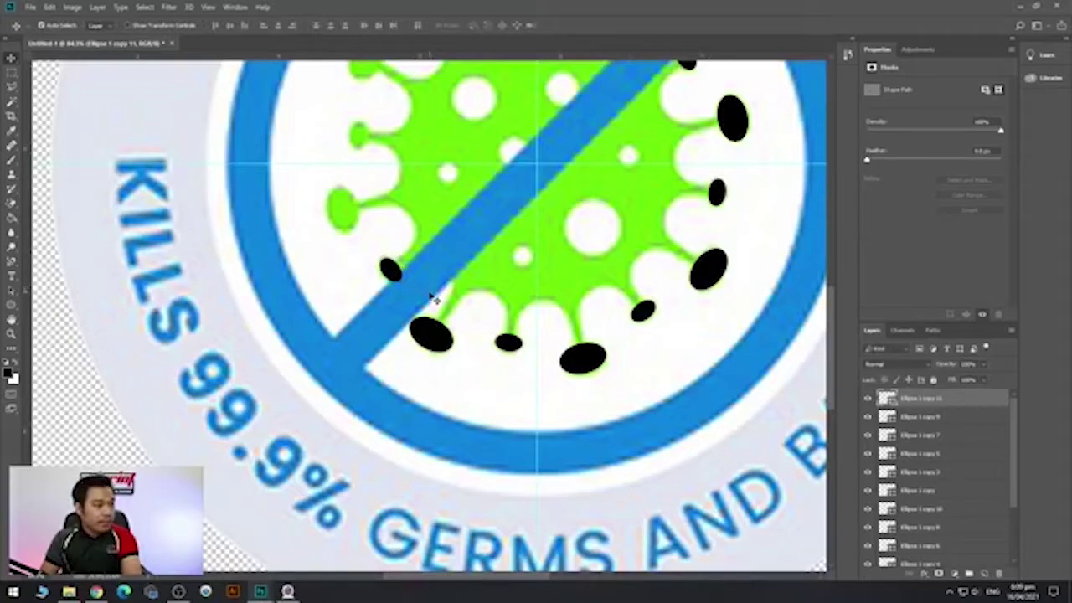
Duplicate the large ellipse onto the large spike tip on the virus's left side, rotate it and nudge it left into place.
{"action": "left_click_drag", "start_coordinate": [433, 292], "coordinate": [561, 368]}
{"action": "left_click", "coordinate": [564, 418]}
{"action": "left_click_drag", "start_coordinate": [565, 418], "coordinate": [534, 299]}
{"action": "key", "text": "ctrl+t"}
{"action": "key", "text": "Return"}
{"action": "key", "text": "Left"}
{"action": "key", "text": "Left"}
{"action": "key", "text": "Left"}
{"action": "key", "text": "Left"}
{"action": "key", "text": "Left"}
{"action": "key", "text": "Left"}
{"action": "key", "text": "Left"}
{"action": "key", "text": "Left"}
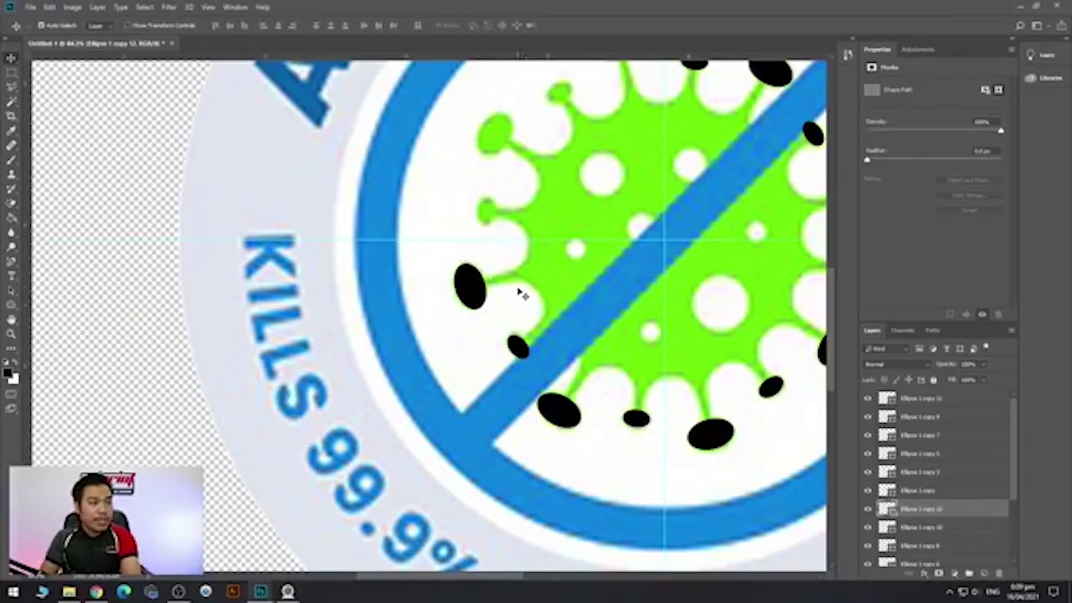
Fine-tune the rotation of the large ellipse on the left spike tip.
{"action": "key", "text": "ctrl+t"}
{"action": "left_click_drag", "start_coordinate": [520, 287], "coordinate": [531, 293]}
{"action": "key", "text": "Return"}
{"action": "key", "text": "ctrl+t"}
{"action": "key", "text": "Return"}
{"action": "key", "text": "ctrl+t"}
{"action": "key", "text": "Return"}
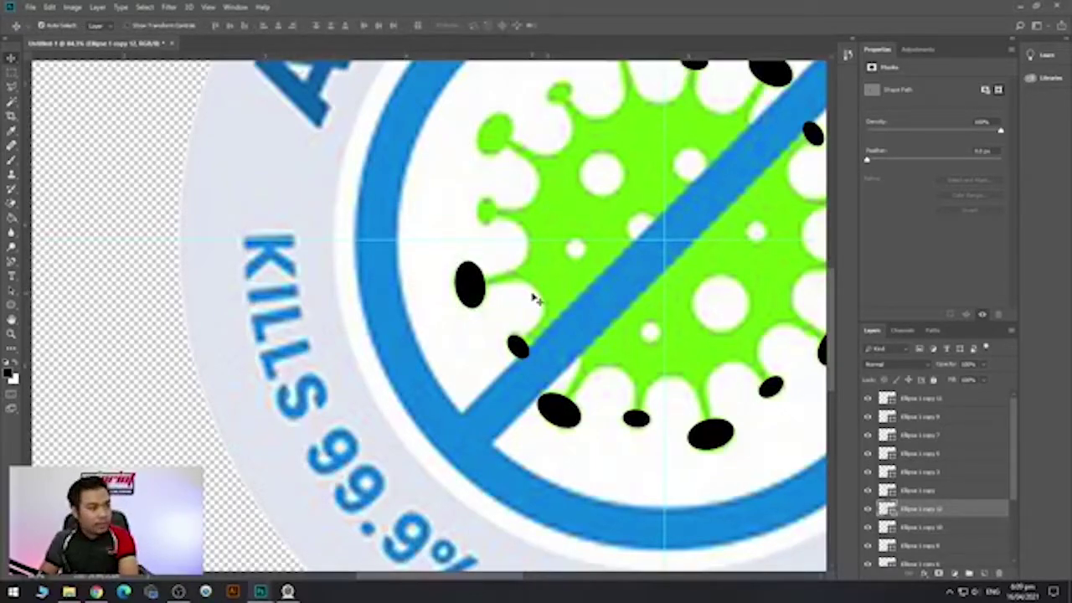
Duplicate the small ellipse onto the small spike tip on the virus's left side and rotate it to match.
{"action": "left_click", "coordinate": [526, 355]}
{"action": "left_click", "coordinate": [517, 349]}
{"action": "left_click_drag", "start_coordinate": [517, 349], "coordinate": [481, 217]}
{"action": "key", "text": "ctrl+t"}
{"action": "left_click_drag", "start_coordinate": [535, 239], "coordinate": [524, 279]}
{"action": "key", "text": "Return"}
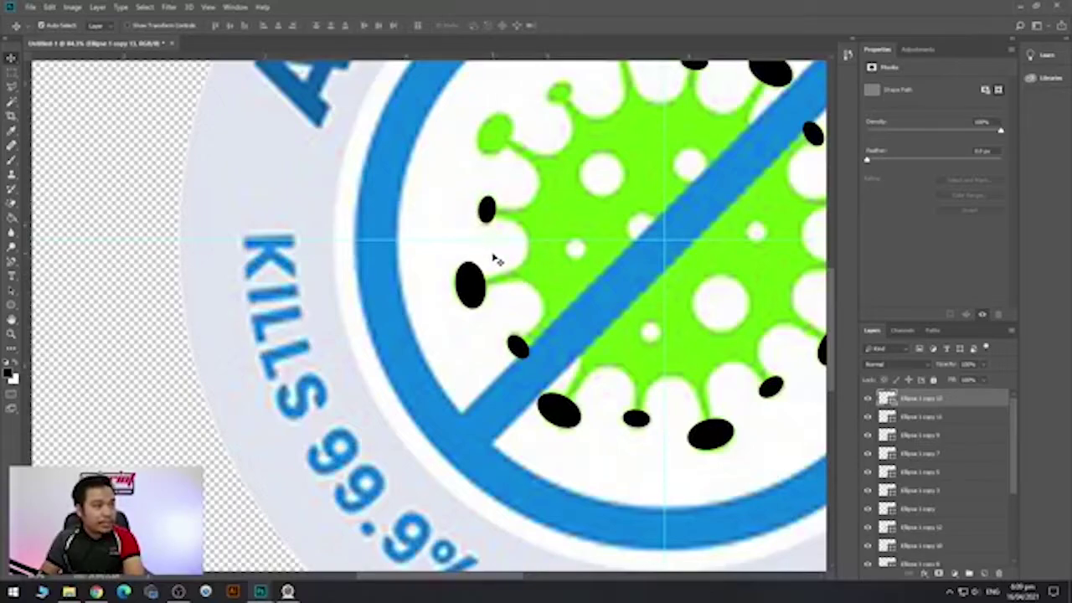
{"action": "key", "text": "ctrl+t"}
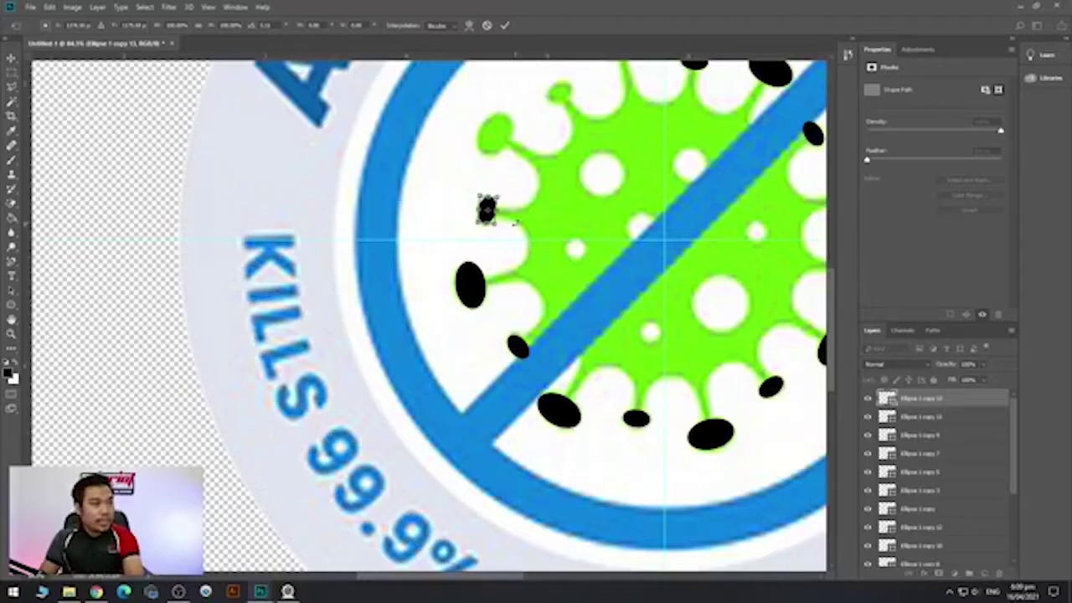
{"action": "key", "text": "Return"}
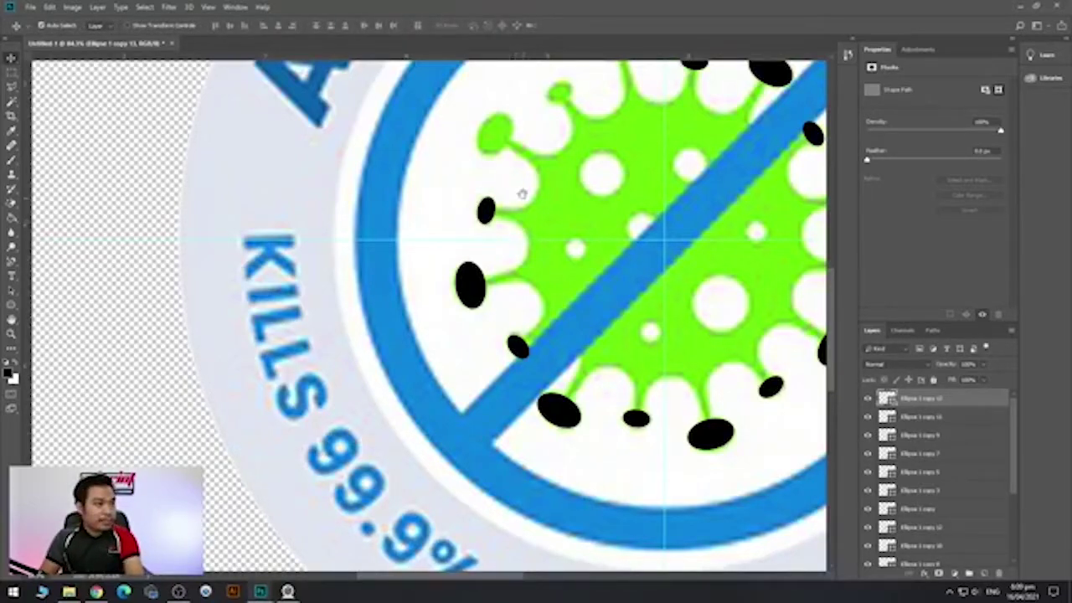
Duplicate the large ellipse onto the large upper left spike tip, rotate it and nudge it left and up into place.
{"action": "left_click_drag", "start_coordinate": [522, 193], "coordinate": [501, 274]}
{"action": "left_click_drag", "start_coordinate": [596, 127], "coordinate": [537, 215]}
{"action": "key", "text": "ctrl+t"}
{"action": "key", "text": "Return"}
{"action": "key", "text": "Left"}
{"action": "key", "text": "Left"}
{"action": "key", "text": "Left"}
{"action": "key", "text": "Left"}
{"action": "key", "text": "Left"}
{"action": "key", "text": "Left"}
{"action": "key", "text": "Left"}
{"action": "key", "text": "Left"}
{"action": "key", "text": "Left"}
{"action": "key", "text": "Left"}
{"action": "key", "text": "Up"}
{"action": "key", "text": "Up"}
{"action": "key", "text": "Up"}
{"action": "key", "text": "Up"}
{"action": "key", "text": "Right"}
Fine-tune the rotation of the large ellipse on the upper left spike tip and nudge it left.
{"action": "key", "text": "ctrl+t"}
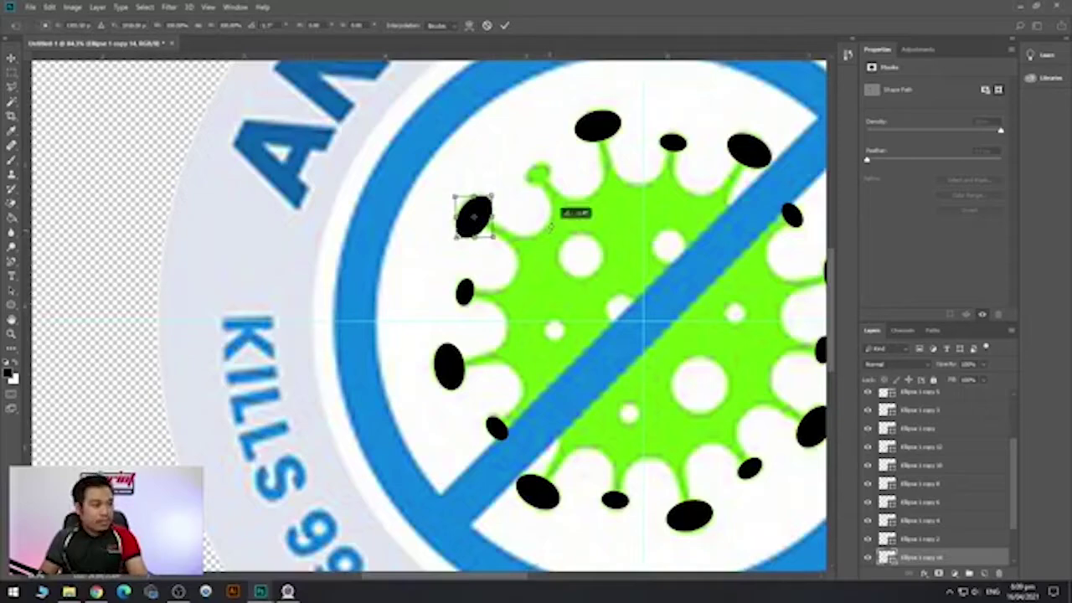
{"action": "key", "text": "Return"}
{"action": "key", "text": "Left"}
Duplicate the small ellipse onto the remaining small upper left spike tip of the virus and rotate it to match.
{"action": "left_click_drag", "start_coordinate": [670, 142], "coordinate": [586, 172]}
{"action": "key", "text": "Return"}
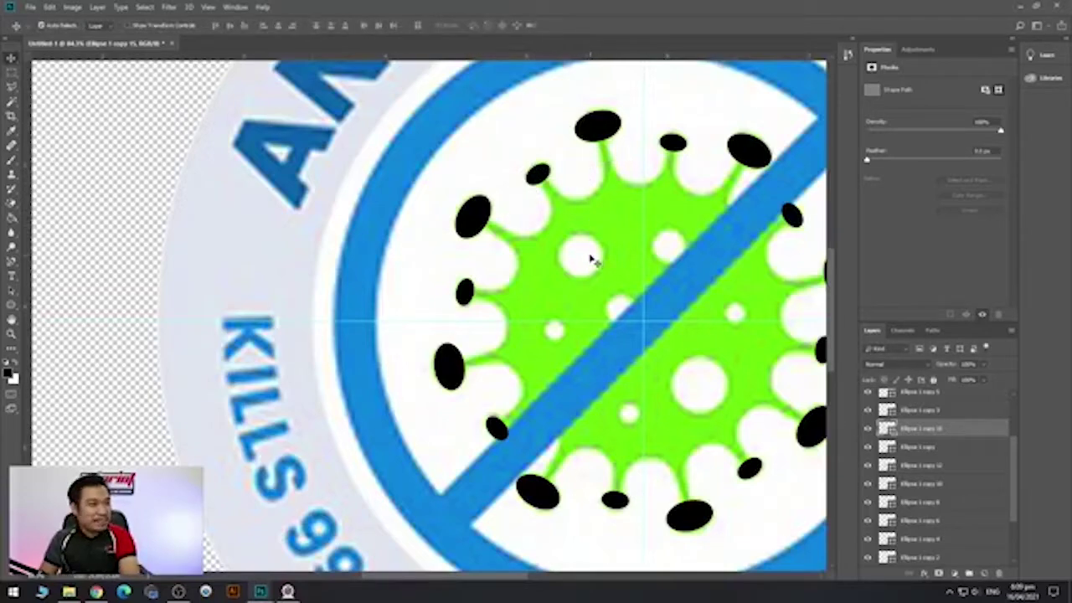
{"action": "key", "text": "ctrl+t"}
{"action": "left_click_drag", "start_coordinate": [593, 196], "coordinate": [597, 197]}
{"action": "key", "text": "Return"}
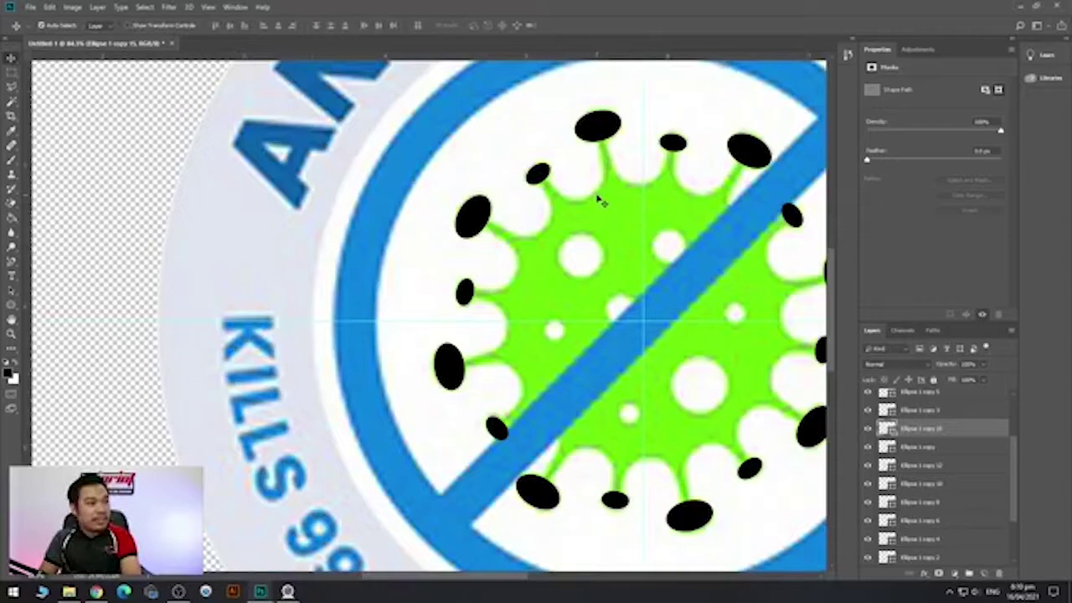
Start a black Pen tool shape at the small top spike tip, passing through the adjacent valley to the large upper right tip.
{"action": "scroll", "coordinate": [689, 221], "scroll_direction": "down", "scroll_amount": 5}
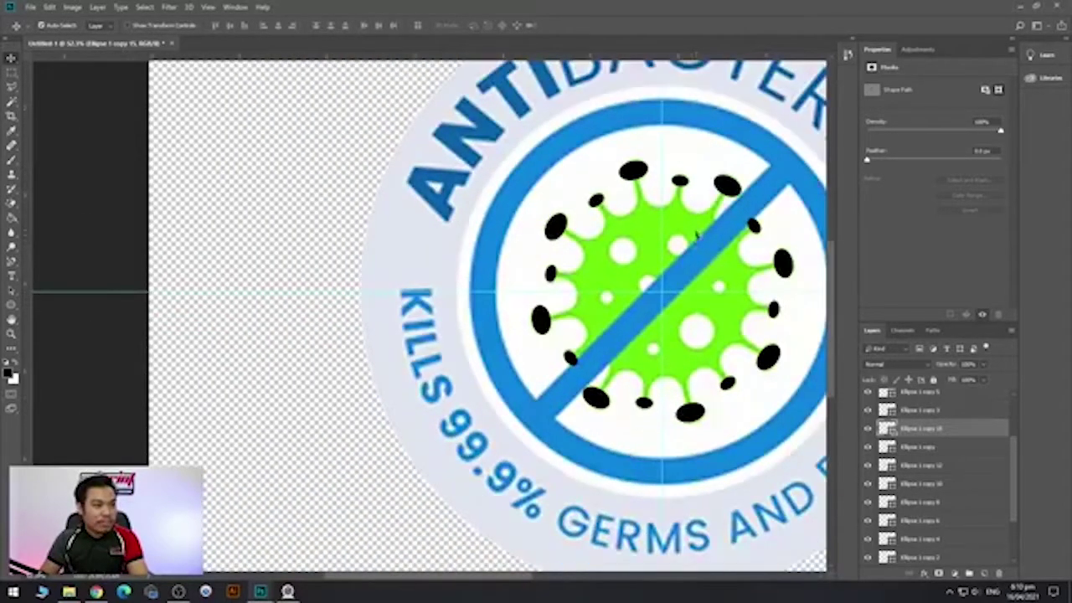
{"action": "scroll", "coordinate": [689, 222], "scroll_direction": "up", "scroll_amount": 7}
{"action": "left_click_drag", "start_coordinate": [690, 222], "coordinate": [533, 200]}
{"action": "scroll", "coordinate": [537, 216], "scroll_direction": "up", "scroll_amount": 1}
{"action": "scroll", "coordinate": [536, 210], "scroll_direction": "down", "scroll_amount": 3}
{"action": "scroll", "coordinate": [536, 210], "scroll_direction": "up", "scroll_amount": 3}
{"action": "scroll", "coordinate": [528, 234], "scroll_direction": "down", "scroll_amount": 3}
{"action": "left_click_drag", "start_coordinate": [518, 258], "coordinate": [517, 228]}
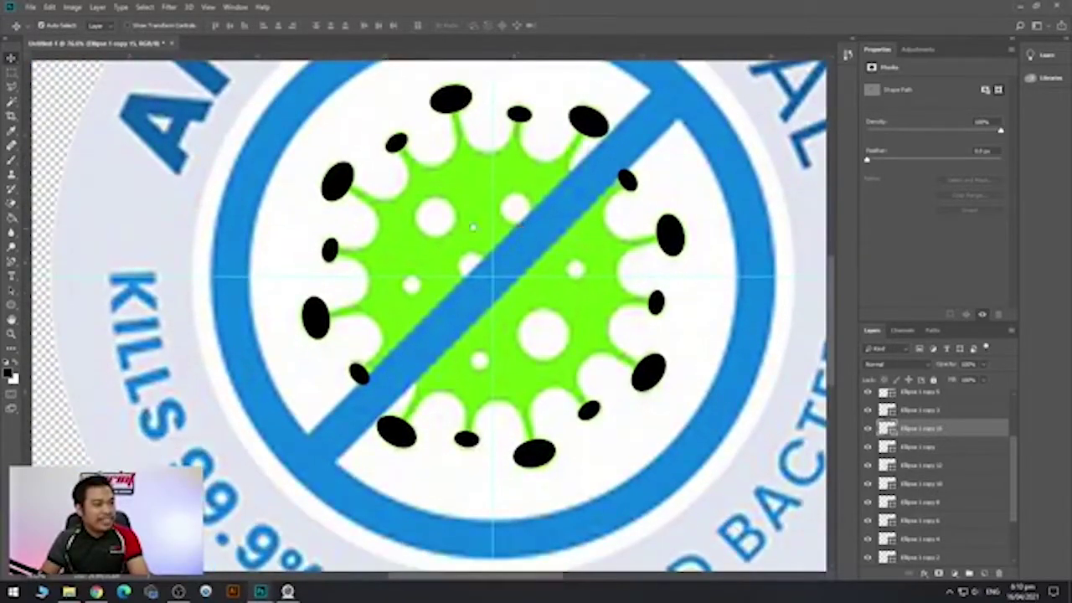
{"action": "left_click", "coordinate": [11, 262]}
{"action": "left_click", "coordinate": [60, 261]}
{"action": "scroll", "coordinate": [525, 152], "scroll_direction": "up", "scroll_amount": 1}
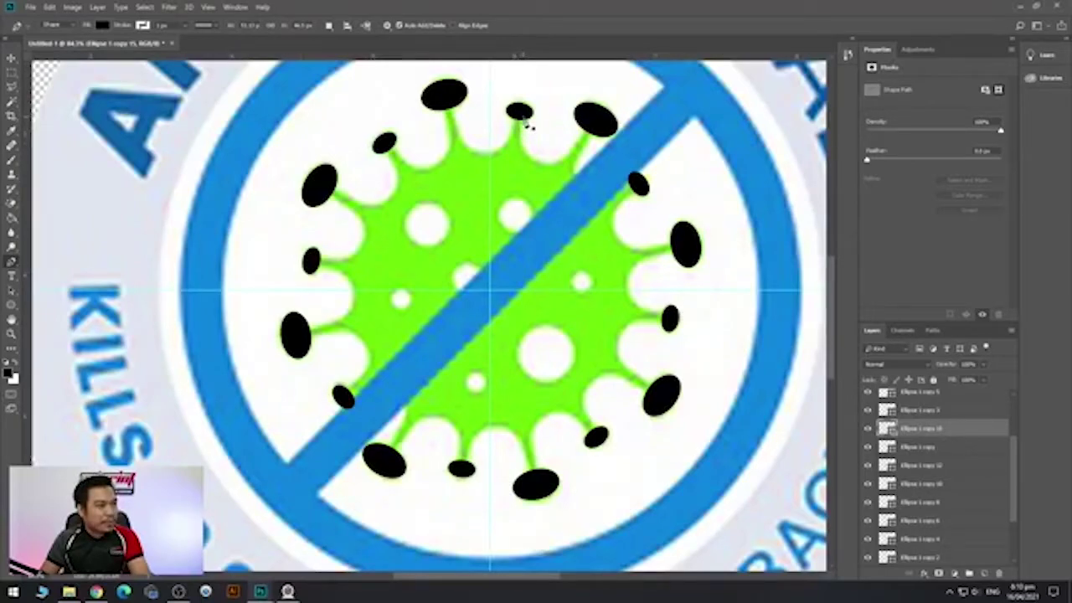
{"action": "left_click", "coordinate": [523, 119]}
{"action": "left_click", "coordinate": [540, 162]}
{"action": "left_click", "coordinate": [591, 134]}
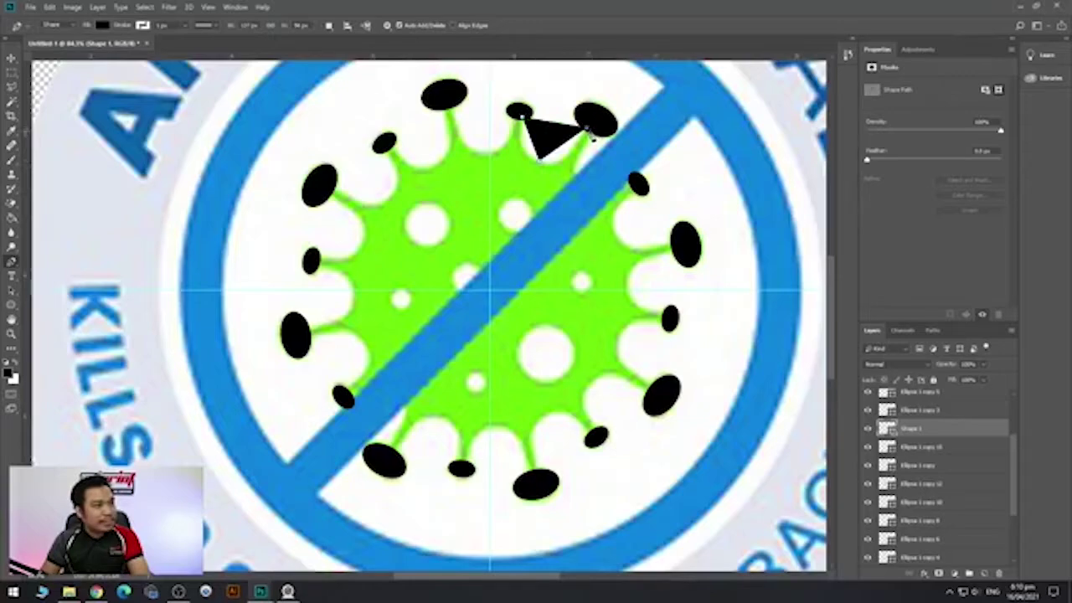
{"action": "left_click", "coordinate": [591, 130]}
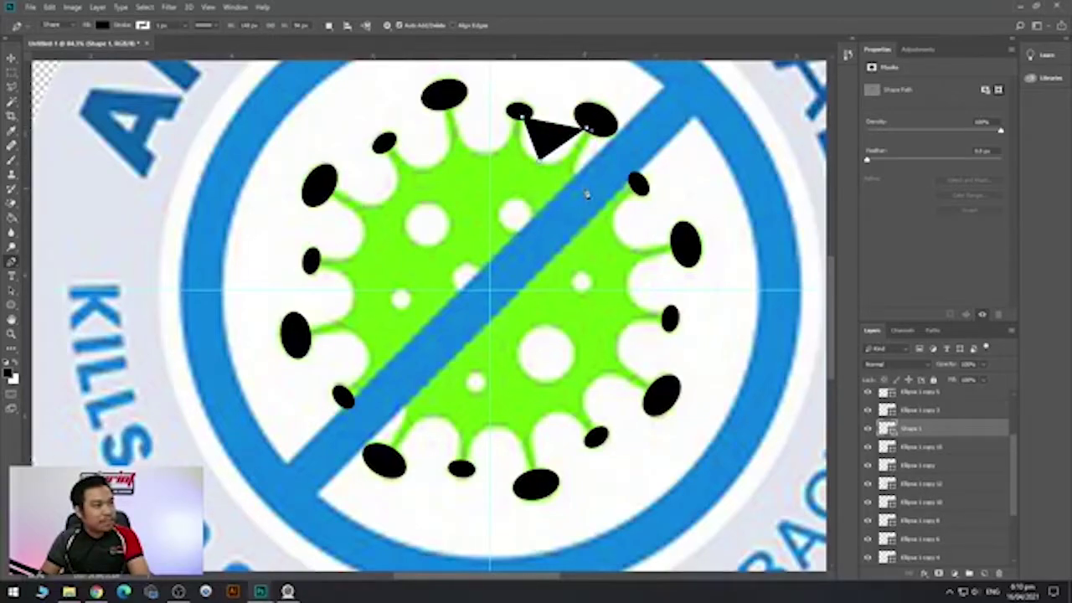
Continue the virus outline with straight segments through the upper right small, large right and small right spike tips and the valleys between them.
{"action": "left_click", "coordinate": [585, 183]}
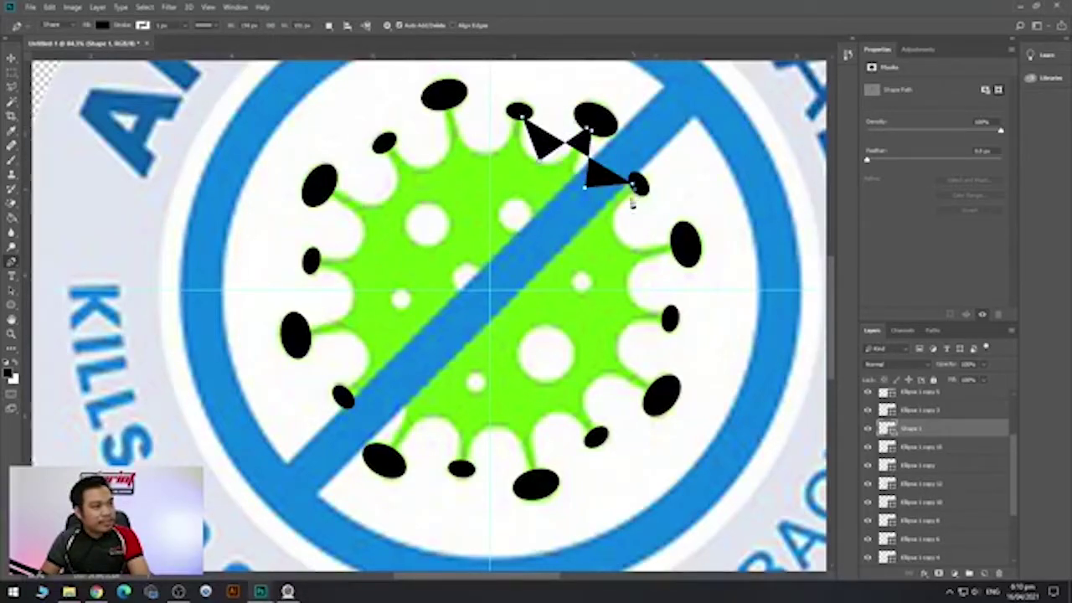
{"action": "left_click", "coordinate": [617, 228]}
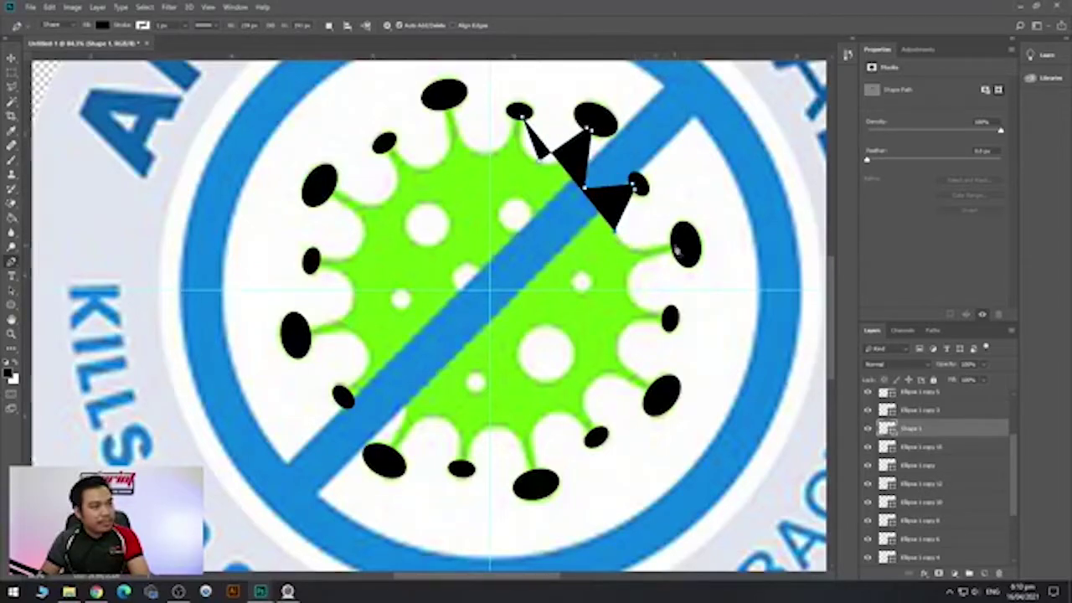
{"action": "left_click", "coordinate": [675, 245]}
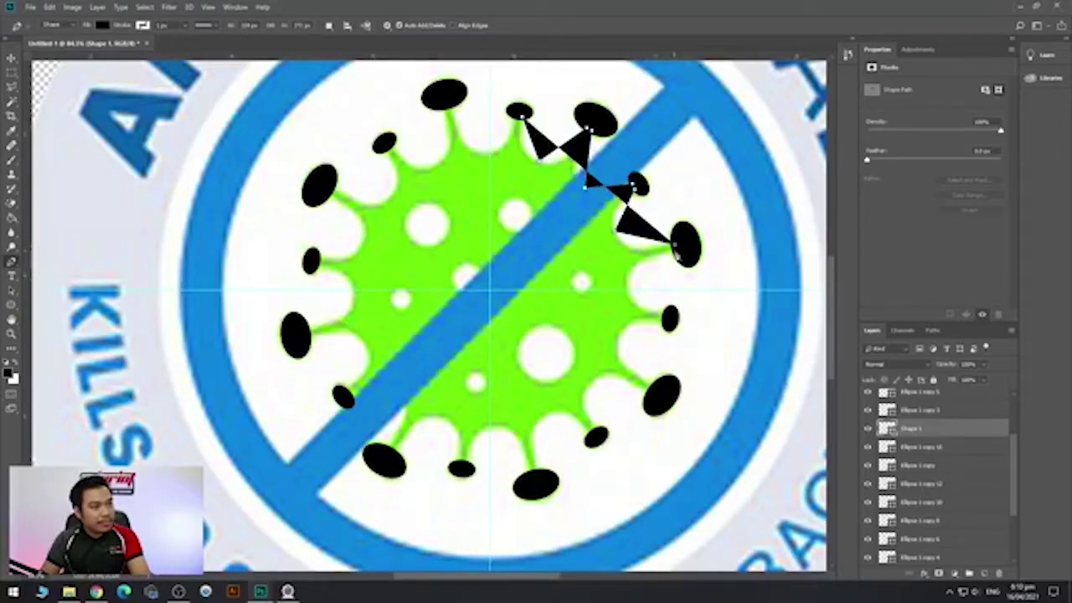
{"action": "left_click", "coordinate": [627, 282]}
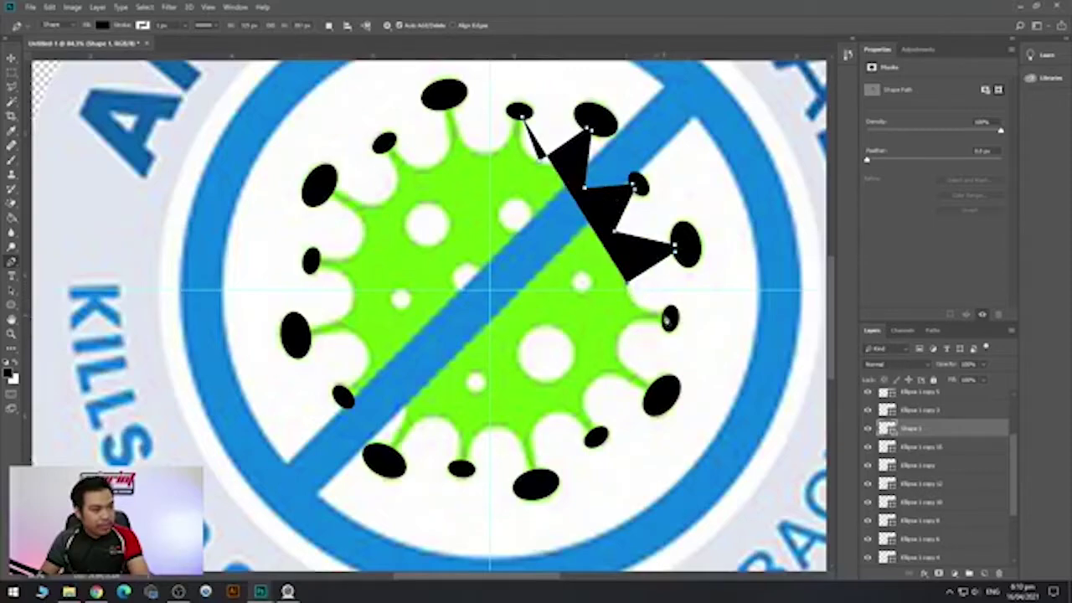
{"action": "left_click", "coordinate": [668, 319]}
{"action": "left_click", "coordinate": [622, 337]}
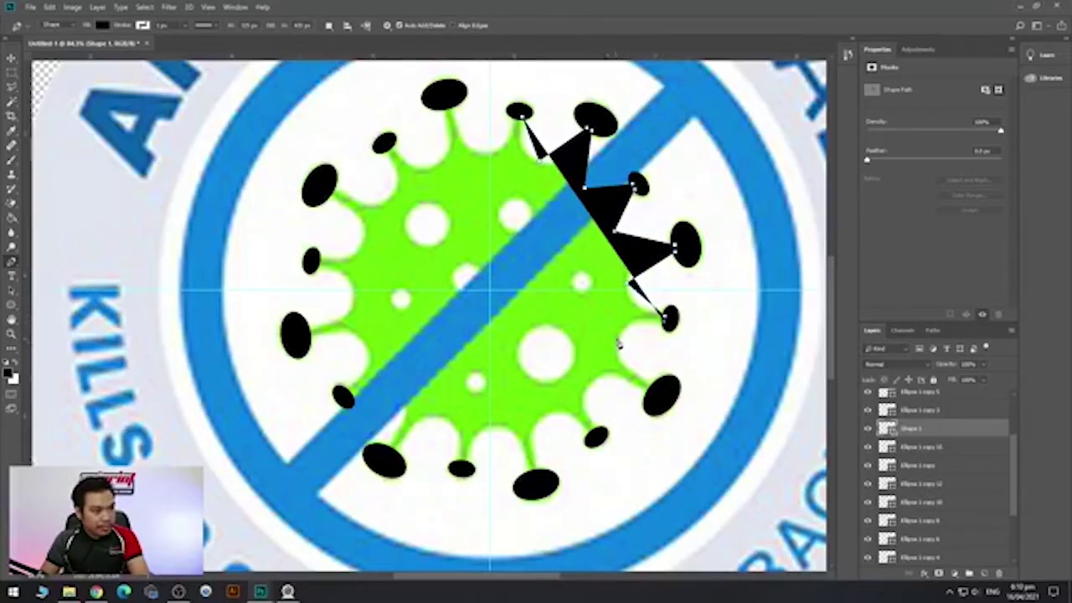
Extend the outline through the large and small lower right tips and the large bottom tip, ending at the next valley.
{"action": "left_click", "coordinate": [654, 399]}
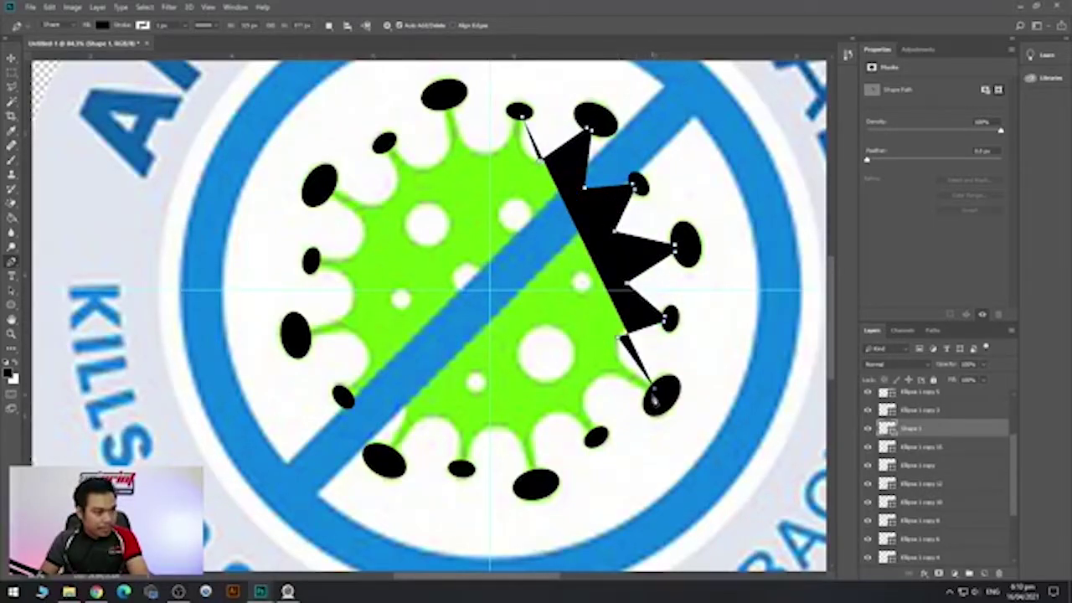
{"action": "left_click", "coordinate": [591, 382]}
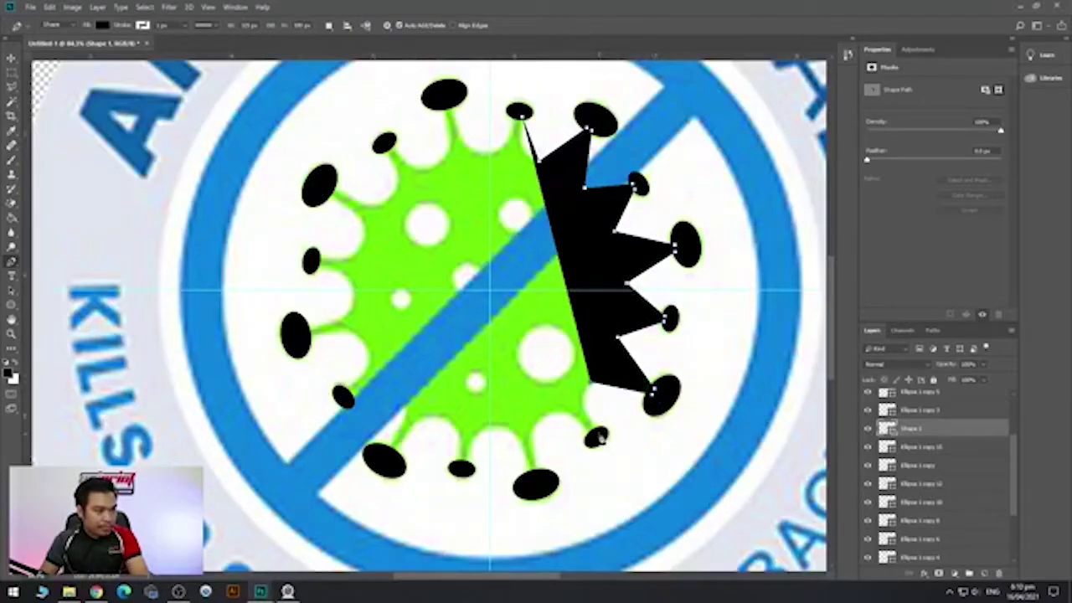
{"action": "left_click", "coordinate": [596, 436]}
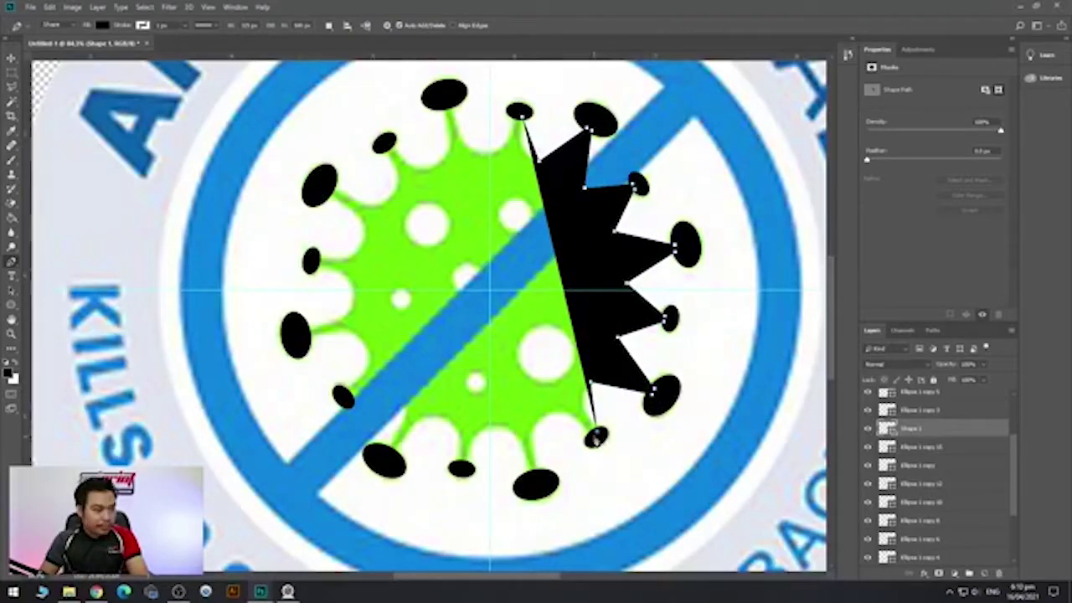
{"action": "left_click", "coordinate": [542, 416]}
{"action": "left_click", "coordinate": [534, 483]}
{"action": "left_click", "coordinate": [497, 423]}
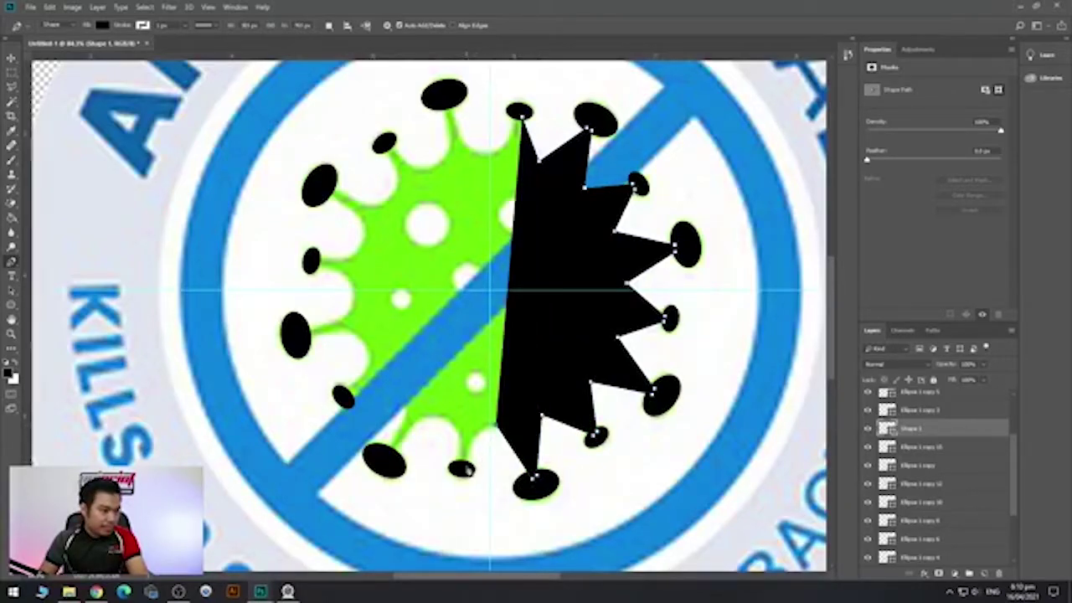
Extend the outline with straight segments from the small bottom tip through the large and small lower left tips to the large left tip, including the valleys between.
{"action": "left_click", "coordinate": [465, 467]}
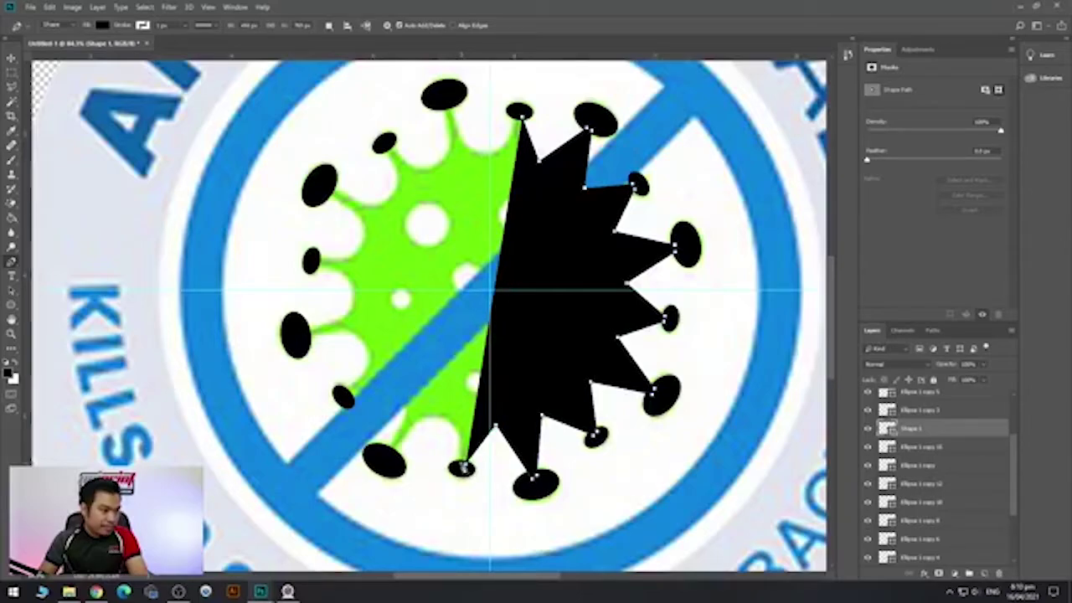
{"action": "left_click", "coordinate": [441, 414]}
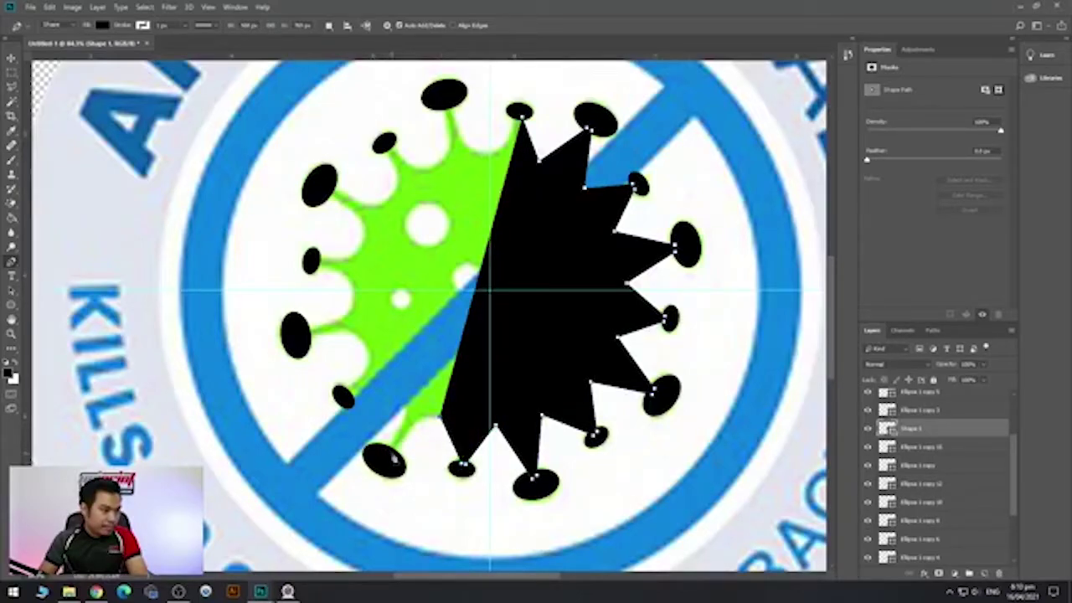
{"action": "left_click", "coordinate": [394, 453]}
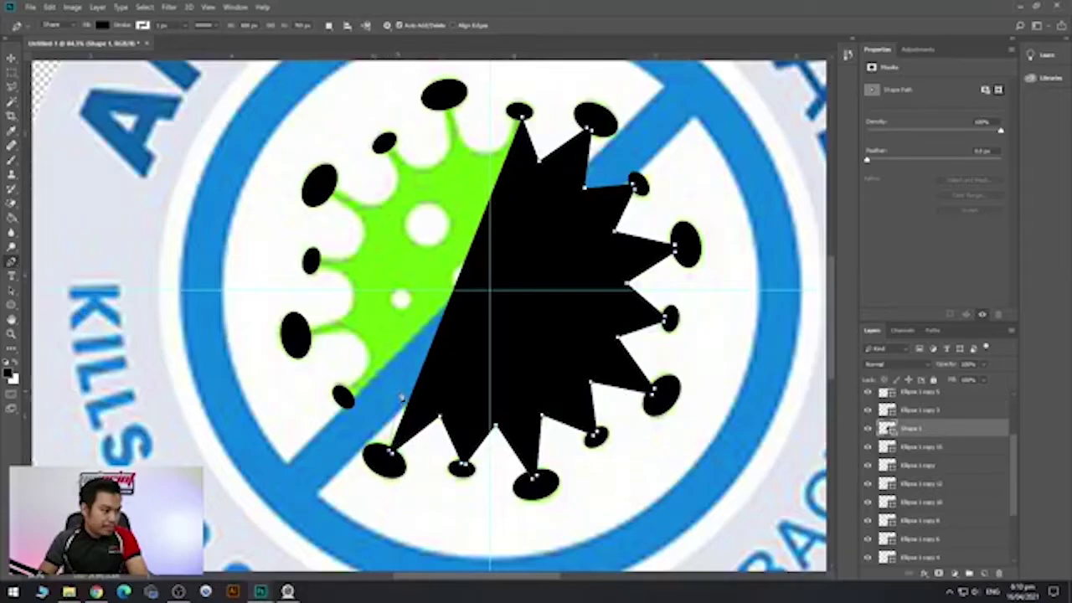
{"action": "left_click", "coordinate": [353, 401]}
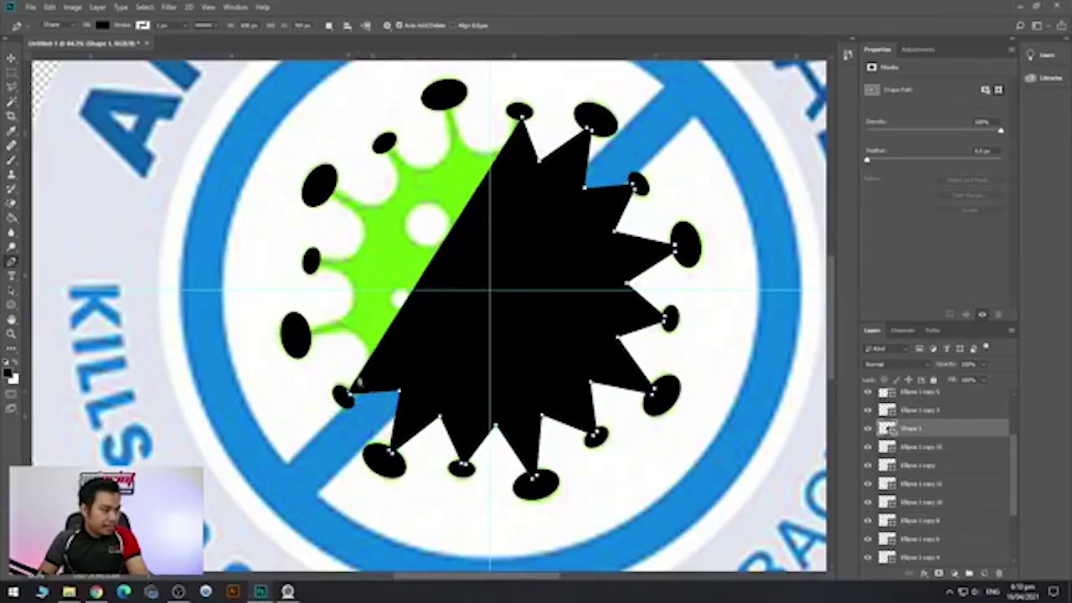
{"action": "left_click", "coordinate": [364, 342]}
{"action": "left_click", "coordinate": [310, 332]}
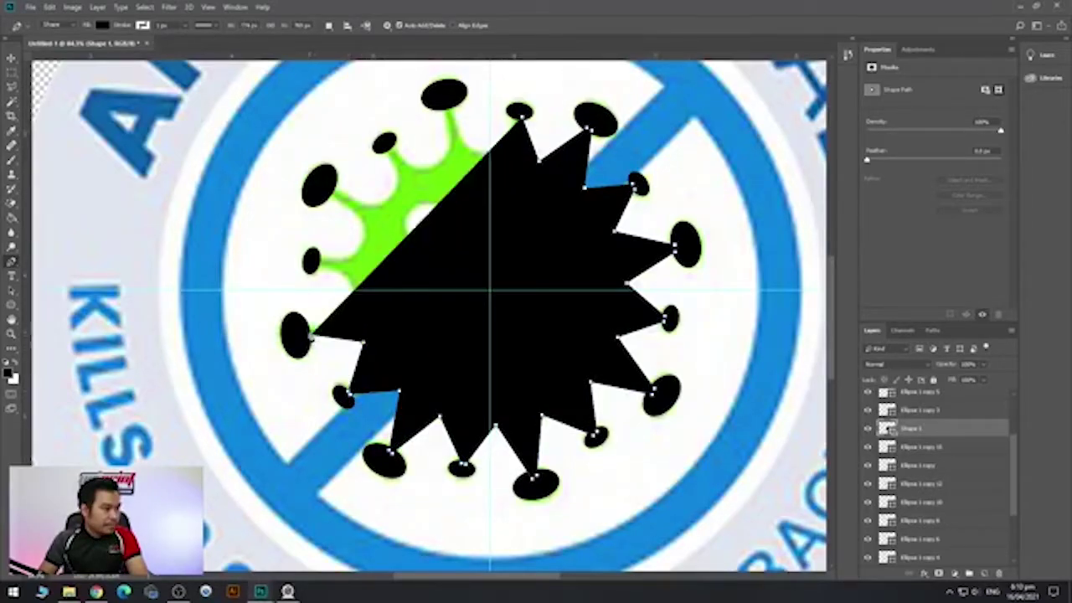
Carry the outline on through the small left and large upper left tips, ending at the valley before the small upper left tip.
{"action": "left_click", "coordinate": [355, 293]}
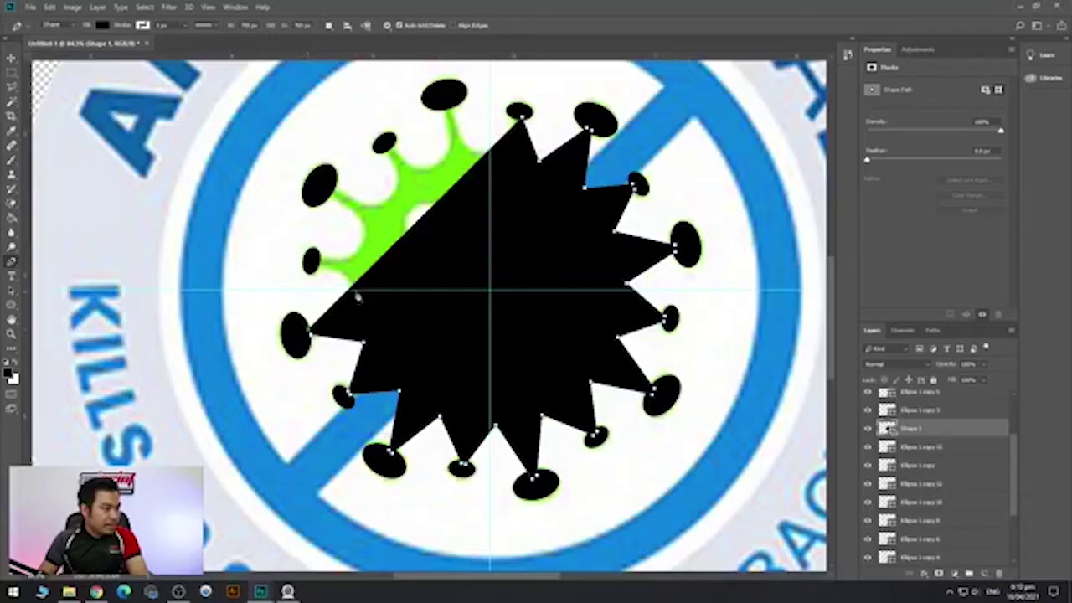
{"action": "left_click", "coordinate": [321, 267]}
{"action": "left_click", "coordinate": [318, 261]}
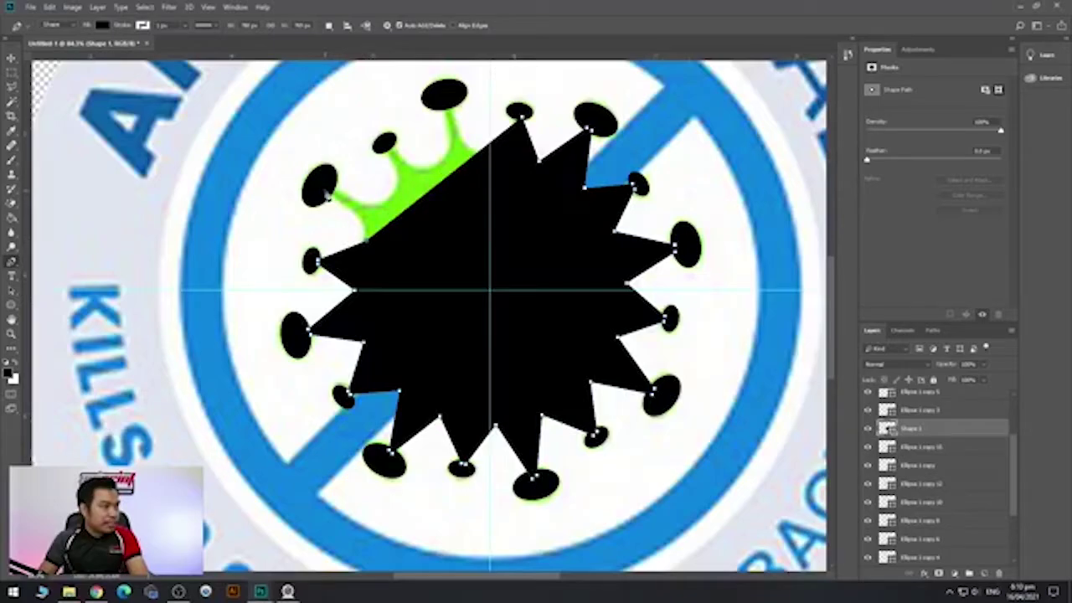
{"action": "left_click", "coordinate": [328, 190]}
{"action": "left_click", "coordinate": [397, 204]}
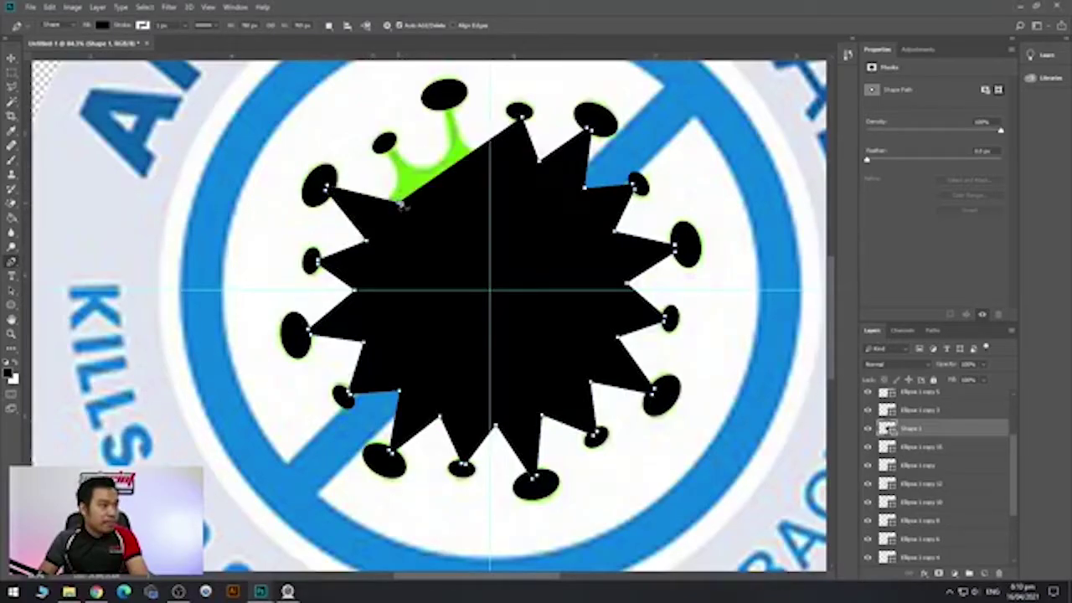
Finish the outline through the small upper left and large top tips, and close the path at its starting point.
{"action": "left_click", "coordinate": [390, 144]}
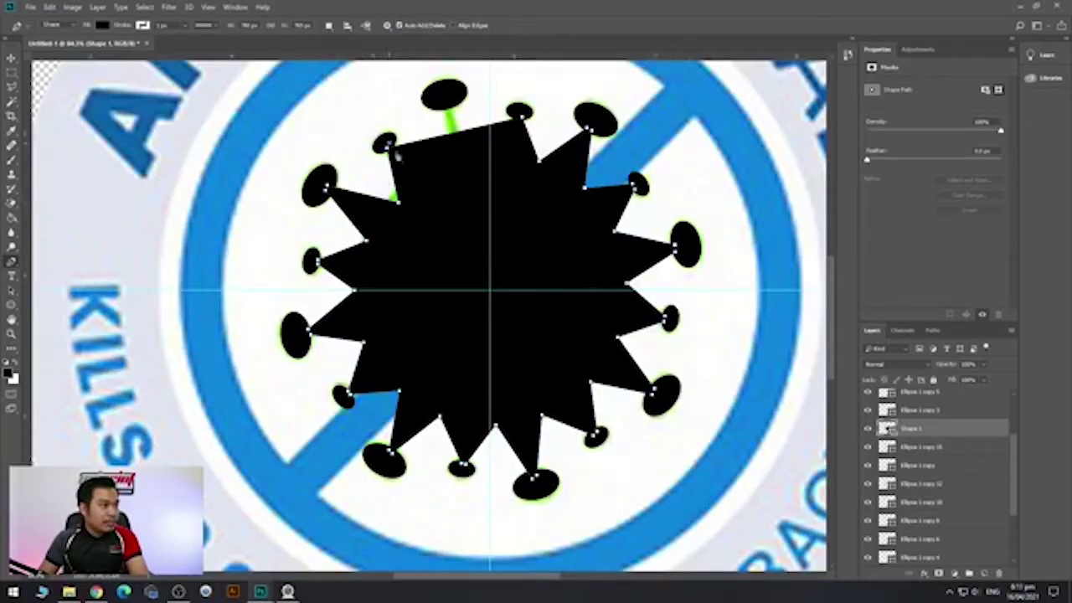
{"action": "left_click", "coordinate": [436, 168]}
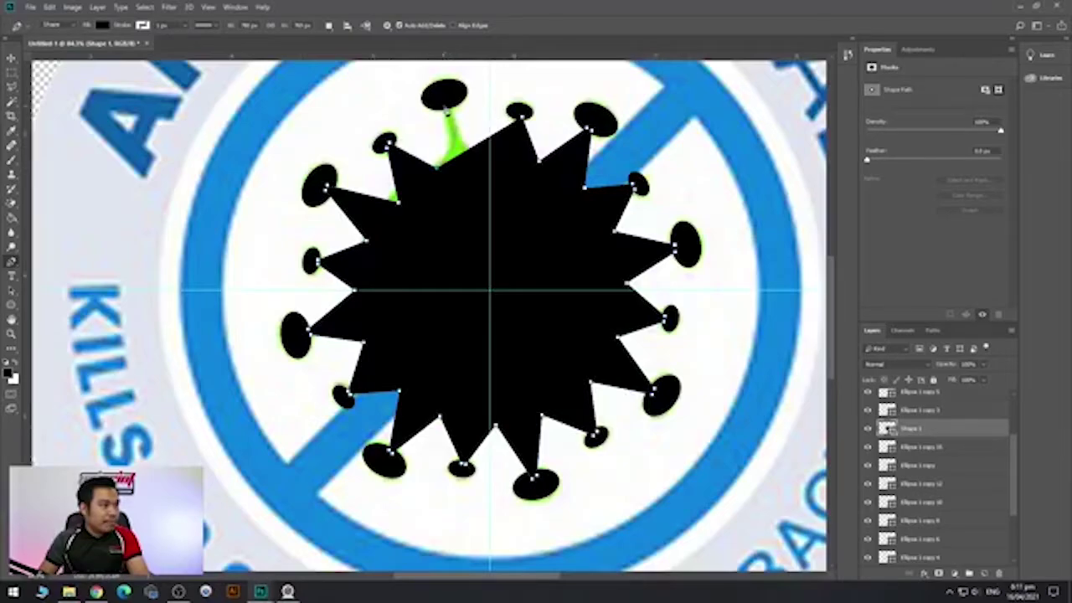
{"action": "left_click", "coordinate": [447, 105]}
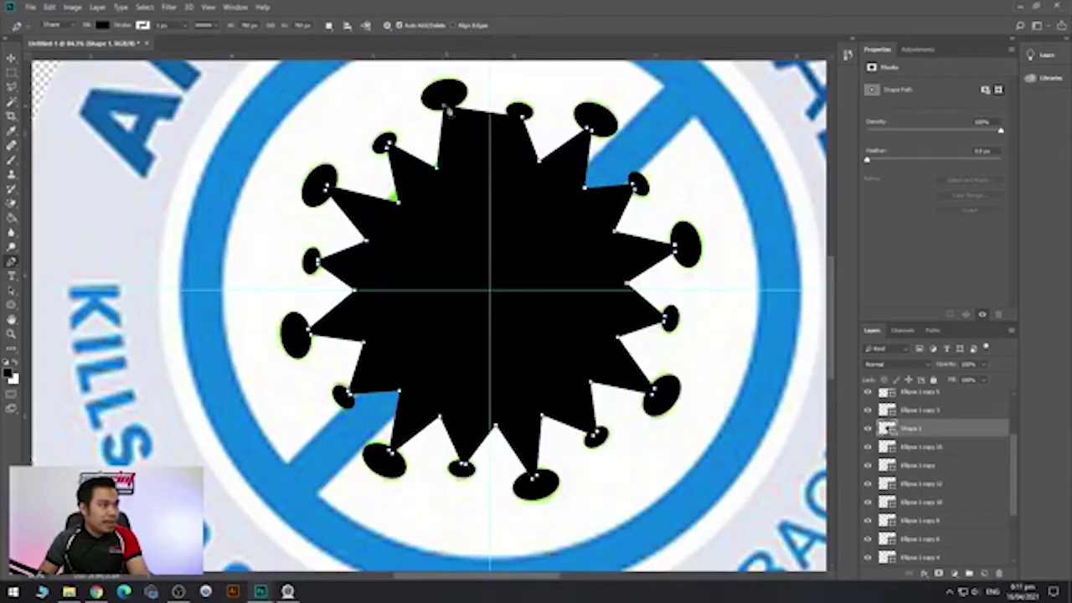
{"action": "left_click", "coordinate": [484, 147]}
{"action": "left_click", "coordinate": [520, 118]}
Lower the virus body shape's opacity to about 12% so the artwork underneath can be traced.
{"action": "scroll", "coordinate": [566, 301], "scroll_direction": "down", "scroll_amount": 2}
{"action": "scroll", "coordinate": [566, 309], "scroll_direction": "up", "scroll_amount": 2}
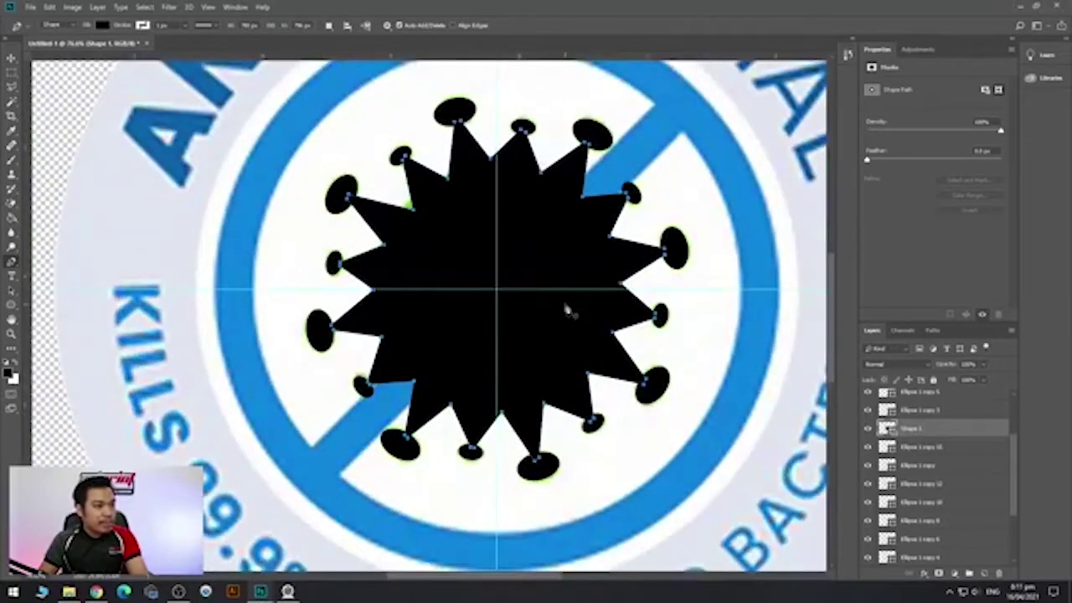
{"action": "left_click", "coordinate": [985, 367]}
{"action": "left_click_drag", "start_coordinate": [985, 378], "coordinate": [938, 381]}
{"action": "scroll", "coordinate": [503, 160], "scroll_direction": "up", "scroll_amount": 3}
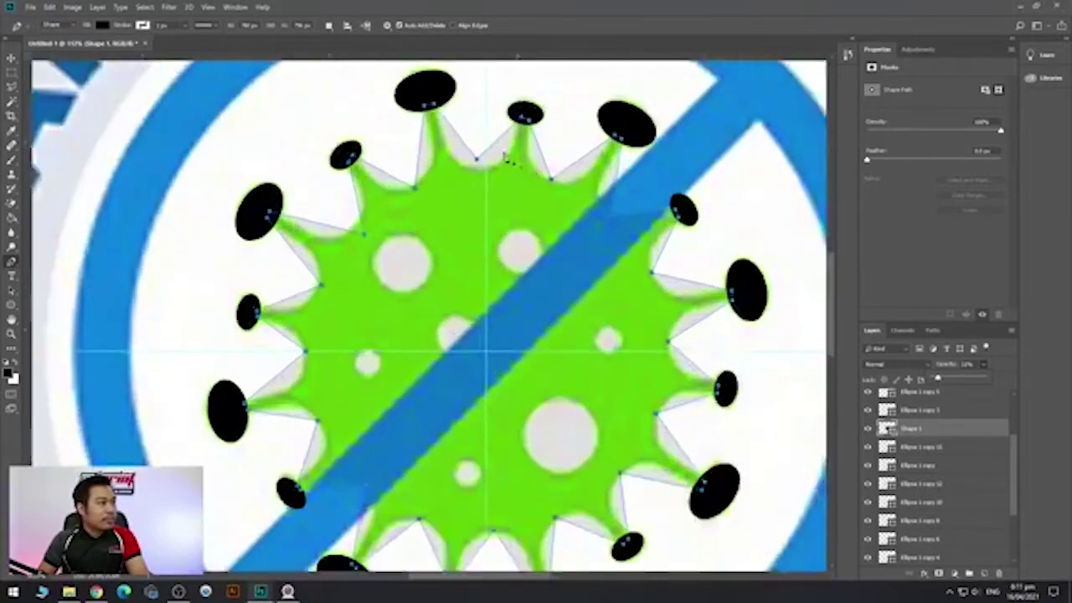
{"action": "scroll", "coordinate": [494, 188], "scroll_direction": "up", "scroll_amount": 2}
With the Convert Point tool active, nudge the top valley's anchor down and slightly right onto the edge of the green body.
{"action": "left_click", "coordinate": [11, 262]}
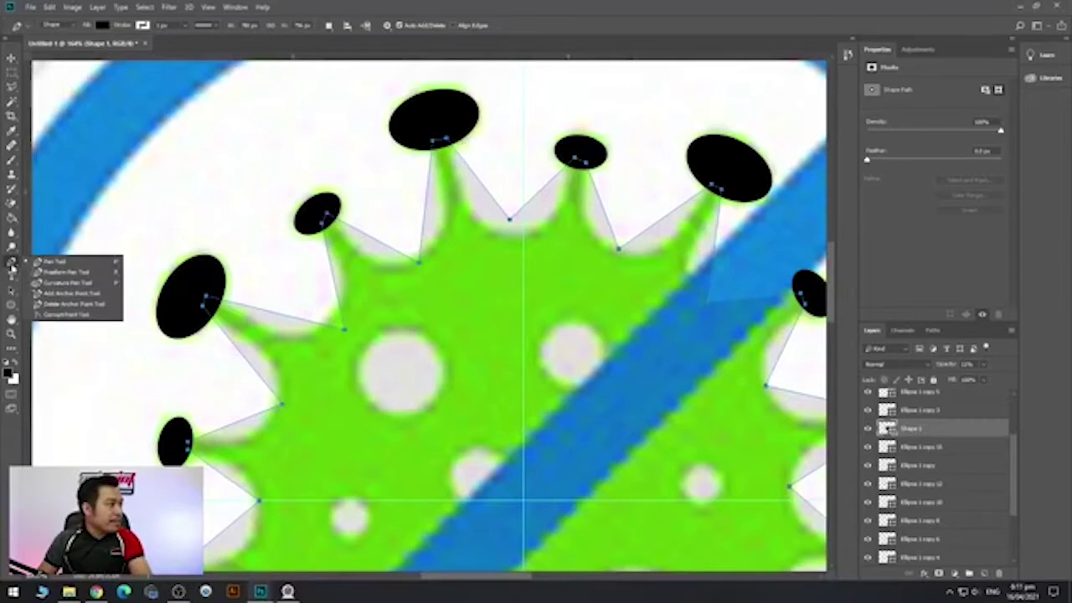
{"action": "left_click", "coordinate": [65, 314]}
{"action": "left_click_drag", "start_coordinate": [509, 220], "coordinate": [540, 281]}
{"action": "key", "text": "Down"}
{"action": "key", "text": "Down"}
{"action": "key", "text": "Down"}
{"action": "key", "text": "Down"}
{"action": "key", "text": "Down"}
{"action": "key", "text": "Down"}
{"action": "key", "text": "Down"}
{"action": "key", "text": "Down"}
{"action": "key", "text": "Right"}
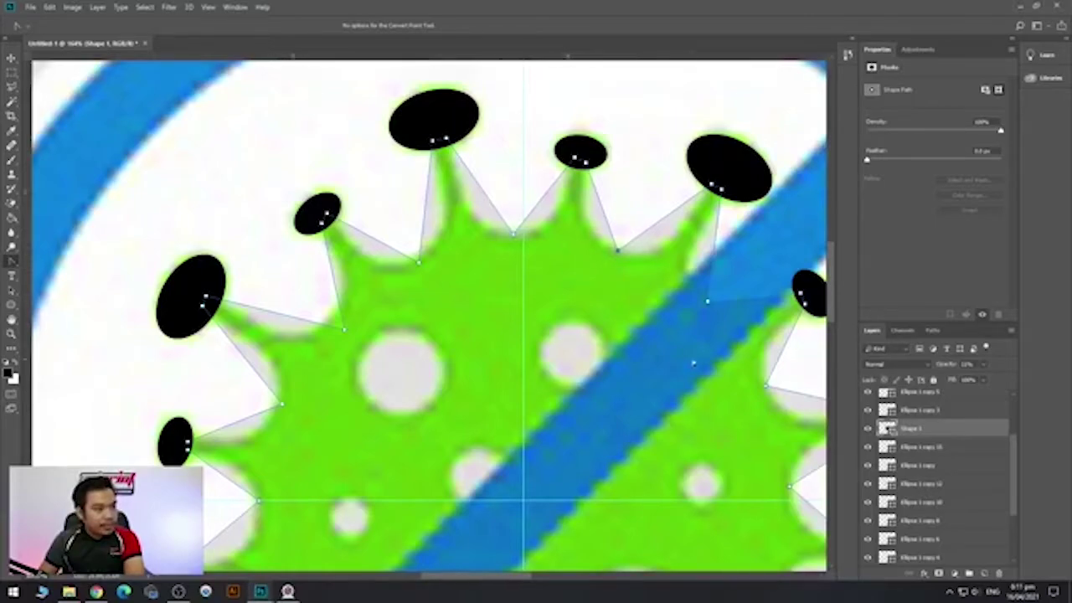
Fine-tune the valley anchors around the right, bottom and lower left of the outline to sit on the green body's edge.
{"action": "scroll", "coordinate": [670, 298], "scroll_direction": "down", "scroll_amount": 1}
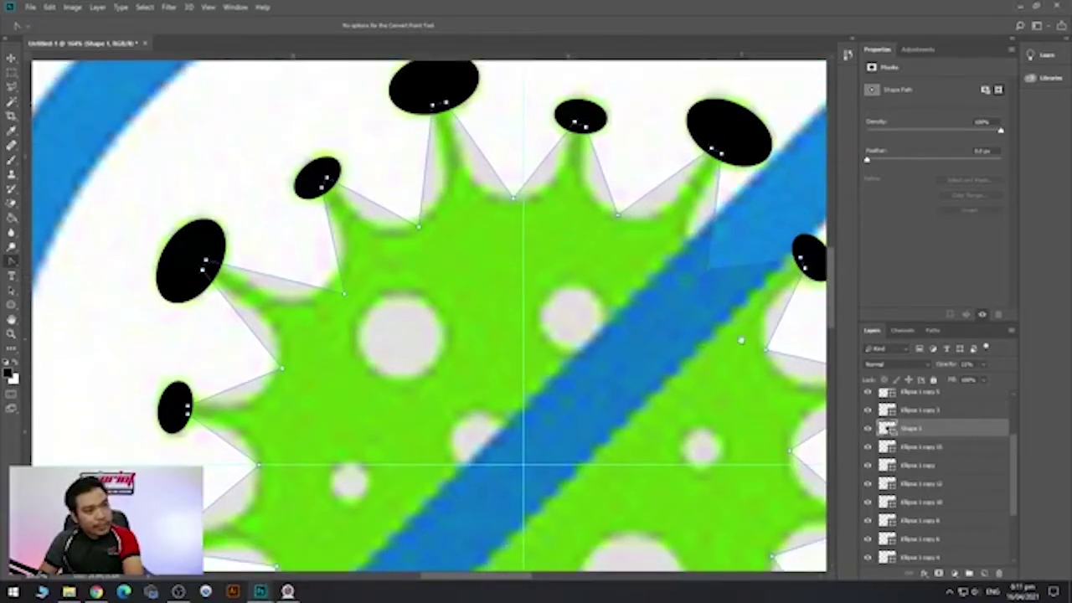
{"action": "left_click_drag", "start_coordinate": [742, 335], "coordinate": [589, 259]}
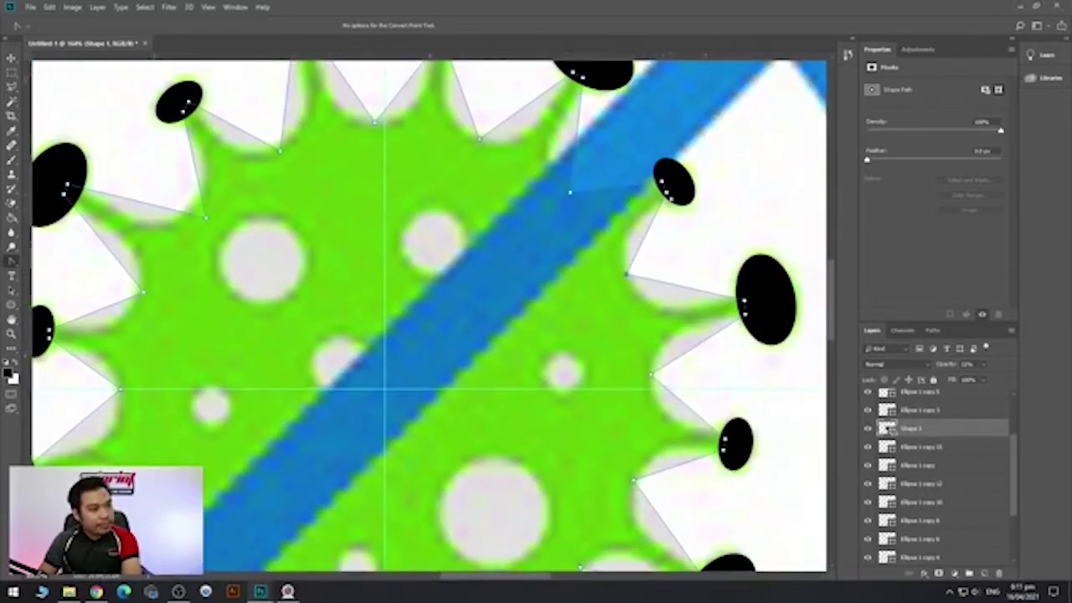
{"action": "scroll", "coordinate": [693, 351], "scroll_direction": "down", "scroll_amount": 2}
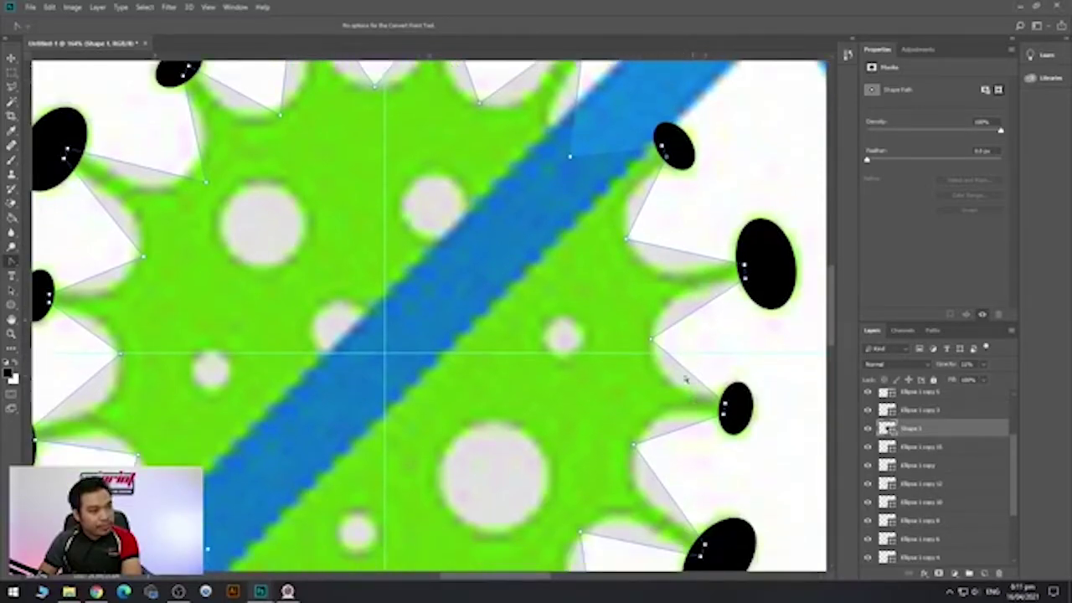
{"action": "scroll", "coordinate": [678, 356], "scroll_direction": "down", "scroll_amount": 1}
{"action": "scroll", "coordinate": [687, 362], "scroll_direction": "down", "scroll_amount": 1}
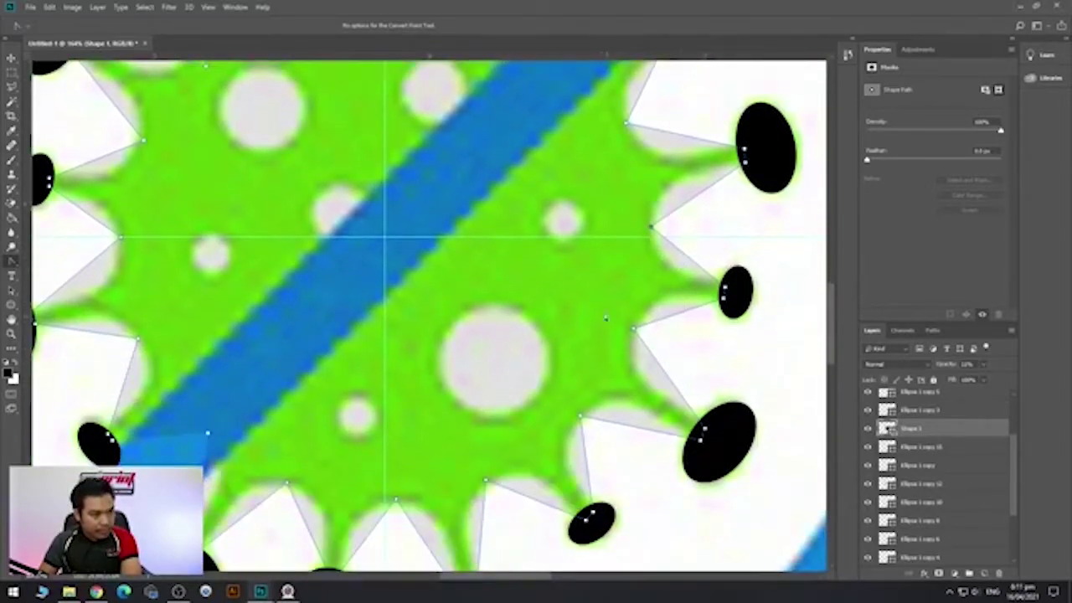
{"action": "scroll", "coordinate": [691, 368], "scroll_direction": "down", "scroll_amount": 2}
{"action": "scroll", "coordinate": [666, 372], "scroll_direction": "down", "scroll_amount": 1}
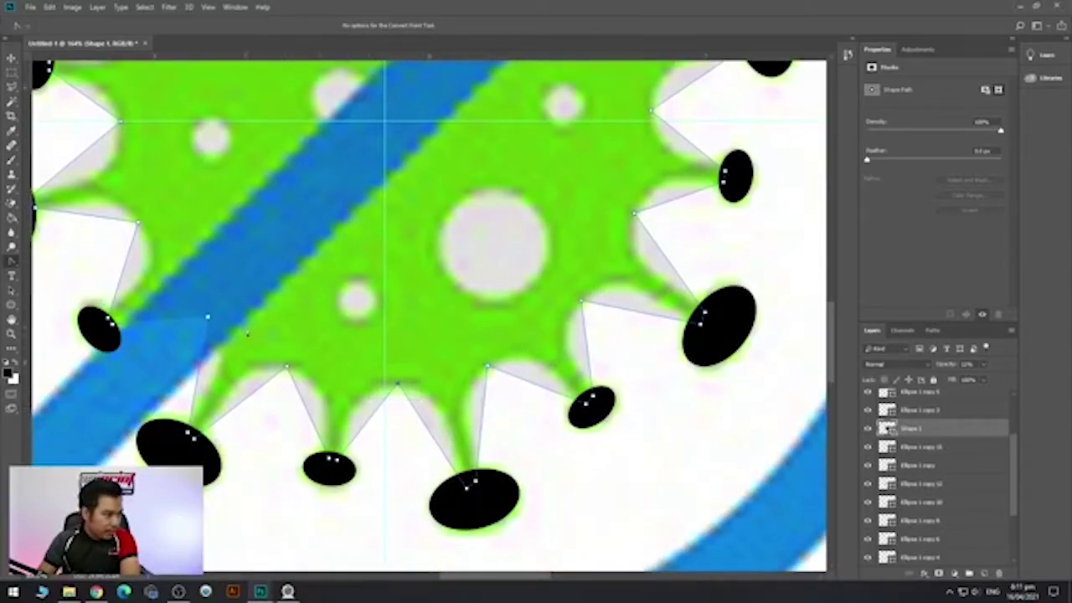
{"action": "scroll", "coordinate": [222, 304], "scroll_direction": "up", "scroll_amount": 1}
{"action": "left_click", "coordinate": [138, 267]}
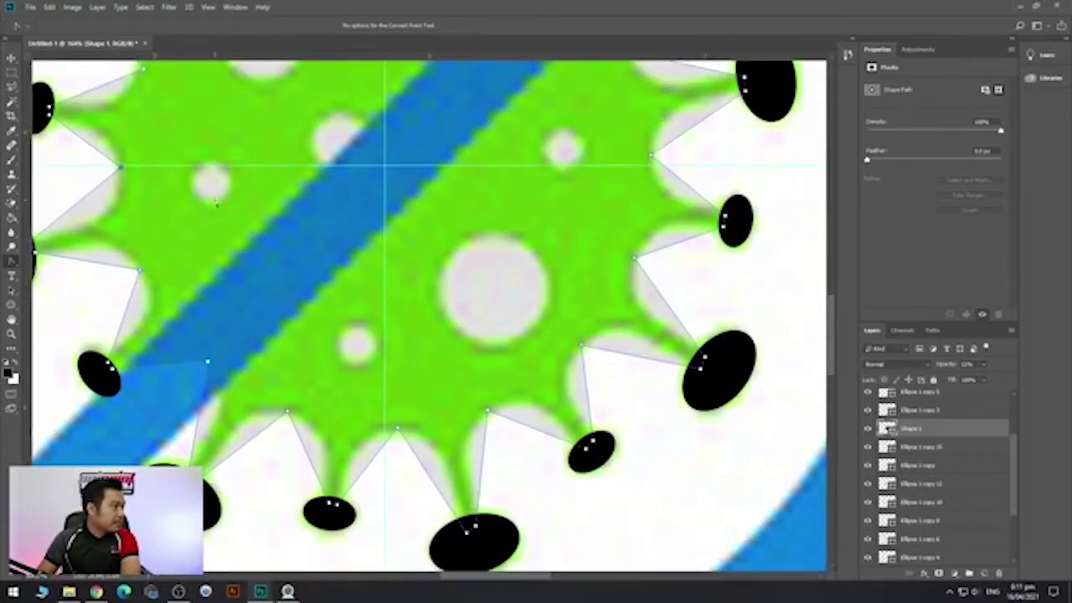
{"action": "scroll", "coordinate": [184, 177], "scroll_direction": "up", "scroll_amount": 3}
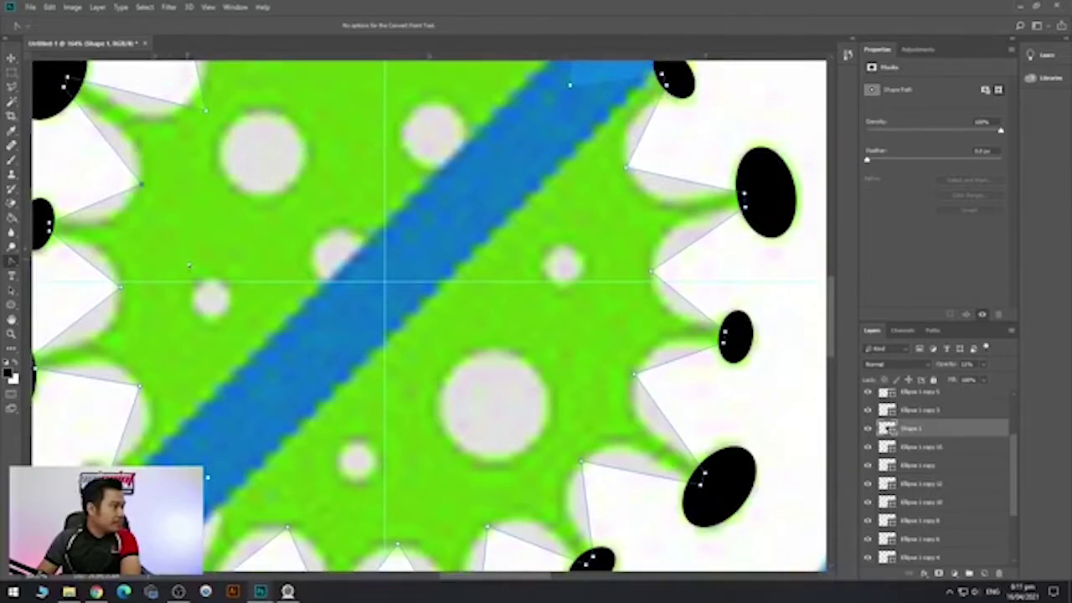
Nudge the upper left valley anchor up and left onto the green edge, and fine-tune the neighbouring anchors up to the top valley.
{"action": "left_click_drag", "start_coordinate": [216, 242], "coordinate": [357, 369]}
{"action": "key", "text": "Up"}
{"action": "key", "text": "Up"}
{"action": "key", "text": "Up"}
{"action": "key", "text": "Up"}
{"action": "key", "text": "Left"}
{"action": "key", "text": "Left"}
{"action": "key", "text": "Left"}
{"action": "key", "text": "Left"}
{"action": "key", "text": "Left"}
{"action": "key", "text": "Left"}
{"action": "key", "text": "Left"}
{"action": "key", "text": "Left"}
{"action": "key", "text": "Up"}
{"action": "key", "text": "Up"}
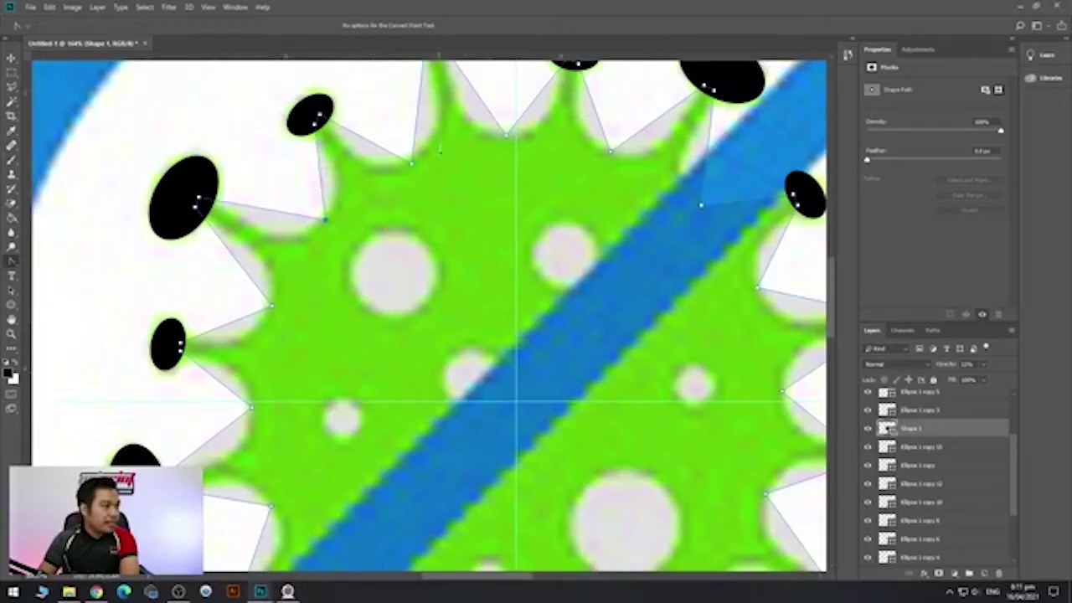
{"action": "scroll", "coordinate": [502, 209], "scroll_direction": "up", "scroll_amount": 3}
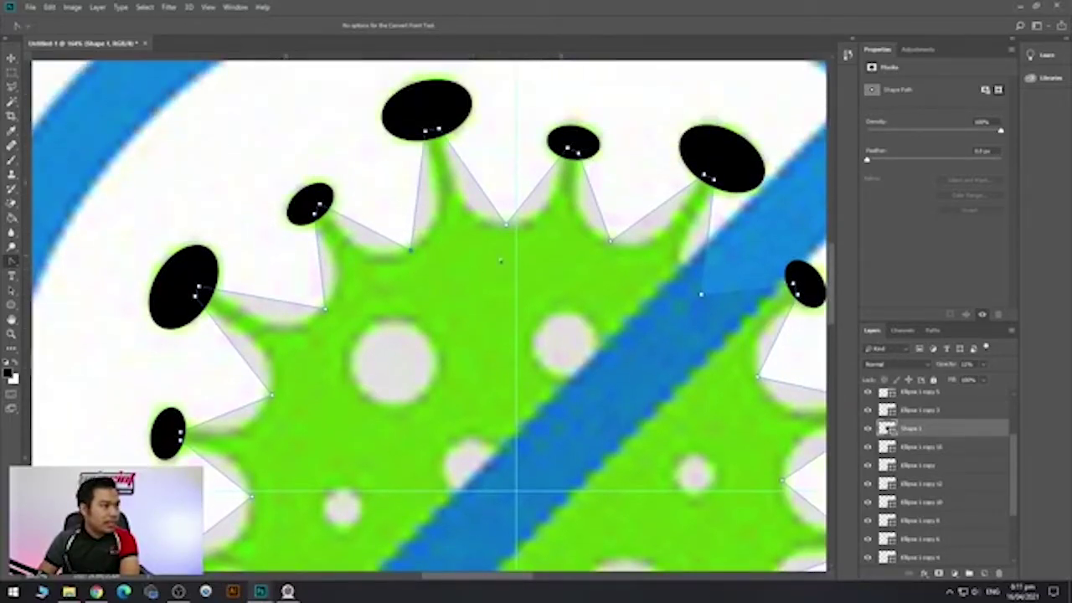
{"action": "left_click_drag", "start_coordinate": [528, 189], "coordinate": [525, 187]}
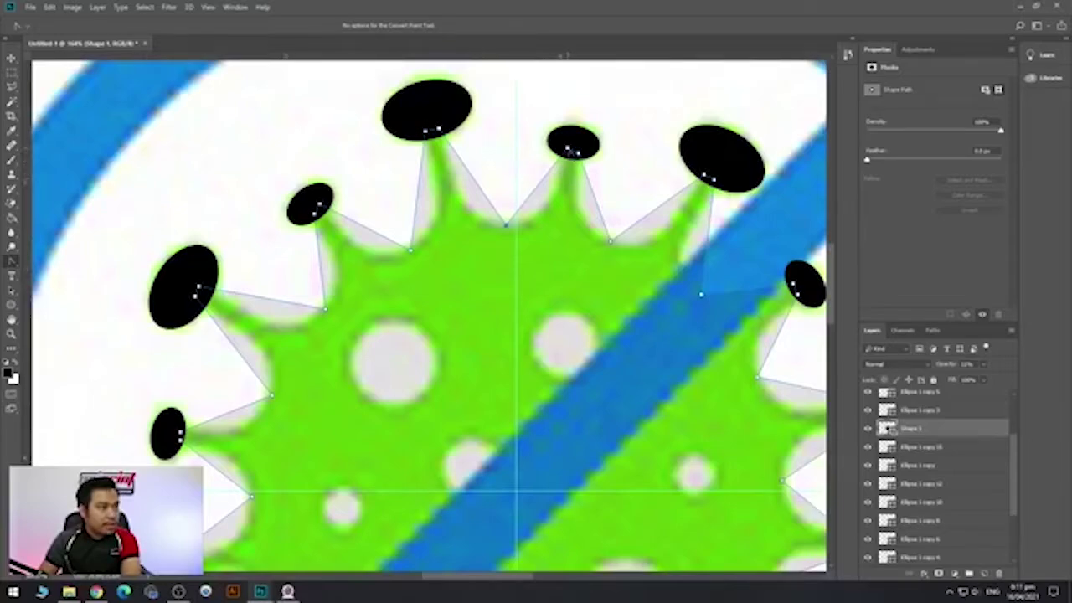
Convert the top valley's corner and the valley corners on either side of it into smooth curves following the green edge.
{"action": "left_click_drag", "start_coordinate": [506, 224], "coordinate": [555, 225]}
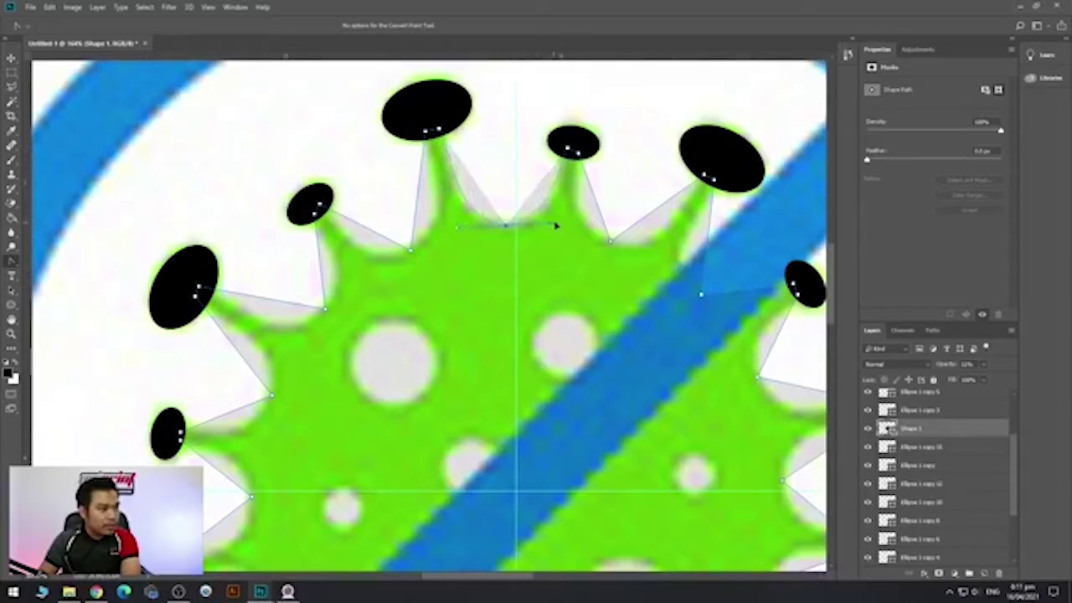
{"action": "left_click_drag", "start_coordinate": [561, 225], "coordinate": [556, 225]}
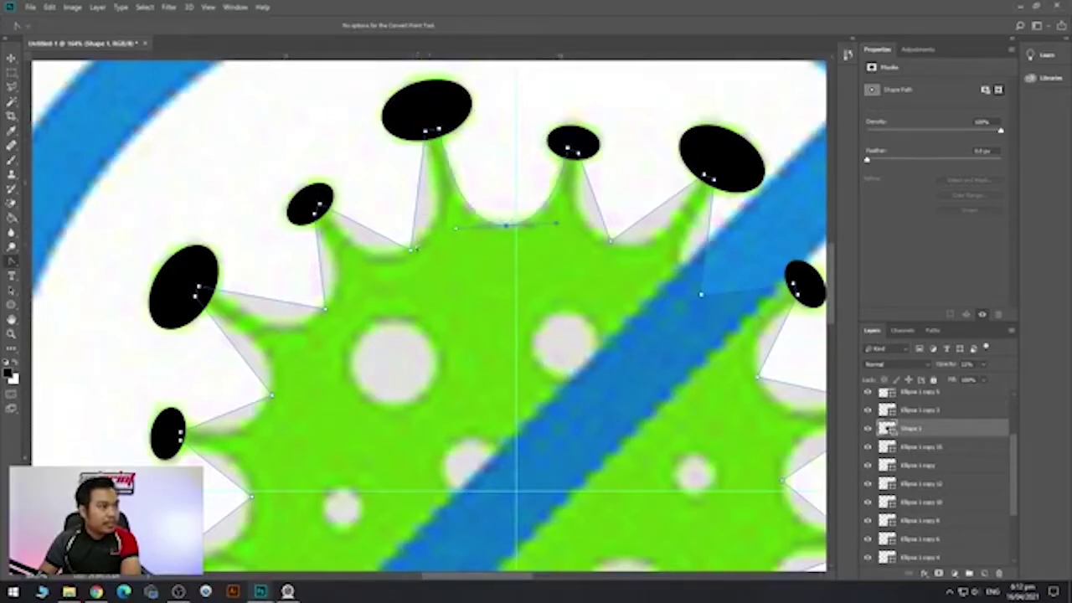
{"action": "left_click_drag", "start_coordinate": [410, 249], "coordinate": [458, 217]}
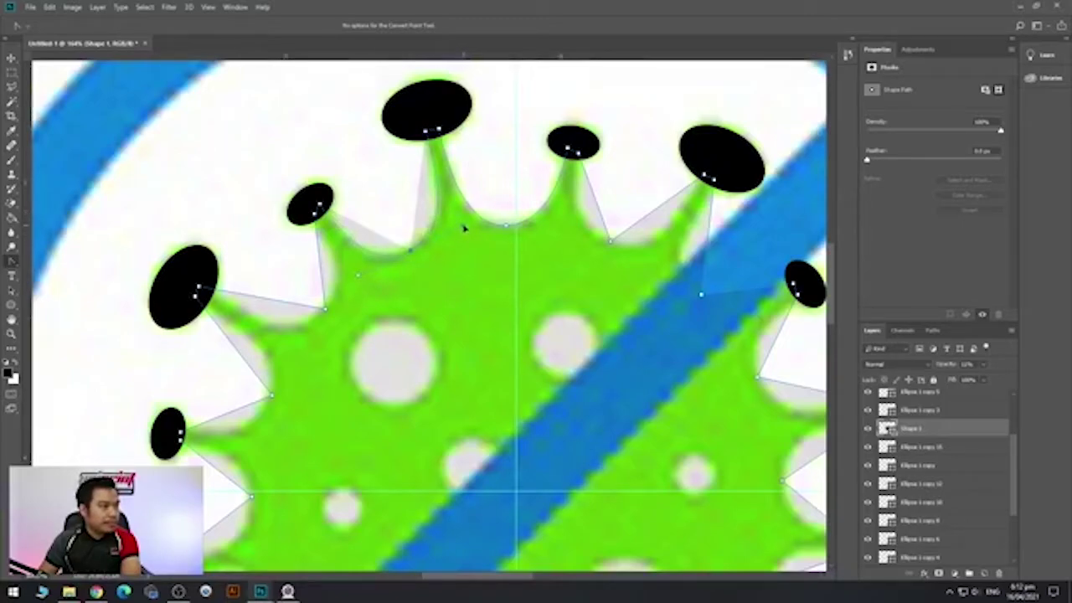
{"action": "scroll", "coordinate": [651, 219], "scroll_direction": "down", "scroll_amount": 1}
{"action": "left_click_drag", "start_coordinate": [610, 224], "coordinate": [668, 247]}
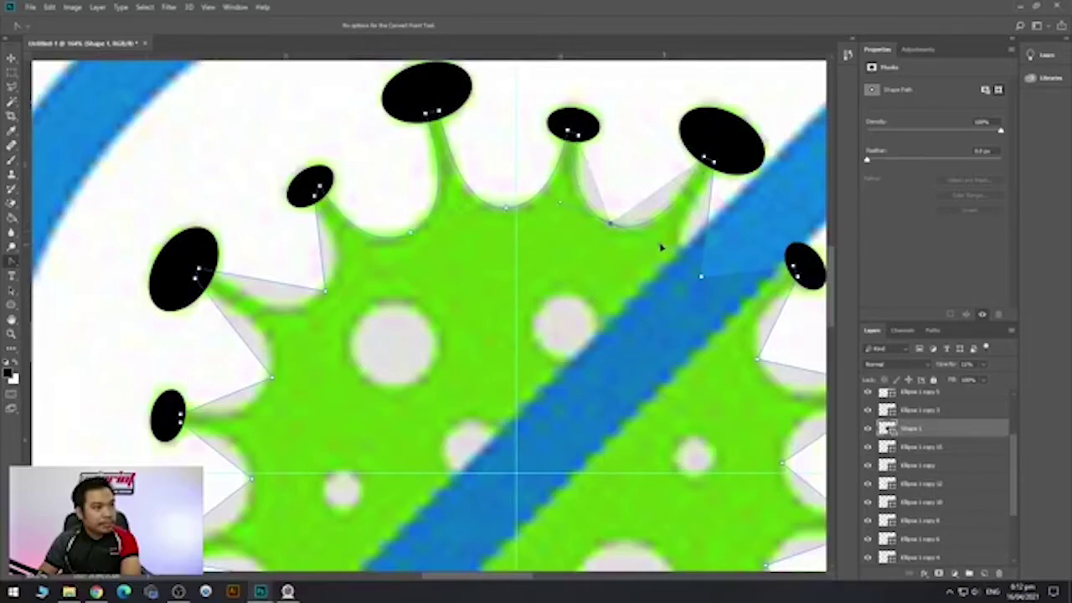
Curve the valley beneath the blue bar and the two valleys on either side of the large right spike to match the virus outline.
{"action": "scroll", "coordinate": [666, 243], "scroll_direction": "down", "scroll_amount": 2}
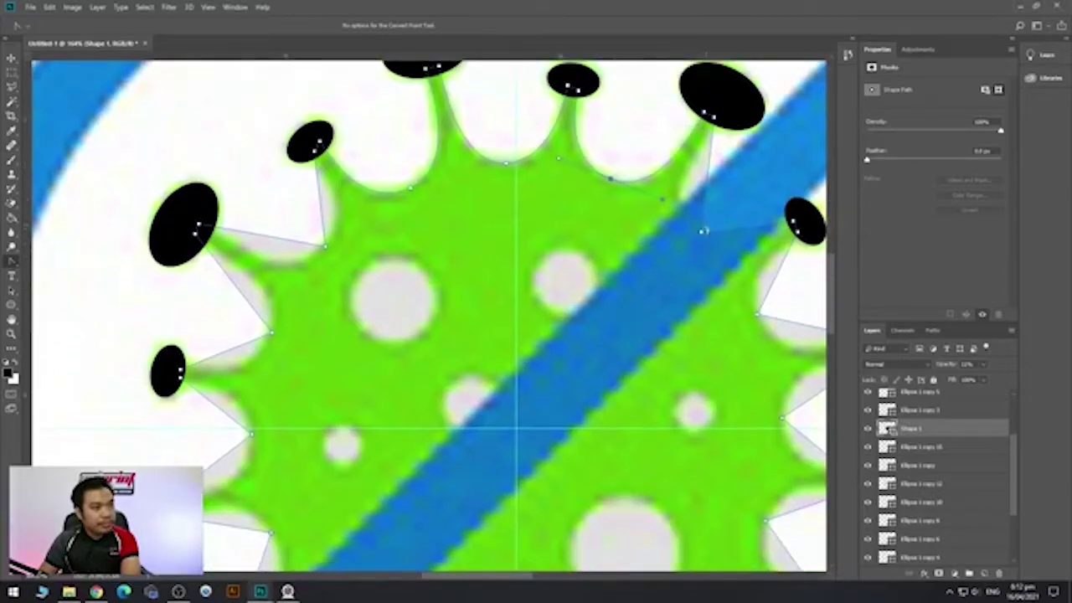
{"action": "left_click", "coordinate": [701, 232]}
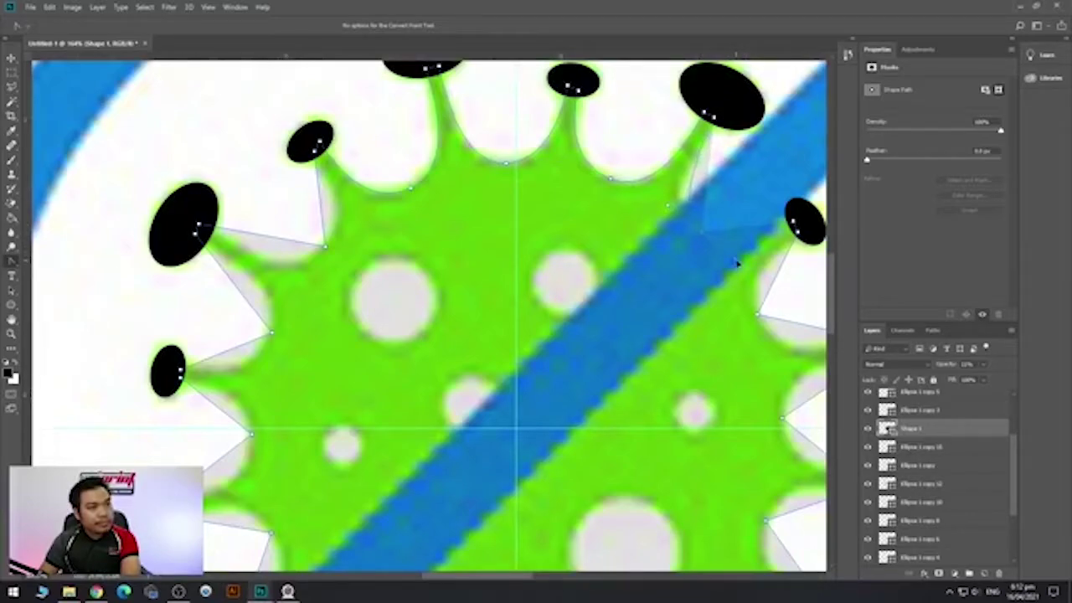
{"action": "left_click", "coordinate": [713, 225]}
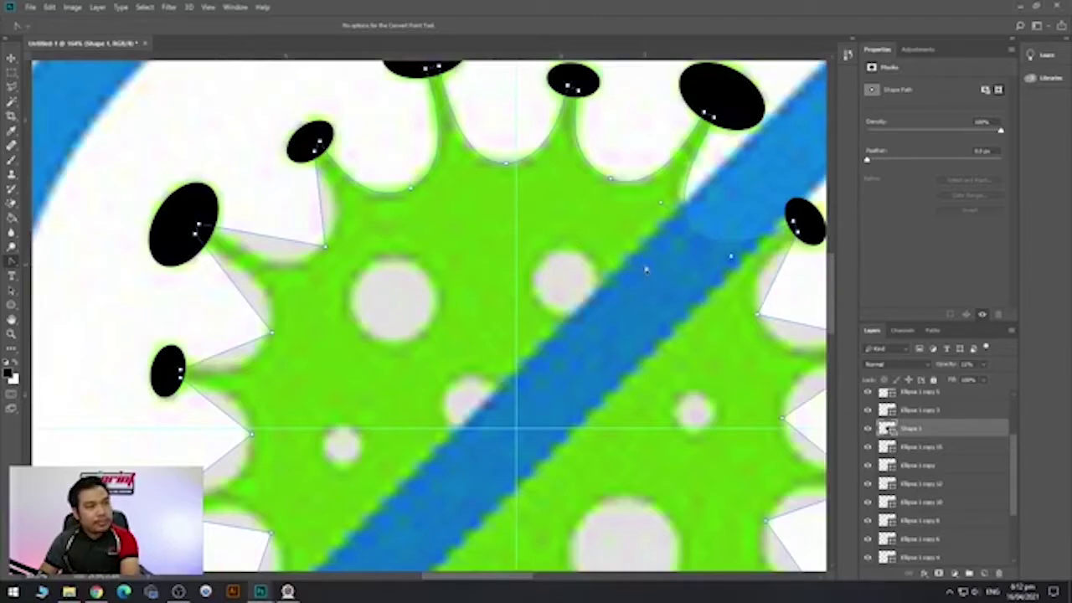
{"action": "left_click_drag", "start_coordinate": [703, 315], "coordinate": [611, 327]}
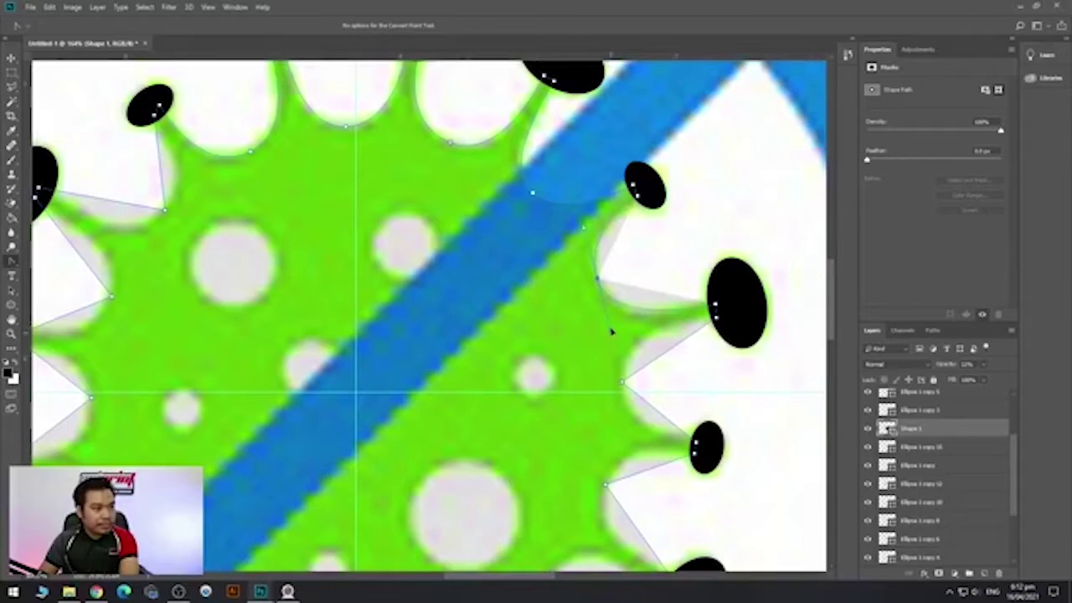
{"action": "scroll", "coordinate": [611, 331], "scroll_direction": "down", "scroll_amount": 3}
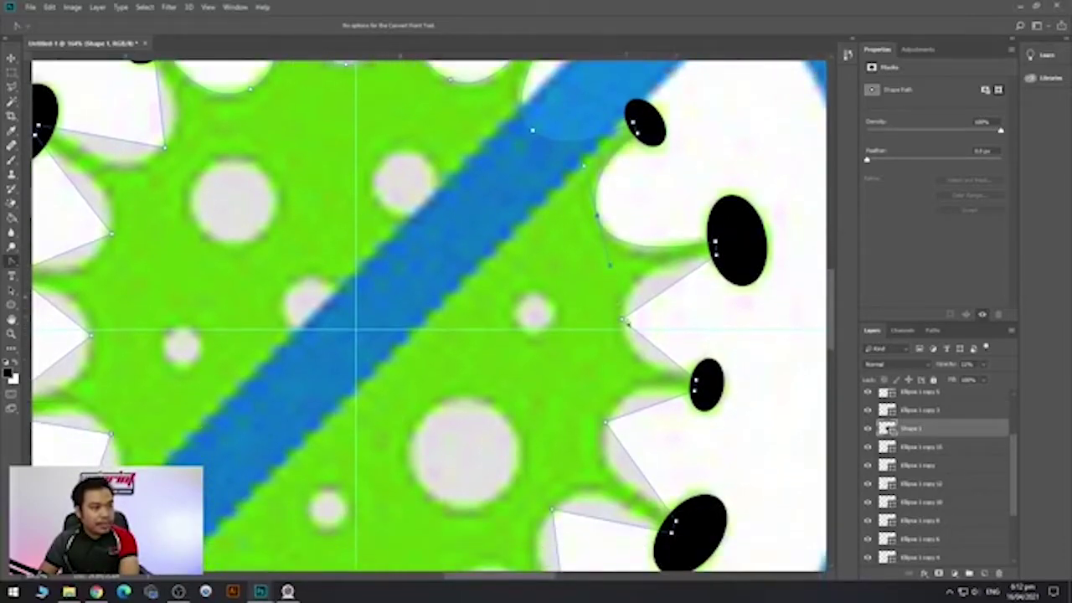
{"action": "left_click_drag", "start_coordinate": [622, 319], "coordinate": [619, 364]}
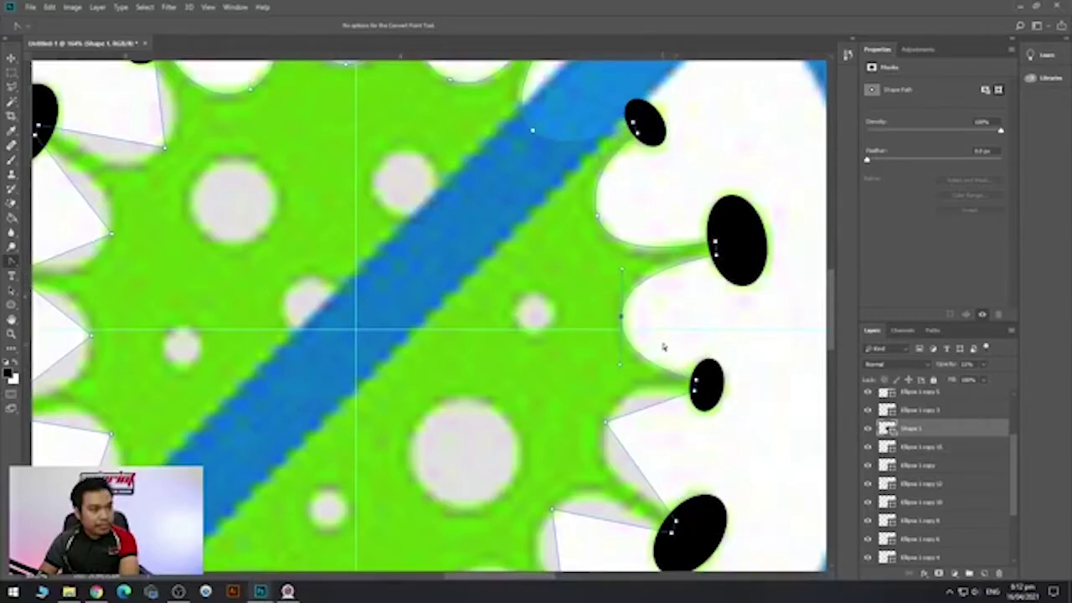
Curve the two lower right valleys on either side of the large lower right spike to follow the green body's edge.
{"action": "scroll", "coordinate": [662, 347], "scroll_direction": "down", "scroll_amount": 5}
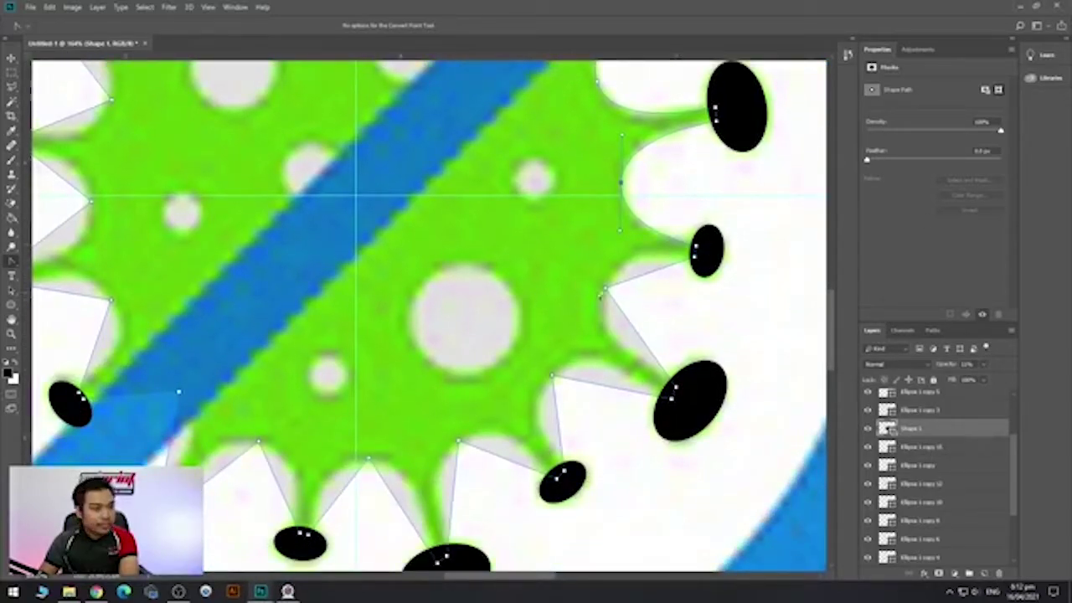
{"action": "left_click_drag", "start_coordinate": [606, 289], "coordinate": [588, 351]}
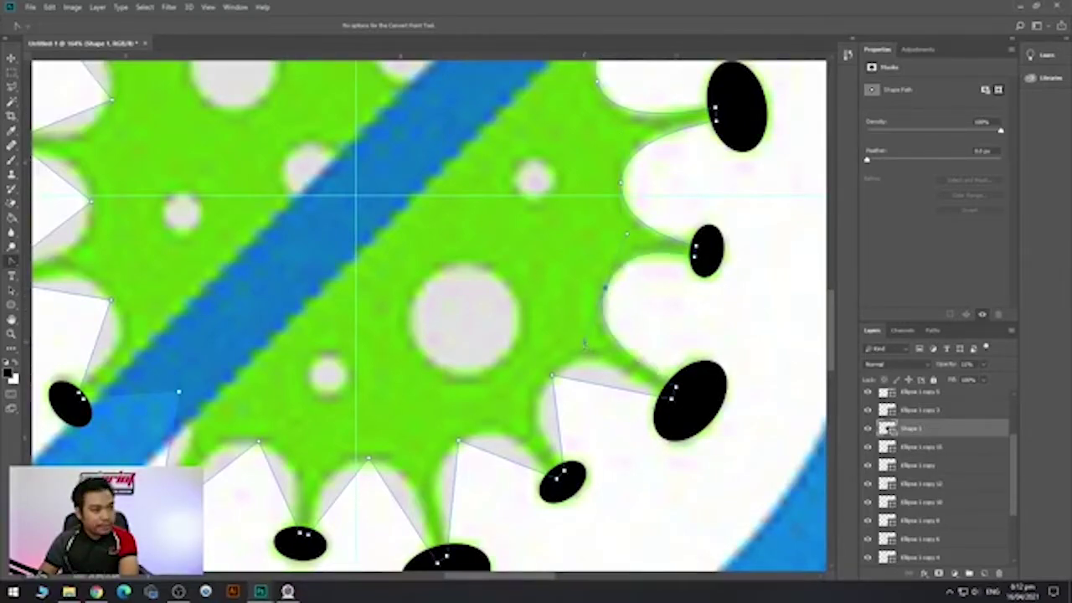
{"action": "scroll", "coordinate": [586, 339], "scroll_direction": "down", "scroll_amount": 2}
{"action": "left_click_drag", "start_coordinate": [552, 304], "coordinate": [518, 356]}
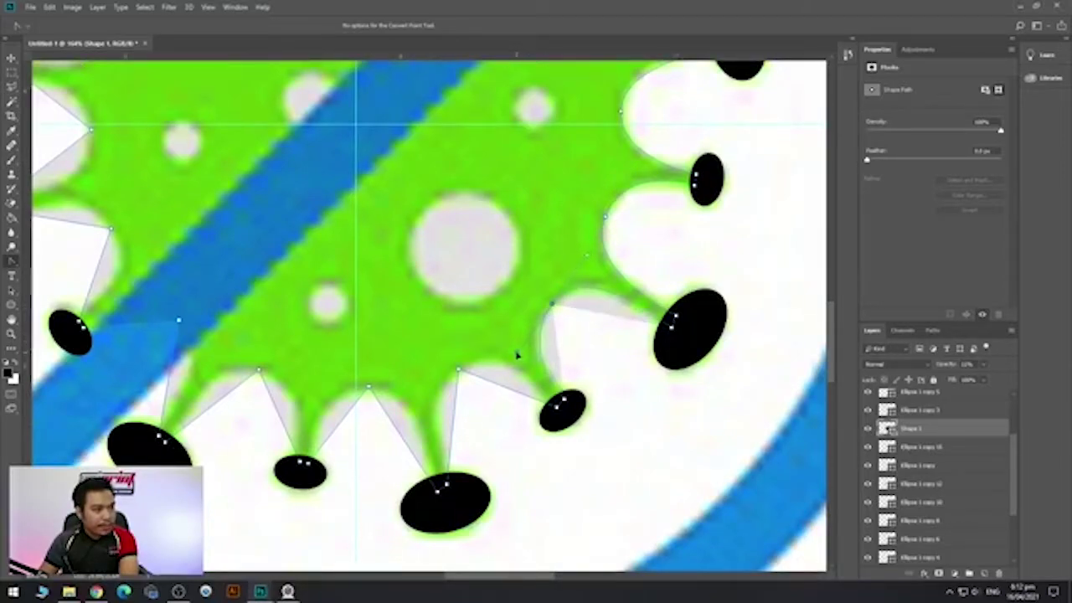
Curve the two bottom valleys on either side of the large bottom spike to match the virus outline.
{"action": "scroll", "coordinate": [513, 352], "scroll_direction": "down", "scroll_amount": 2}
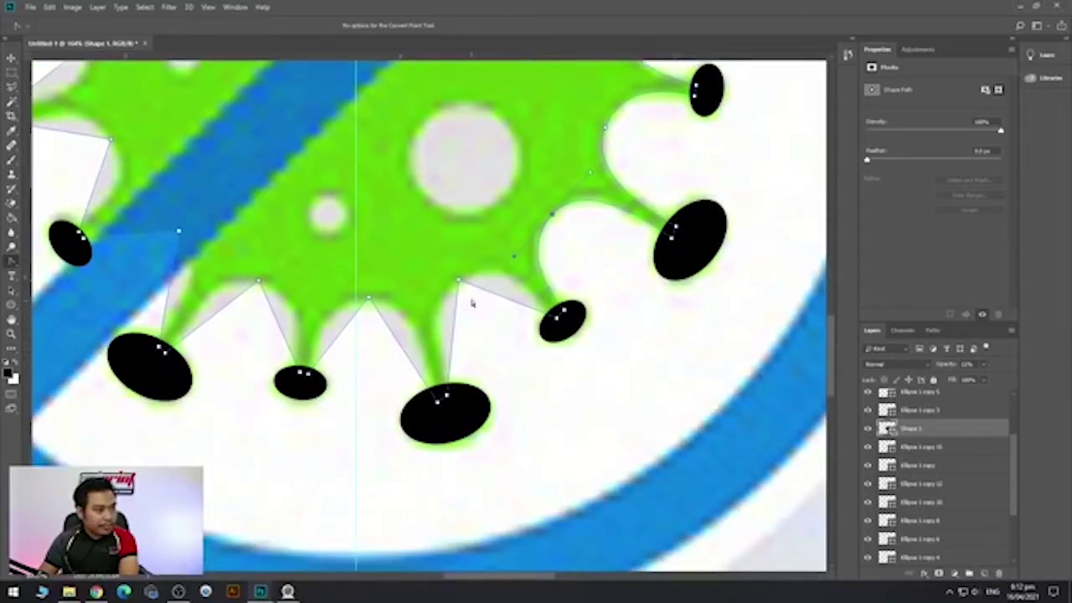
{"action": "left_click_drag", "start_coordinate": [459, 281], "coordinate": [411, 311]}
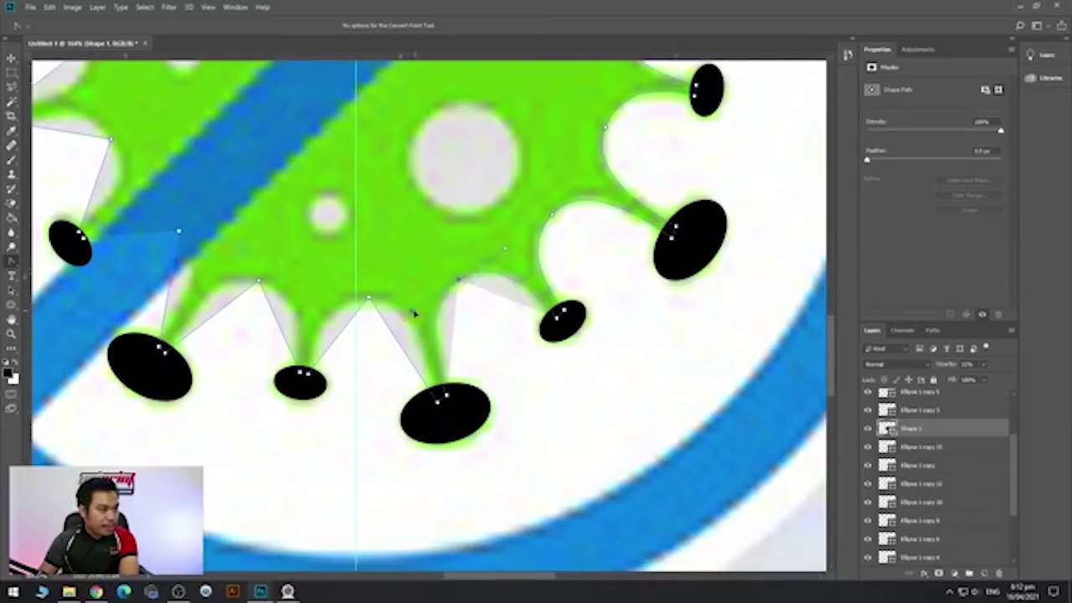
{"action": "left_click_drag", "start_coordinate": [418, 312], "coordinate": [418, 311]}
{"action": "scroll", "coordinate": [426, 319], "scroll_direction": "down", "scroll_amount": 2}
{"action": "left_click_drag", "start_coordinate": [369, 227], "coordinate": [309, 224]}
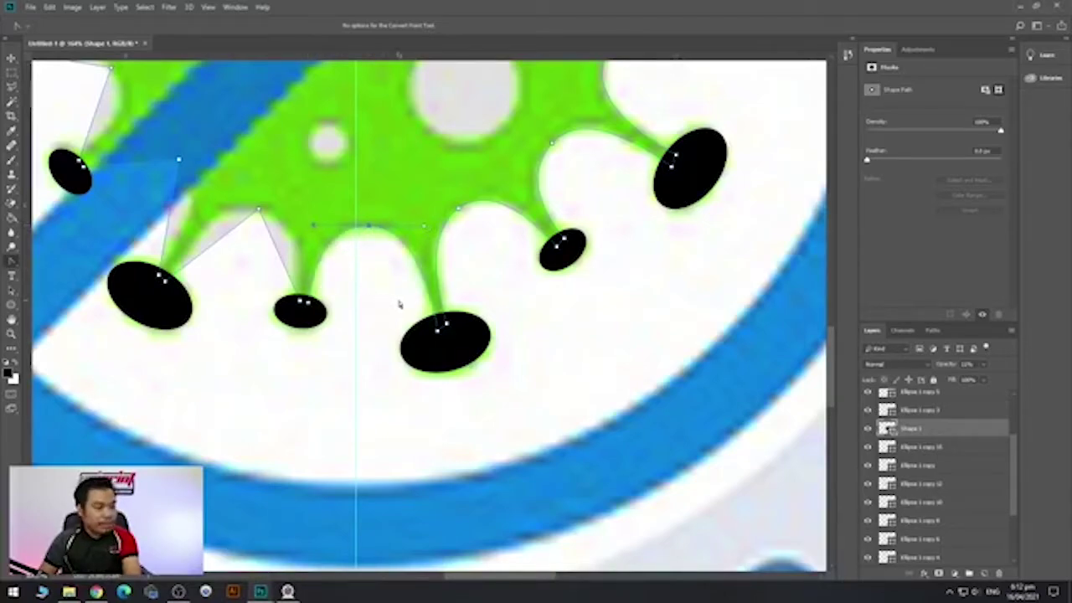
Curve the bottom left valley and the valley over the lower end of the blue bar into smooth arcs.
{"action": "left_click_drag", "start_coordinate": [346, 282], "coordinate": [533, 315]}
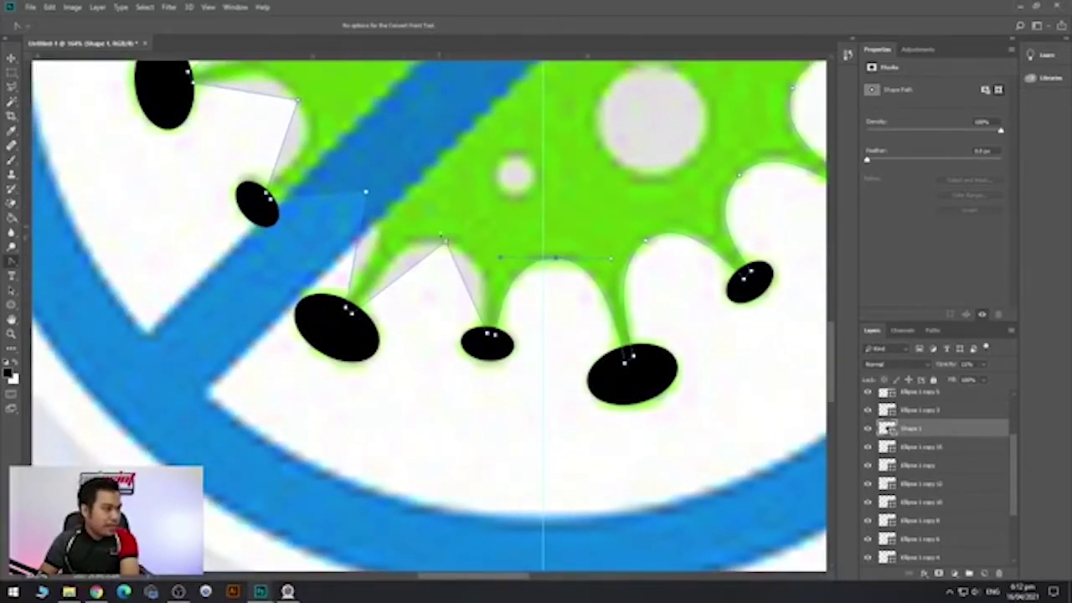
{"action": "left_click_drag", "start_coordinate": [445, 242], "coordinate": [392, 231]}
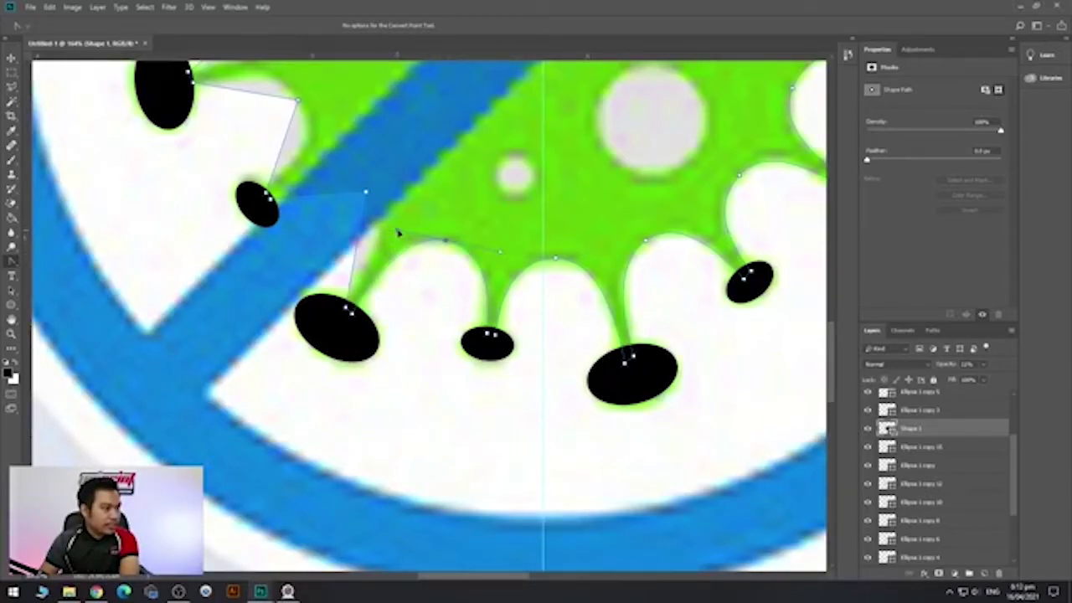
{"action": "left_click_drag", "start_coordinate": [366, 194], "coordinate": [349, 166]}
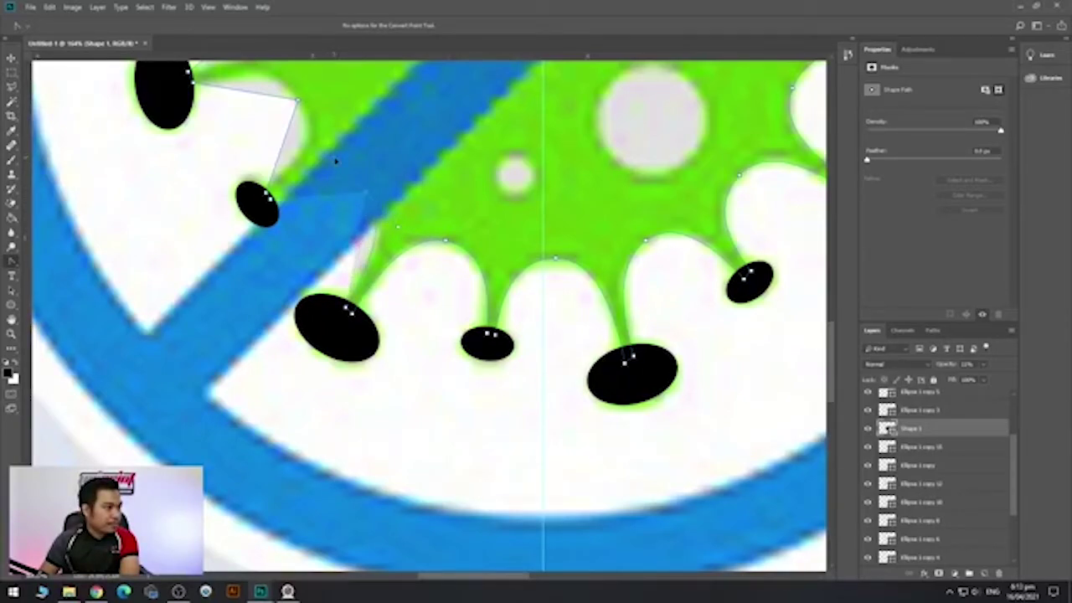
Convert the remaining corner valleys along the left and upper left of the outline into smooth curves along the green edge.
{"action": "left_click_drag", "start_coordinate": [334, 160], "coordinate": [324, 304]}
{"action": "left_click_drag", "start_coordinate": [335, 242], "coordinate": [318, 190]}
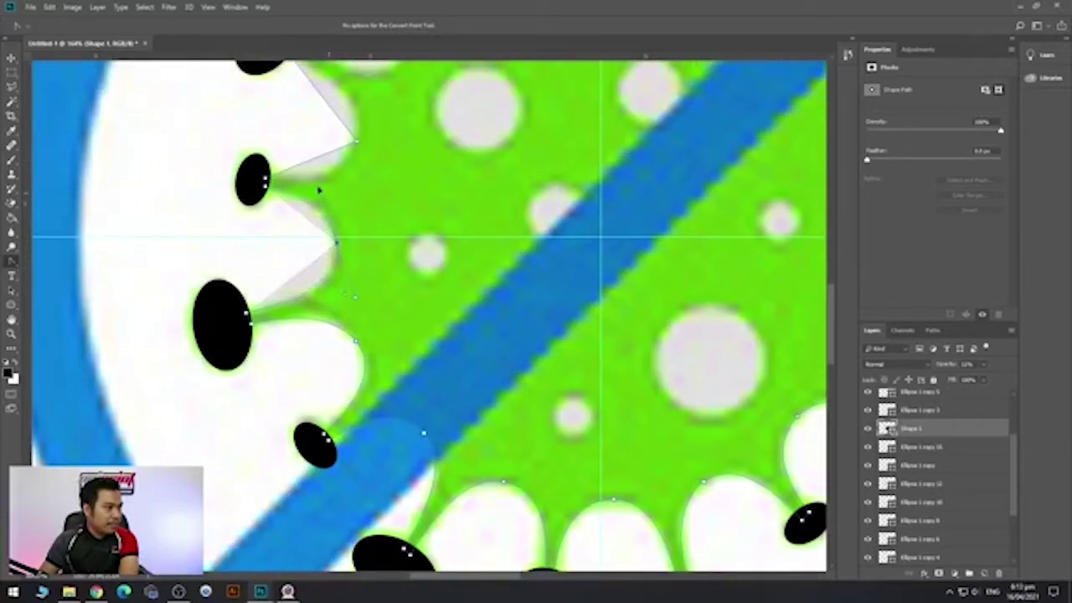
{"action": "scroll", "coordinate": [319, 185], "scroll_direction": "up", "scroll_amount": 2}
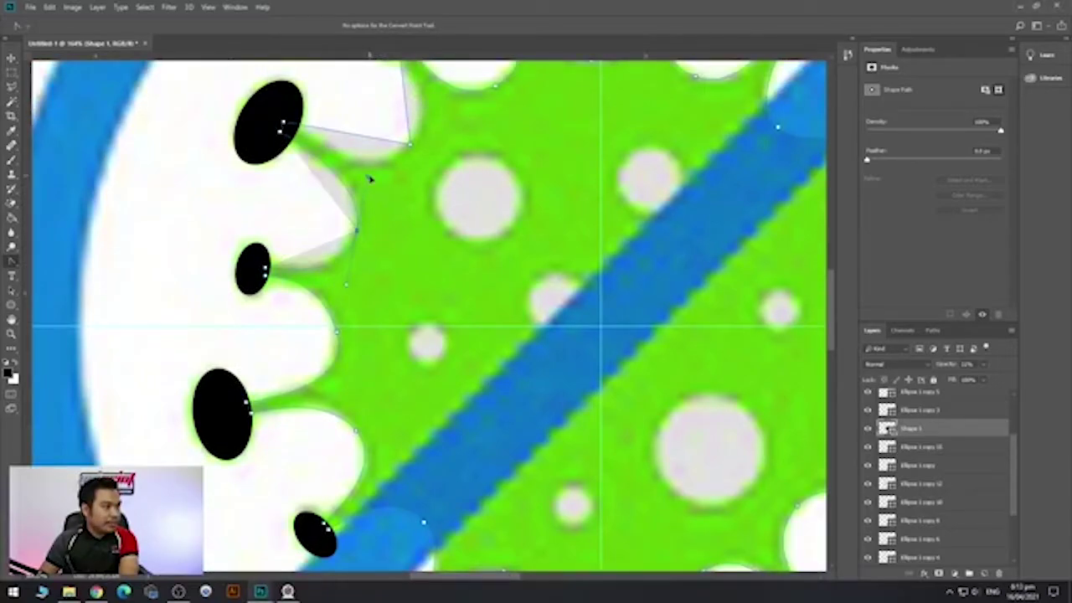
{"action": "left_click_drag", "start_coordinate": [370, 178], "coordinate": [368, 177]}
{"action": "left_click_drag", "start_coordinate": [265, 267], "coordinate": [263, 265]}
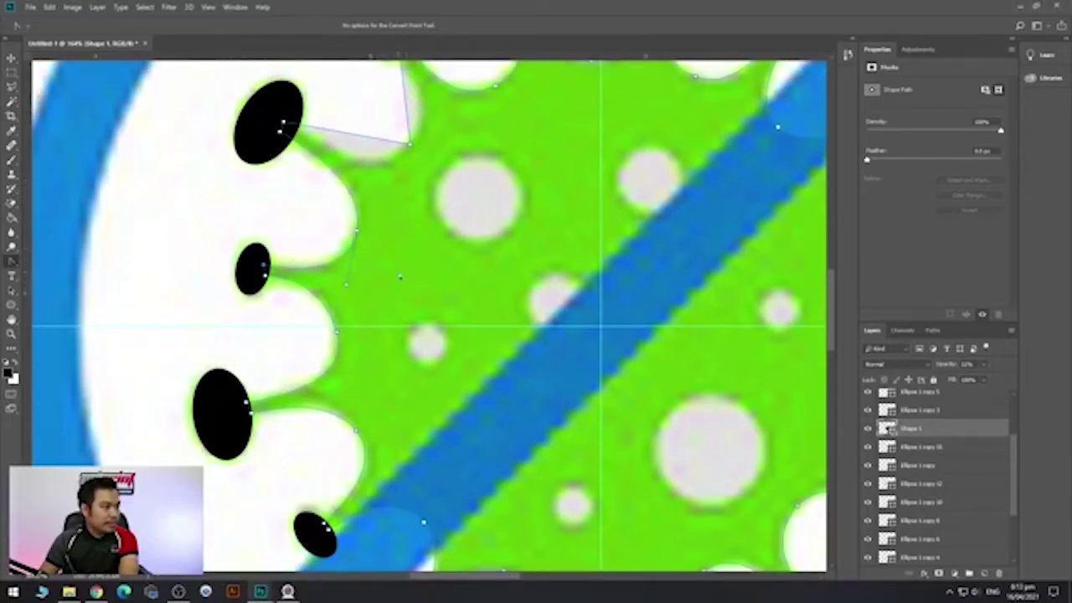
{"action": "scroll", "coordinate": [400, 277], "scroll_direction": "up", "scroll_amount": 1}
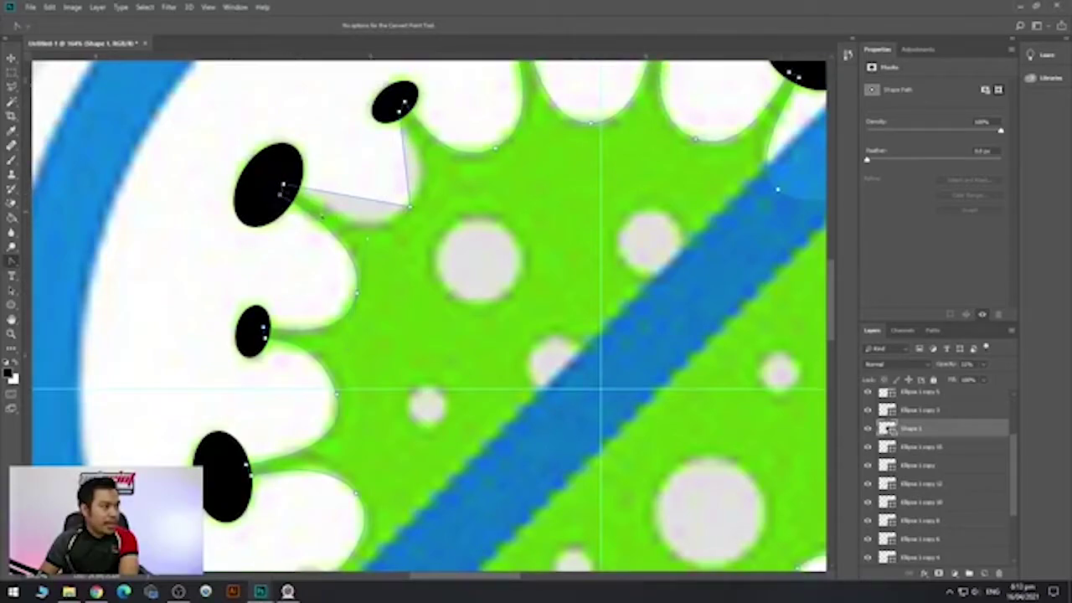
{"action": "left_click_drag", "start_coordinate": [409, 204], "coordinate": [442, 165]}
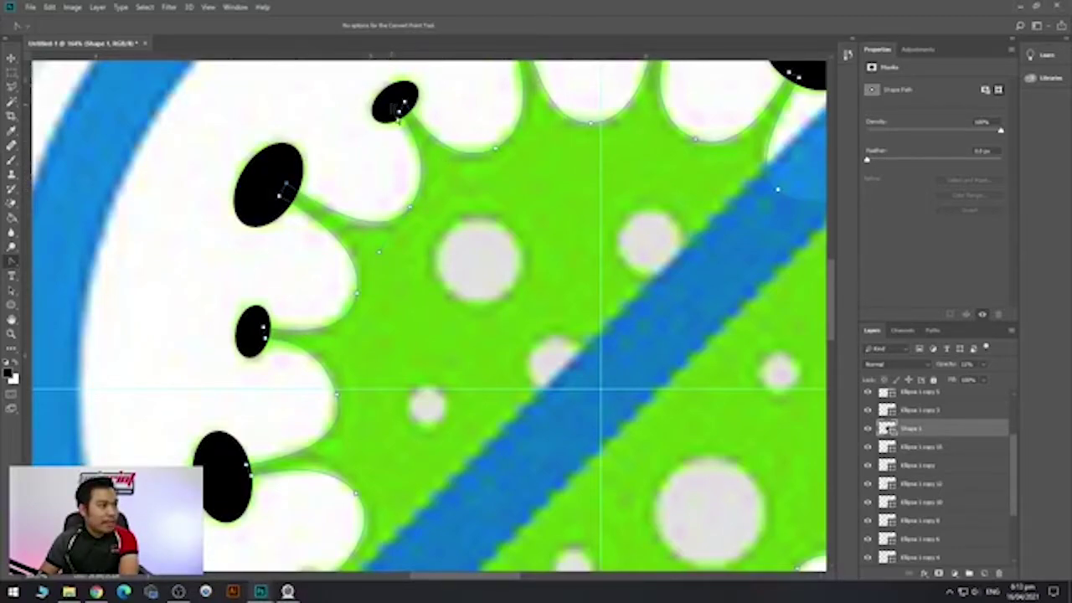
Raise the opacity of the traced virus body layer to 100%.
{"action": "scroll", "coordinate": [494, 264], "scroll_direction": "down", "scroll_amount": 5}
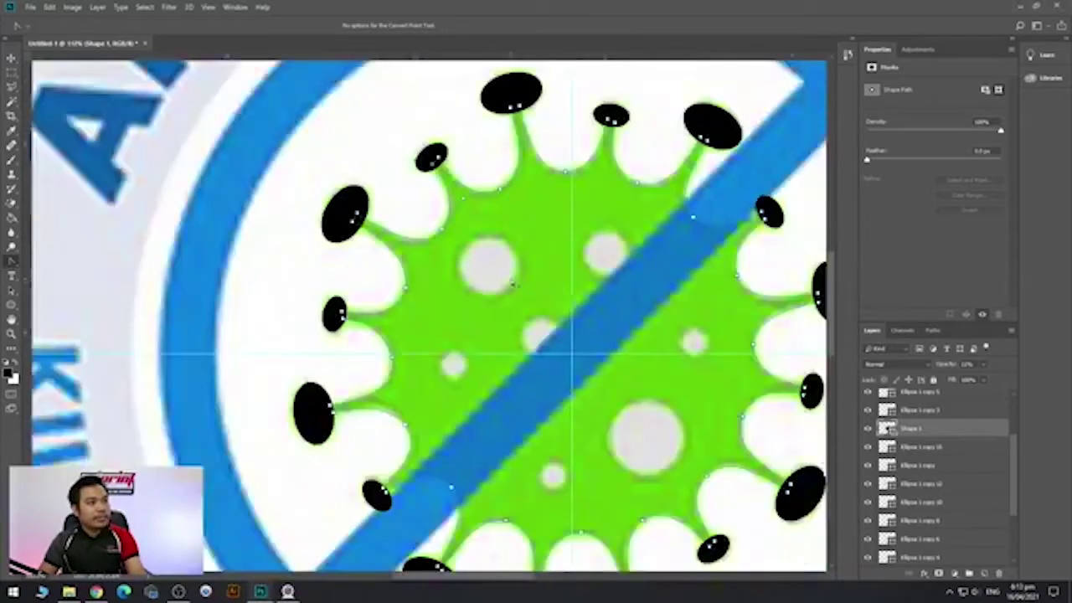
{"action": "scroll", "coordinate": [482, 280], "scroll_direction": "down", "scroll_amount": 2}
{"action": "scroll", "coordinate": [486, 268], "scroll_direction": "up", "scroll_amount": 3}
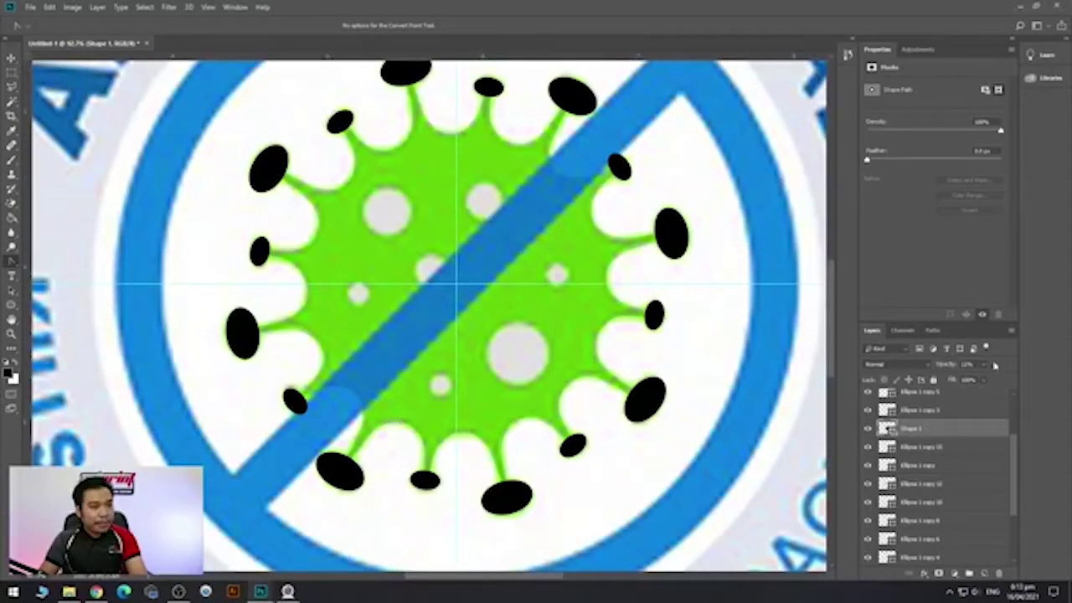
{"action": "left_click", "coordinate": [985, 367]}
{"action": "left_click_drag", "start_coordinate": [963, 379], "coordinate": [1057, 379]}
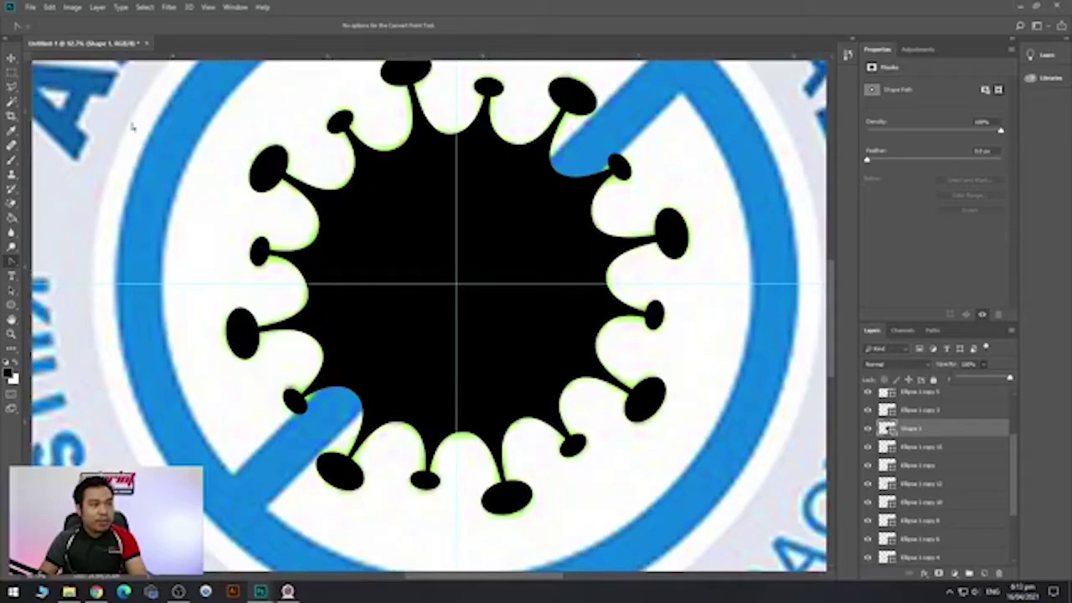
Select all the spike ellipse layers together with the virus body layer and merge them into one shape.
{"action": "left_click", "coordinate": [13, 58]}
{"action": "scroll", "coordinate": [405, 319], "scroll_direction": "up", "scroll_amount": 2}
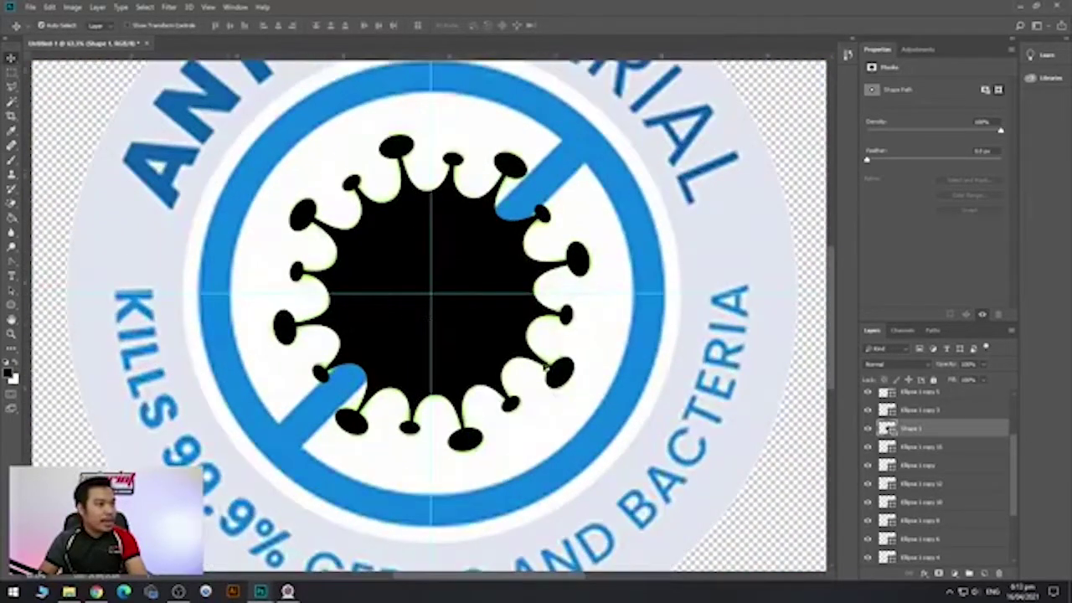
{"action": "scroll", "coordinate": [936, 465], "scroll_direction": "up", "scroll_amount": 3}
{"action": "left_click", "coordinate": [926, 399]}
{"action": "scroll", "coordinate": [970, 508], "scroll_direction": "down", "scroll_amount": 5}
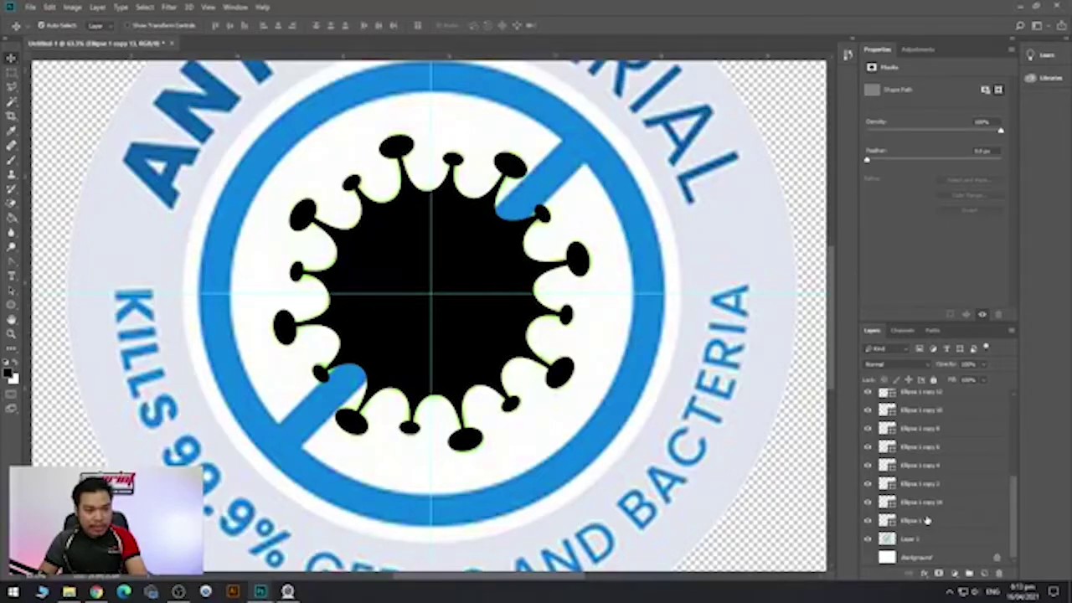
{"action": "left_click", "coordinate": [926, 520], "text": "shift"}
{"action": "scroll", "coordinate": [938, 438], "scroll_direction": "up", "scroll_amount": 5}
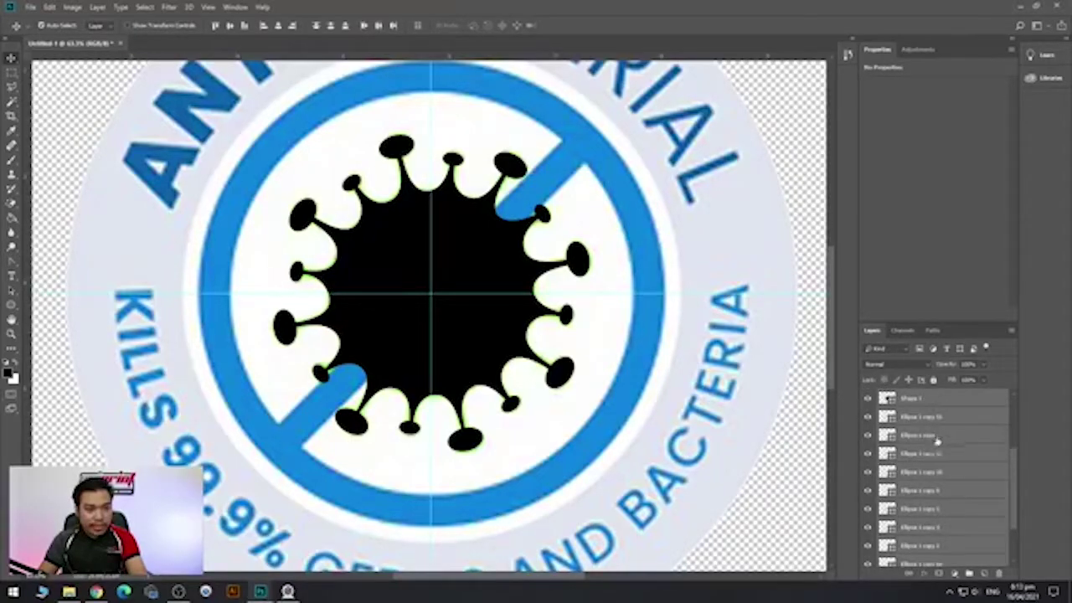
{"action": "right_click", "coordinate": [926, 430]}
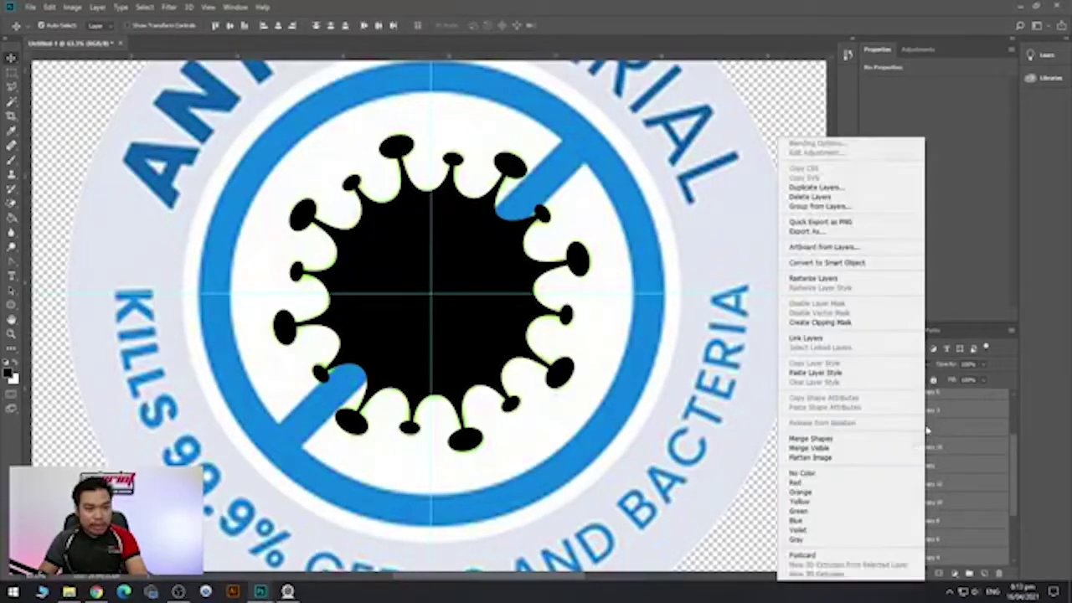
{"action": "left_click", "coordinate": [840, 438]}
Toggle the merged virus layer's visibility repeatedly to compare the tracing with the original graphic.
{"action": "left_click", "coordinate": [869, 399]}
{"action": "left_click", "coordinate": [870, 399]}
{"action": "left_click", "coordinate": [869, 398]}
{"action": "left_click", "coordinate": [869, 399]}
{"action": "left_click", "coordinate": [869, 399]}
{"action": "left_click", "coordinate": [869, 399]}
{"action": "left_click", "coordinate": [869, 399]}
{"action": "left_click", "coordinate": [869, 399]}
{"action": "left_click", "coordinate": [868, 398]}
{"action": "left_click", "coordinate": [868, 398]}
{"action": "left_click", "coordinate": [869, 399]}
{"action": "left_click", "coordinate": [868, 399]}
{"action": "left_click", "coordinate": [868, 399]}
{"action": "left_click", "coordinate": [868, 399]}
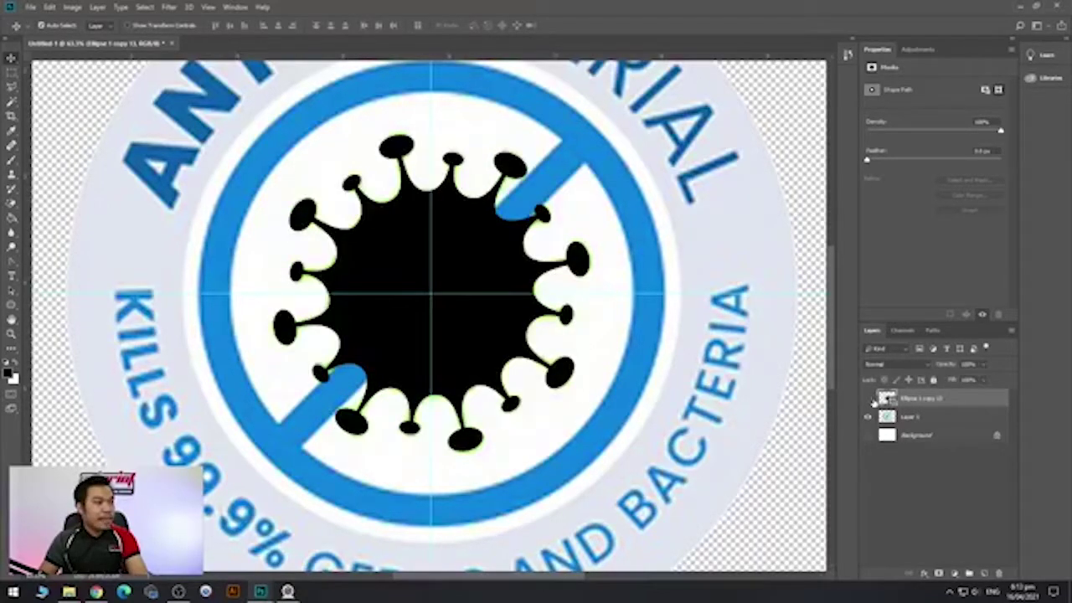
{"action": "left_click", "coordinate": [868, 399]}
{"action": "left_click", "coordinate": [869, 399]}
{"action": "left_click", "coordinate": [869, 398]}
{"action": "left_click", "coordinate": [868, 398]}
{"action": "left_click", "coordinate": [868, 399]}
{"action": "left_click", "coordinate": [868, 399]}
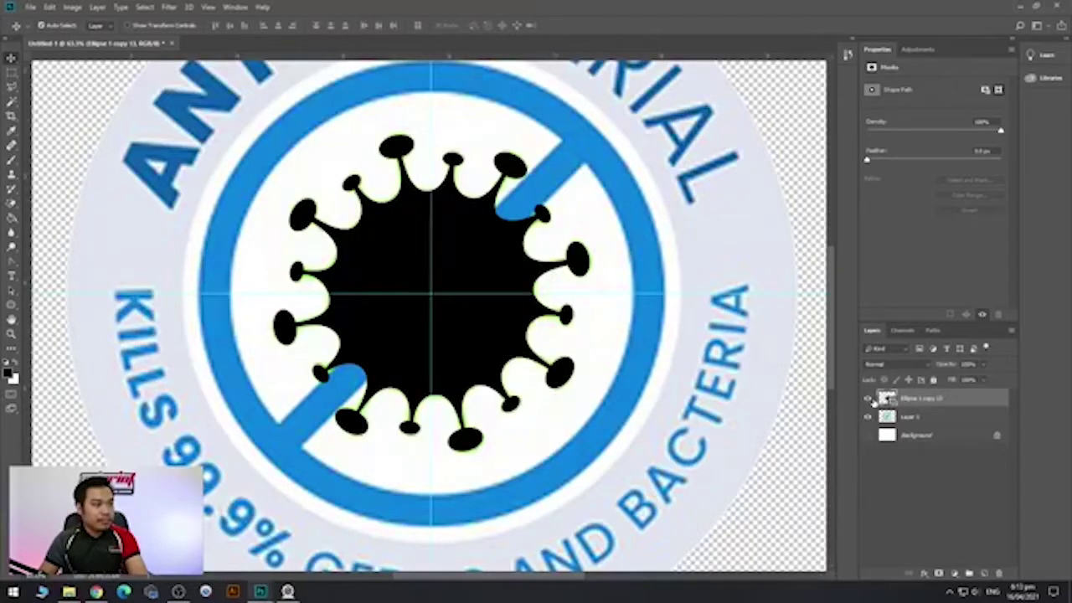
Lower the merged virus layer's opacity to roughly half so the original spots can be seen through it.
{"action": "left_click", "coordinate": [984, 366]}
{"action": "left_click_drag", "start_coordinate": [967, 377], "coordinate": [961, 380]}
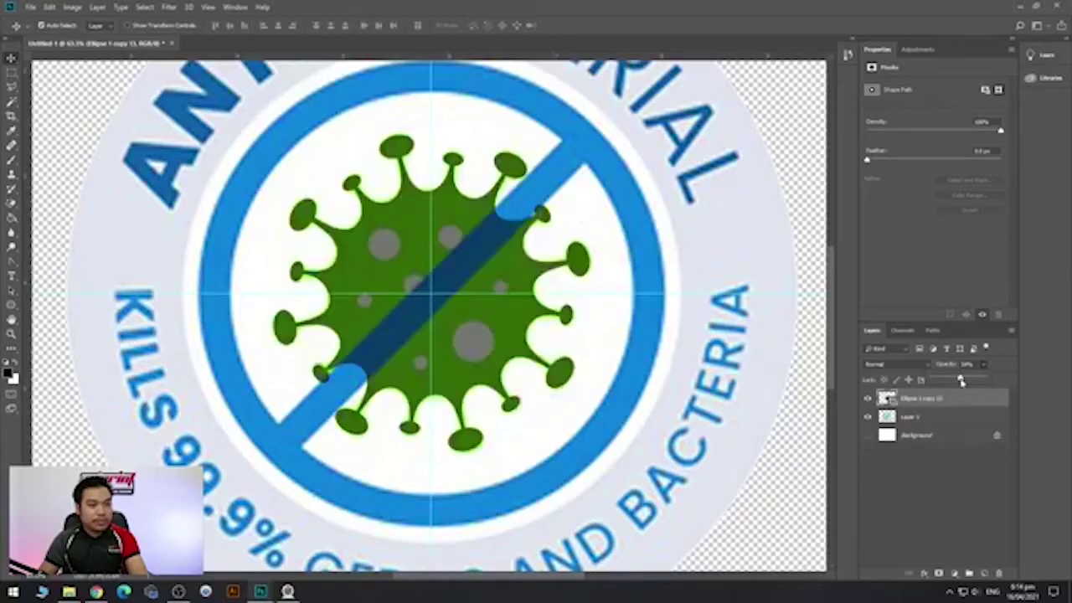
{"action": "scroll", "coordinate": [341, 269], "scroll_direction": "up", "scroll_amount": 7}
{"action": "left_click_drag", "start_coordinate": [544, 311], "coordinate": [495, 311]}
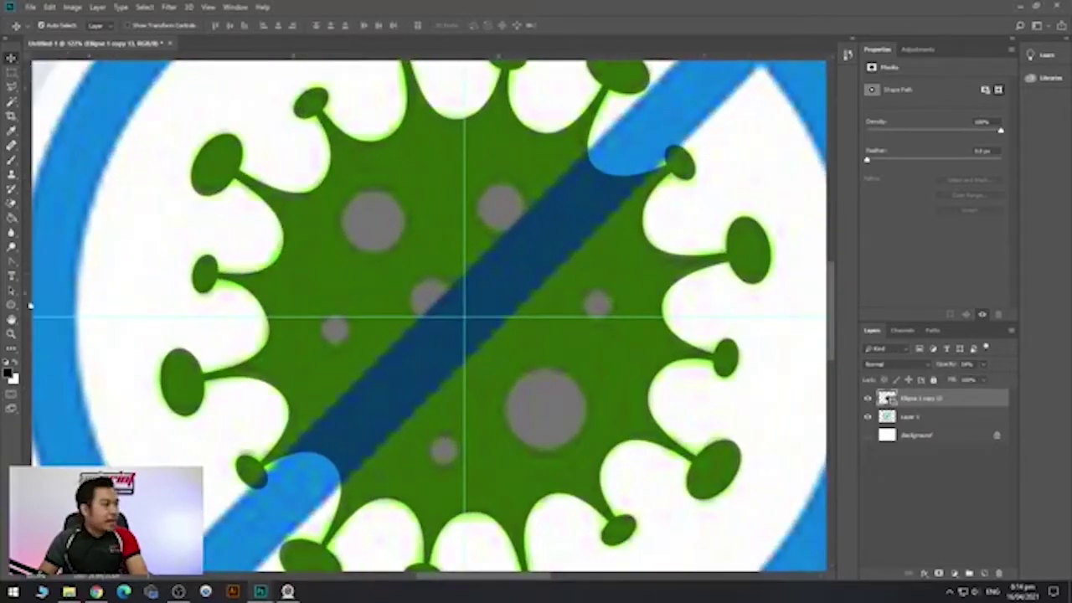
Draw seven black circles with the Ellipse tool, one over each grey spot on the virus body.
{"action": "left_click", "coordinate": [11, 305]}
{"action": "left_click_drag", "start_coordinate": [343, 191], "coordinate": [408, 252]}
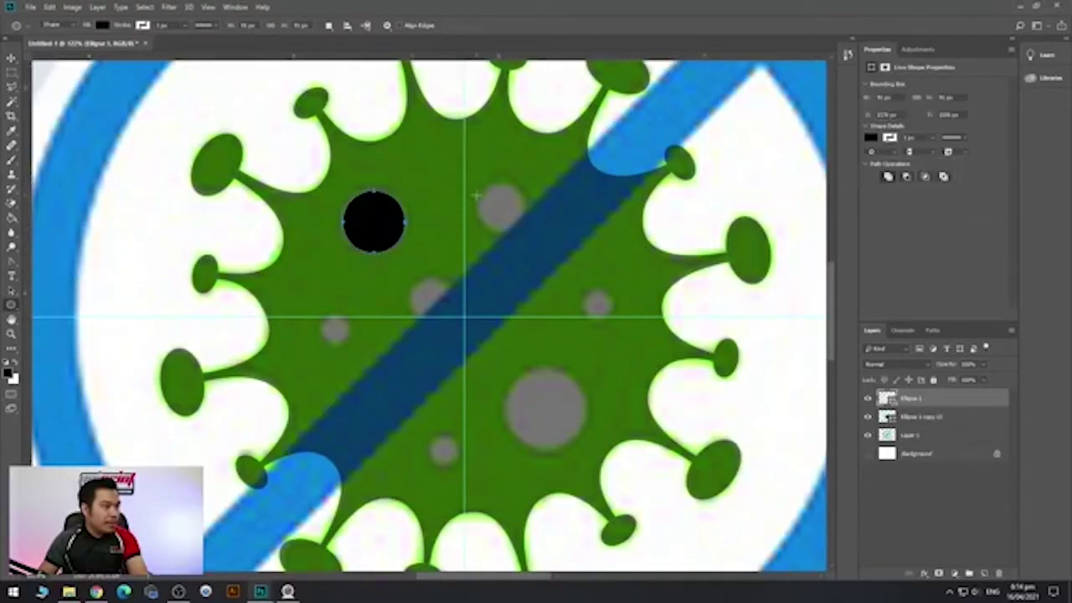
{"action": "left_click_drag", "start_coordinate": [476, 183], "coordinate": [527, 235]}
{"action": "left_click_drag", "start_coordinate": [582, 290], "coordinate": [615, 323]}
{"action": "left_click_drag", "start_coordinate": [409, 280], "coordinate": [453, 325]}
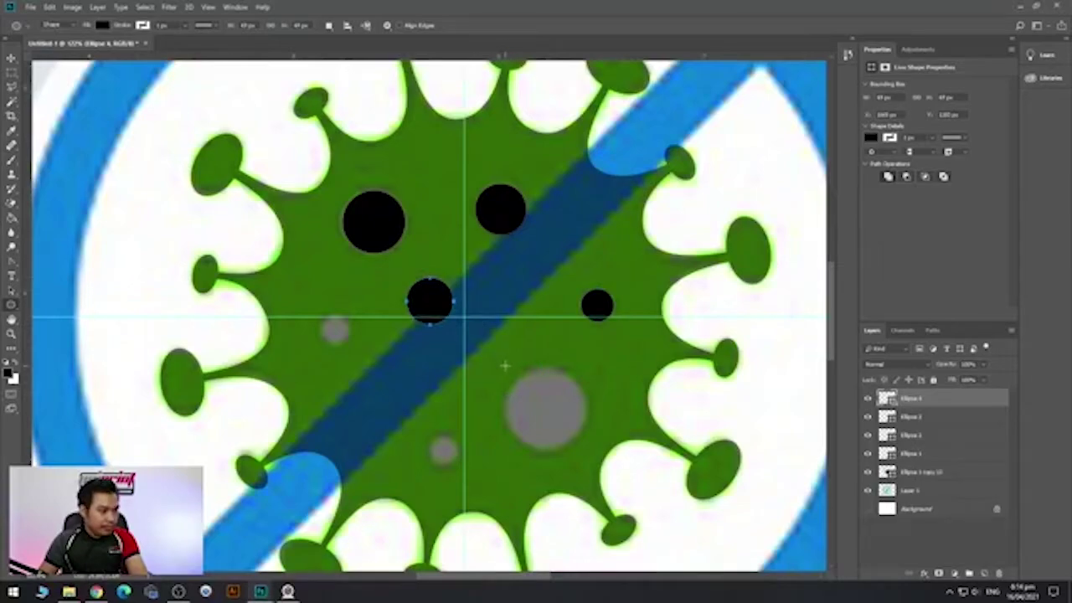
{"action": "left_click_drag", "start_coordinate": [591, 466], "coordinate": [586, 464]}
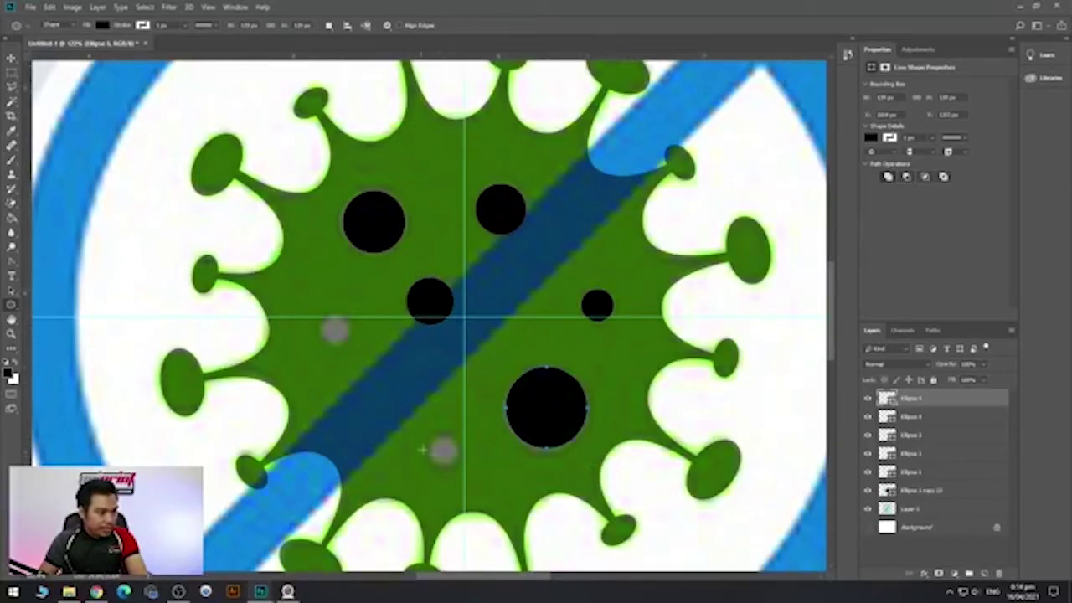
{"action": "left_click_drag", "start_coordinate": [425, 436], "coordinate": [456, 465]}
{"action": "mouse_move", "coordinate": [321, 315]}
{"action": "left_mouse_down"}
{"action": "mouse_move", "coordinate": [356, 339]}
{"action": "mouse_move", "coordinate": [350, 348]}
{"action": "left_mouse_up"}
Select the seven spot circle layers and merge them into a single shape.
{"action": "key", "text": "v"}
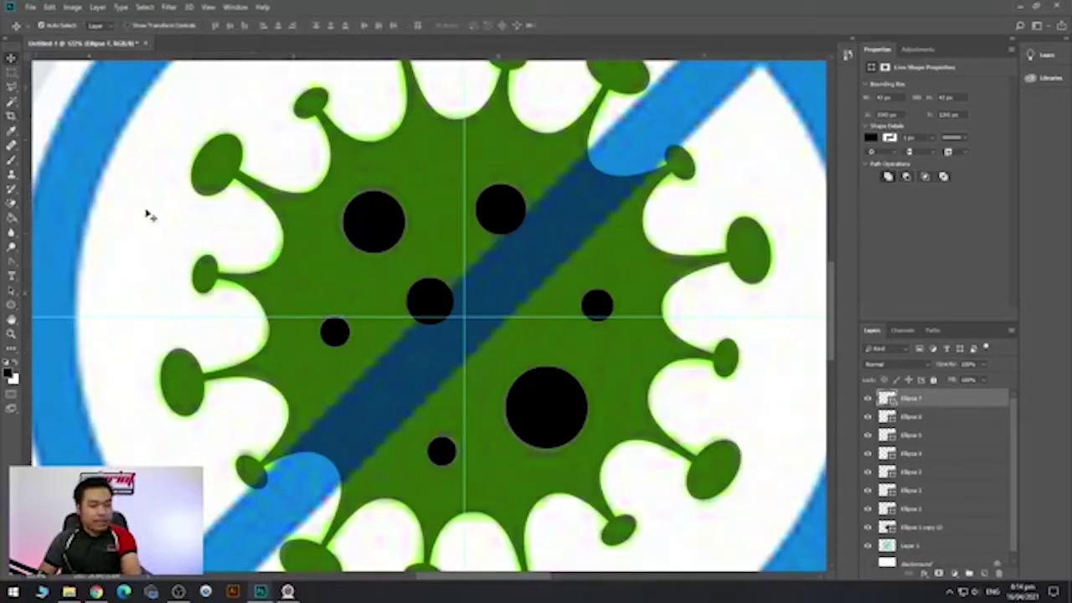
{"action": "left_click", "coordinate": [930, 513], "text": "shift"}
{"action": "right_click", "coordinate": [930, 511]}
{"action": "left_click", "coordinate": [967, 372]}
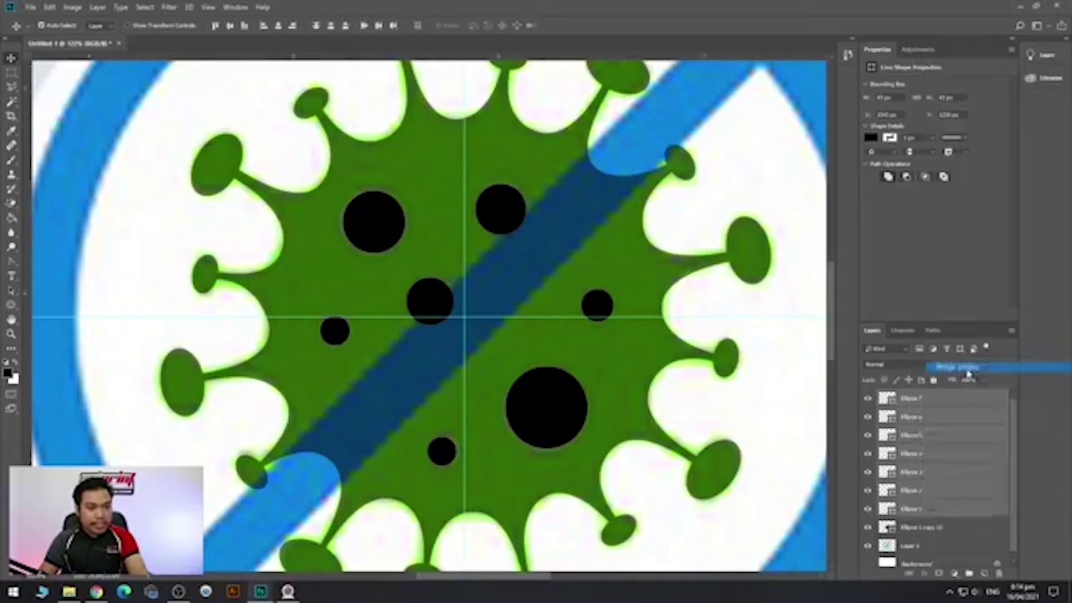
Change the merged spot circles' fill from black to a fully saturated bright green.
{"action": "key", "text": "i"}
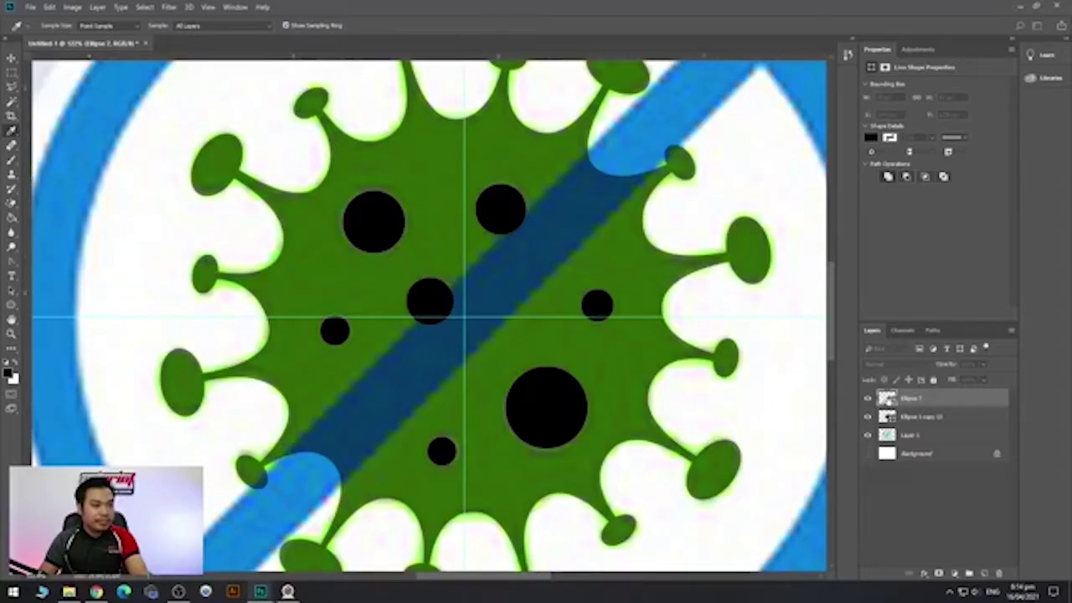
{"action": "scroll", "coordinate": [559, 314], "scroll_direction": "down", "scroll_amount": 3}
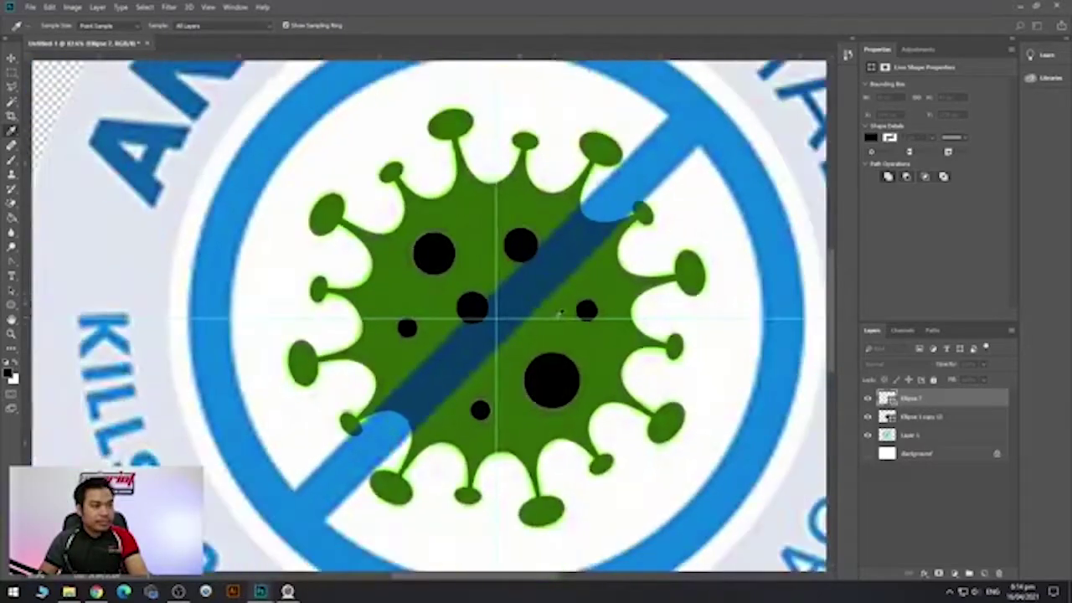
{"action": "double_click", "coordinate": [887, 399]}
{"action": "left_click_drag", "start_coordinate": [1029, 74], "coordinate": [603, 114]}
{"action": "left_click_drag", "start_coordinate": [619, 258], "coordinate": [619, 239]}
{"action": "left_click", "coordinate": [606, 138]}
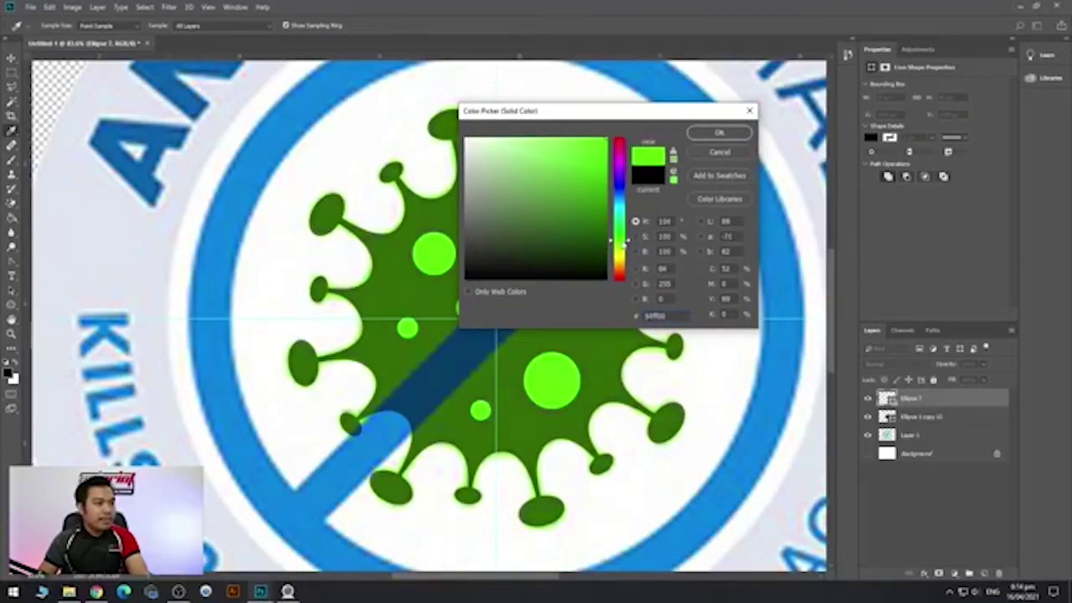
{"action": "left_click", "coordinate": [720, 131]}
Set the merged virus body layer's opacity back to 100%.
{"action": "left_click", "coordinate": [940, 416]}
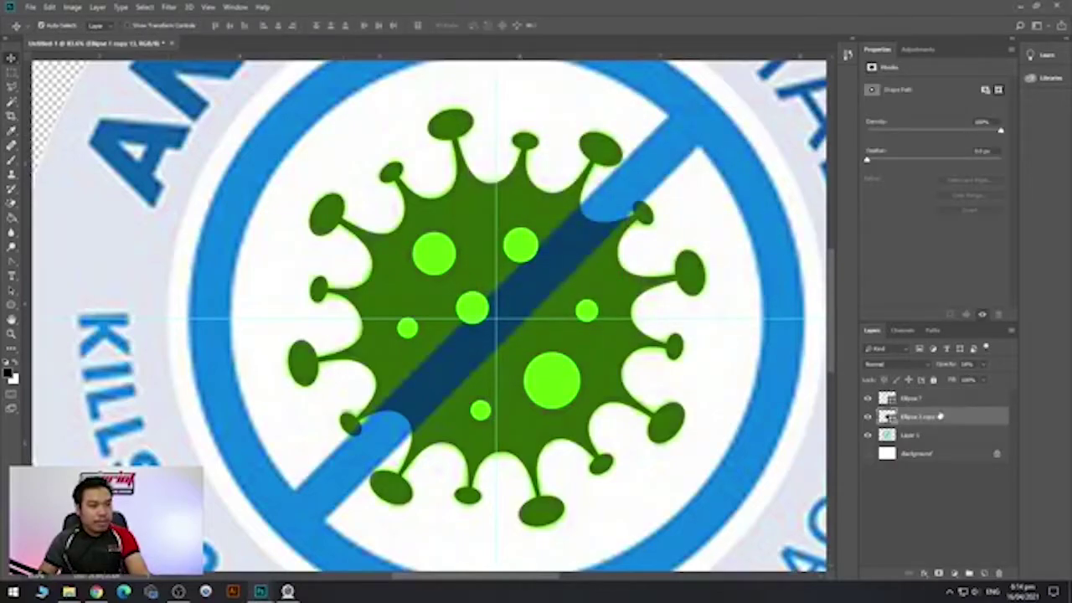
{"action": "left_click", "coordinate": [985, 366]}
{"action": "left_click_drag", "start_coordinate": [978, 378], "coordinate": [1007, 379]}
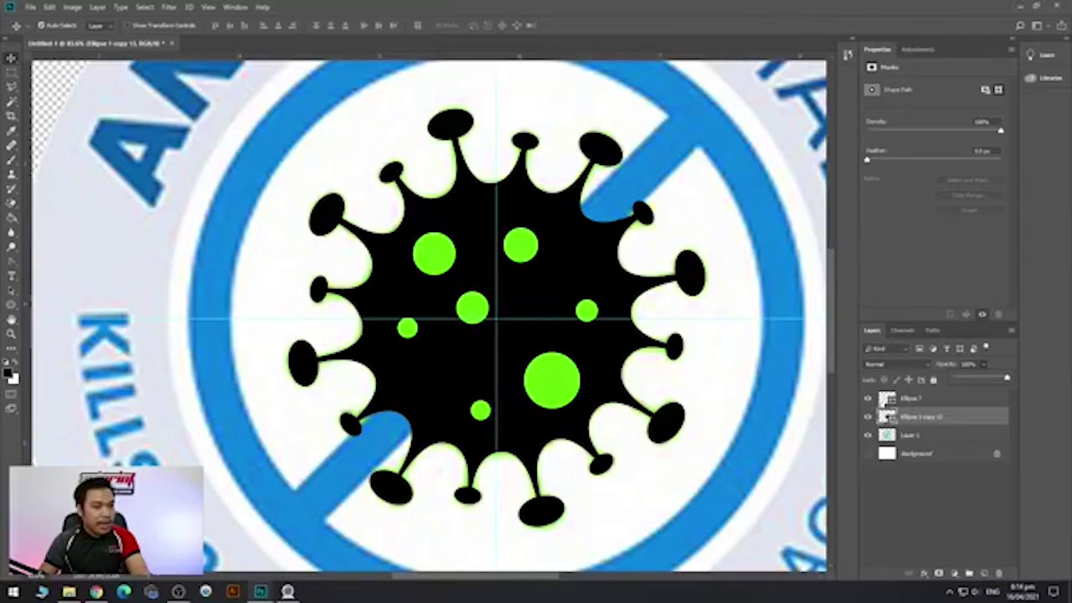
Select the green spots layer and the black virus body layer, and combine them with Subtract Front Shape to cut out the spots.
{"action": "left_click", "coordinate": [920, 399]}
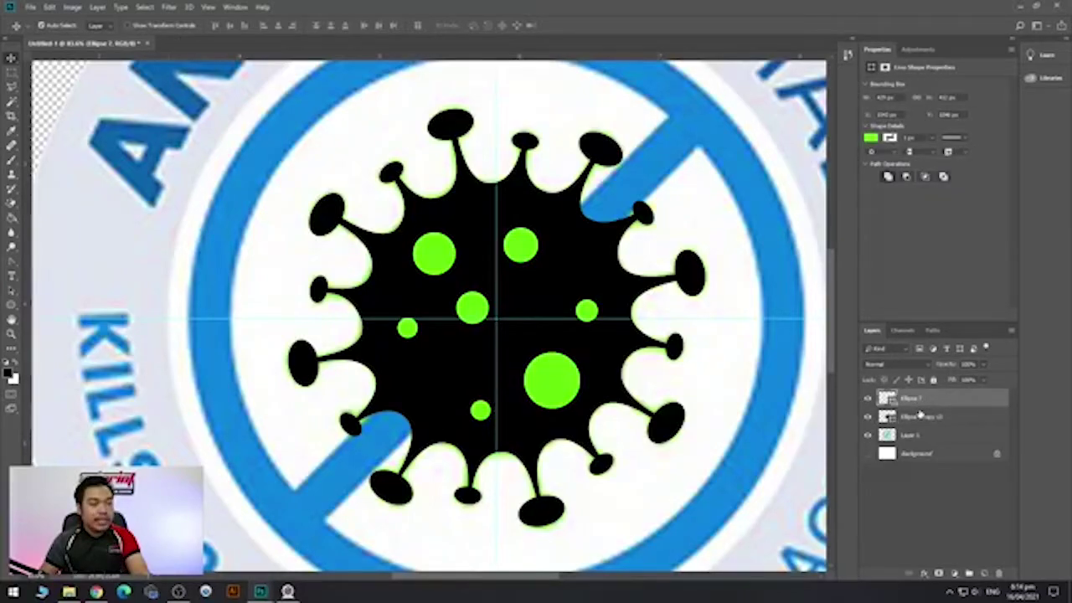
{"action": "left_click", "coordinate": [922, 416], "text": "shift"}
{"action": "left_click", "coordinate": [919, 400]}
{"action": "left_click", "coordinate": [923, 416], "text": "shift"}
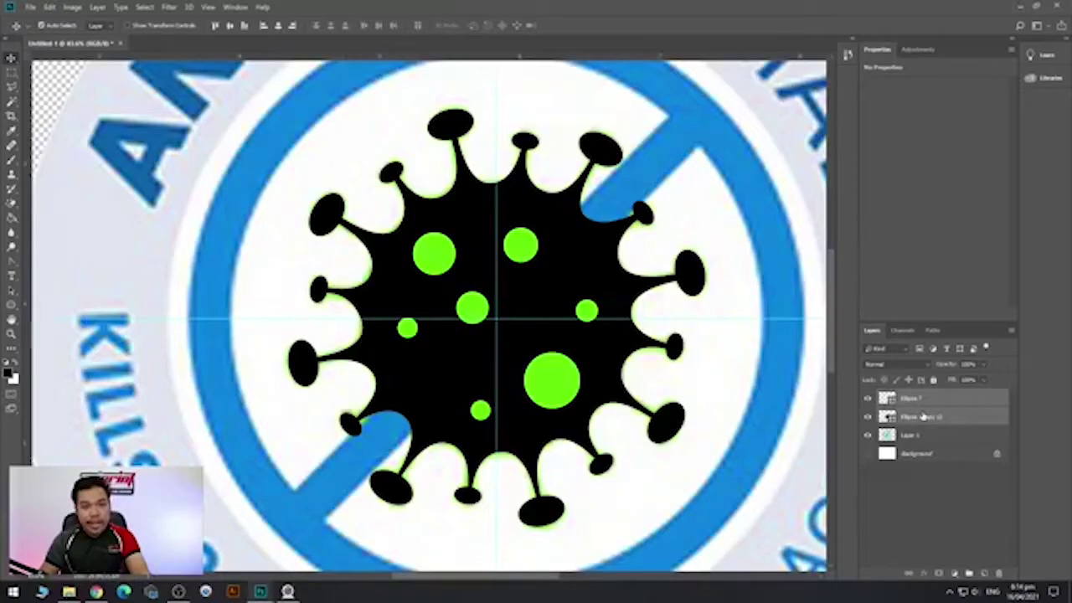
{"action": "left_click", "coordinate": [98, 7]}
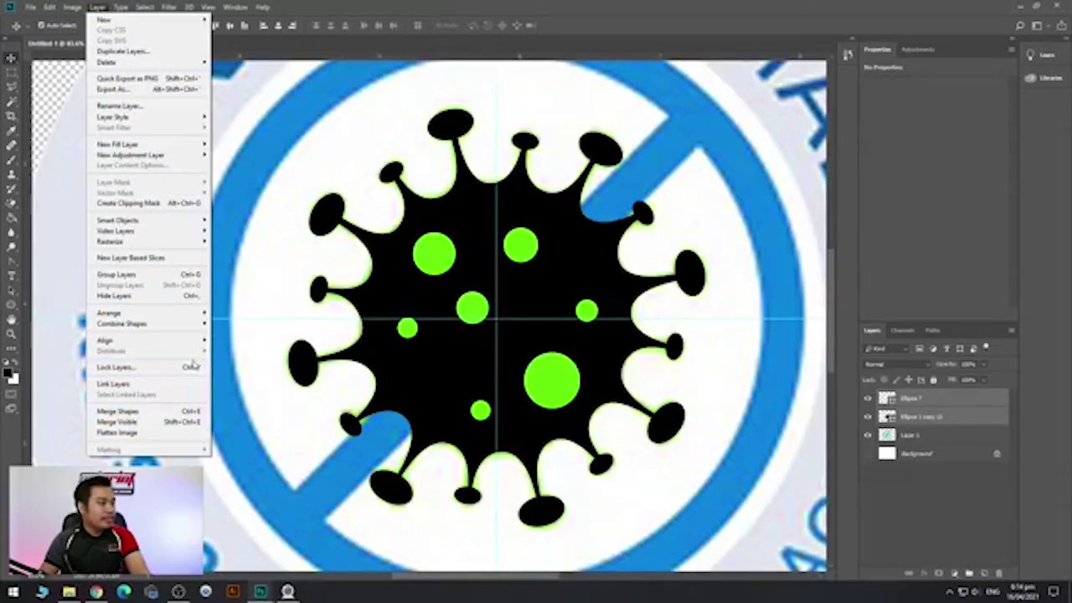
{"action": "mouse_move", "coordinate": [201, 323]}
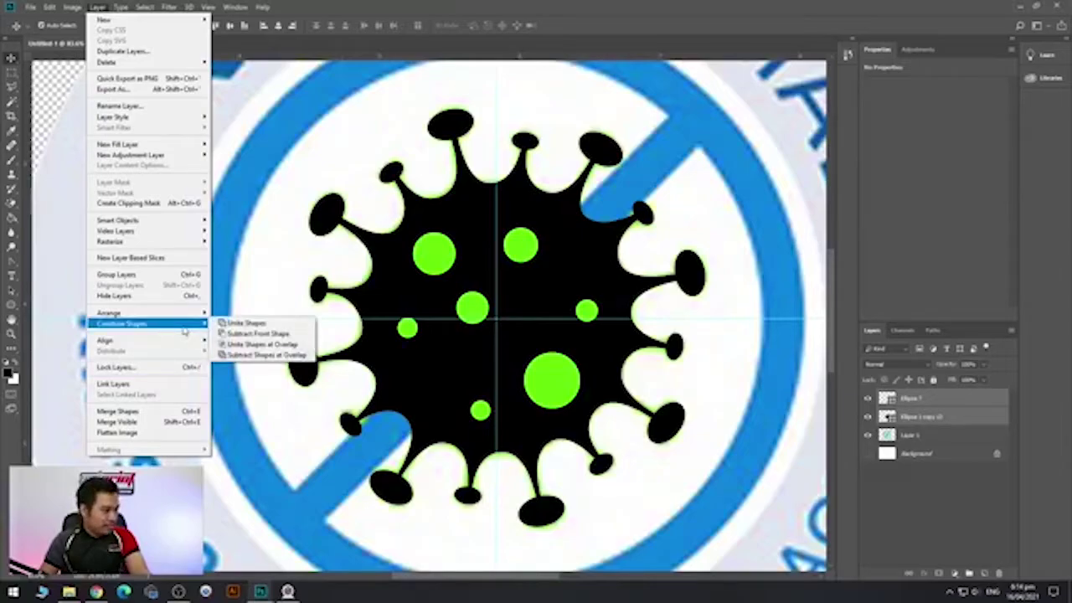
{"action": "left_click", "coordinate": [243, 335]}
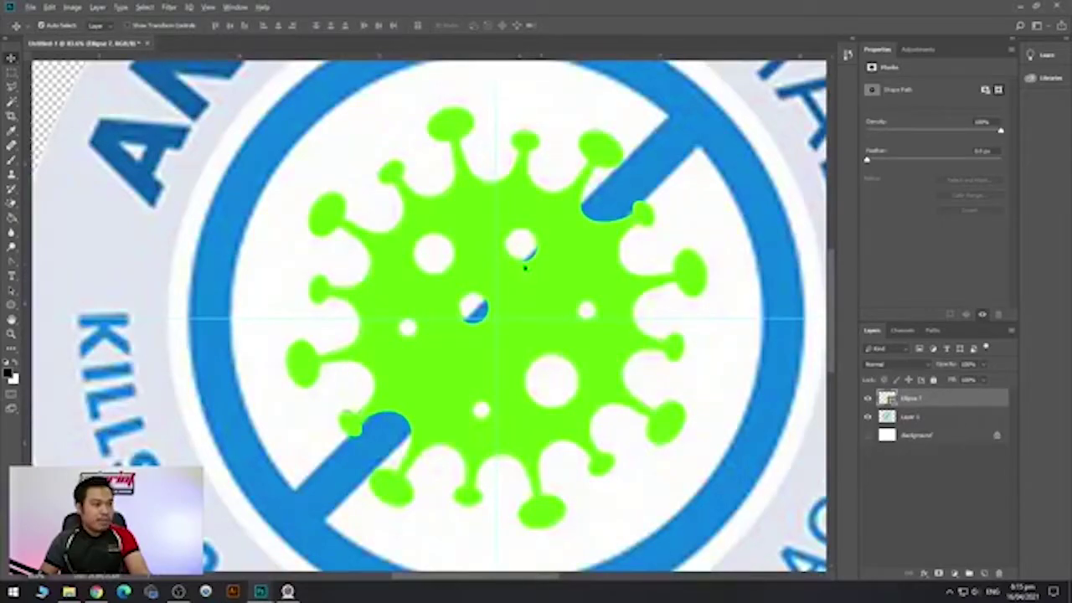
Examine the cut-out spots and the outline of the combined virus shape at several magnifications.
{"action": "scroll", "coordinate": [521, 252], "scroll_direction": "up", "scroll_amount": 4}
{"action": "scroll", "coordinate": [584, 308], "scroll_direction": "down", "scroll_amount": 4}
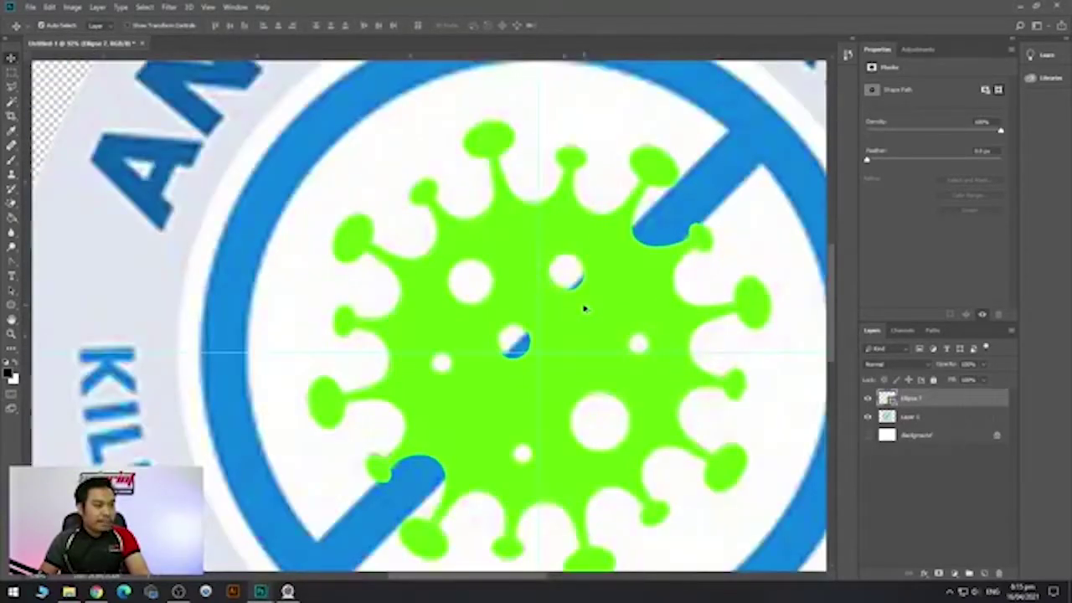
{"action": "scroll", "coordinate": [580, 307], "scroll_direction": "up", "scroll_amount": 4}
{"action": "scroll", "coordinate": [564, 248], "scroll_direction": "down", "scroll_amount": 3}
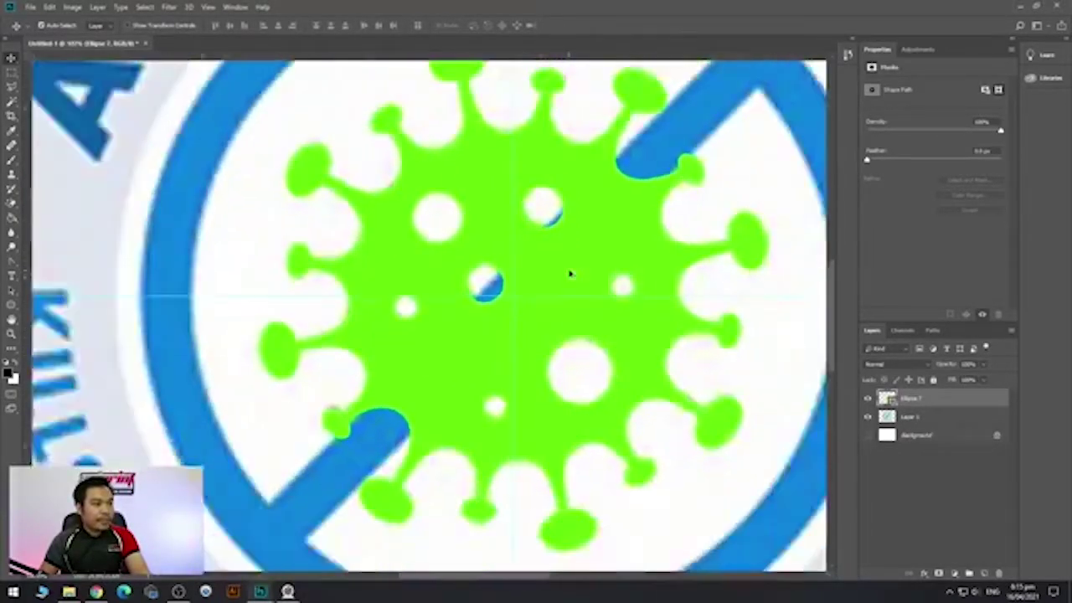
{"action": "scroll", "coordinate": [595, 366], "scroll_direction": "down", "scroll_amount": 2}
{"action": "scroll", "coordinate": [545, 318], "scroll_direction": "up", "scroll_amount": 2}
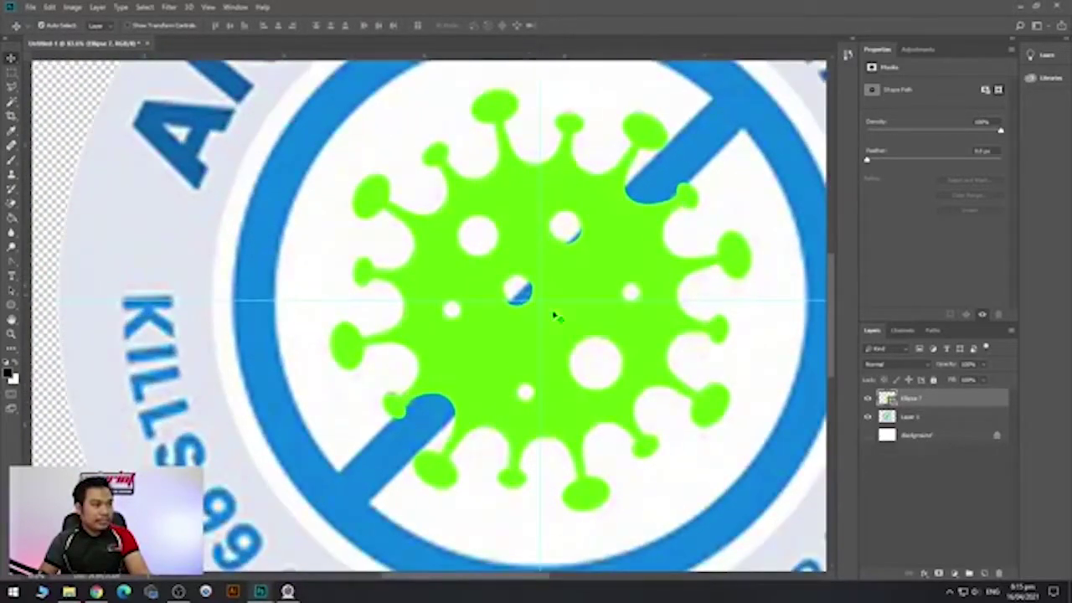
{"action": "scroll", "coordinate": [453, 305], "scroll_direction": "down", "scroll_amount": 1}
{"action": "scroll", "coordinate": [568, 319], "scroll_direction": "down", "scroll_amount": 1}
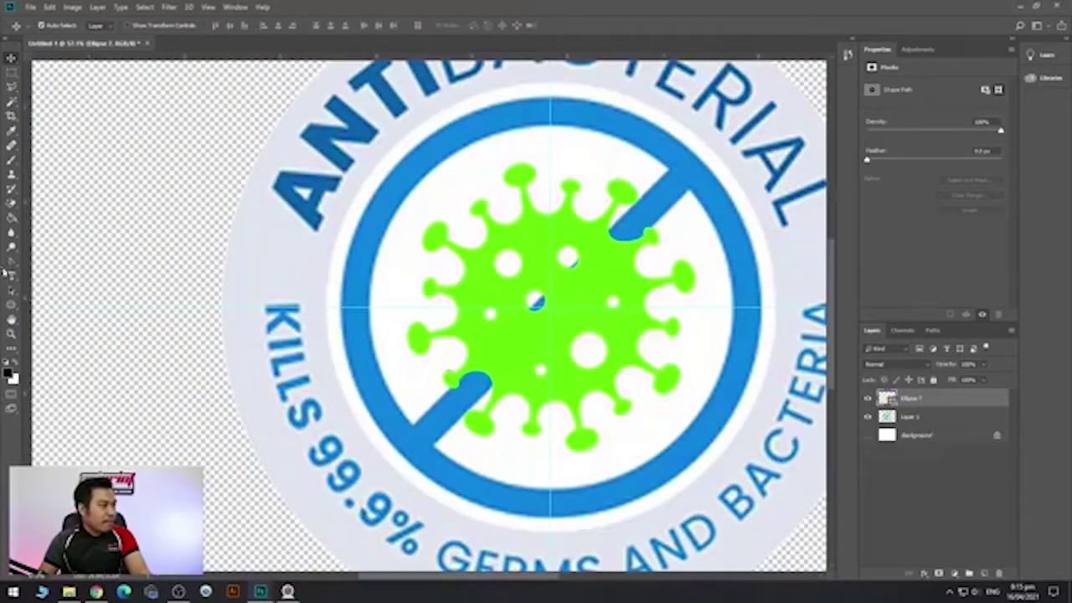
Select all the virus shape's paths with the Path Selection tool and merge the shape components into one outline.
{"action": "left_click", "coordinate": [13, 293]}
{"action": "left_click_drag", "start_coordinate": [376, 139], "coordinate": [754, 482]}
{"action": "scroll", "coordinate": [518, 201], "scroll_direction": "up", "scroll_amount": 6}
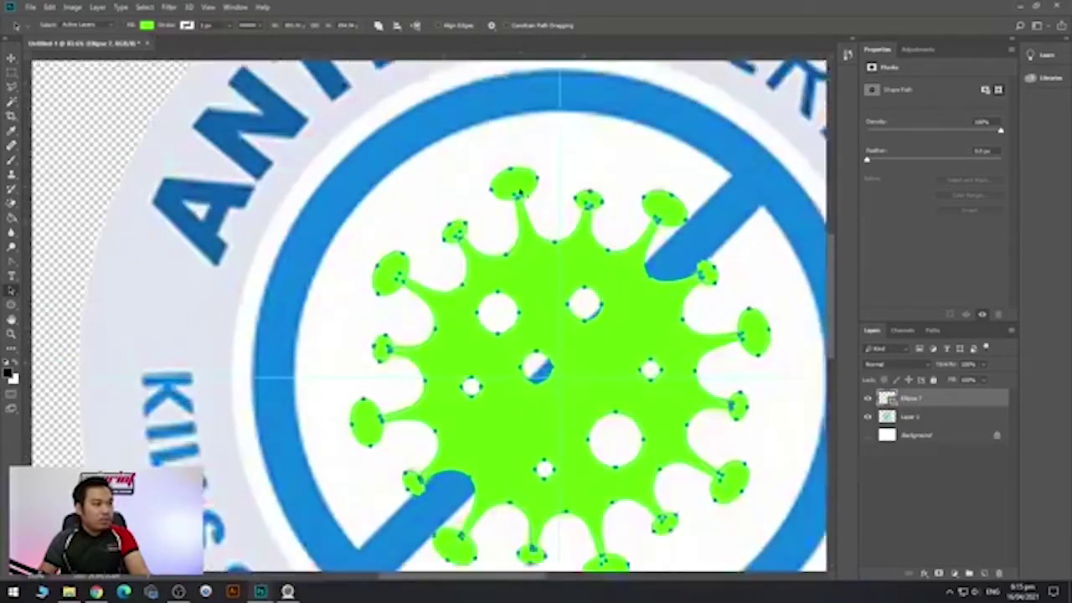
{"action": "scroll", "coordinate": [518, 201], "scroll_direction": "up", "scroll_amount": 4}
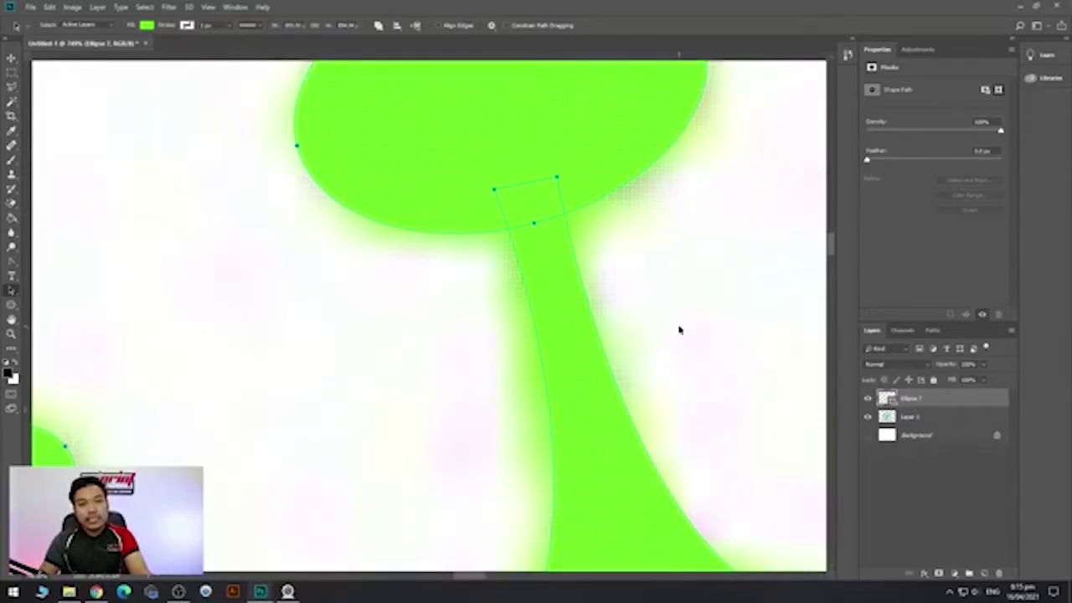
{"action": "scroll", "coordinate": [679, 330], "scroll_direction": "down", "scroll_amount": 8}
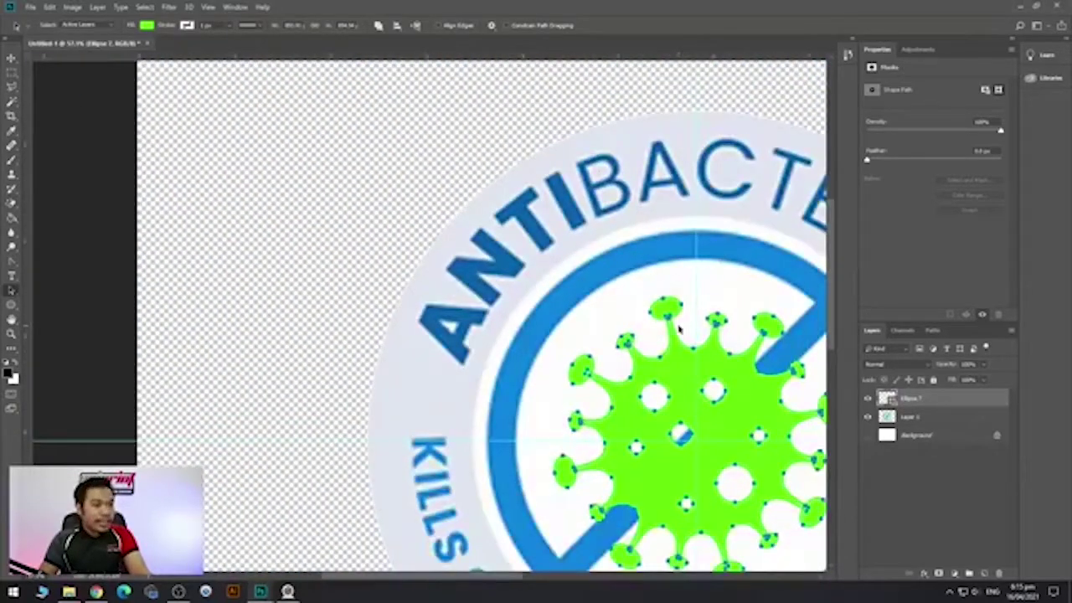
{"action": "scroll", "coordinate": [679, 329], "scroll_direction": "up", "scroll_amount": 5}
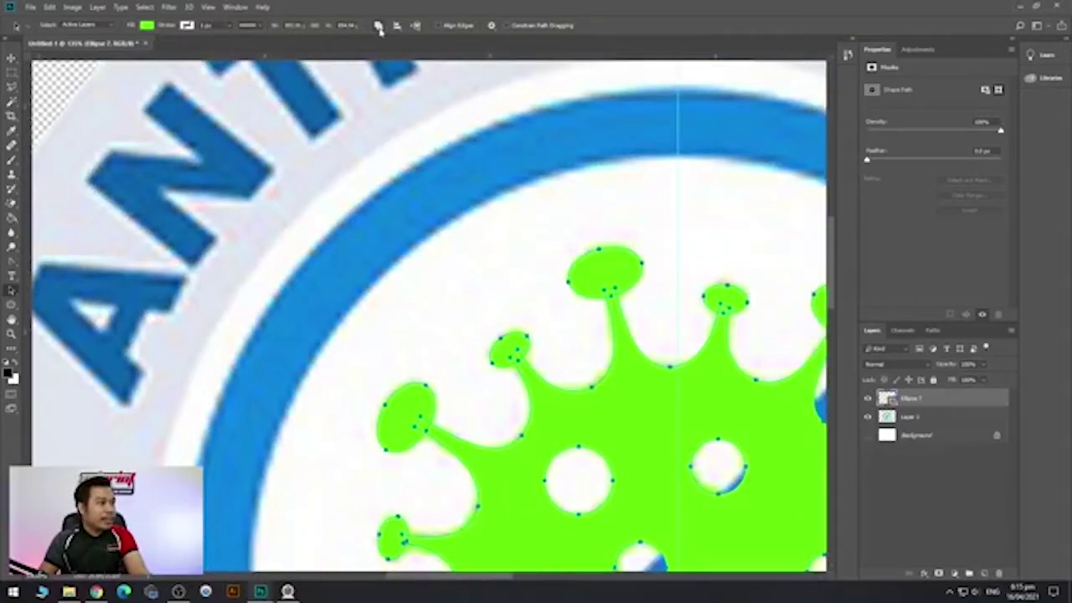
{"action": "left_click", "coordinate": [379, 27]}
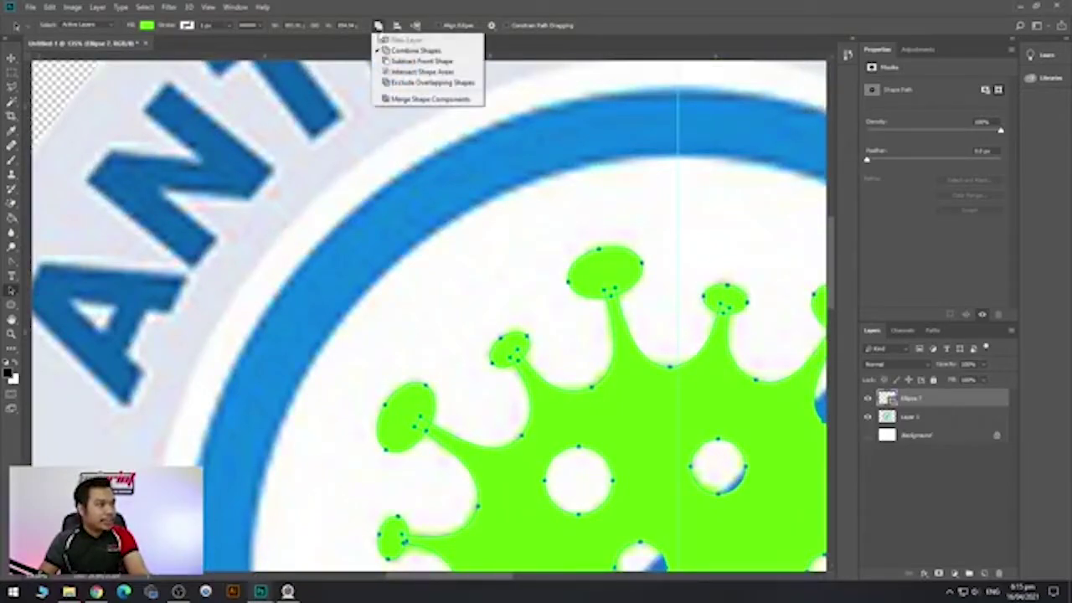
{"action": "left_click", "coordinate": [416, 101]}
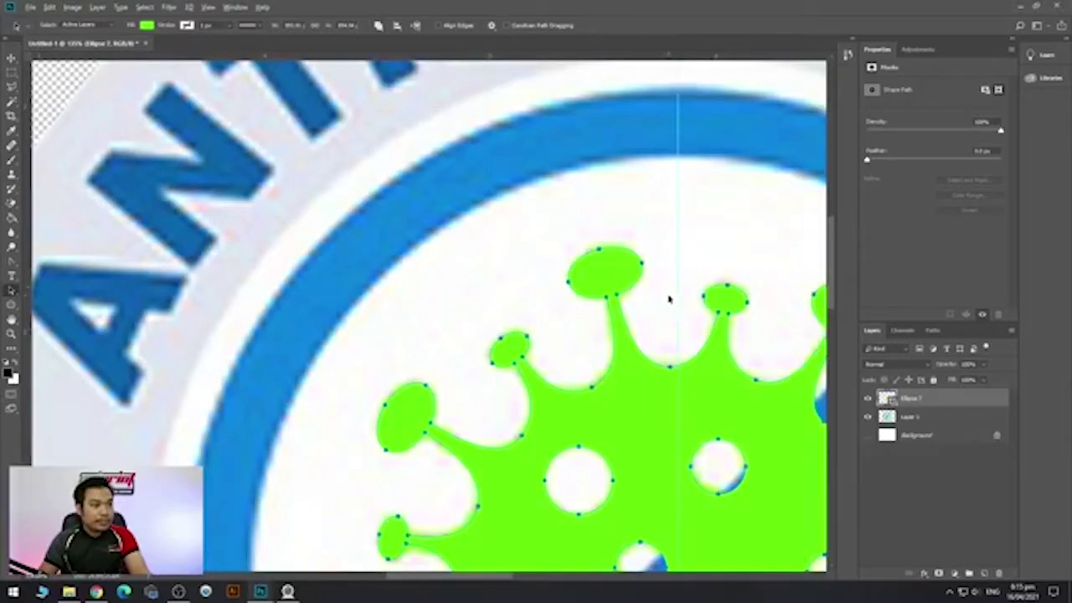
Inspect the merged virus outline where the stalks meet the knobs, and check it against the whole badge.
{"action": "scroll", "coordinate": [613, 303], "scroll_direction": "up", "scroll_amount": 5}
{"action": "scroll", "coordinate": [612, 299], "scroll_direction": "down", "scroll_amount": 5}
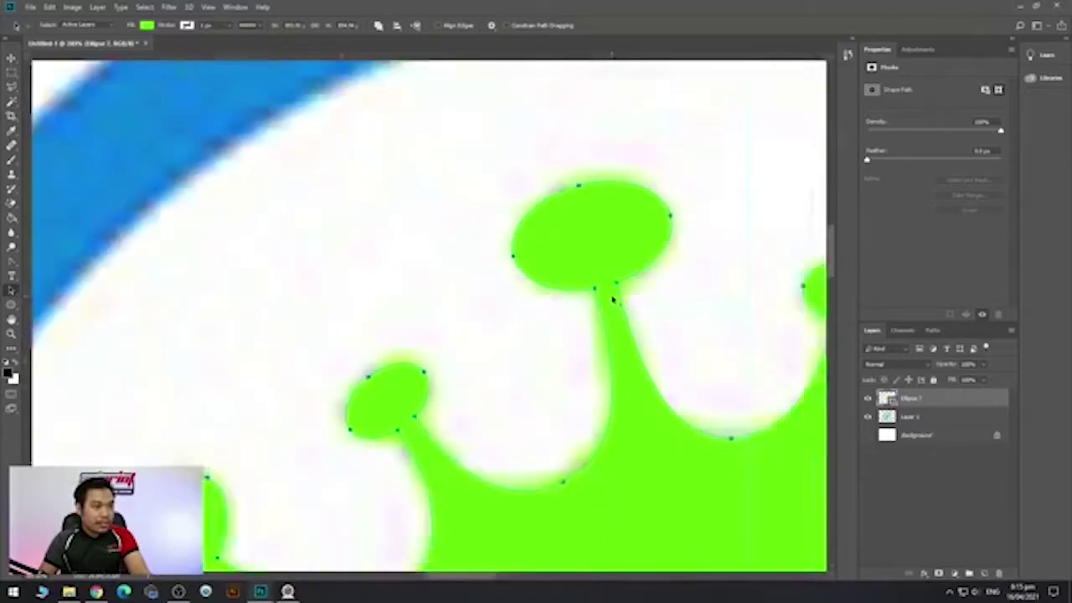
{"action": "scroll", "coordinate": [580, 312], "scroll_direction": "up", "scroll_amount": 4}
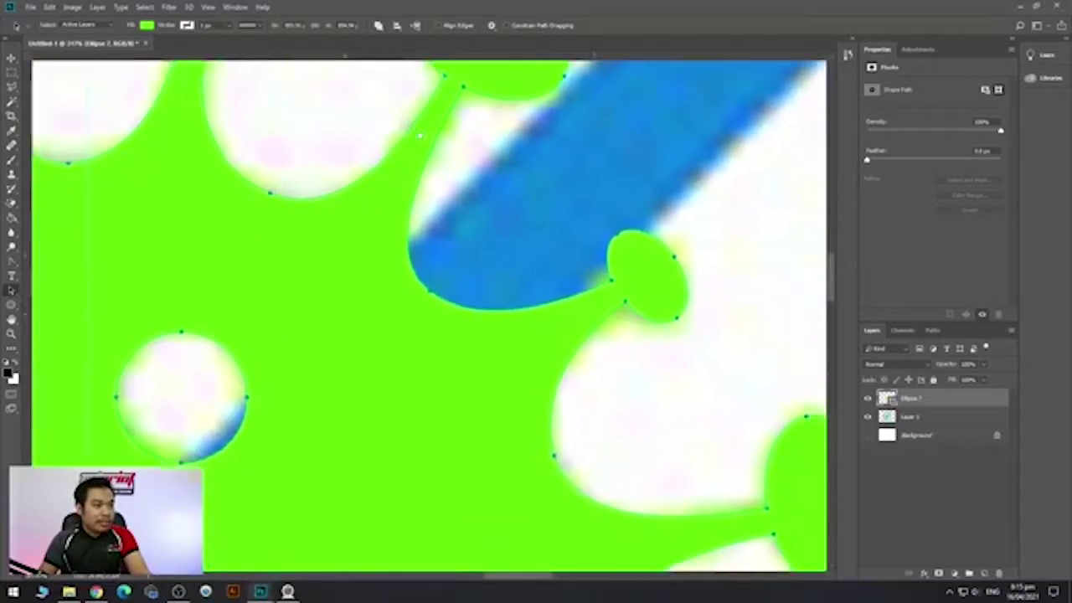
{"action": "scroll", "coordinate": [584, 319], "scroll_direction": "down", "scroll_amount": 6}
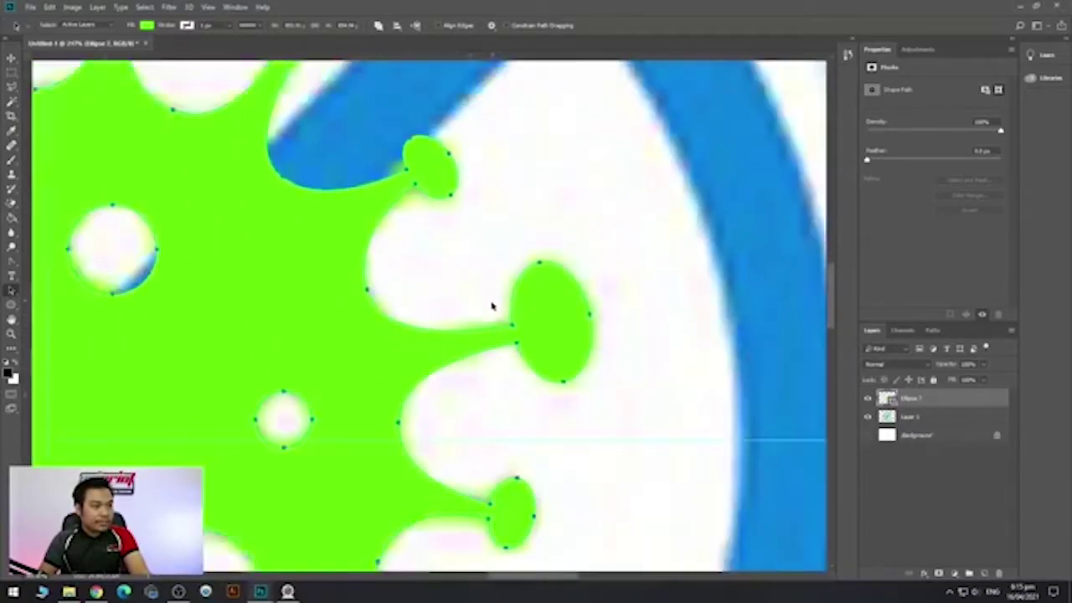
{"action": "scroll", "coordinate": [489, 367], "scroll_direction": "down", "scroll_amount": 2}
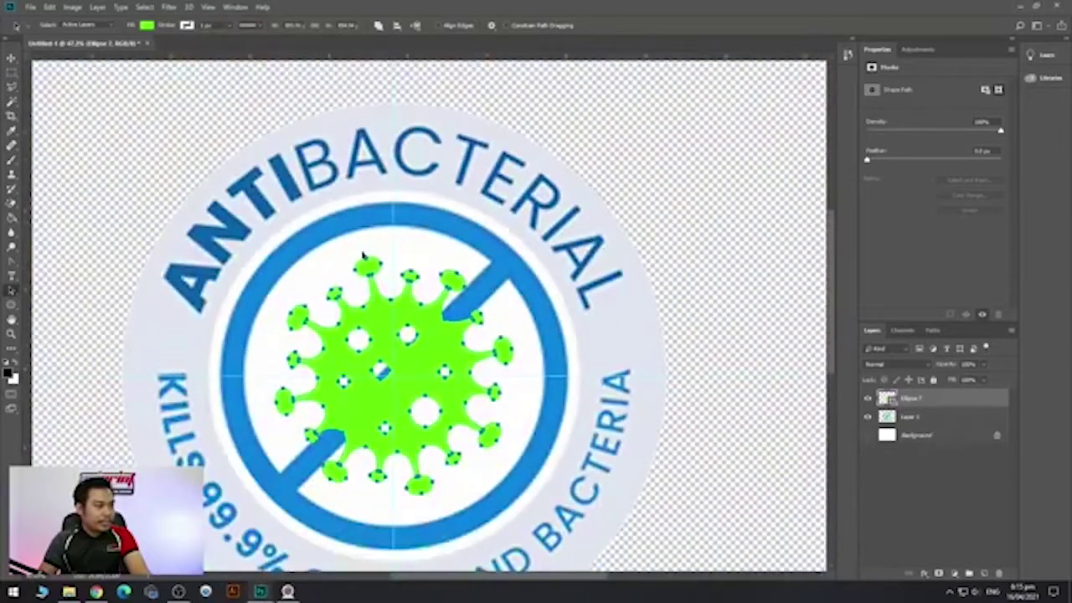
{"action": "left_click", "coordinate": [11, 58]}
{"action": "scroll", "coordinate": [445, 305], "scroll_direction": "down", "scroll_amount": 2}
{"action": "scroll", "coordinate": [439, 335], "scroll_direction": "up", "scroll_amount": 2}
{"action": "scroll", "coordinate": [427, 318], "scroll_direction": "down", "scroll_amount": 3}
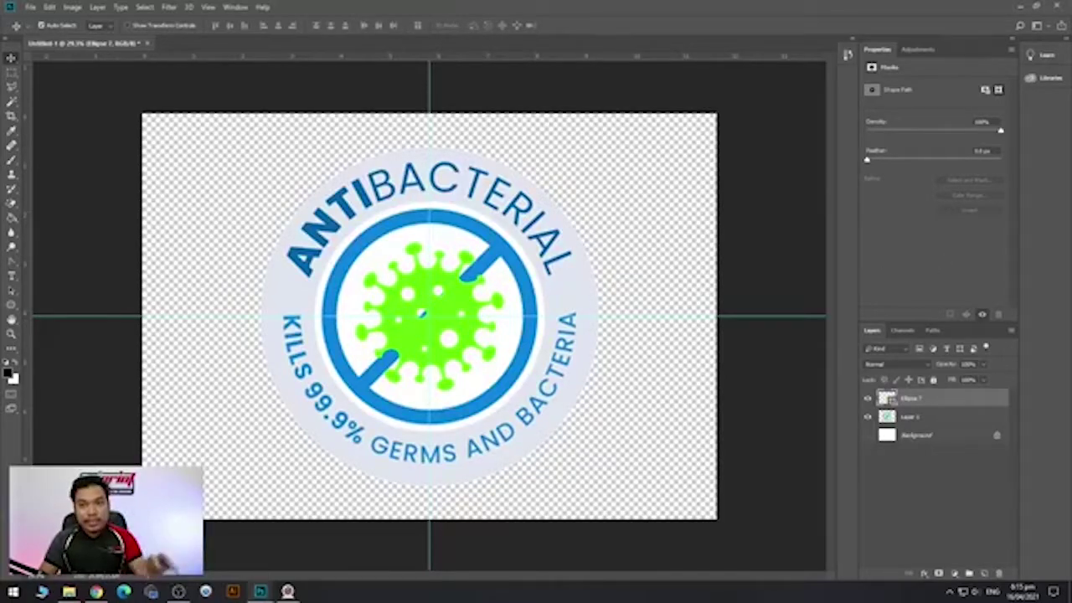
{"action": "scroll", "coordinate": [419, 228], "scroll_direction": "up", "scroll_amount": 3}
{"action": "scroll", "coordinate": [262, 153], "scroll_direction": "down", "scroll_amount": 2}
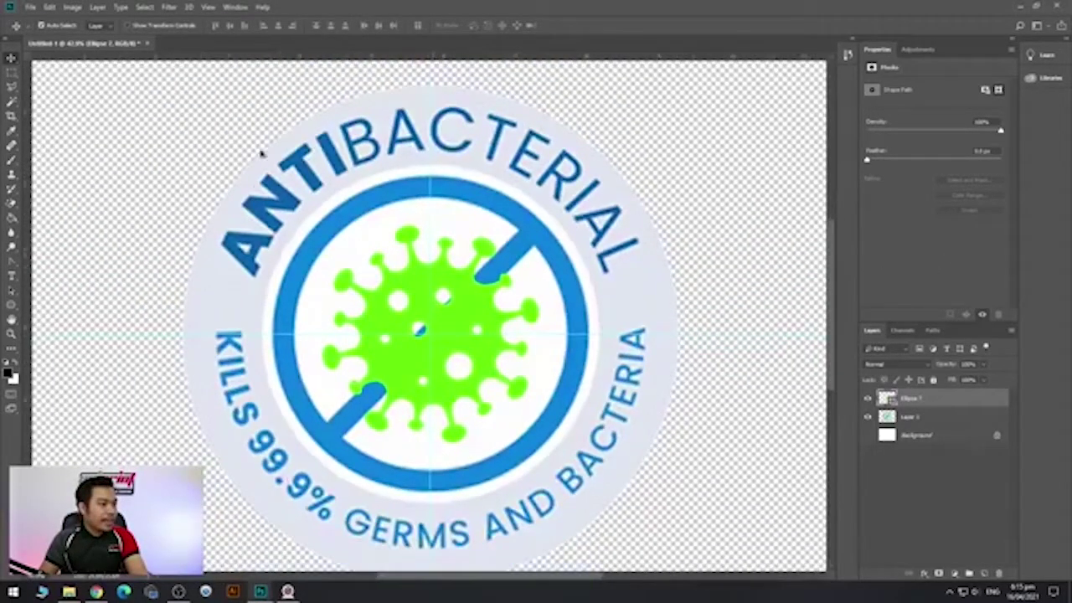
Save the document to the Desktop as a Photoshop file named virus.
{"action": "left_click", "coordinate": [29, 7]}
{"action": "left_click", "coordinate": [50, 129]}
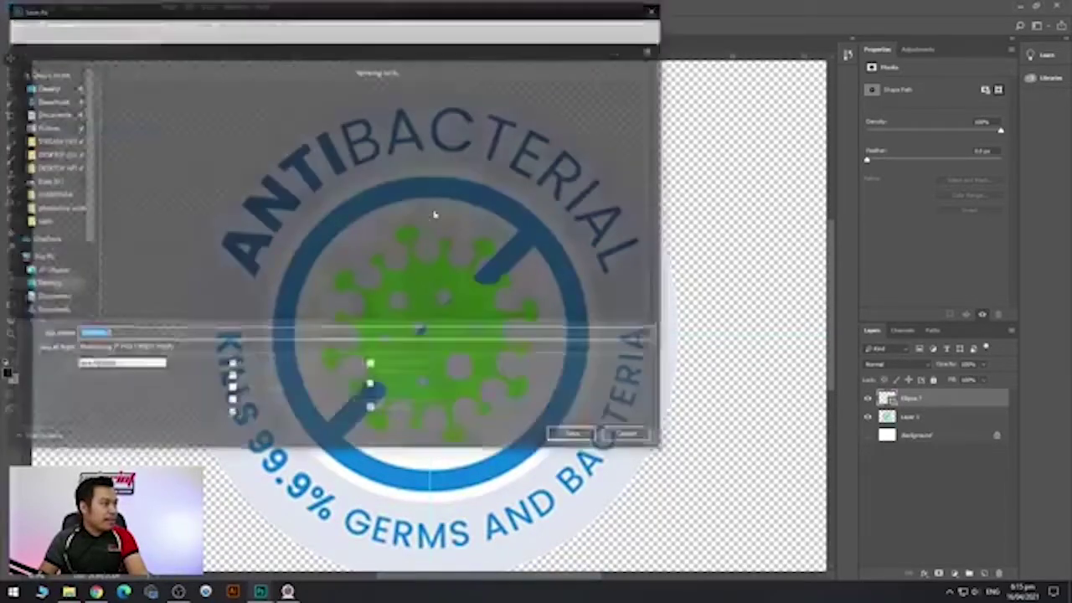
{"action": "left_click", "coordinate": [51, 89]}
{"action": "left_click", "coordinate": [151, 335]}
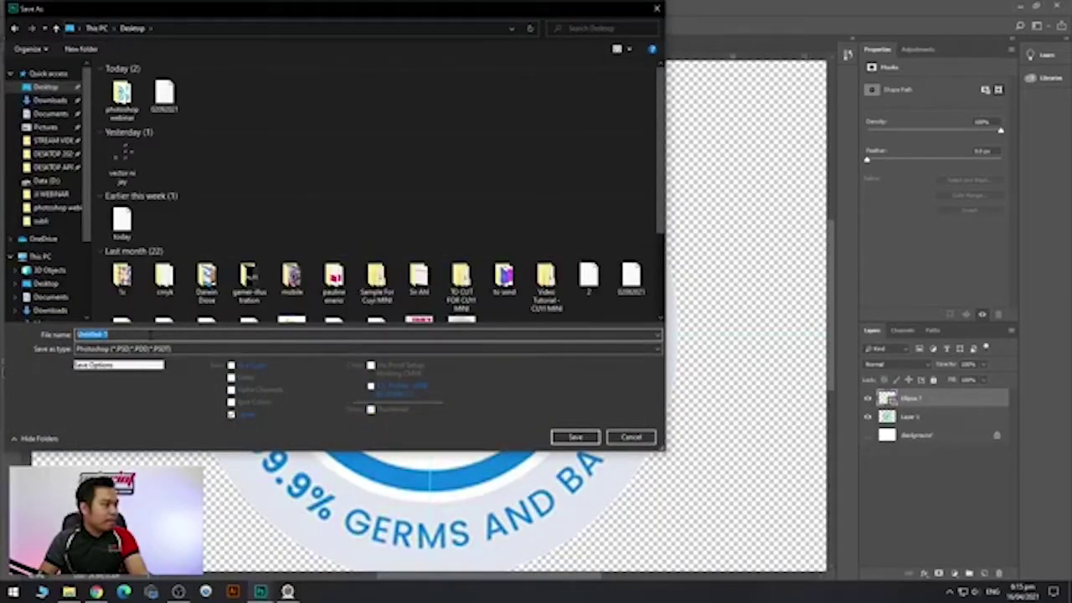
{"action": "type", "text": "virus"}
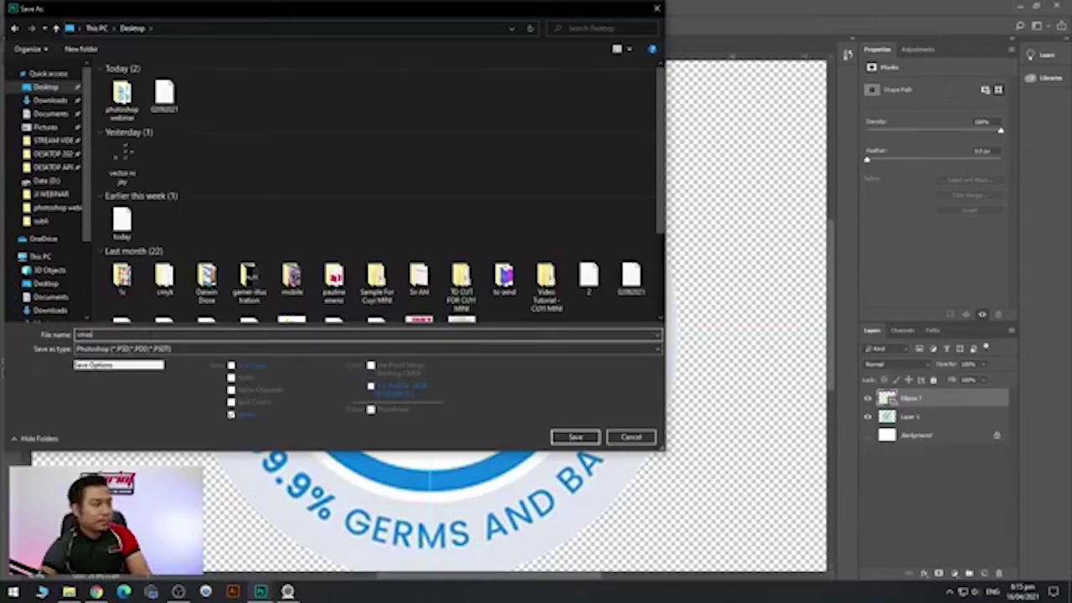
{"action": "left_click", "coordinate": [588, 438]}
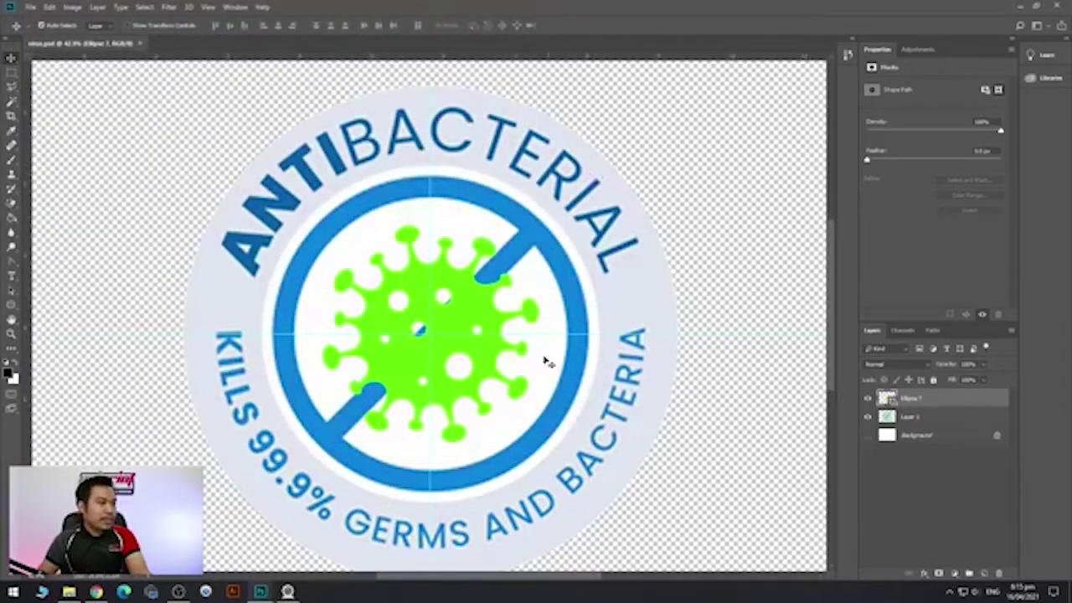
Draw a green circle with the Ellipse tool and fit it to the blue ring's outer edge, about 1319 px in diameter.
{"action": "key", "text": "ctrl+plus"}
{"action": "key", "text": "ctrl+minus"}
{"action": "key", "text": "ctrl+minus"}
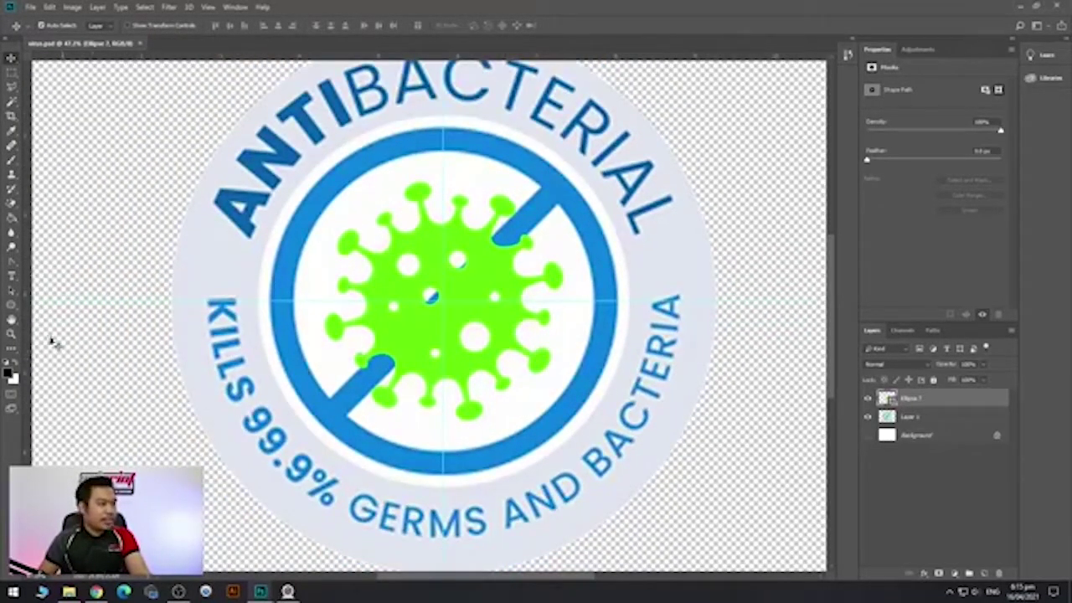
{"action": "left_click", "coordinate": [11, 305]}
{"action": "left_click_drag", "start_coordinate": [293, 135], "coordinate": [639, 475]}
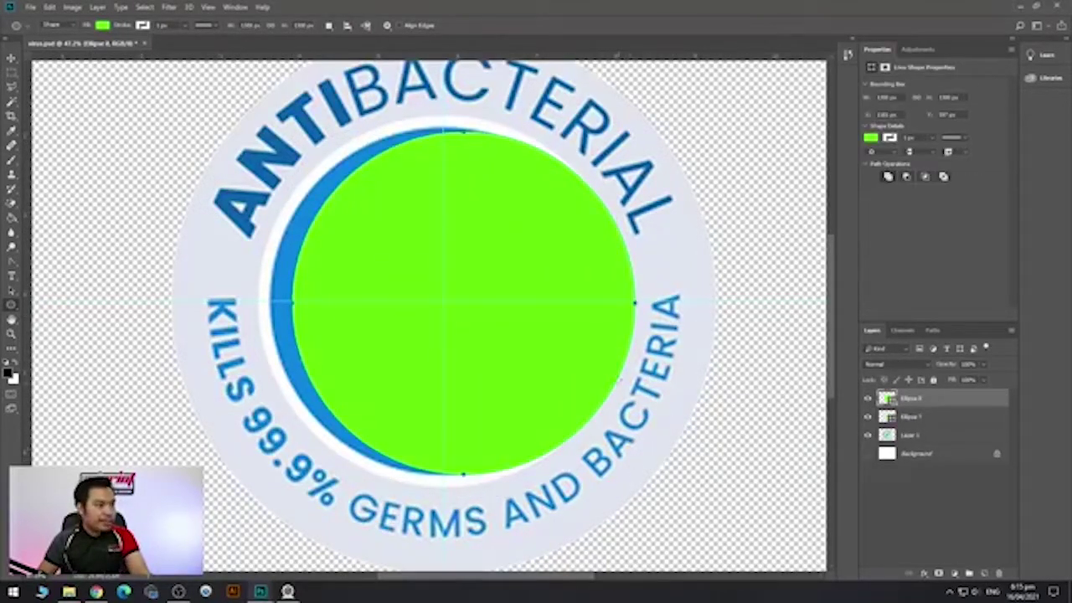
{"action": "left_click_drag", "start_coordinate": [577, 346], "coordinate": [577, 347]}
{"action": "left_click_drag", "start_coordinate": [615, 129], "coordinate": [617, 126]}
{"action": "key", "text": "Return"}
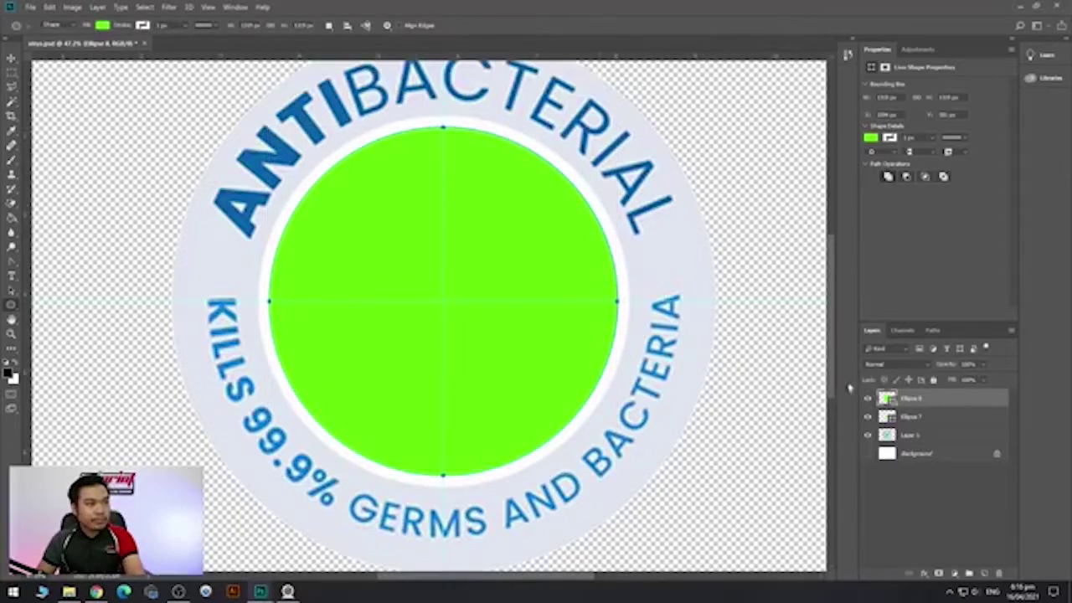
Hide and show the large circle's layer to compare it with the blue ring beneath.
{"action": "left_click", "coordinate": [868, 399]}
{"action": "left_click", "coordinate": [868, 399]}
{"action": "left_click", "coordinate": [867, 399]}
{"action": "left_click", "coordinate": [867, 399]}
{"action": "left_click", "coordinate": [867, 399]}
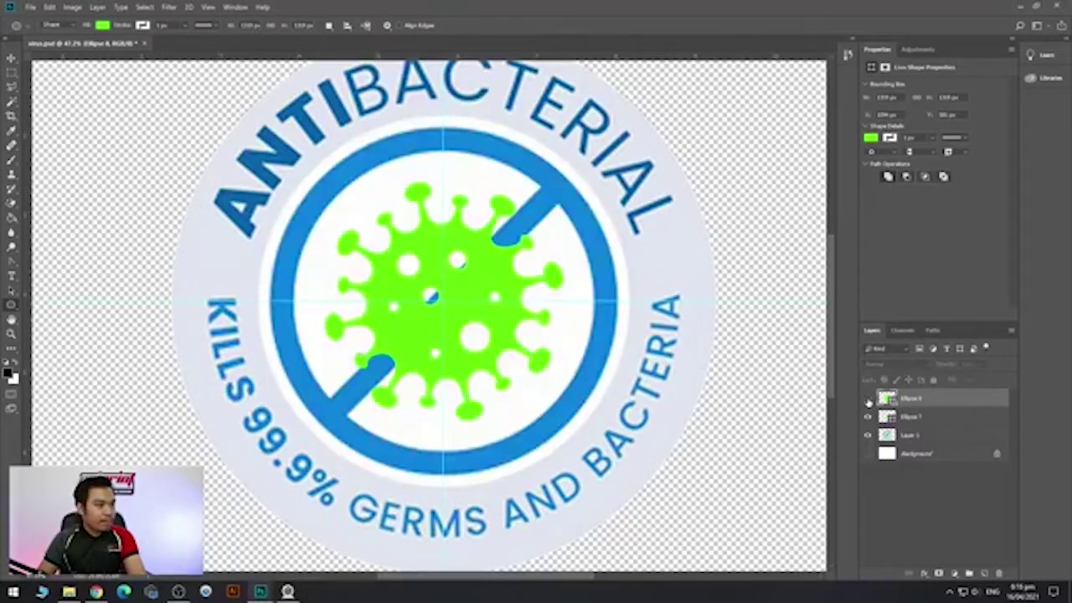
{"action": "left_click", "coordinate": [868, 399]}
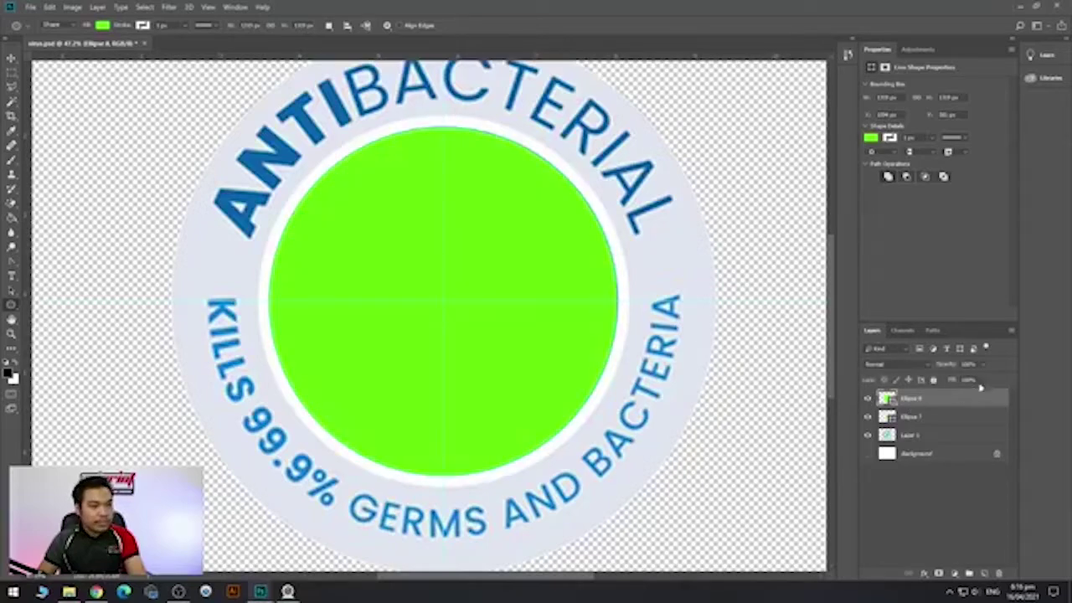
Lower the large circle layer's opacity to about 23%.
{"action": "left_click", "coordinate": [988, 365]}
{"action": "left_click", "coordinate": [945, 379]}
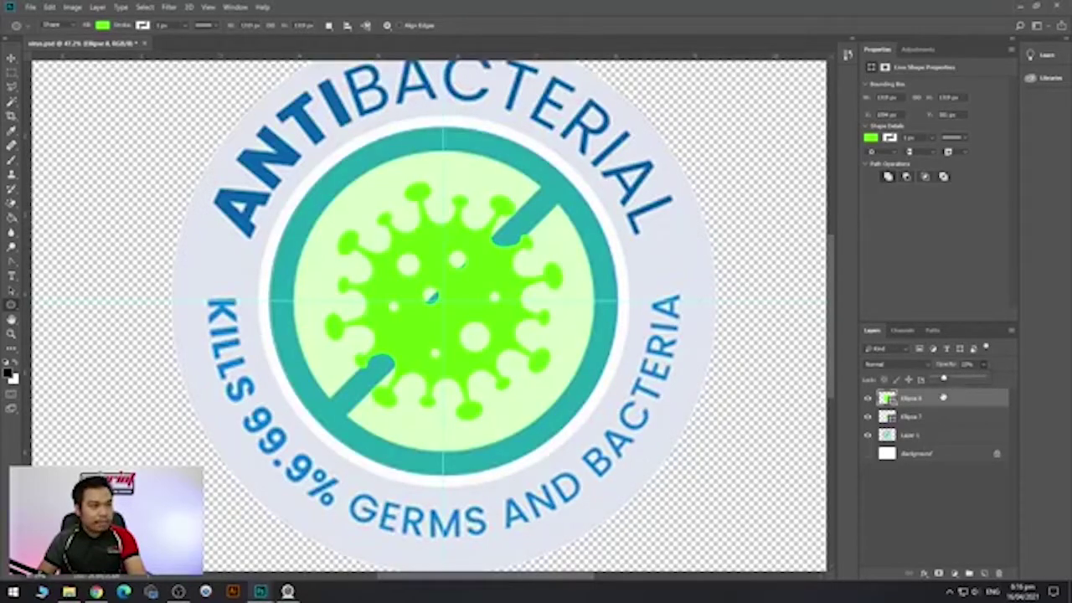
{"action": "left_click", "coordinate": [940, 403]}
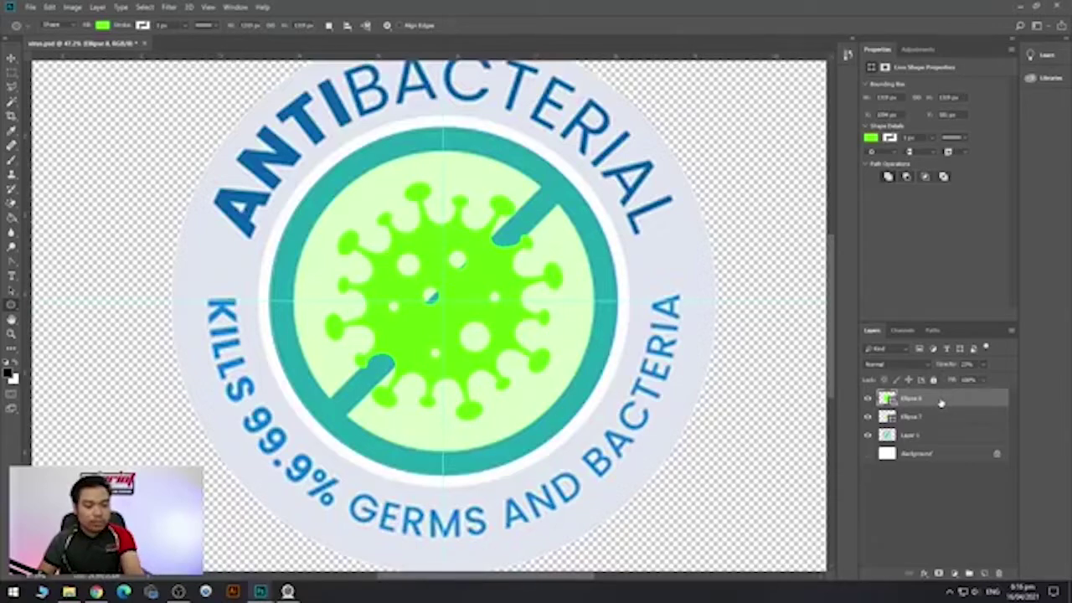
Duplicate the large circle and scale the copy about its centre to the ring's inner edge, about 1147 px in diameter.
{"action": "key", "text": "ctrl+j"}
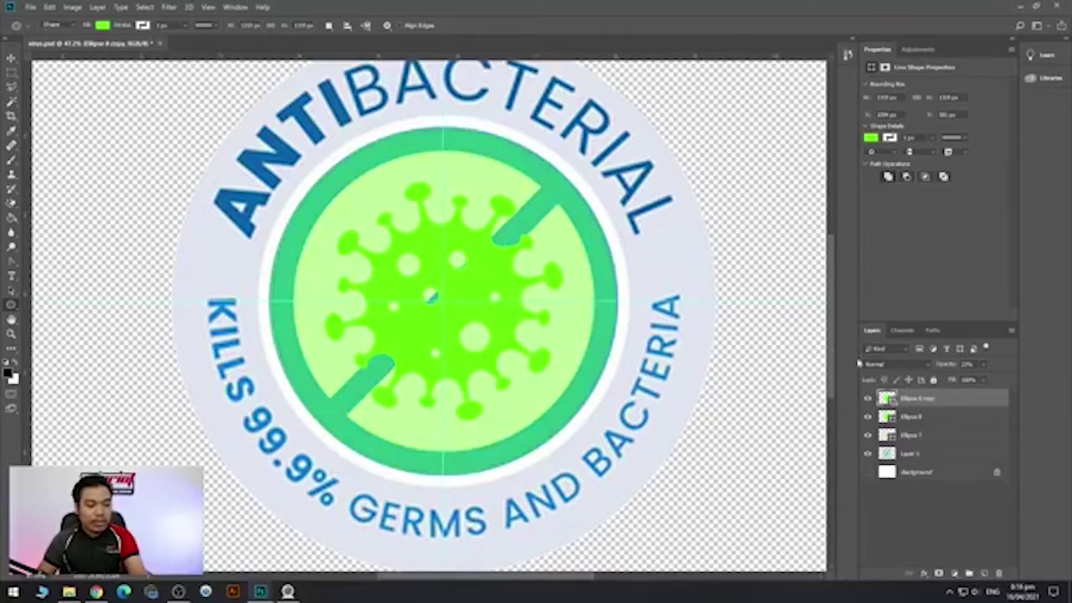
{"action": "key", "text": "ctrl+t"}
{"action": "left_click_drag", "start_coordinate": [616, 125], "coordinate": [595, 153]}
{"action": "key", "text": "Return"}
{"action": "key", "text": "Return"}
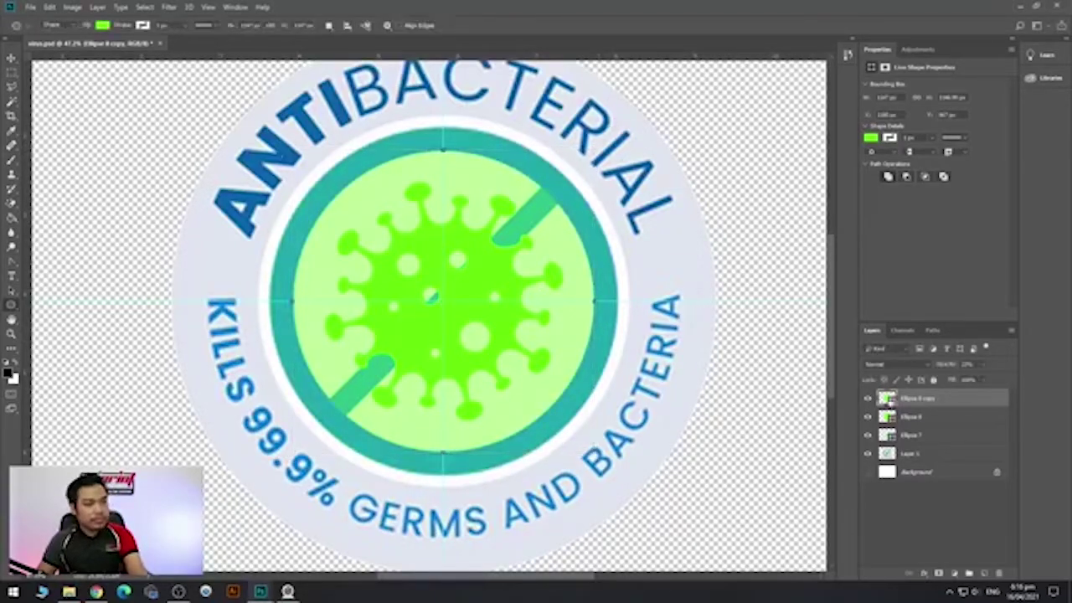
Recolour the smaller circle copy to blue and raise its layer opacity to 100%.
{"action": "double_click", "coordinate": [887, 399]}
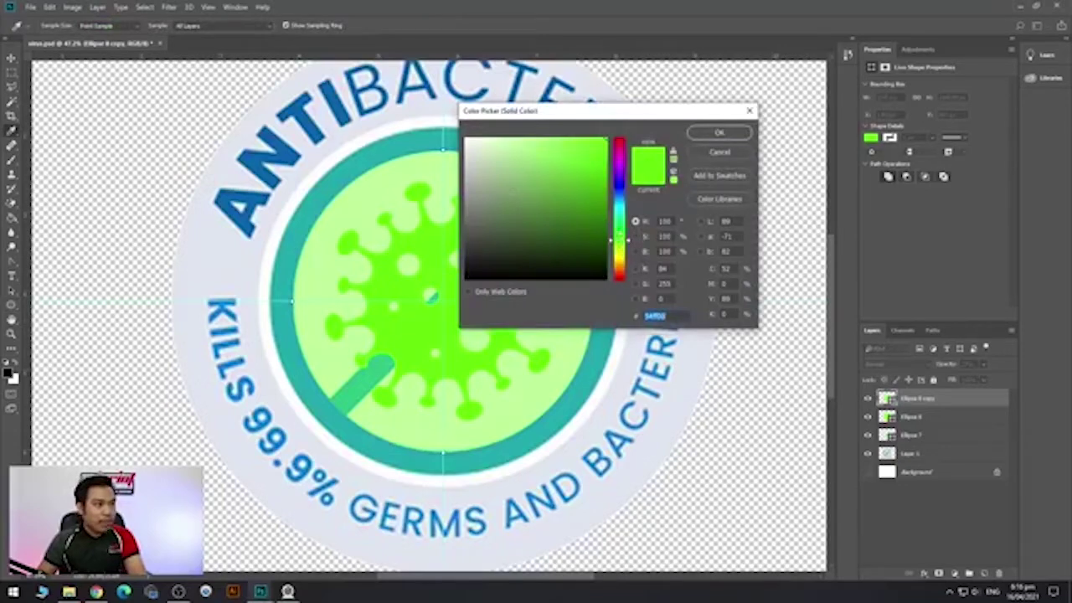
{"action": "left_click_drag", "start_coordinate": [620, 234], "coordinate": [620, 195]}
{"action": "left_click", "coordinate": [718, 132]}
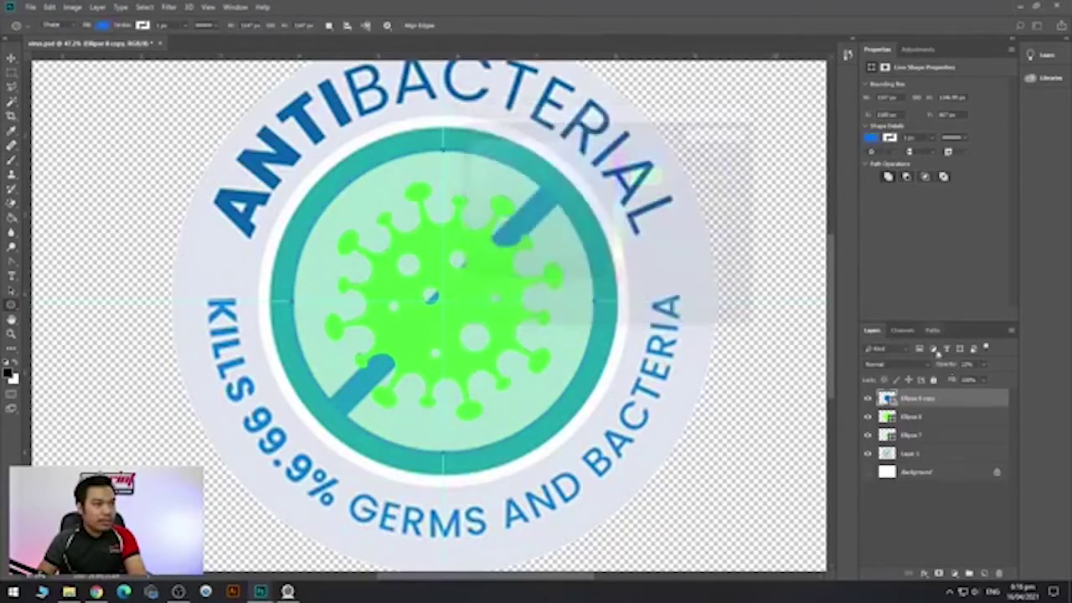
{"action": "left_click", "coordinate": [985, 365]}
{"action": "left_click_drag", "start_coordinate": [984, 381], "coordinate": [1060, 381]}
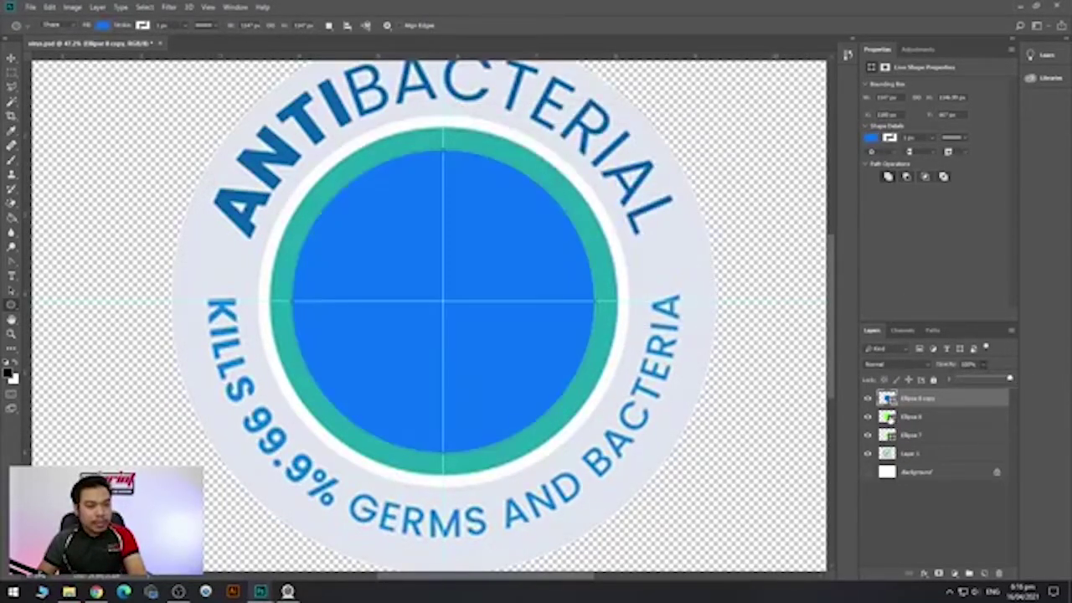
Raise the larger green circle's layer opacity to 100%.
{"action": "left_click", "coordinate": [928, 419]}
{"action": "left_click", "coordinate": [985, 366]}
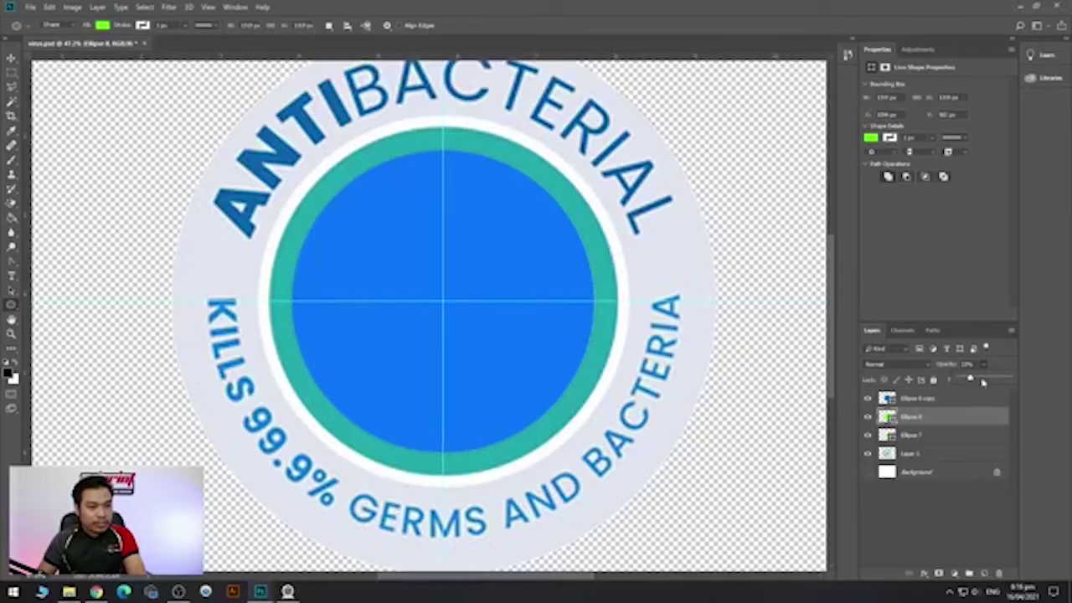
{"action": "left_click_drag", "start_coordinate": [985, 381], "coordinate": [1061, 381]}
{"action": "key", "text": "ctrl+0"}
{"action": "scroll", "coordinate": [479, 338], "scroll_direction": "up", "scroll_amount": 2}
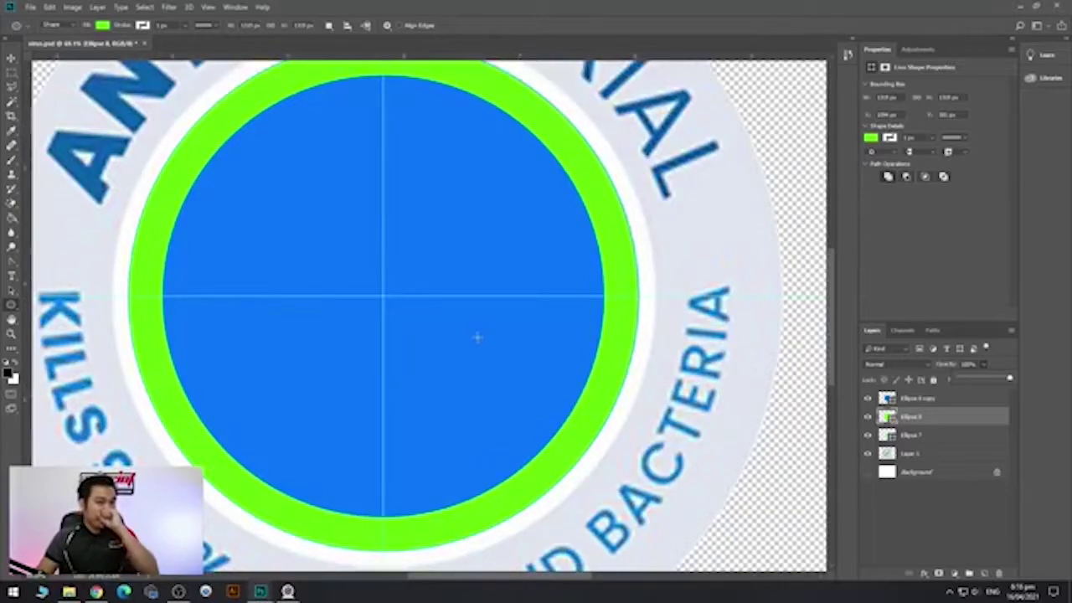
Combine the two circle layers with Subtract Front Shape, cutting the smaller circle out of the larger one to form a ring.
{"action": "left_click", "coordinate": [930, 399], "text": "shift"}
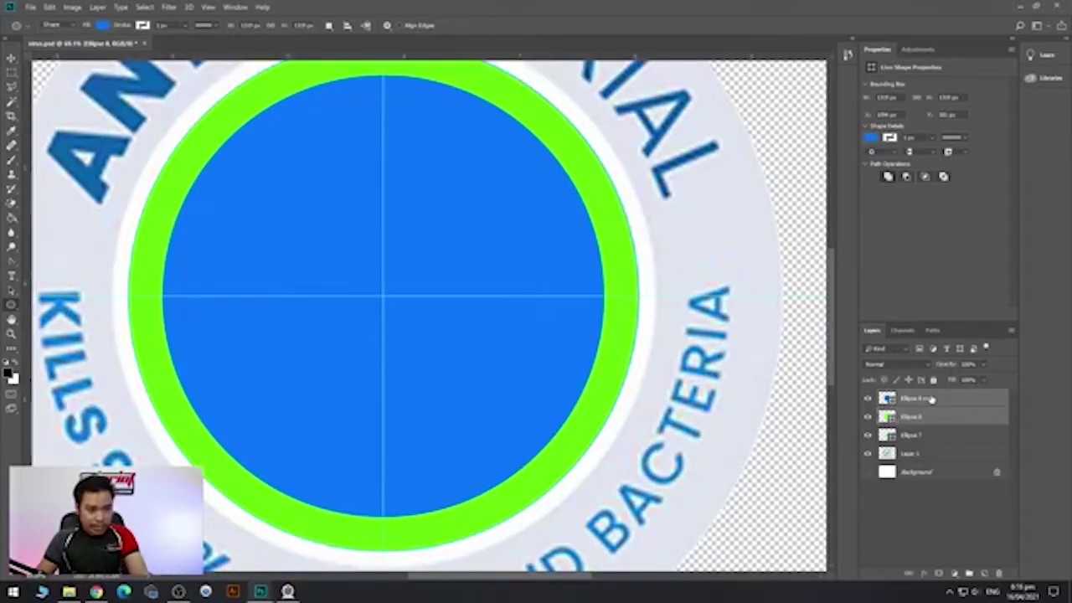
{"action": "left_click", "coordinate": [97, 6]}
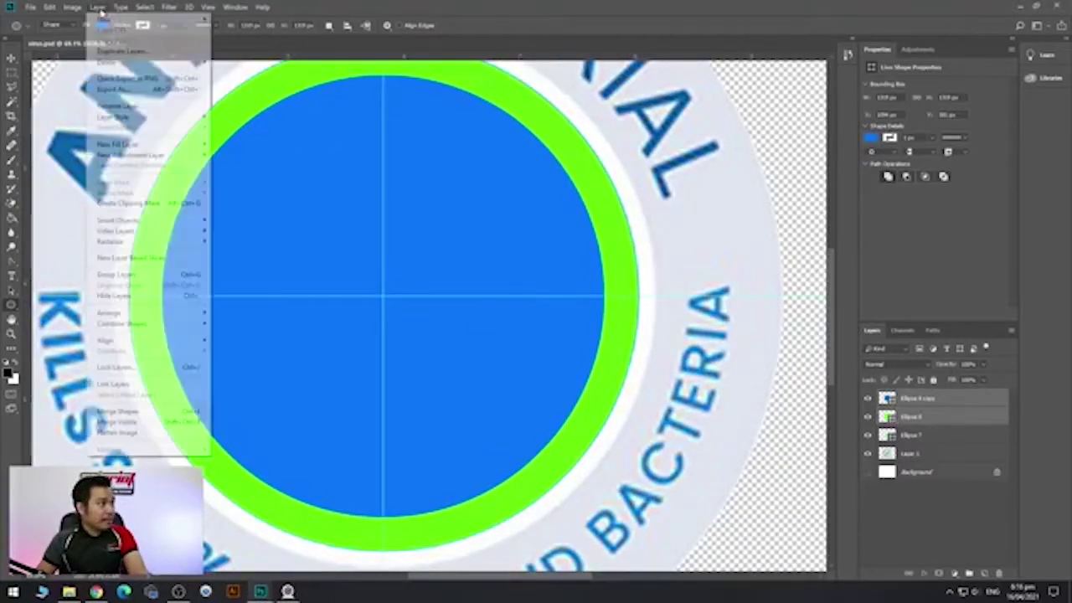
{"action": "mouse_move", "coordinate": [168, 324]}
{"action": "left_click", "coordinate": [250, 335]}
{"action": "scroll", "coordinate": [351, 208], "scroll_direction": "down", "scroll_amount": 4}
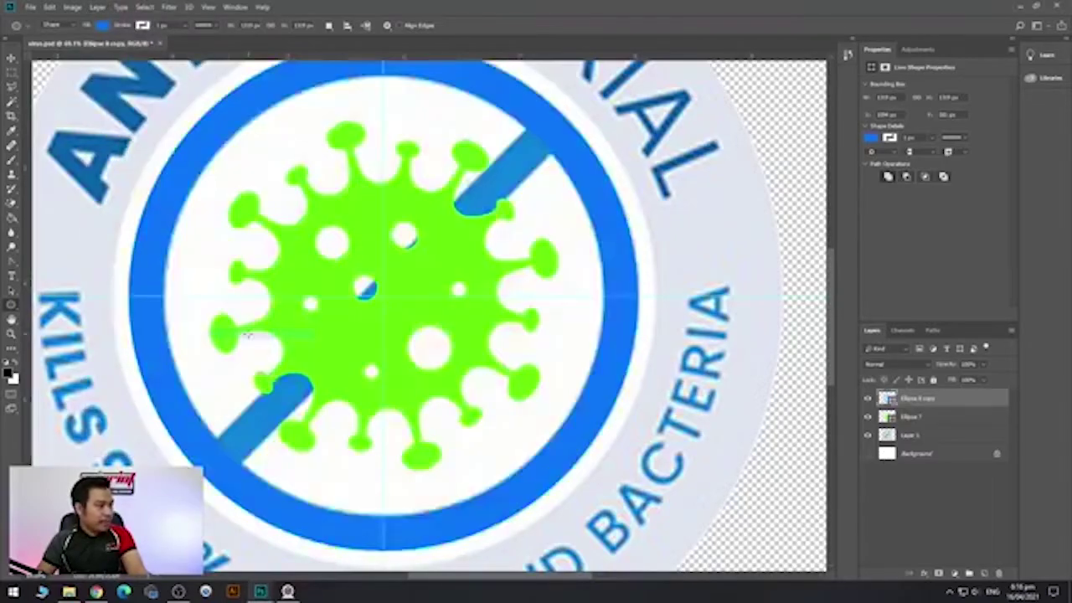
{"action": "scroll", "coordinate": [351, 208], "scroll_direction": "up", "scroll_amount": 4}
{"action": "scroll", "coordinate": [351, 209], "scroll_direction": "down", "scroll_amount": 3}
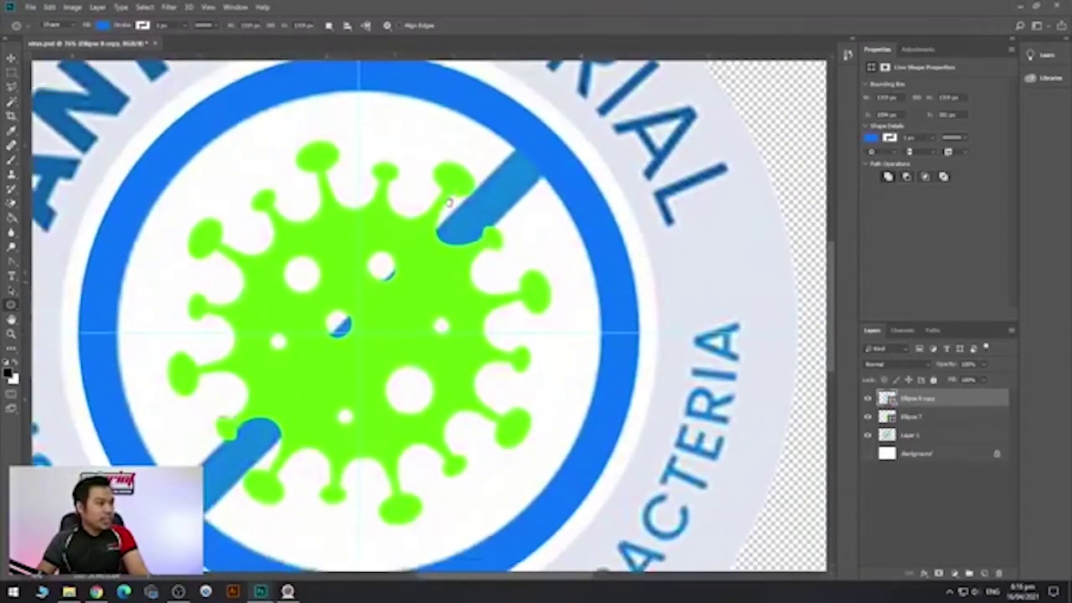
Draw a horizontal bar across the blue ring with the Rectangle tool, about 1265 px wide and 92 px high.
{"action": "left_click", "coordinate": [11, 58]}
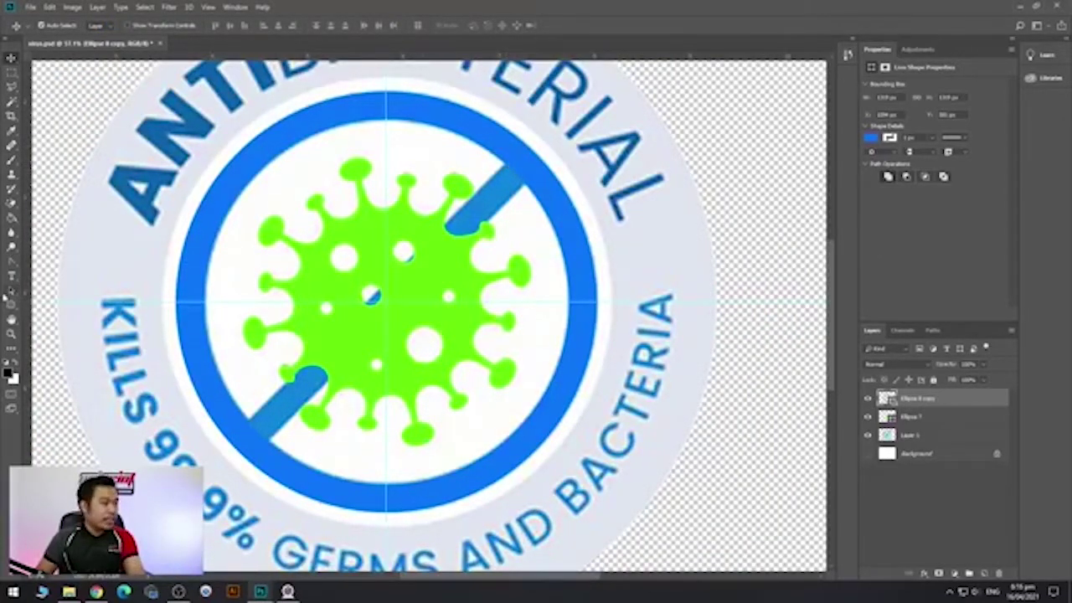
{"action": "right_click", "coordinate": [12, 304]}
{"action": "left_click", "coordinate": [74, 314]}
{"action": "scroll", "coordinate": [449, 261], "scroll_direction": "down", "scroll_amount": 3}
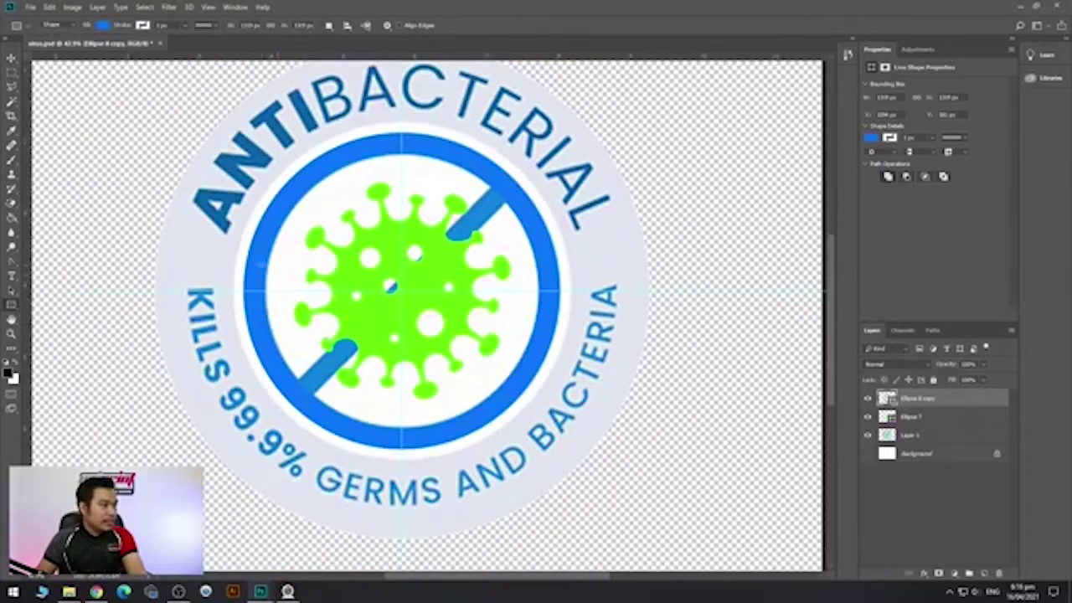
{"action": "mouse_move", "coordinate": [248, 272]}
{"action": "left_mouse_down"}
{"action": "mouse_move", "coordinate": [550, 277]}
{"action": "mouse_move", "coordinate": [554, 289]}
{"action": "left_mouse_up"}
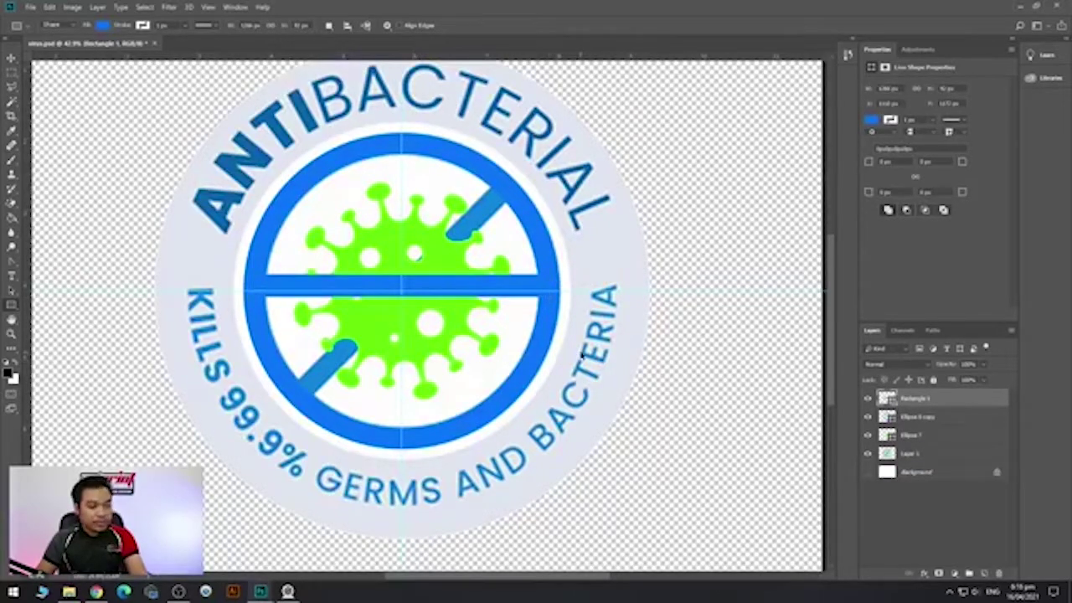
{"action": "key", "text": "ctrl+t"}
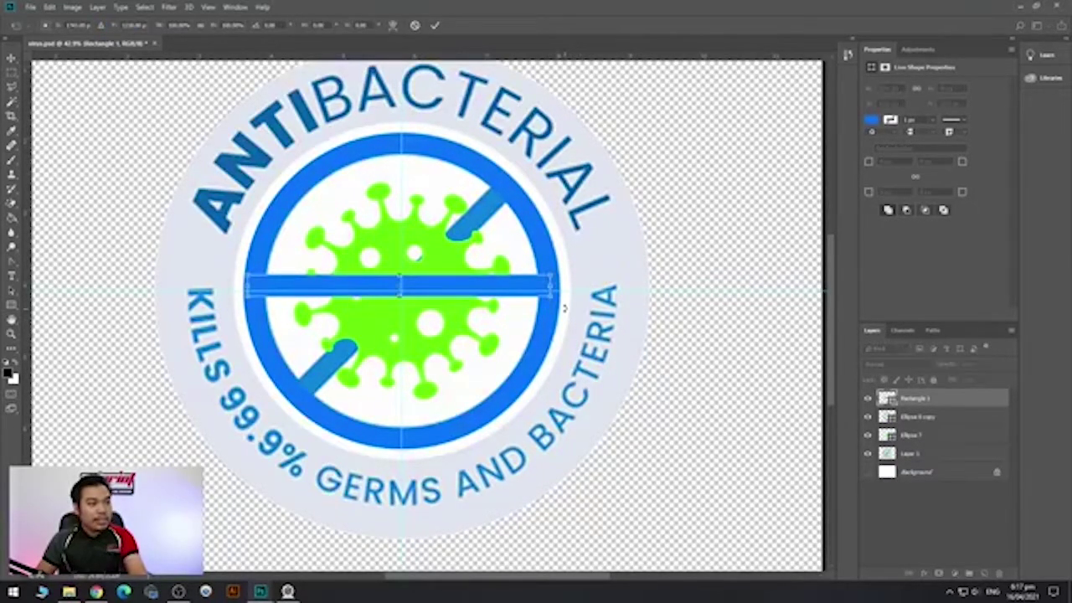
{"action": "left_click_drag", "start_coordinate": [564, 308], "coordinate": [526, 190]}
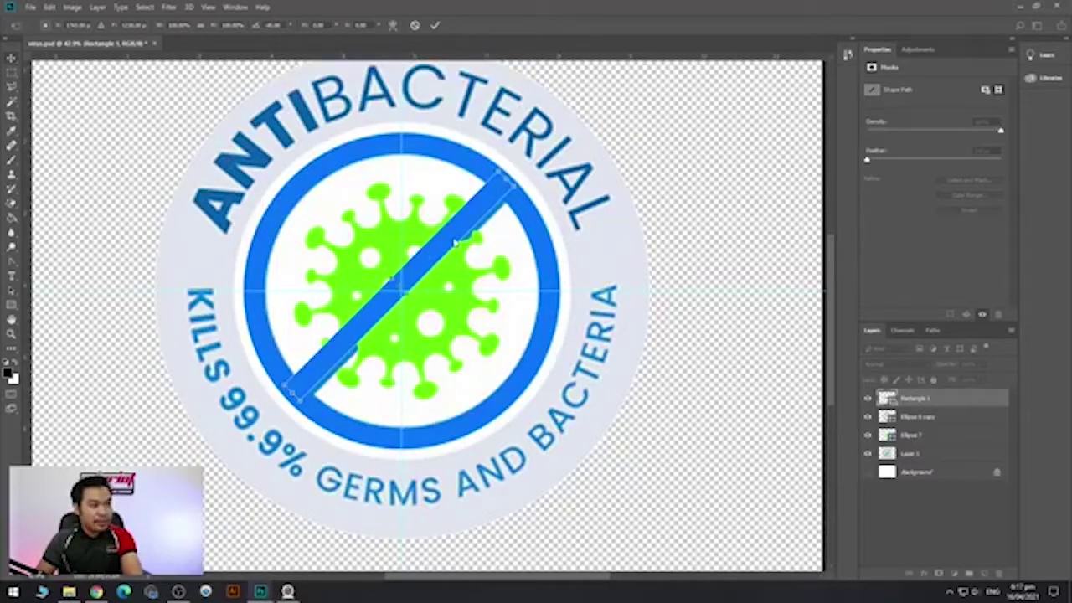
{"action": "key", "text": "Return"}
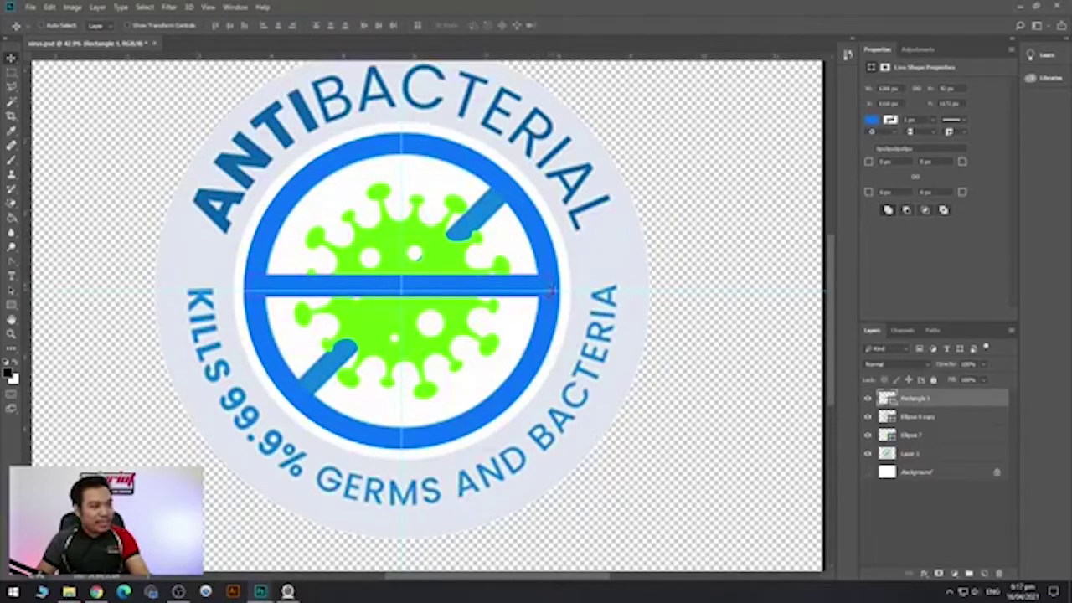
Rotate the bar to -45° so it crosses the ring diagonally over the virus.
{"action": "key", "text": "ctrl+t"}
{"action": "left_click_drag", "start_coordinate": [571, 302], "coordinate": [557, 188]}
{"action": "key", "text": "Return"}
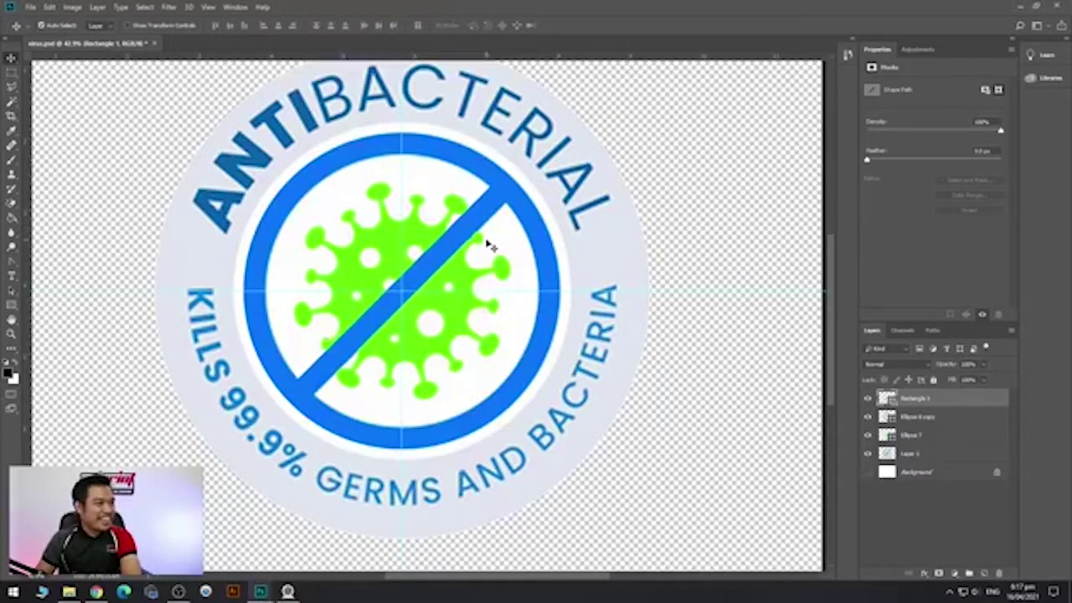
{"action": "scroll", "coordinate": [479, 272], "scroll_direction": "down", "scroll_amount": 3}
{"action": "scroll", "coordinate": [479, 275], "scroll_direction": "up", "scroll_amount": 4}
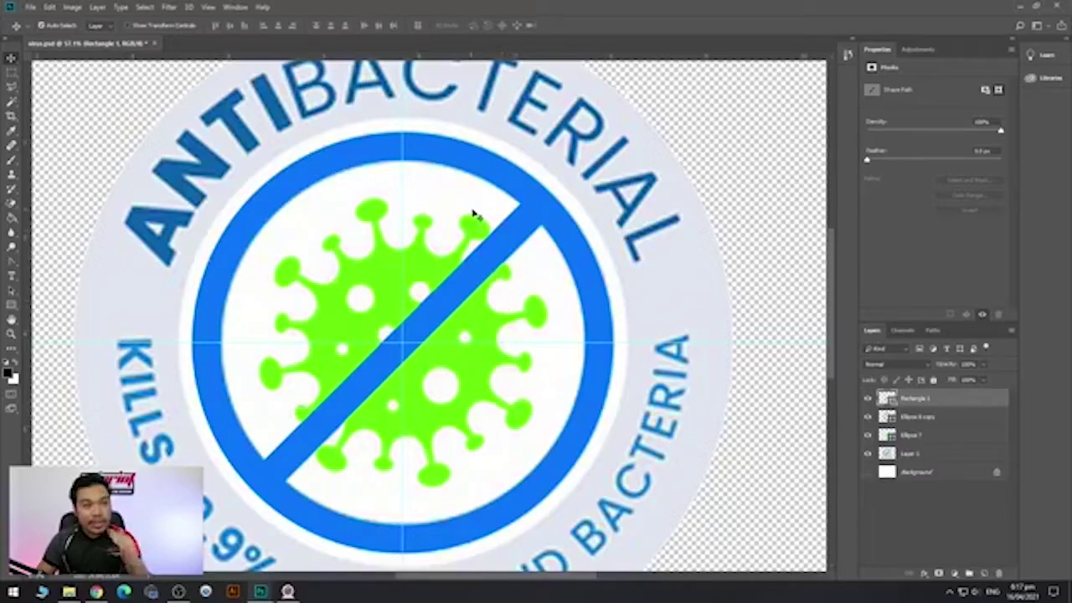
{"action": "scroll", "coordinate": [510, 268], "scroll_direction": "down", "scroll_amount": 1}
{"action": "scroll", "coordinate": [511, 273], "scroll_direction": "up", "scroll_amount": 2}
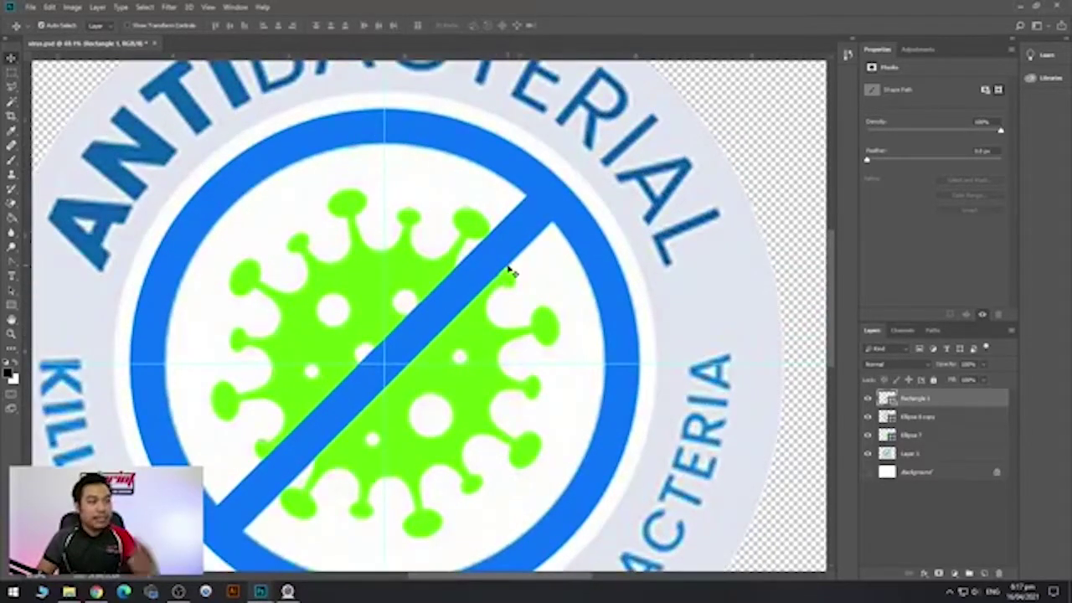
{"action": "scroll", "coordinate": [502, 268], "scroll_direction": "down", "scroll_amount": 1}
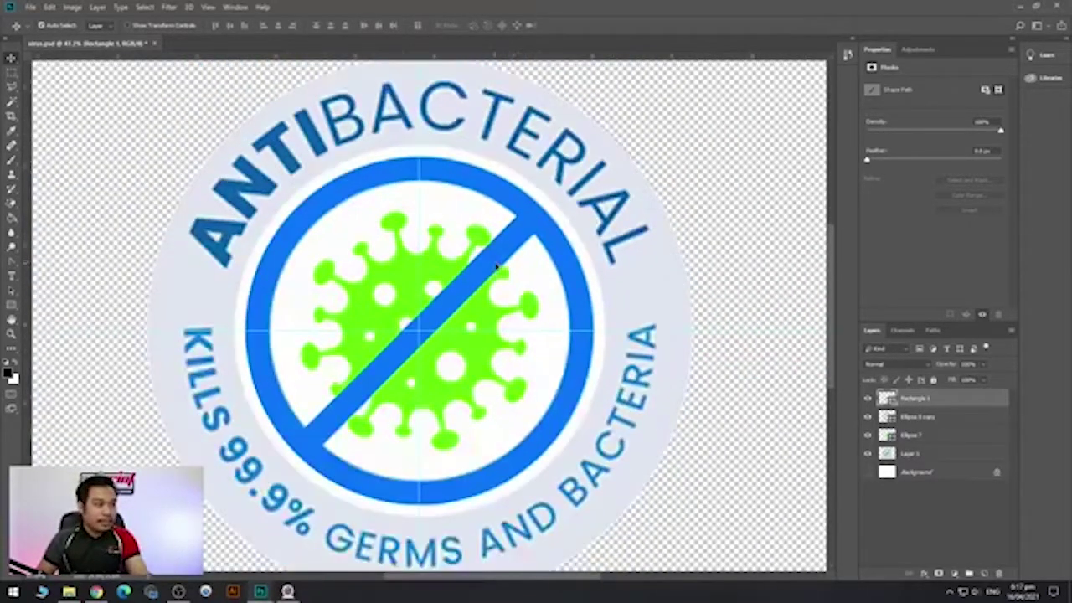
Merge the diagonal bar and ring layers into a single shape layer.
{"action": "left_click", "coordinate": [926, 417], "text": "shift"}
{"action": "left_click", "coordinate": [929, 416]}
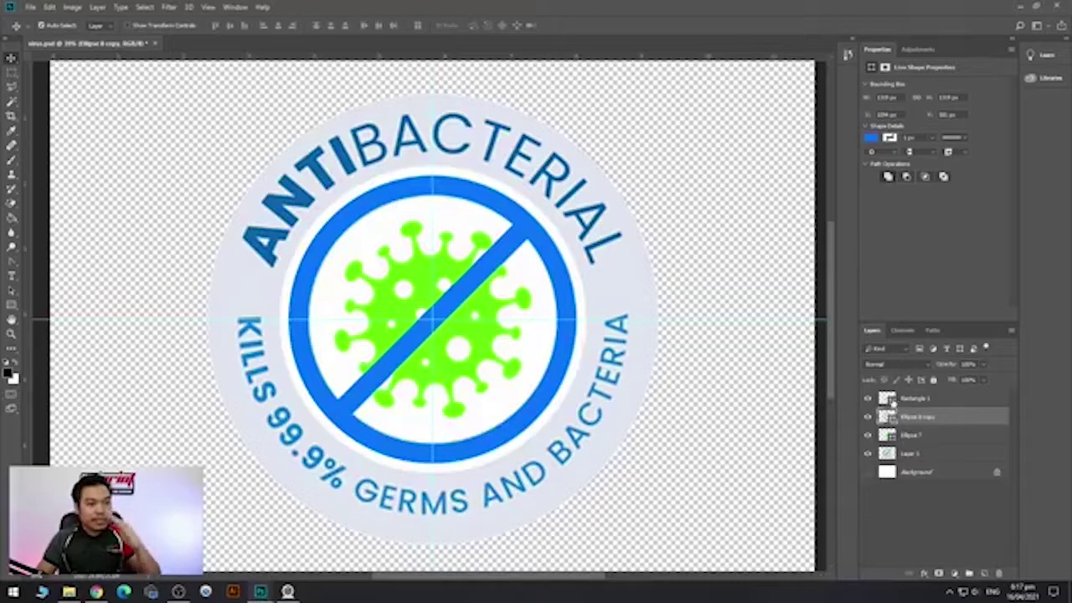
{"action": "left_click", "coordinate": [926, 400], "text": "shift"}
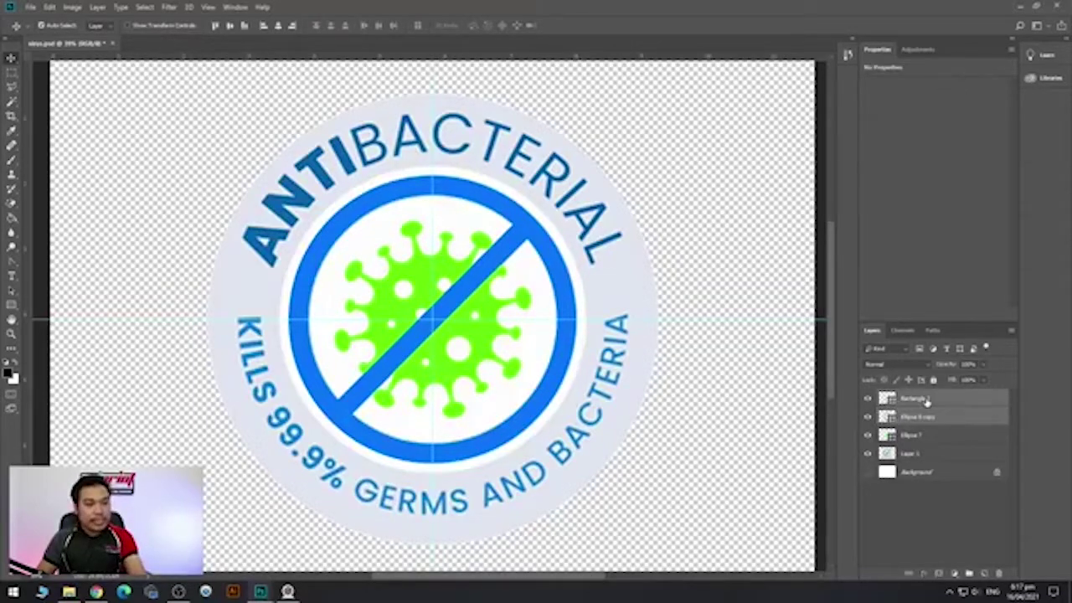
{"action": "right_click", "coordinate": [919, 394]}
{"action": "left_click", "coordinate": [835, 441]}
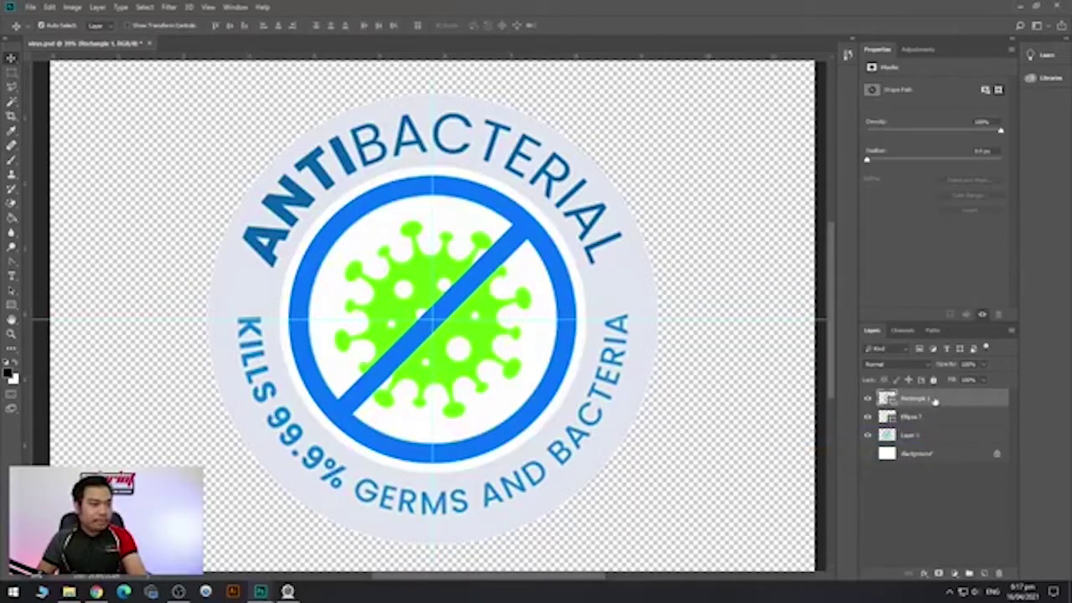
Merge the shape components of the ring and diagonal bar using the Path Selection tool's path operations.
{"action": "left_click", "coordinate": [11, 291]}
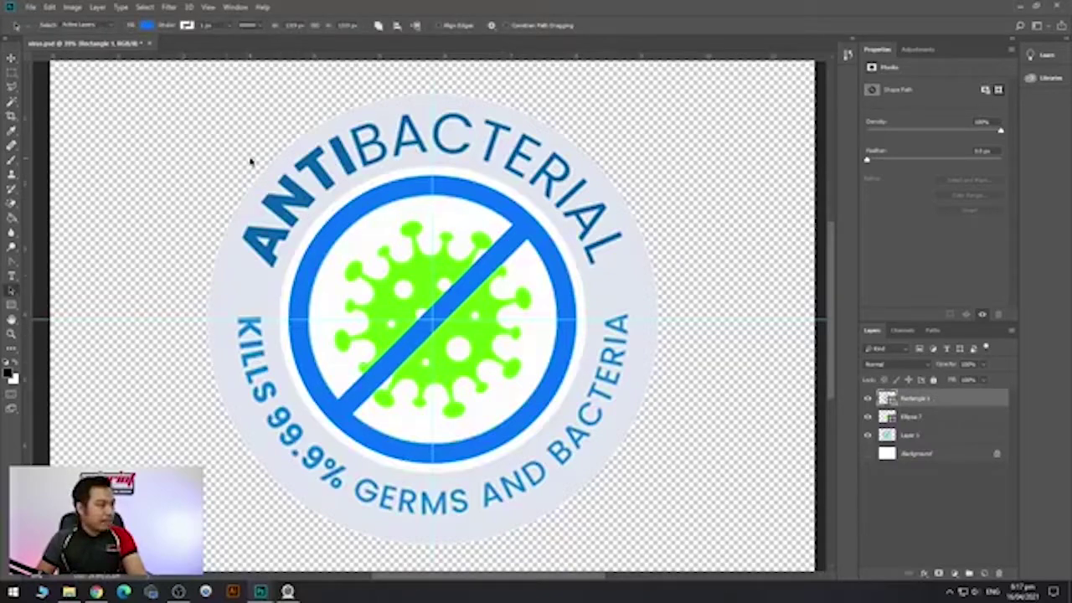
{"action": "scroll", "coordinate": [526, 244], "scroll_direction": "up", "scroll_amount": 6}
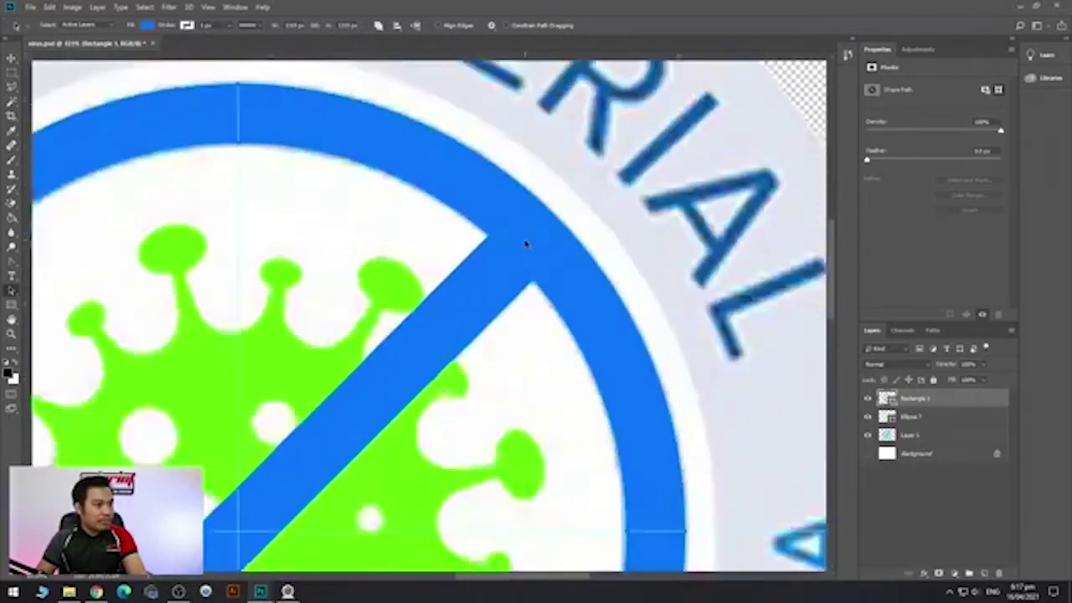
{"action": "scroll", "coordinate": [525, 244], "scroll_direction": "up", "scroll_amount": 4}
{"action": "scroll", "coordinate": [516, 214], "scroll_direction": "down", "scroll_amount": 3}
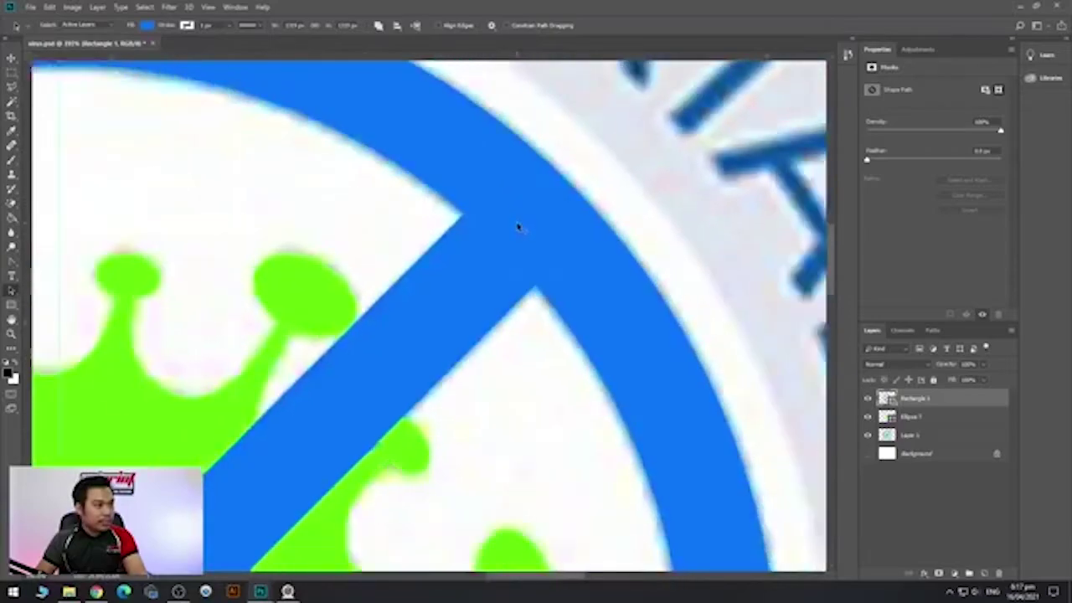
{"action": "scroll", "coordinate": [521, 235], "scroll_direction": "down", "scroll_amount": 4}
{"action": "scroll", "coordinate": [502, 209], "scroll_direction": "up", "scroll_amount": 5}
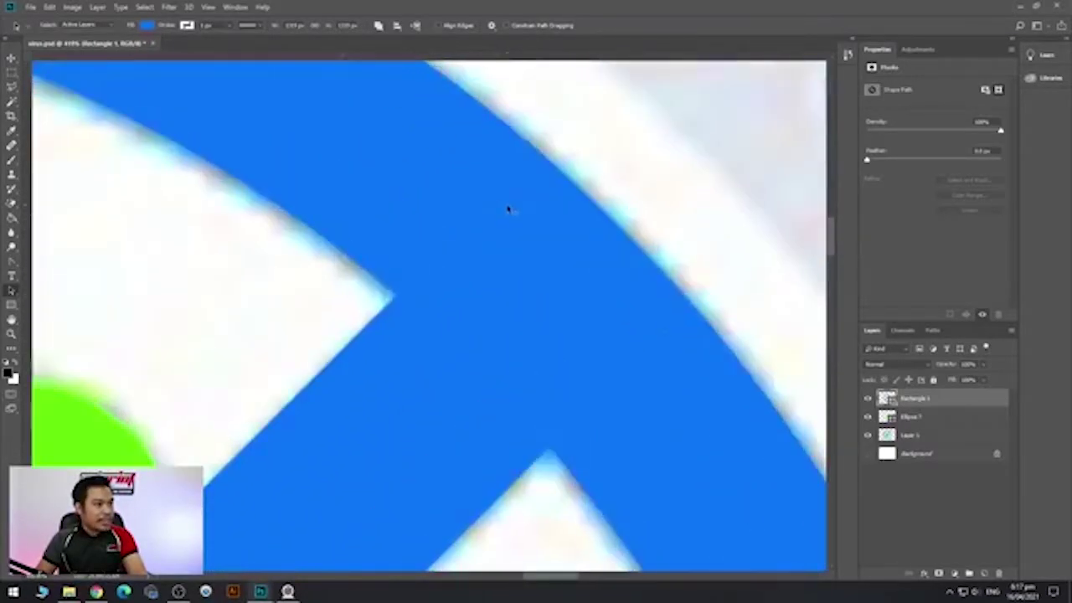
{"action": "scroll", "coordinate": [511, 201], "scroll_direction": "up", "scroll_amount": 2}
{"action": "scroll", "coordinate": [537, 201], "scroll_direction": "down", "scroll_amount": 4}
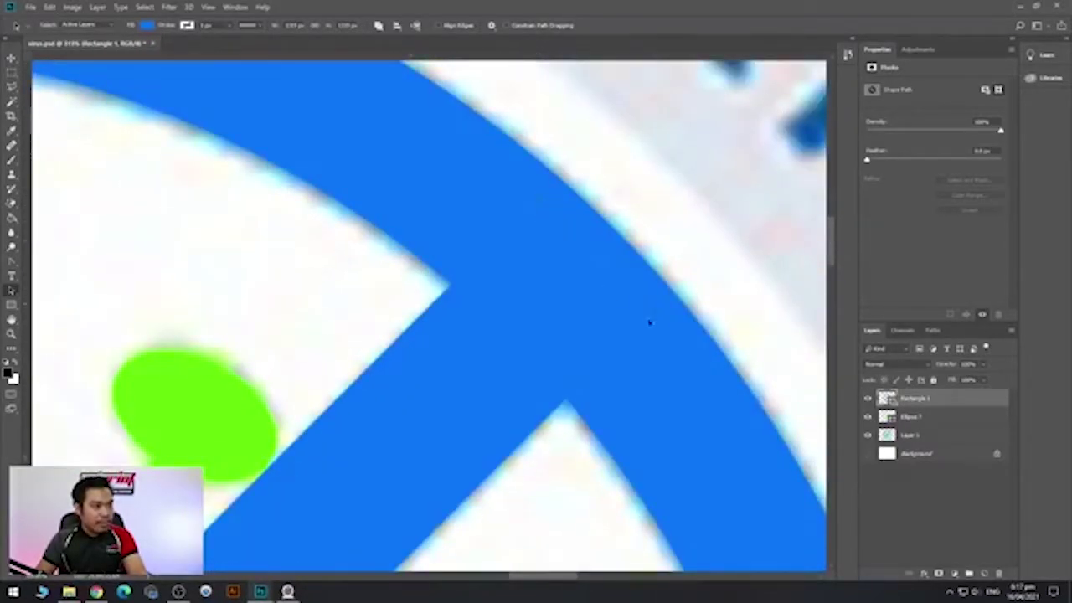
{"action": "scroll", "coordinate": [640, 318], "scroll_direction": "down", "scroll_amount": 6}
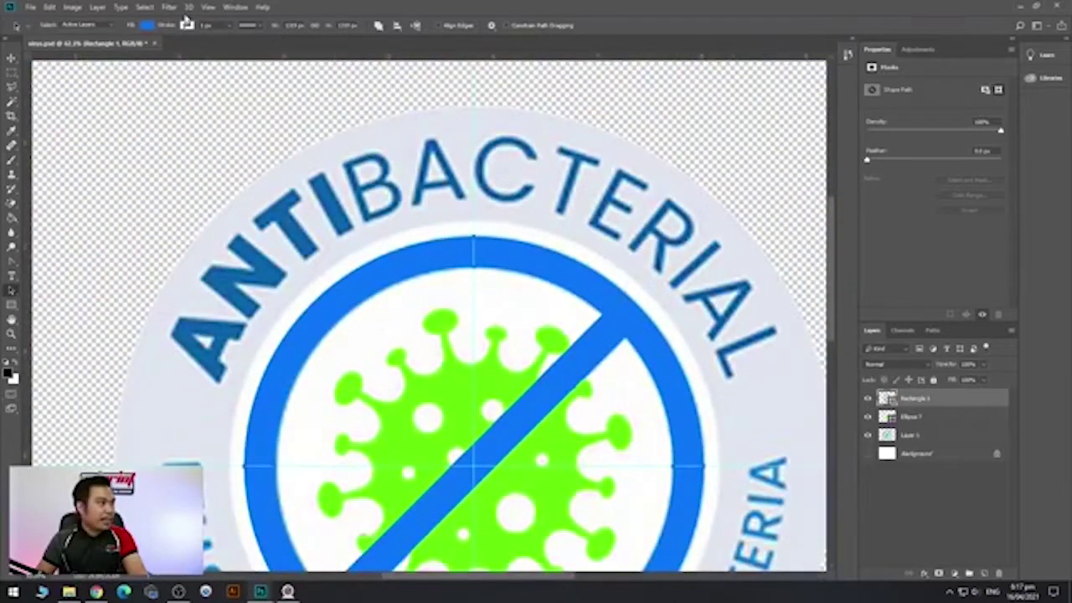
{"action": "left_click", "coordinate": [378, 26]}
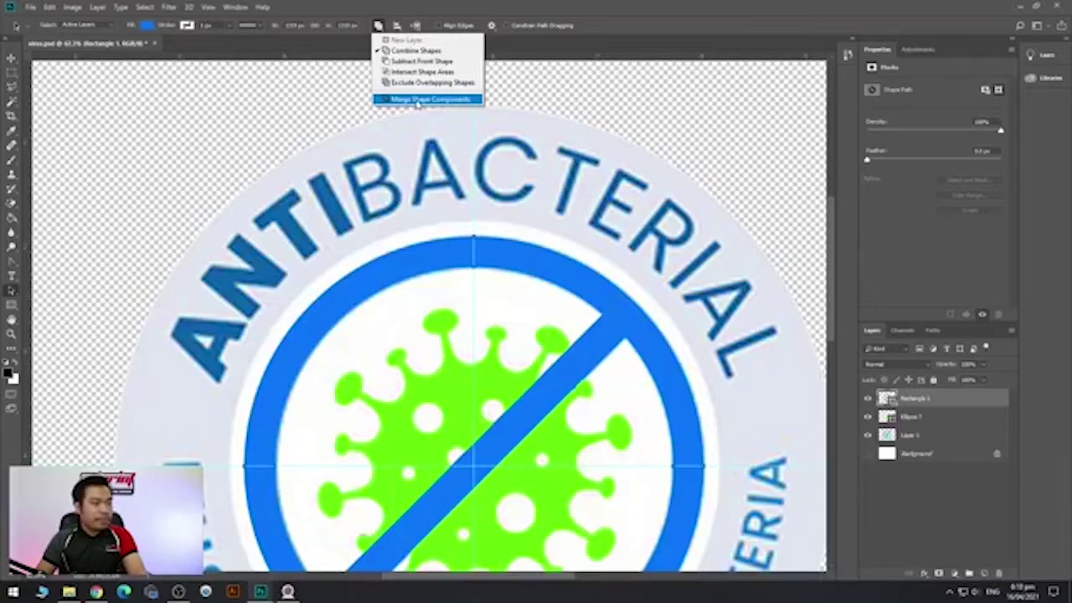
{"action": "left_click", "coordinate": [417, 99]}
Examine where the diagonal bar joins the ring and how the prohibition symbol sits over the virus.
{"action": "scroll", "coordinate": [599, 327], "scroll_direction": "up", "scroll_amount": 2}
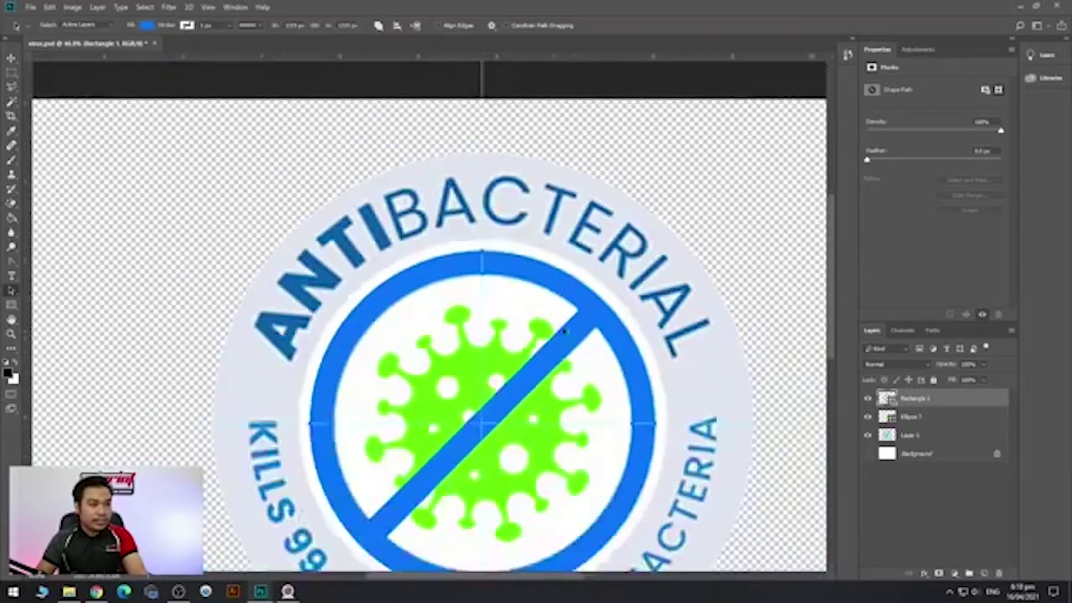
{"action": "scroll", "coordinate": [599, 327], "scroll_direction": "up", "scroll_amount": 4}
{"action": "scroll", "coordinate": [608, 343], "scroll_direction": "down", "scroll_amount": 4}
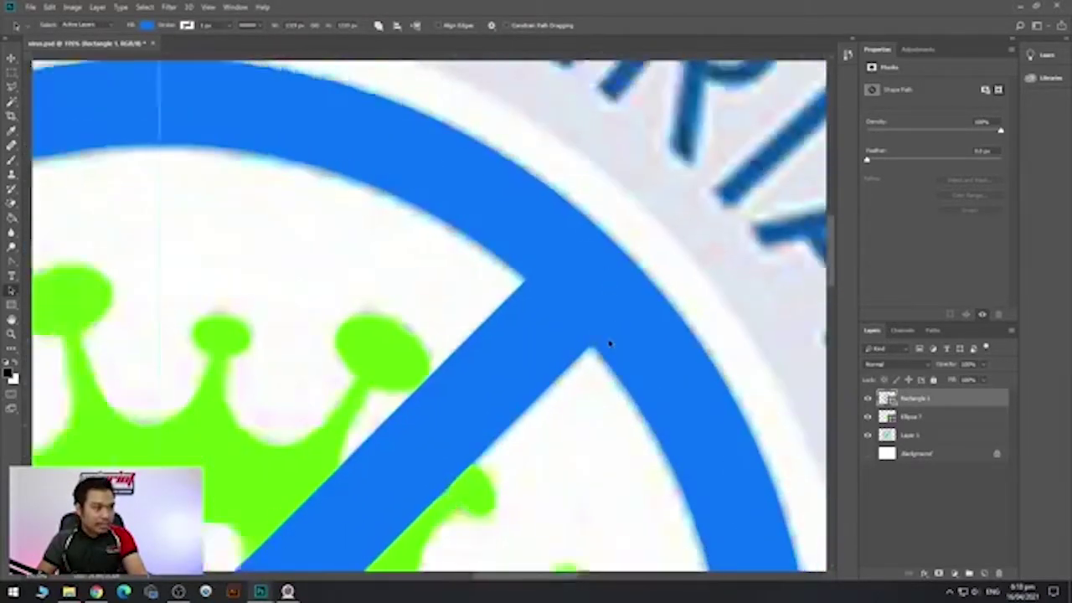
{"action": "scroll", "coordinate": [548, 338], "scroll_direction": "down", "scroll_amount": 5}
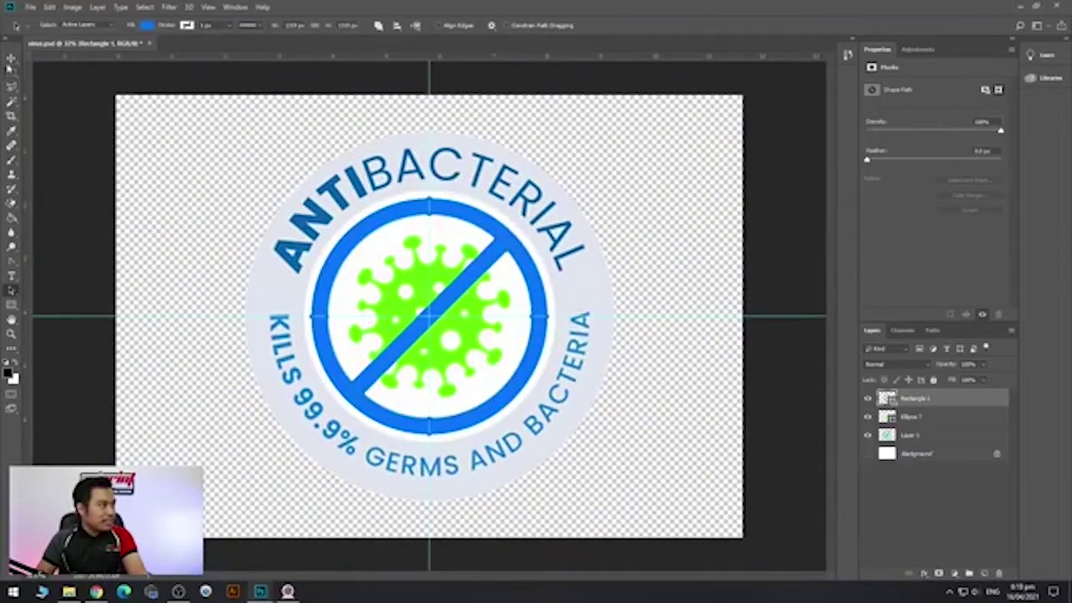
{"action": "key", "text": "v"}
{"action": "scroll", "coordinate": [486, 293], "scroll_direction": "up", "scroll_amount": 1}
{"action": "scroll", "coordinate": [491, 319], "scroll_direction": "down", "scroll_amount": 2}
{"action": "scroll", "coordinate": [478, 354], "scroll_direction": "up", "scroll_amount": 4}
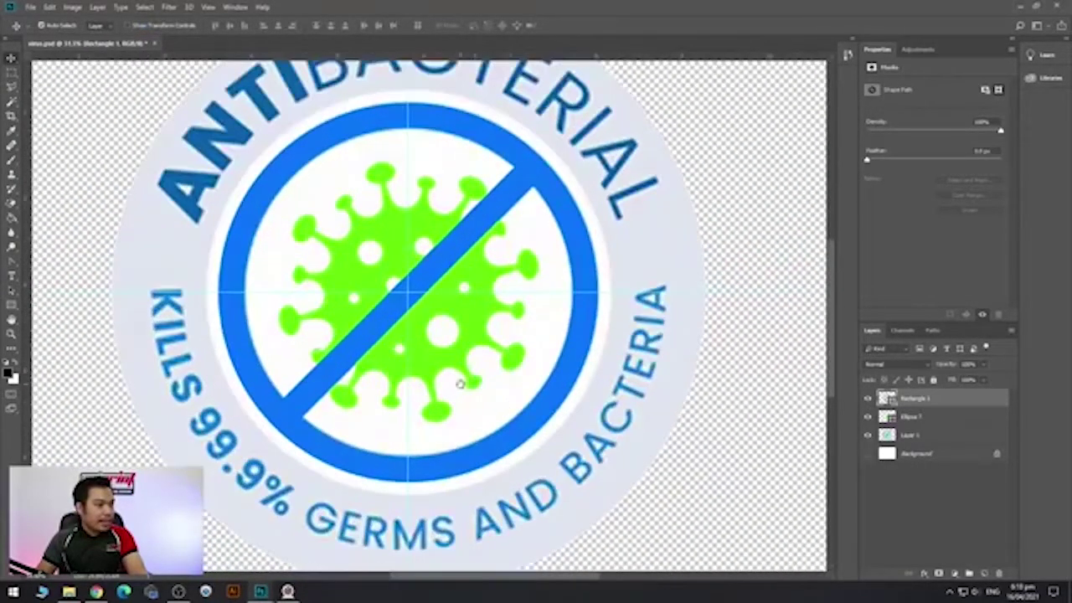
{"action": "scroll", "coordinate": [492, 350], "scroll_direction": "down", "scroll_amount": 2}
{"action": "scroll", "coordinate": [495, 344], "scroll_direction": "up", "scroll_amount": 3}
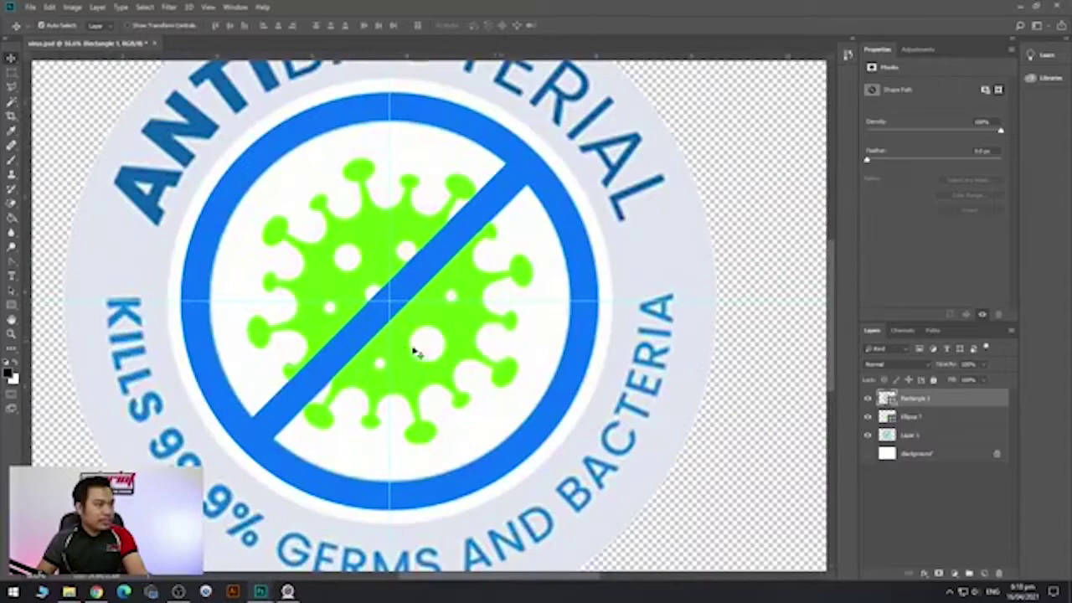
{"action": "scroll", "coordinate": [402, 345], "scroll_direction": "down", "scroll_amount": 1}
{"action": "scroll", "coordinate": [394, 248], "scroll_direction": "down", "scroll_amount": 2}
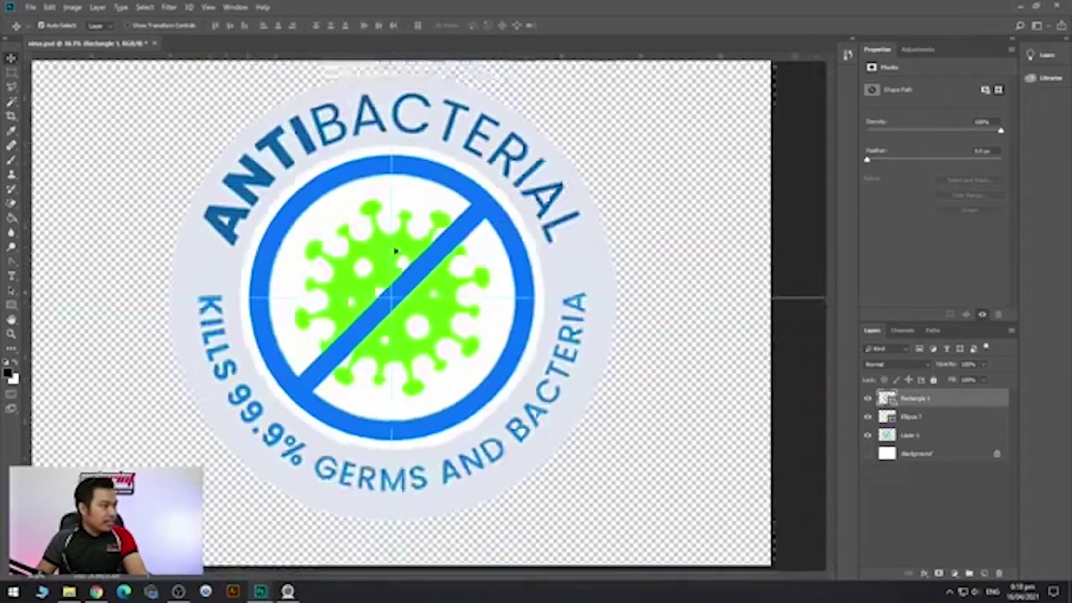
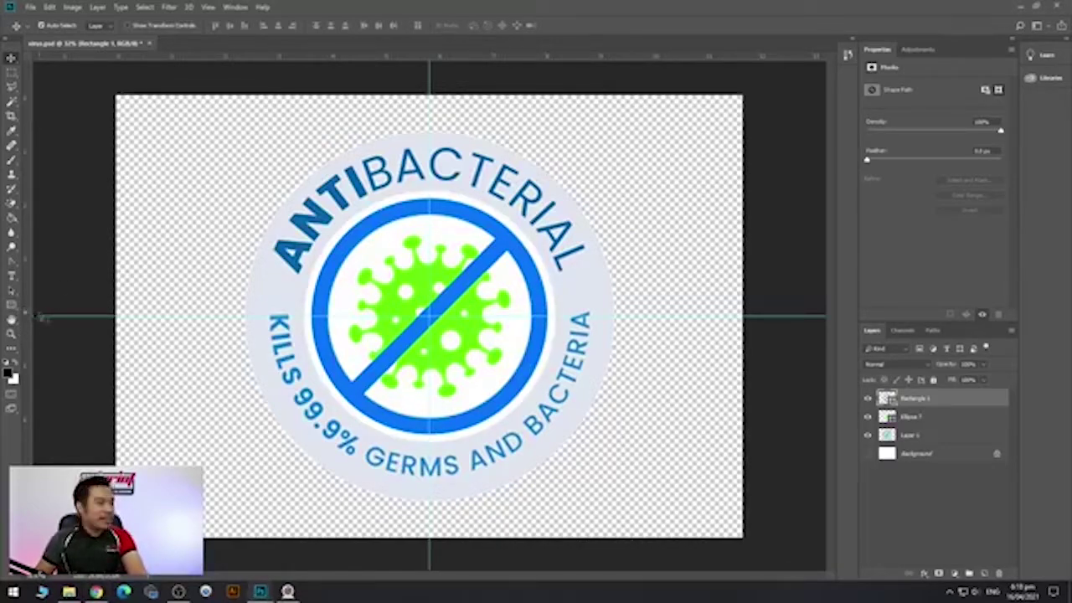
Draw a circle about 2086 px in diameter with the Ellipse tool over the badge's outer disc.
{"action": "left_click", "coordinate": [11, 305]}
{"action": "left_click", "coordinate": [50, 326]}
{"action": "right_click", "coordinate": [11, 305]}
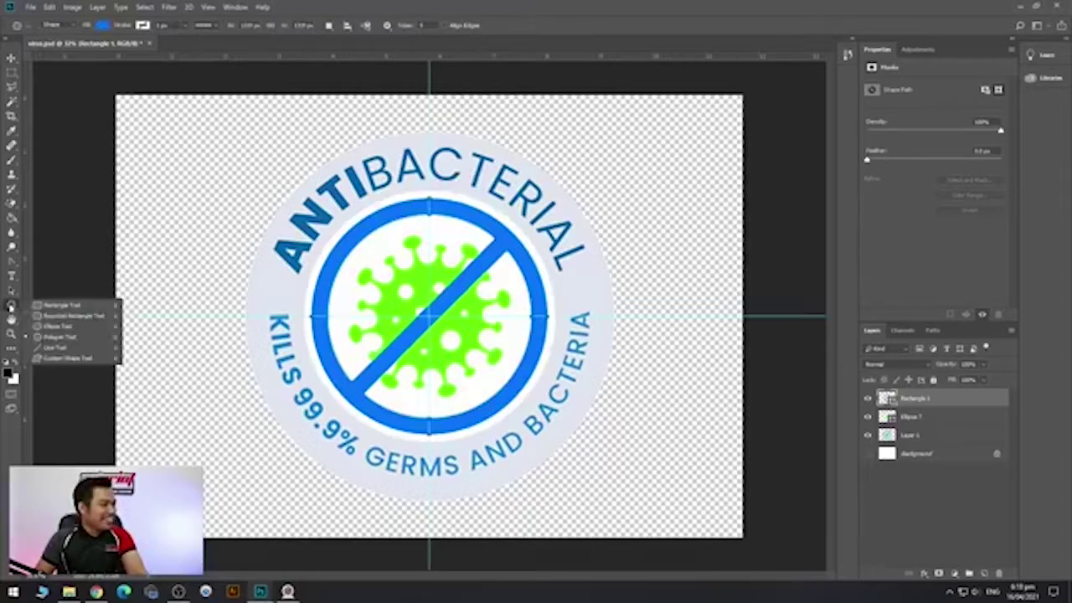
{"action": "left_click", "coordinate": [57, 327]}
{"action": "left_click_drag", "start_coordinate": [261, 130], "coordinate": [652, 504]}
{"action": "left_click", "coordinate": [11, 59]}
{"action": "left_click_drag", "start_coordinate": [469, 218], "coordinate": [464, 222]}
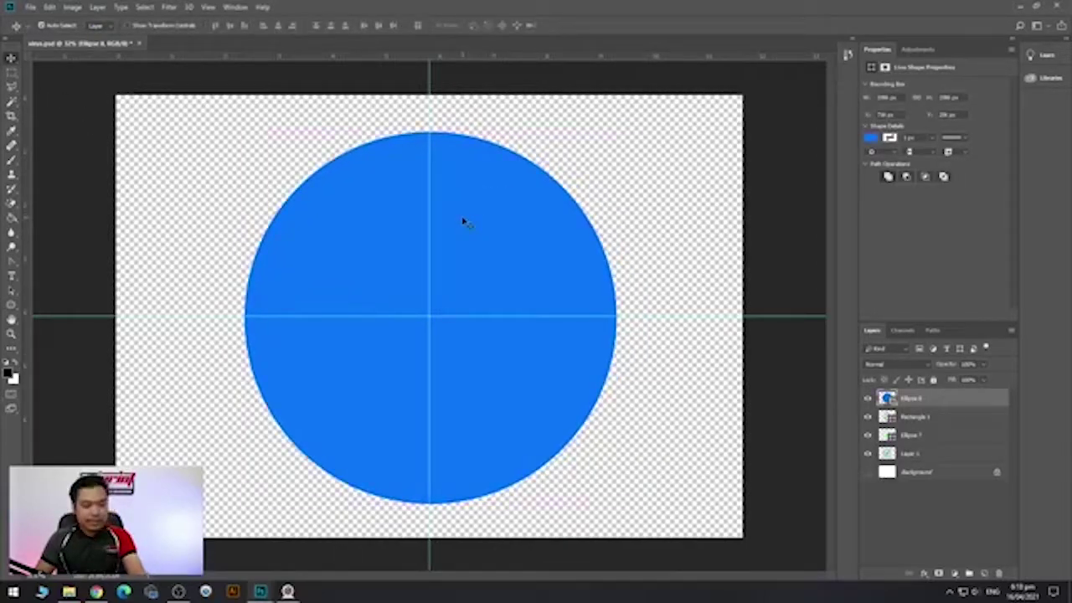
Send the new circle behind the reference badge and position it to line up with the badge's outer disc.
{"action": "key", "text": "ctrl+shift+["}
{"action": "key", "text": "ctrl+t"}
{"action": "left_click_drag", "start_coordinate": [574, 291], "coordinate": [572, 289]}
{"action": "key", "text": "Return"}
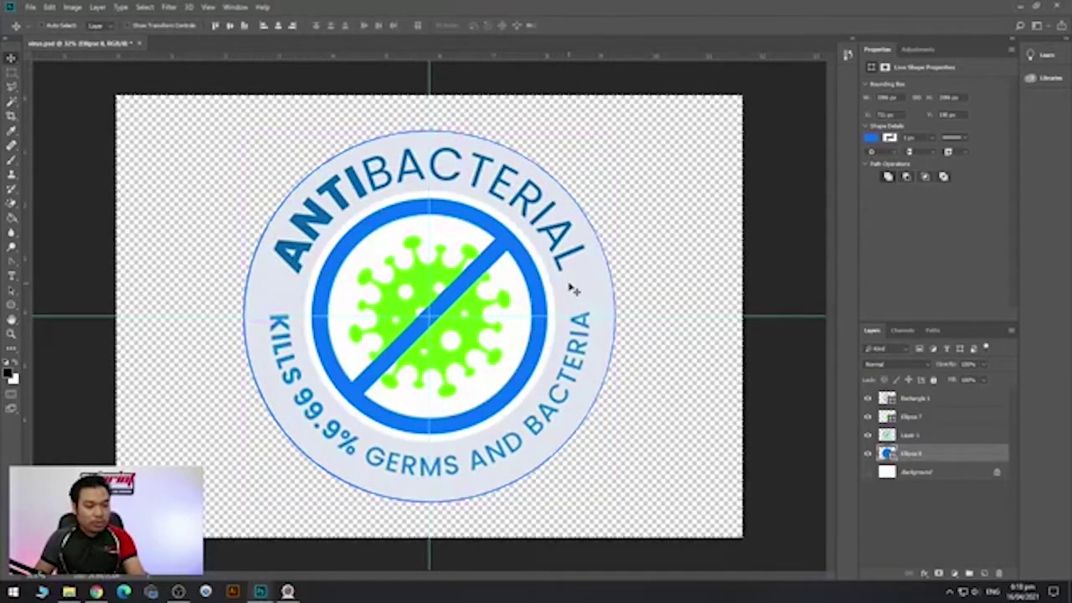
{"action": "left_click", "coordinate": [230, 26]}
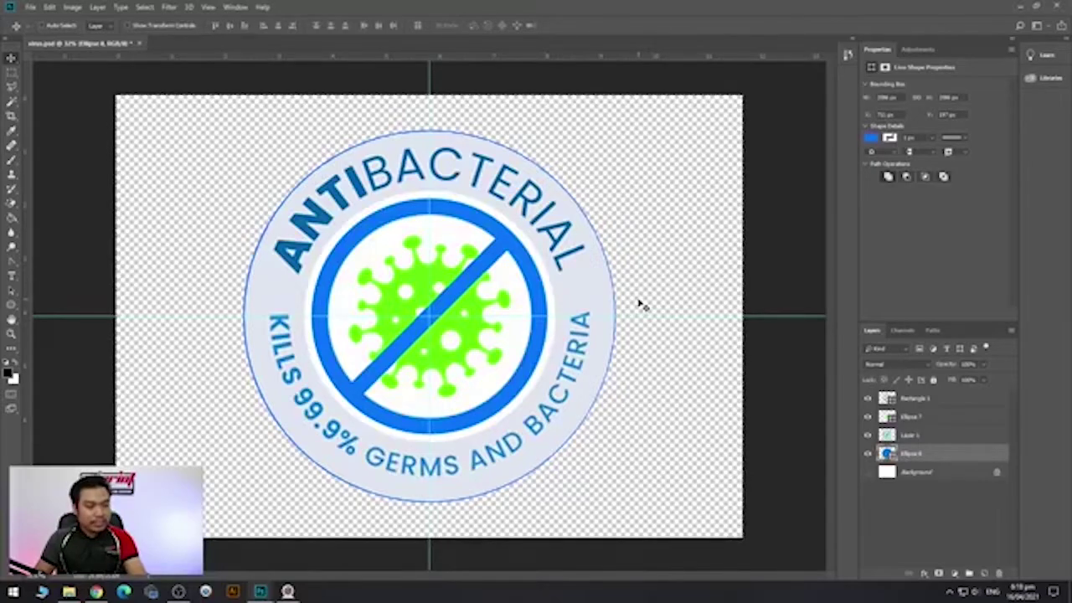
Scale the circle down to about 2072 px so its edge matches the reference badge's outer edge.
{"action": "scroll", "coordinate": [528, 209], "scroll_direction": "up", "scroll_amount": 6}
{"action": "scroll", "coordinate": [542, 176], "scroll_direction": "down", "scroll_amount": 4}
{"action": "scroll", "coordinate": [553, 163], "scroll_direction": "up", "scroll_amount": 5}
{"action": "key", "text": "ctrl+t"}
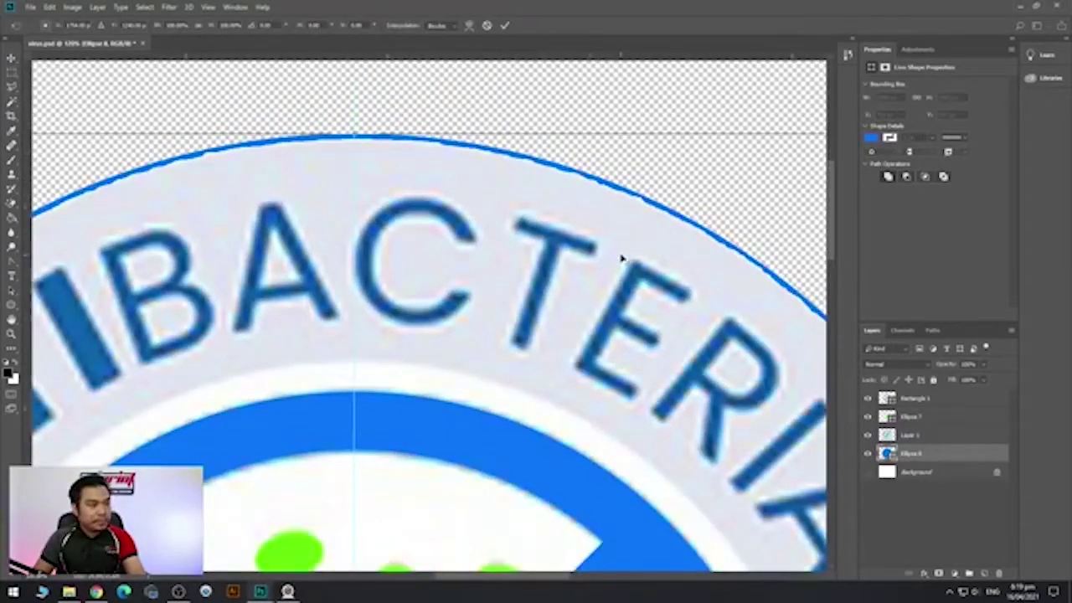
{"action": "scroll", "coordinate": [623, 260], "scroll_direction": "down", "scroll_amount": 5}
{"action": "left_click_drag", "start_coordinate": [802, 204], "coordinate": [800, 207]}
{"action": "key", "text": "Return"}
{"action": "key", "text": "Return"}
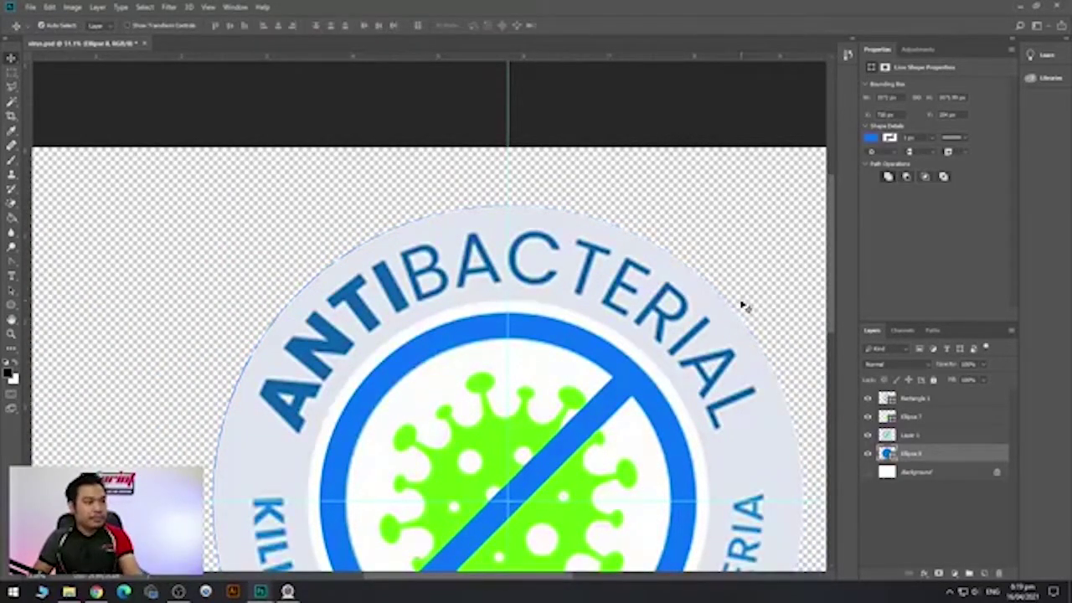
{"action": "key", "text": "ctrl+0"}
{"action": "left_click", "coordinate": [609, 283]}
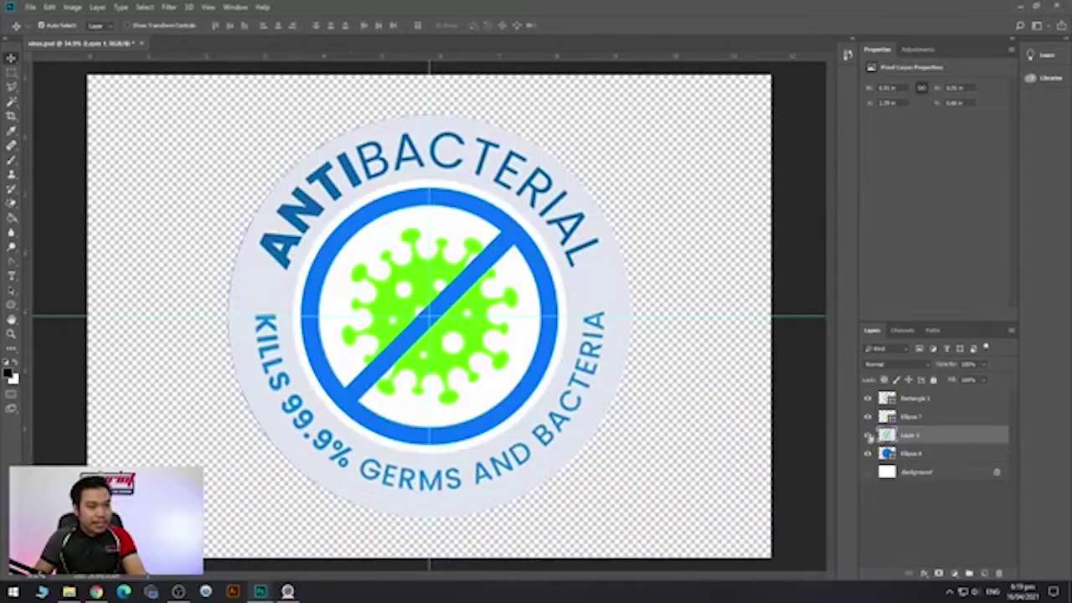
Recolour the outer circle with the pale tint sampled from the reference badge's outer band.
{"action": "double_click", "coordinate": [886, 454]}
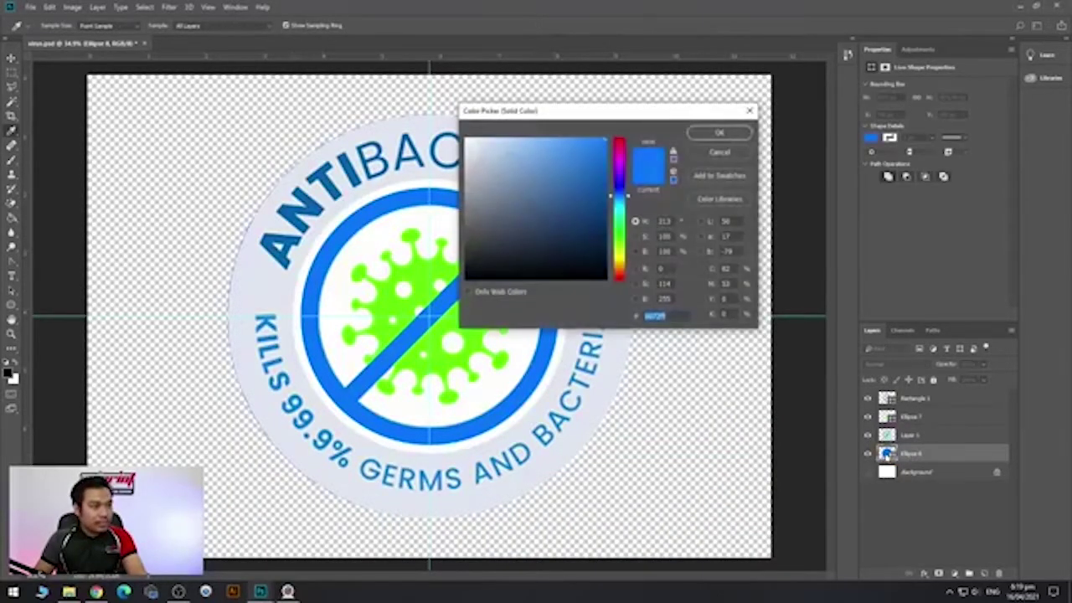
{"action": "left_click", "coordinate": [392, 124]}
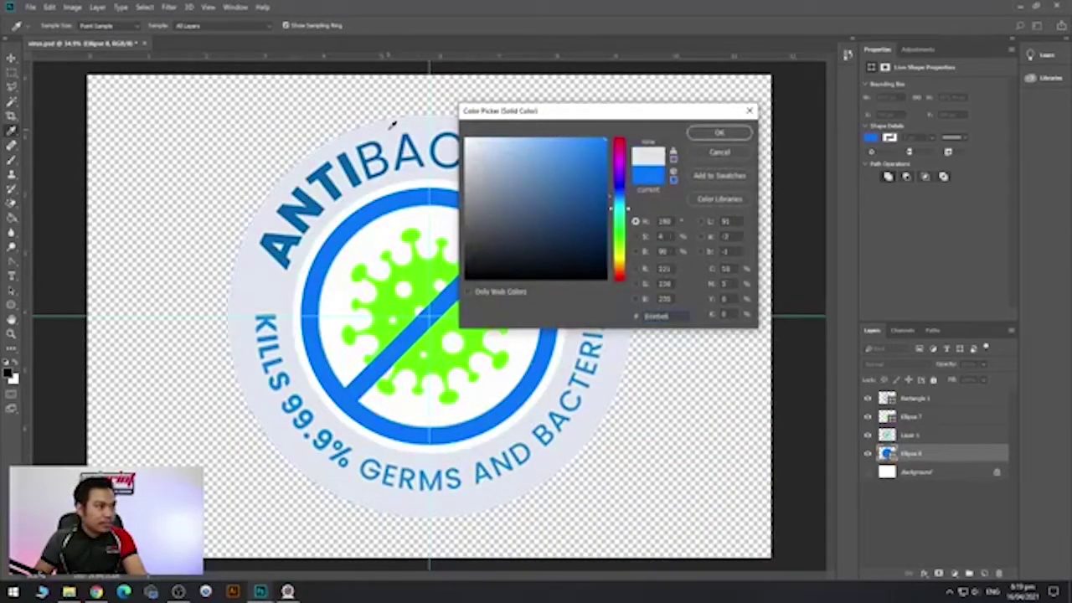
{"action": "left_click", "coordinate": [718, 132]}
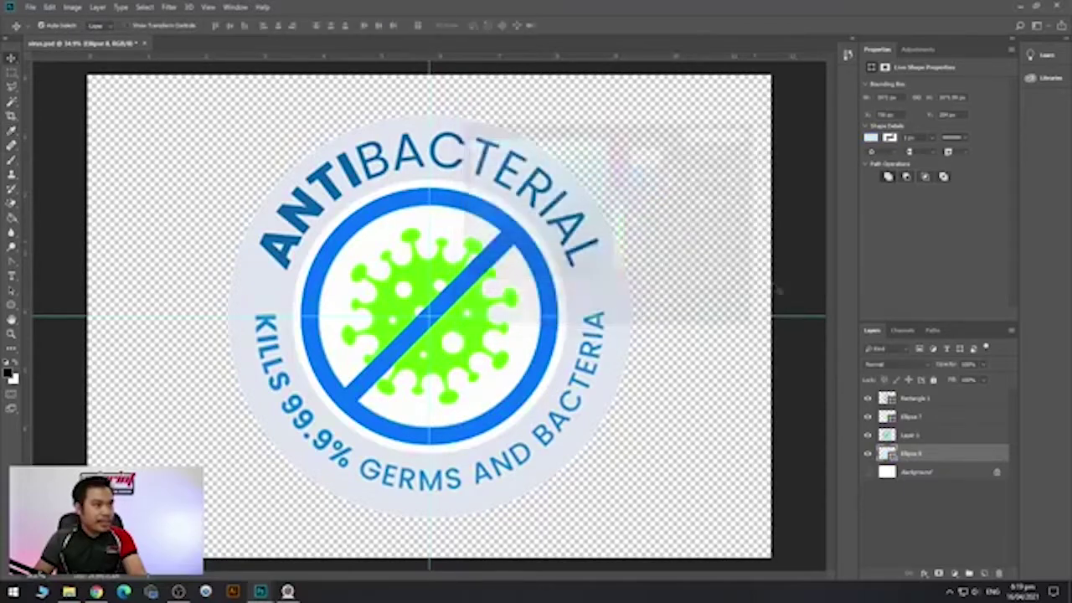
Compare the outer circle's fill and edge with the reference badge by toggling Layer 1's visibility.
{"action": "left_click", "coordinate": [867, 435]}
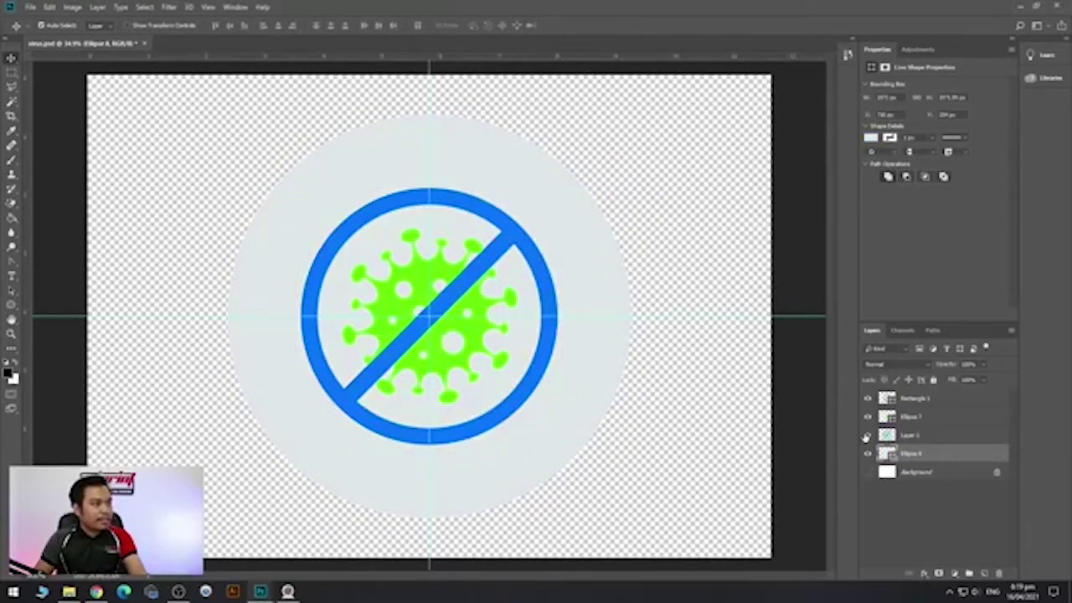
{"action": "left_click", "coordinate": [867, 436]}
{"action": "left_click", "coordinate": [867, 435]}
{"action": "left_click", "coordinate": [866, 435]}
{"action": "left_click", "coordinate": [867, 435]}
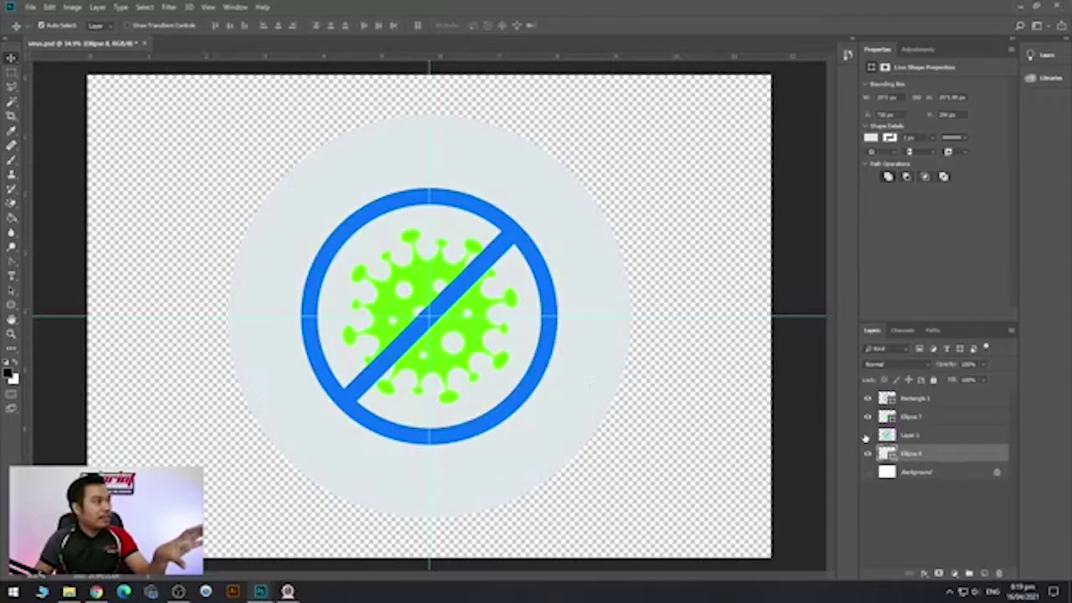
{"action": "left_click", "coordinate": [867, 436]}
{"action": "double_click", "coordinate": [886, 453]}
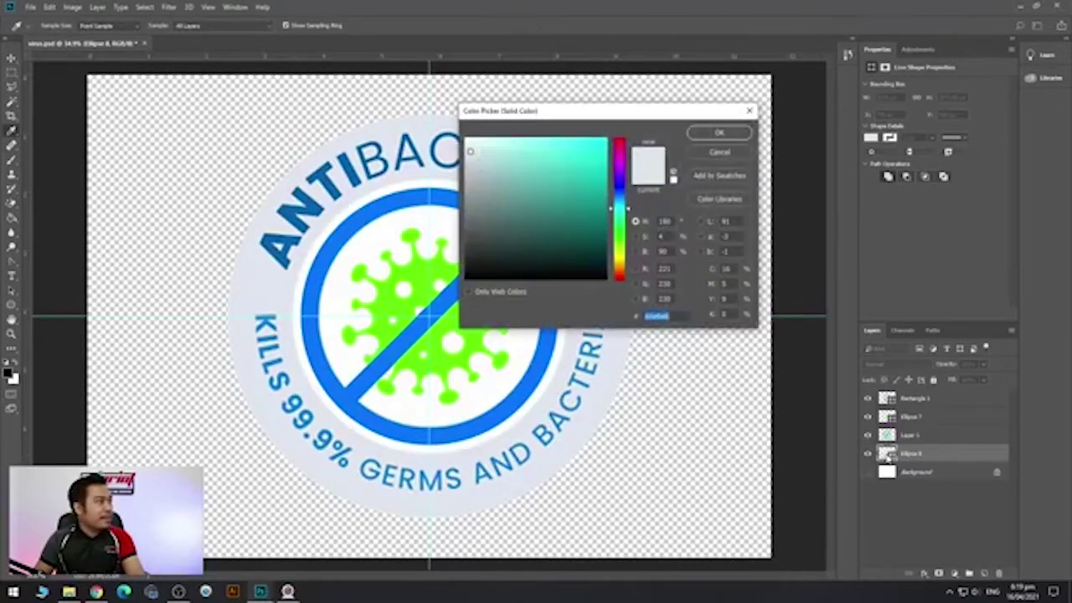
{"action": "left_click", "coordinate": [750, 111]}
{"action": "scroll", "coordinate": [371, 91], "scroll_direction": "up", "scroll_amount": 5}
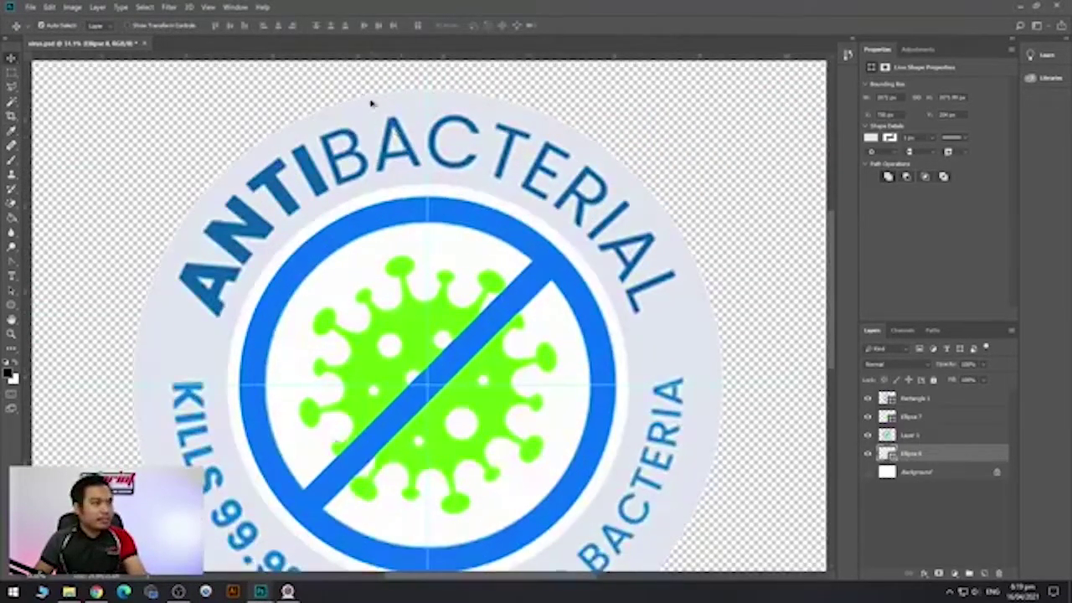
{"action": "scroll", "coordinate": [388, 165], "scroll_direction": "down", "scroll_amount": 5}
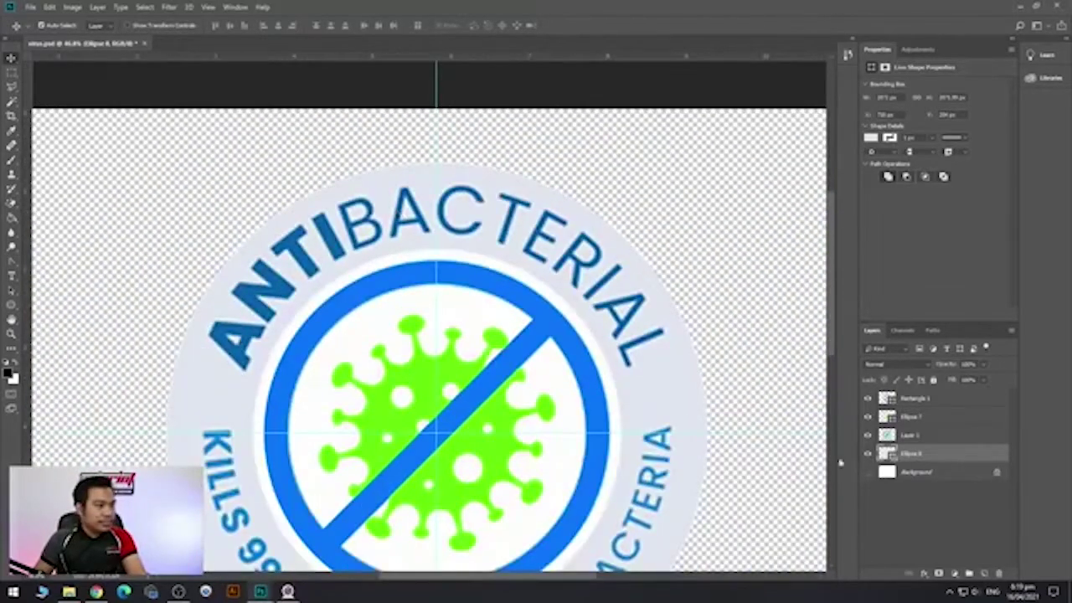
Recolour the outer circle to a lighter grey, compare it with the reference badge, and leave Layer 1 hidden.
{"action": "left_click", "coordinate": [867, 436]}
{"action": "double_click", "coordinate": [886, 453]}
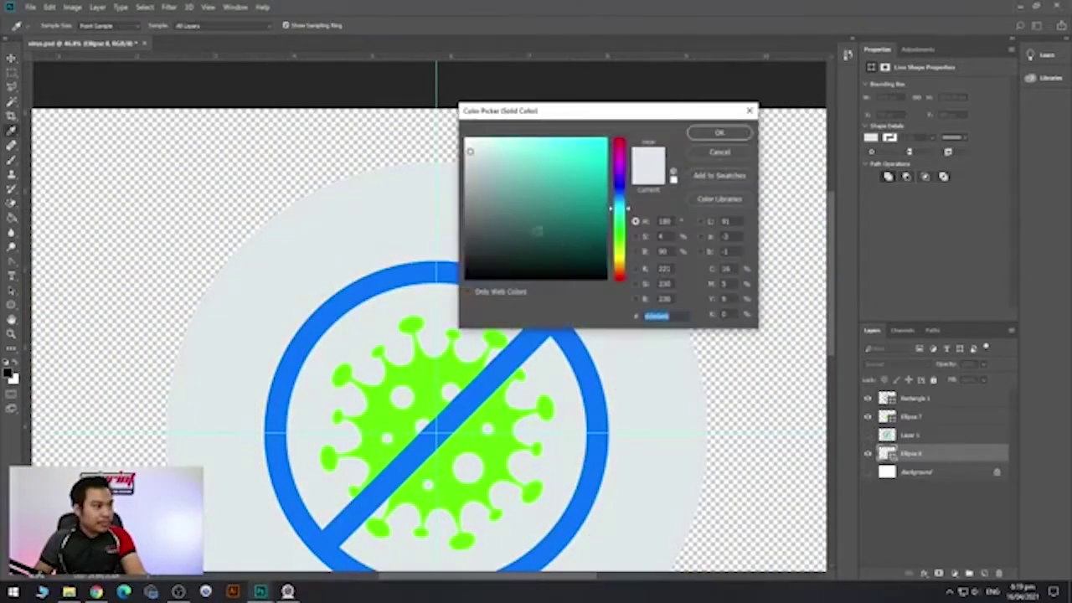
{"action": "left_click", "coordinate": [719, 132]}
{"action": "scroll", "coordinate": [634, 302], "scroll_direction": "down", "scroll_amount": 2}
{"action": "scroll", "coordinate": [635, 302], "scroll_direction": "up", "scroll_amount": 2}
{"action": "scroll", "coordinate": [635, 302], "scroll_direction": "down", "scroll_amount": 2}
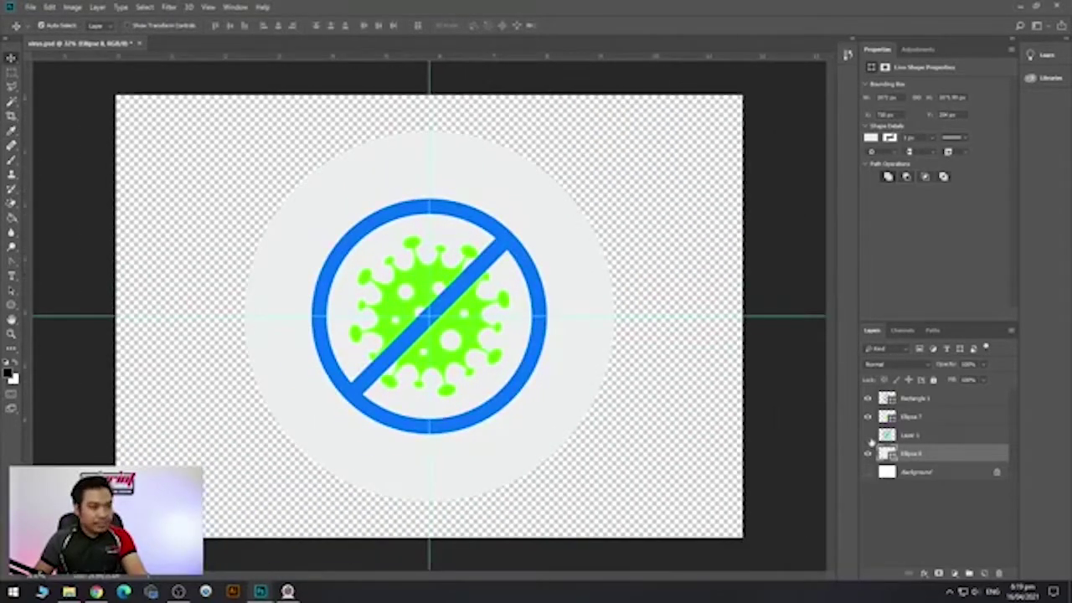
{"action": "left_click", "coordinate": [867, 436]}
{"action": "left_click", "coordinate": [868, 436]}
{"action": "left_click", "coordinate": [868, 436]}
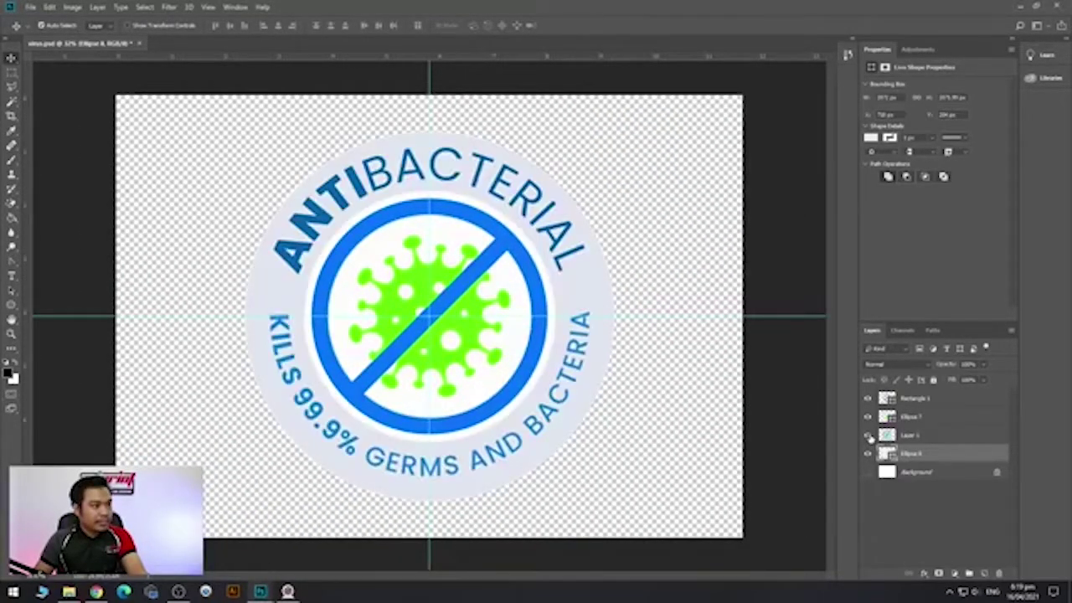
{"action": "left_click", "coordinate": [868, 435]}
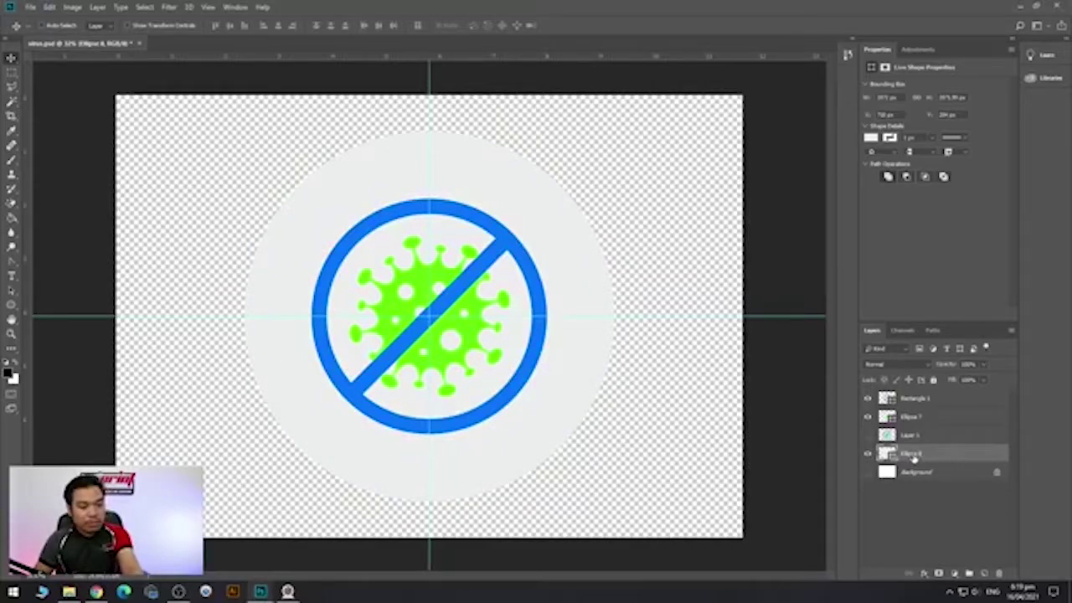
Duplicate the outer circle and scale the copy about its centre to about 70%, slightly larger than the prohibition ring.
{"action": "key", "text": "ctrl+j"}
{"action": "key", "text": "ctrl+t"}
{"action": "left_click_drag", "start_coordinate": [613, 131], "coordinate": [567, 199]}
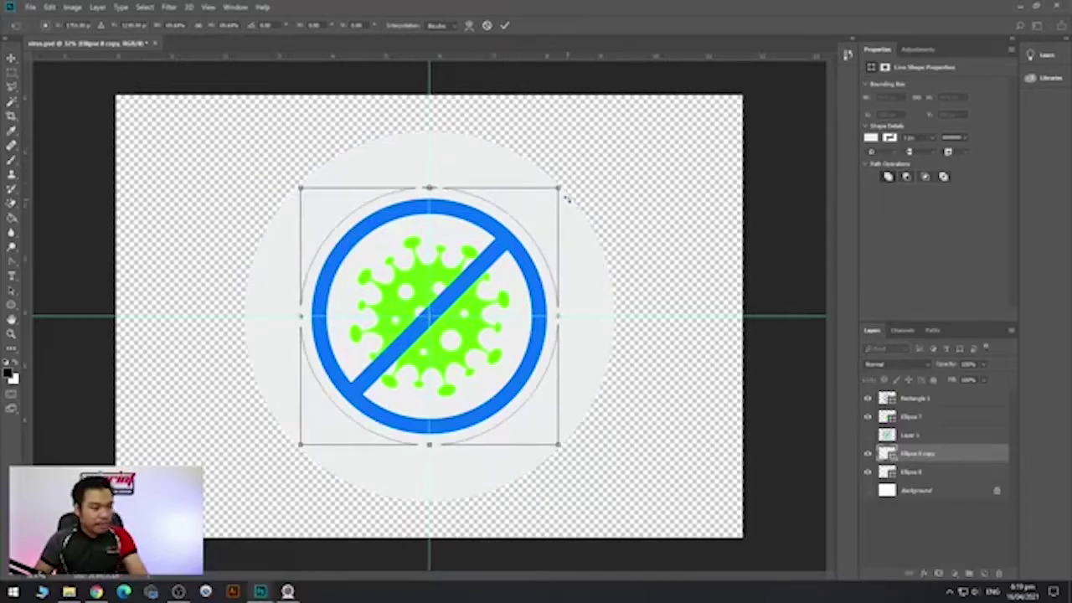
{"action": "key", "text": "Return"}
Fill the smaller circle copy behind the prohibition ring with white.
{"action": "double_click", "coordinate": [883, 457]}
{"action": "left_click_drag", "start_coordinate": [490, 151], "coordinate": [467, 138]}
{"action": "left_click", "coordinate": [720, 134]}
Show the reference badge on Layer 1 and move it to the top of the layer stack.
{"action": "left_click", "coordinate": [868, 434]}
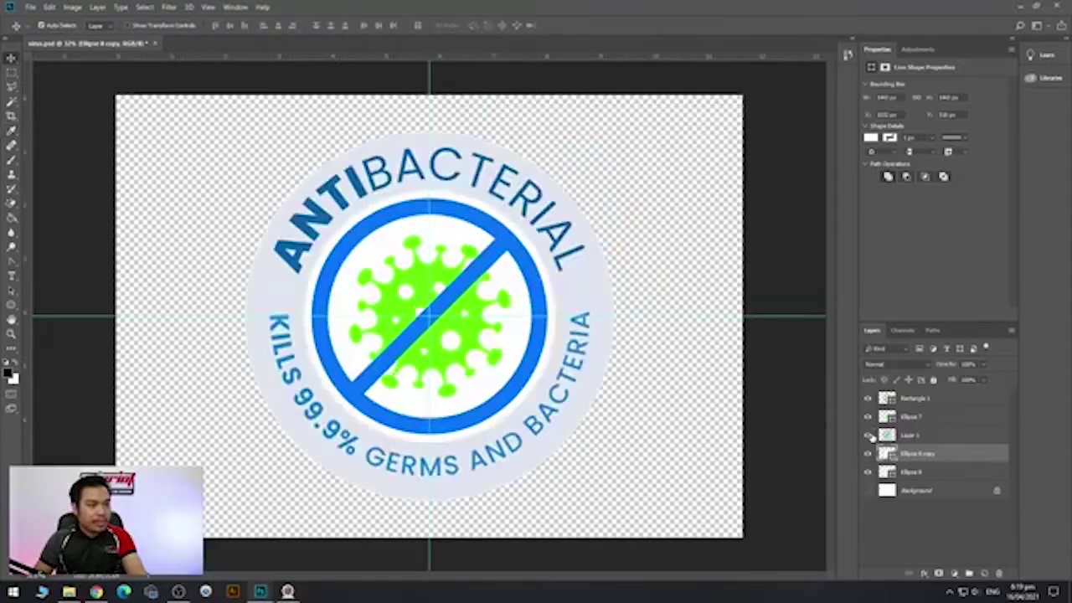
{"action": "left_click", "coordinate": [928, 442]}
{"action": "left_click_drag", "start_coordinate": [928, 442], "coordinate": [909, 402]}
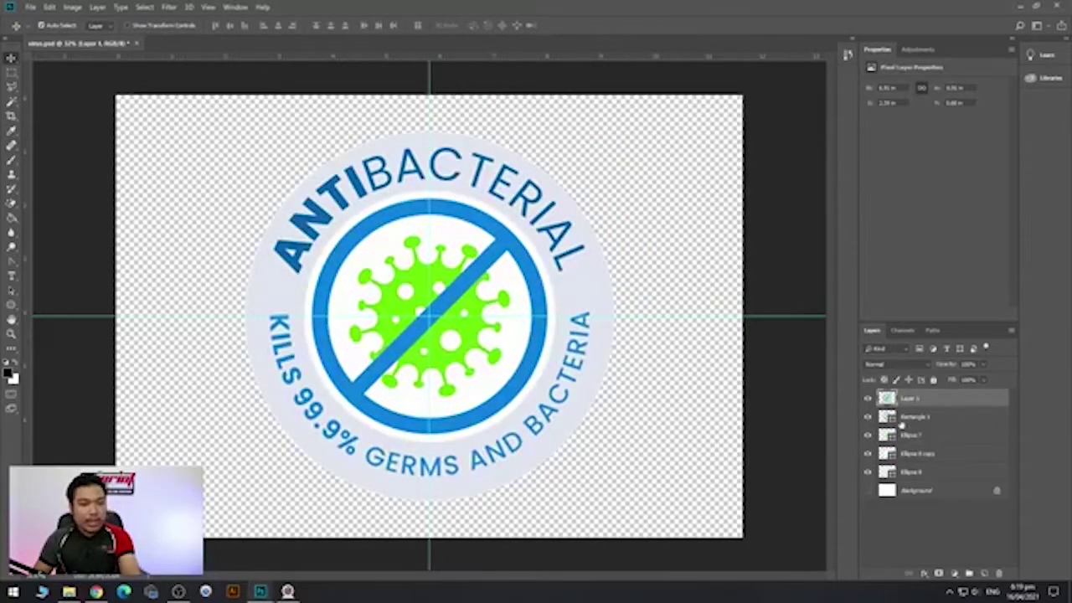
Hide the Layer 1 reference and shrink the white circle behind the blue ring to 1399 px wide.
{"action": "left_click", "coordinate": [868, 399]}
{"action": "left_click", "coordinate": [868, 399]}
{"action": "left_click", "coordinate": [869, 398]}
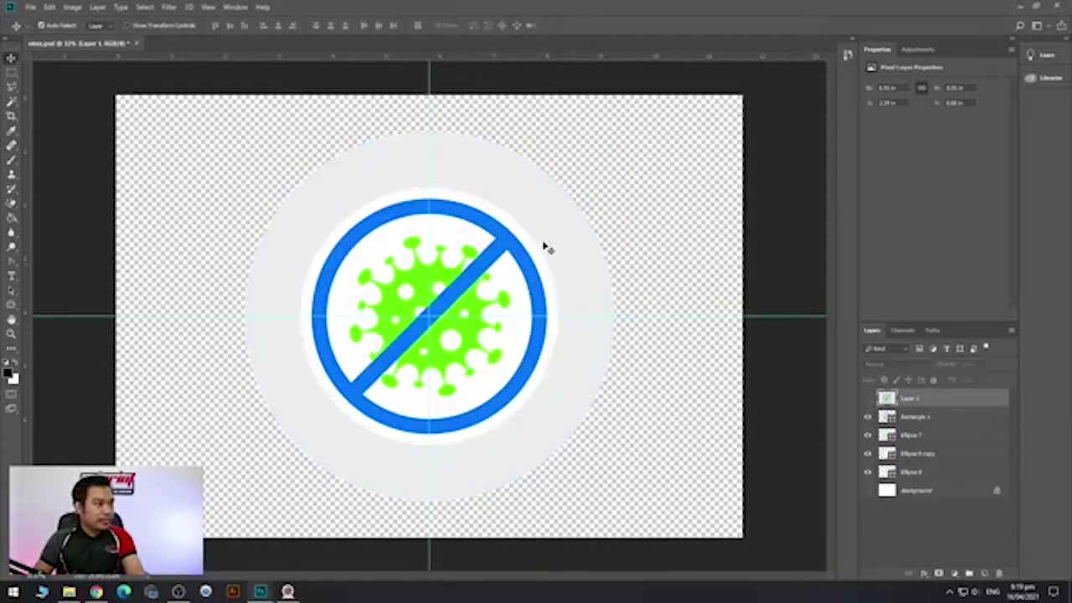
{"action": "left_click", "coordinate": [518, 227]}
{"action": "key", "text": "ctrl+t"}
{"action": "left_click_drag", "start_coordinate": [560, 187], "coordinate": [560, 191]}
{"action": "key", "text": "Return"}
Show the Layer 1 reference and scale the white circle on Ellipse 8 copy up to 1411 px to match it.
{"action": "left_click", "coordinate": [867, 399]}
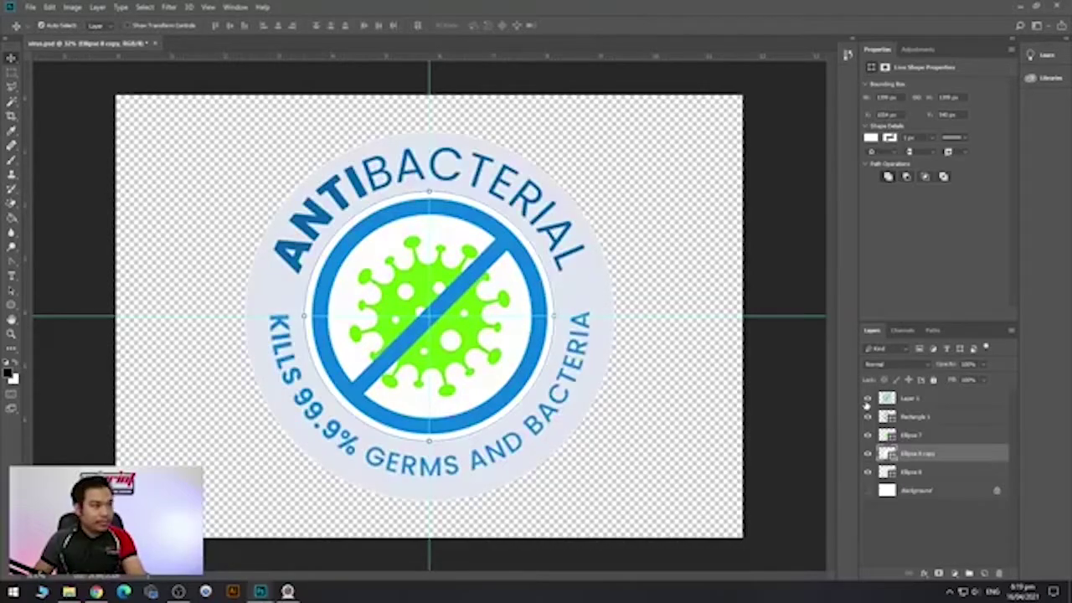
{"action": "left_click", "coordinate": [866, 399]}
{"action": "left_click", "coordinate": [867, 399]}
{"action": "scroll", "coordinate": [494, 203], "scroll_direction": "up", "scroll_amount": 2}
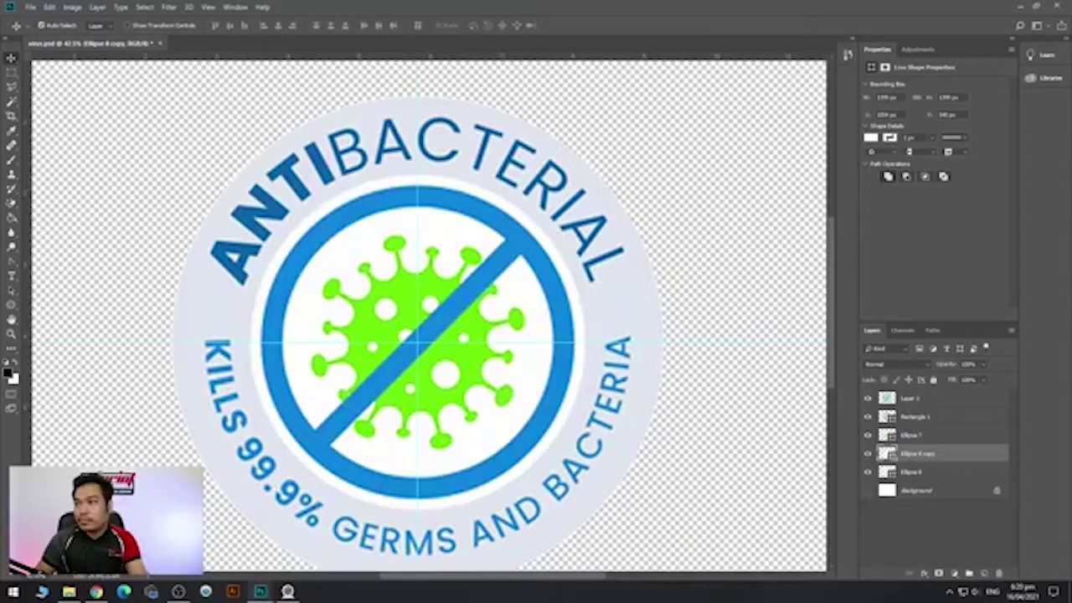
{"action": "left_click", "coordinate": [903, 439]}
{"action": "left_click", "coordinate": [910, 455]}
{"action": "key", "text": "ctrl+t"}
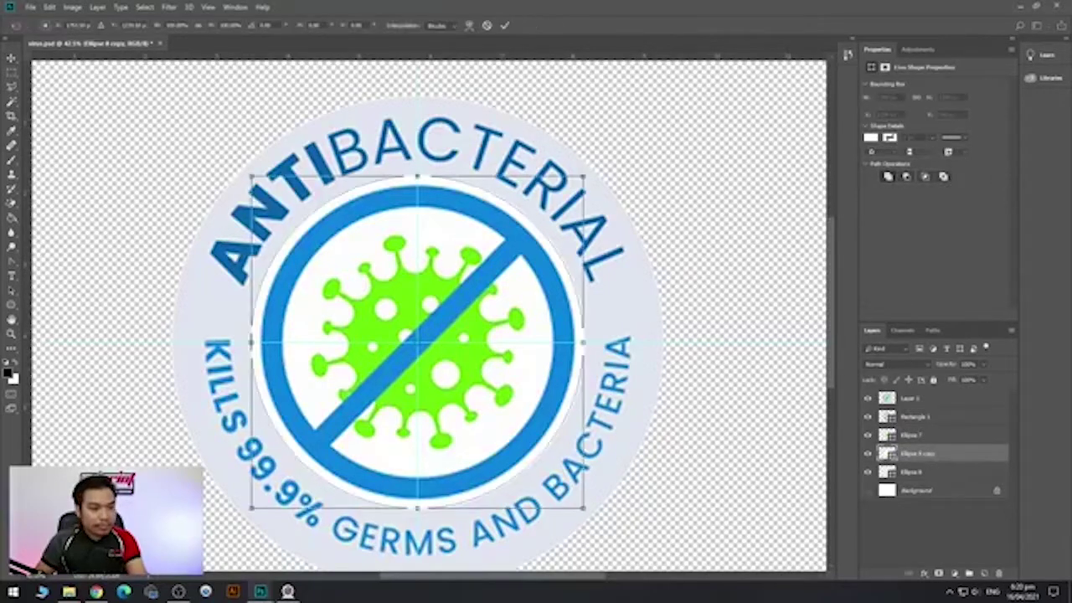
{"action": "left_click_drag", "start_coordinate": [588, 171], "coordinate": [590, 171]}
{"action": "key", "text": "Return"}
{"action": "scroll", "coordinate": [567, 289], "scroll_direction": "down", "scroll_amount": 3}
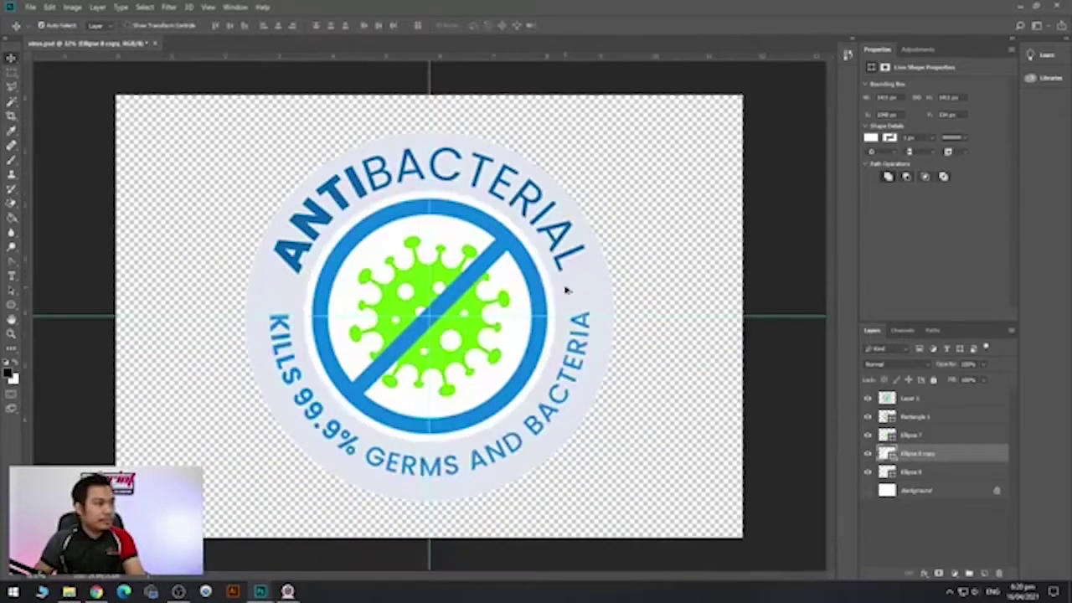
Compare the redrawn badge with the Layer 1 reference and leave the reference hidden.
{"action": "left_click", "coordinate": [556, 267]}
{"action": "left_click", "coordinate": [867, 398]}
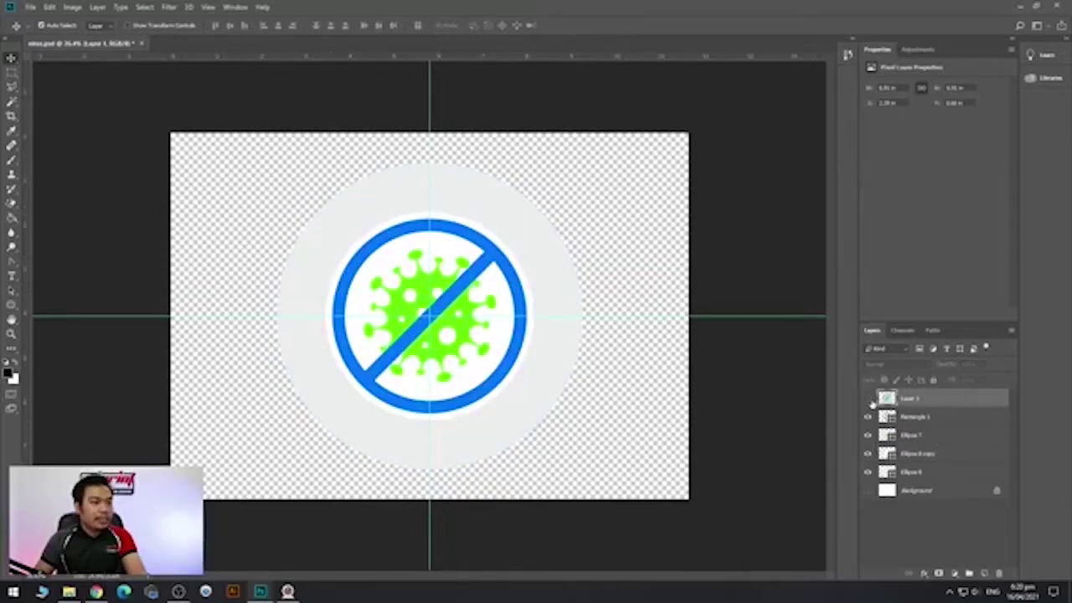
{"action": "key", "text": "ctrl+plus"}
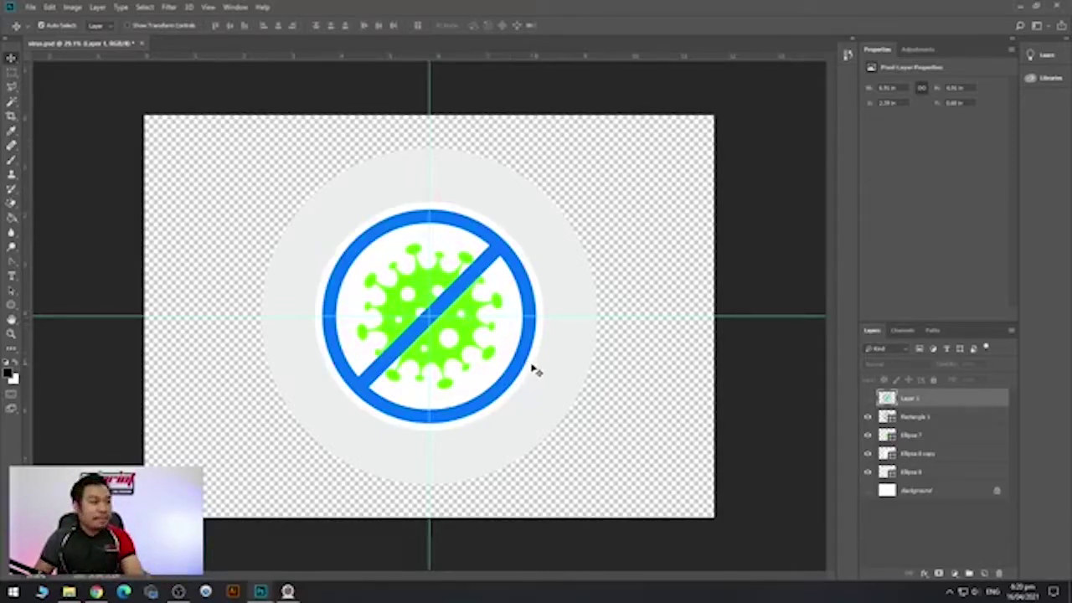
{"action": "key", "text": "ctrl+plus"}
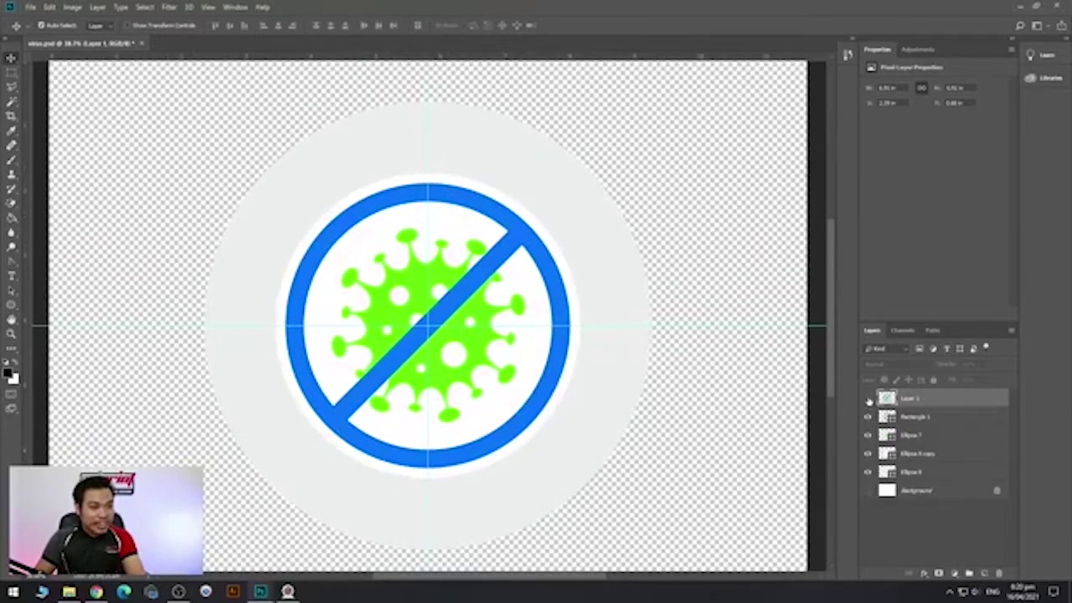
{"action": "left_click", "coordinate": [868, 399]}
{"action": "left_click", "coordinate": [868, 400]}
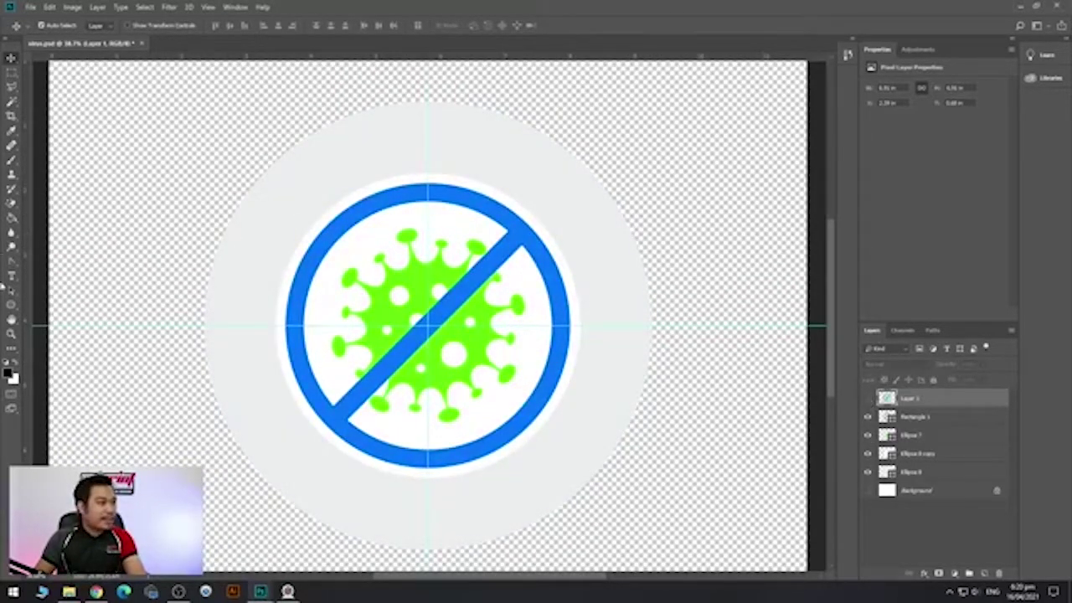
Prepare the Type tool with centred alignment for text on the white circle's path, Ellipse 8 copy.
{"action": "left_click", "coordinate": [12, 276]}
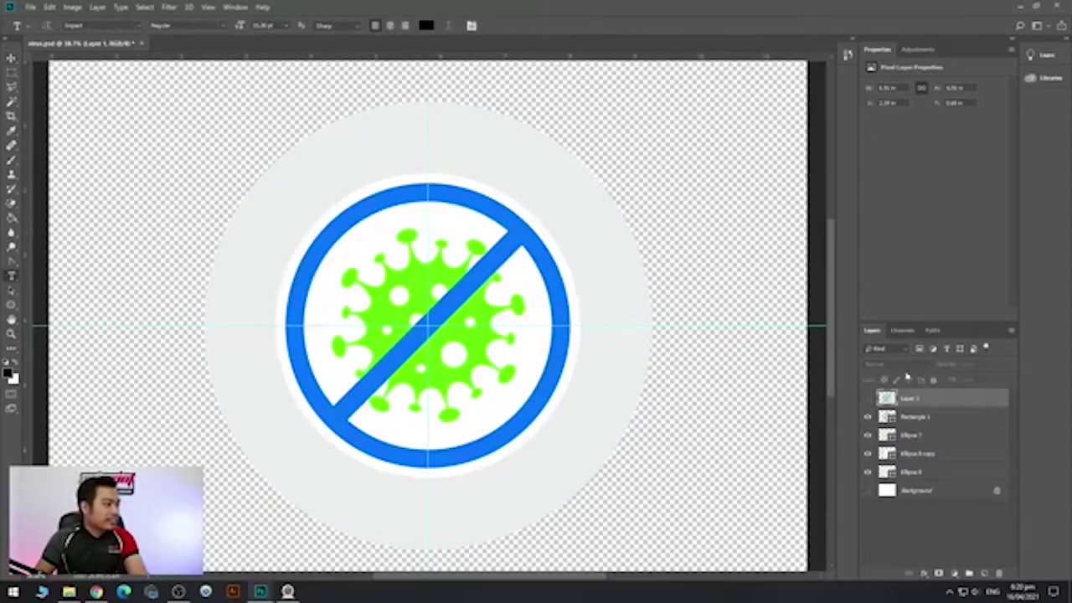
{"action": "left_click", "coordinate": [888, 455]}
{"action": "scroll", "coordinate": [431, 175], "scroll_direction": "up", "scroll_amount": 1}
{"action": "scroll", "coordinate": [431, 176], "scroll_direction": "up", "scroll_amount": 2}
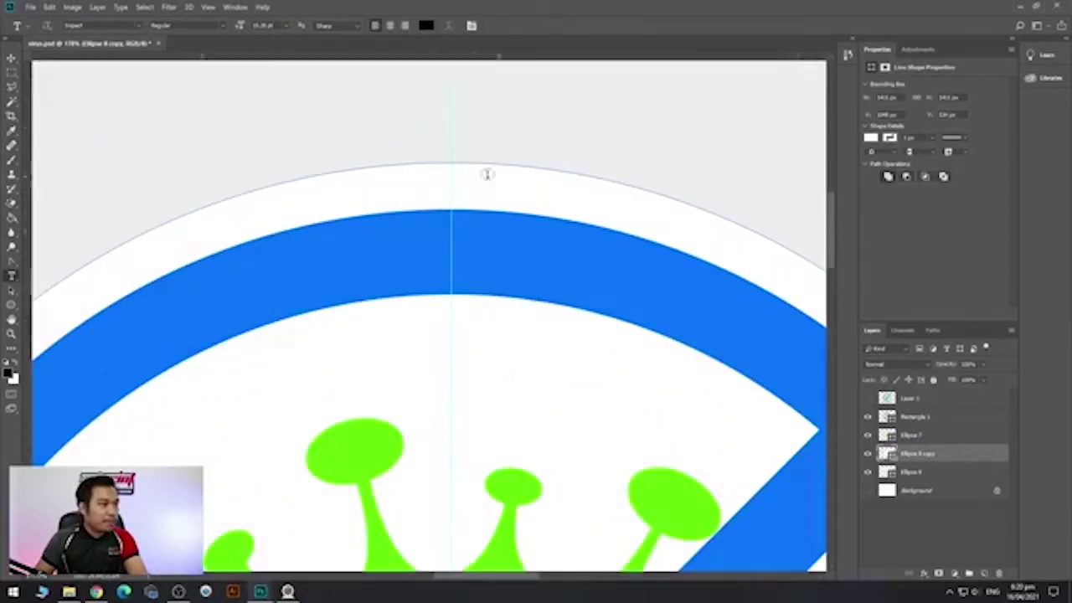
{"action": "scroll", "coordinate": [486, 173], "scroll_direction": "down", "scroll_amount": 1}
{"action": "scroll", "coordinate": [422, 112], "scroll_direction": "up", "scroll_amount": 2}
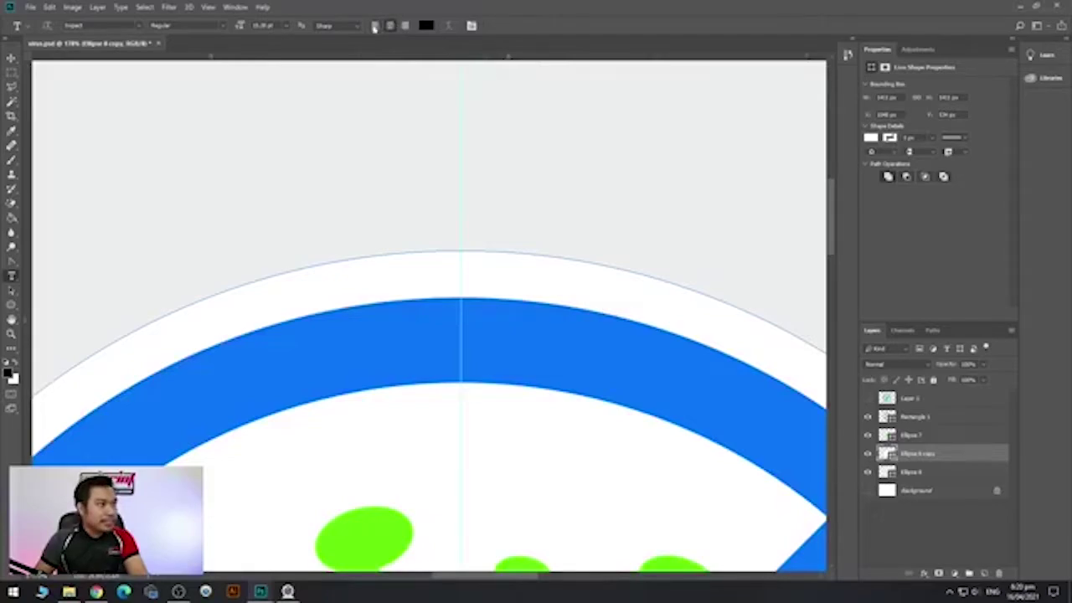
{"action": "left_click", "coordinate": [390, 26]}
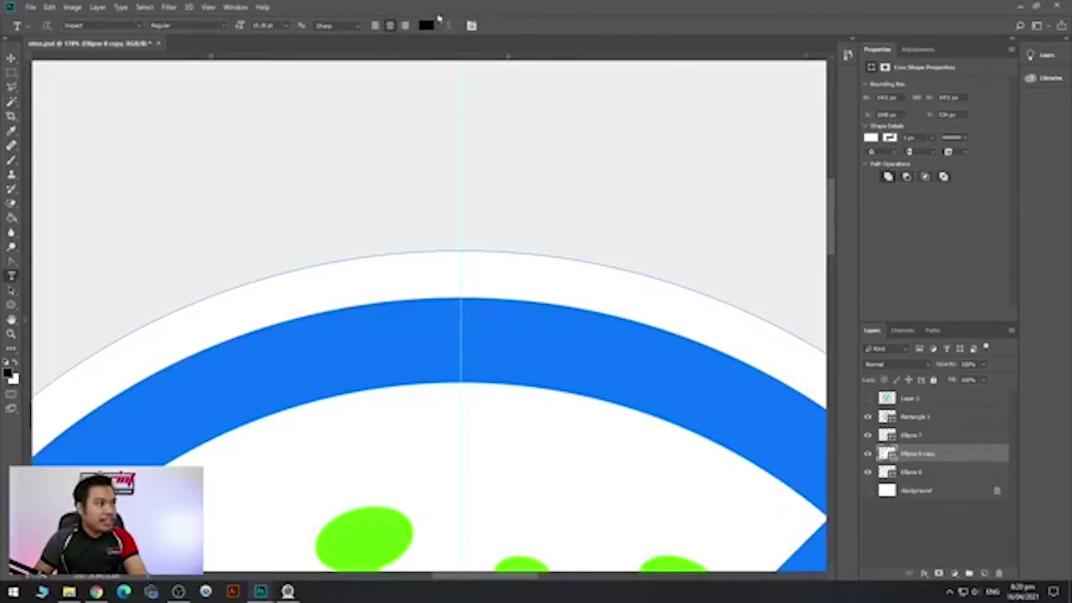
{"action": "scroll", "coordinate": [454, 253], "scroll_direction": "up", "scroll_amount": 2}
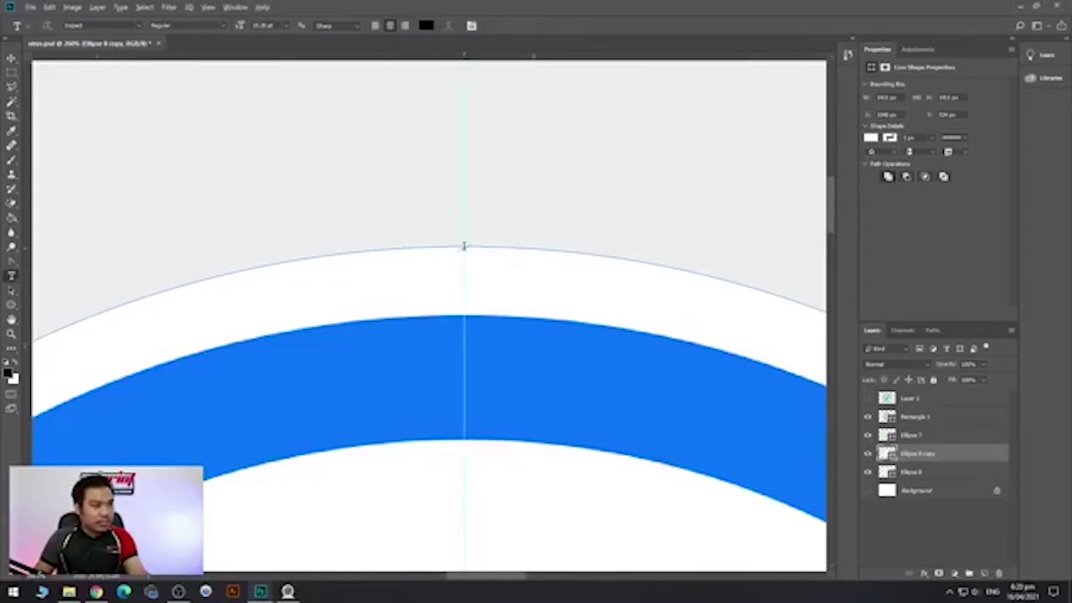
{"action": "scroll", "coordinate": [463, 247], "scroll_direction": "down", "scroll_amount": 3}
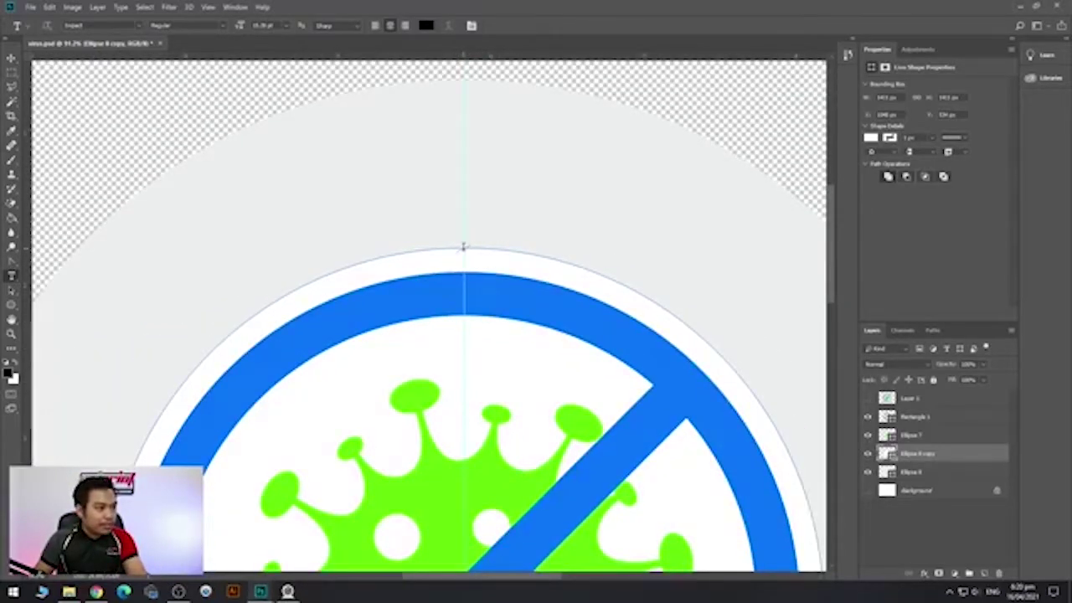
{"action": "left_click", "coordinate": [462, 247]}
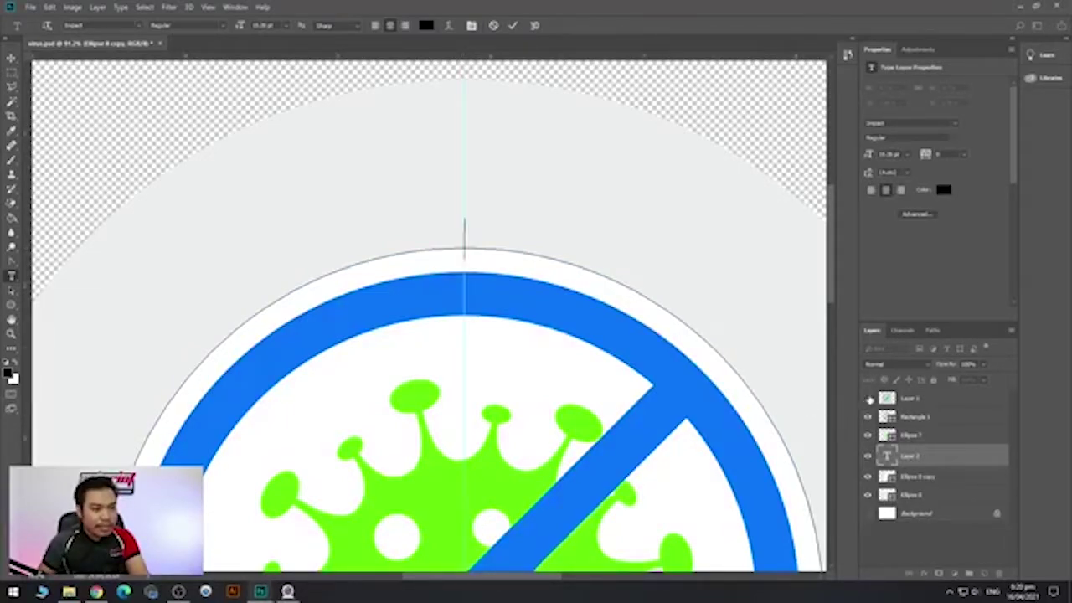
{"action": "left_click", "coordinate": [868, 398]}
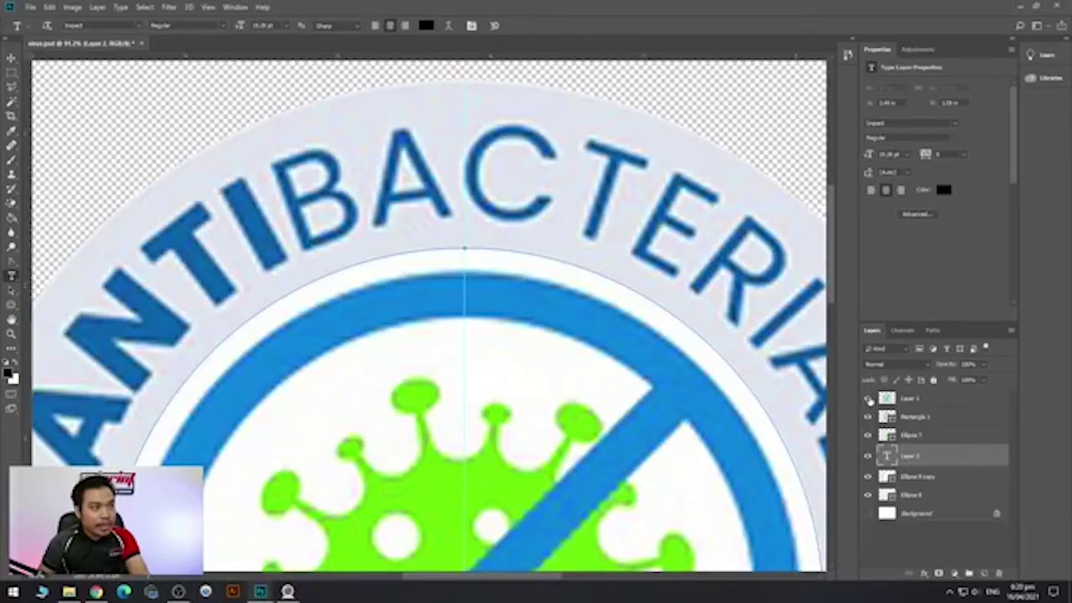
{"action": "left_click", "coordinate": [869, 400]}
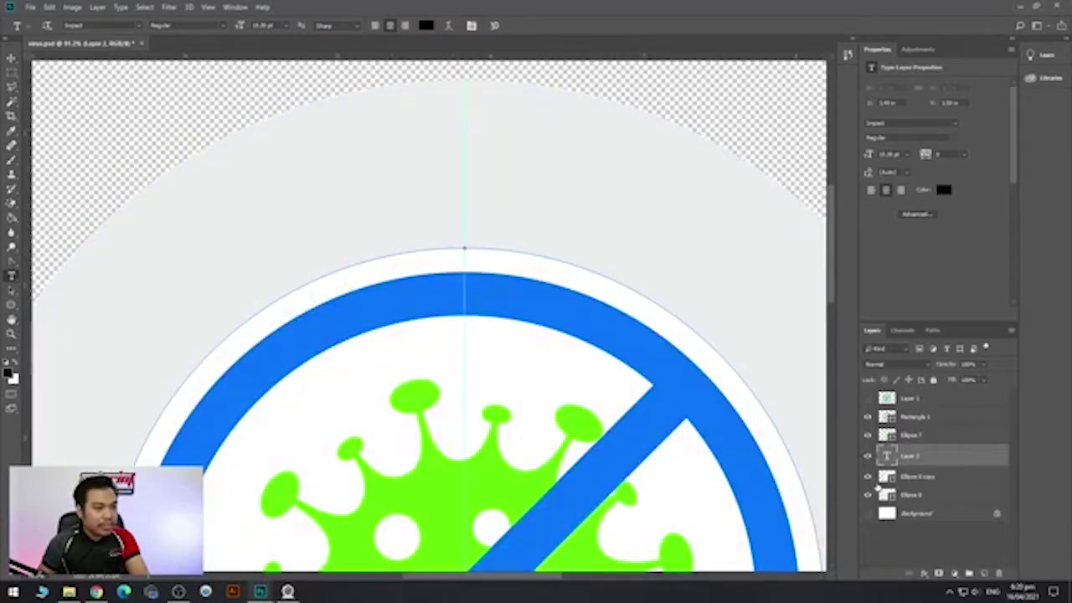
{"action": "left_click", "coordinate": [930, 476]}
{"action": "left_click", "coordinate": [932, 458]}
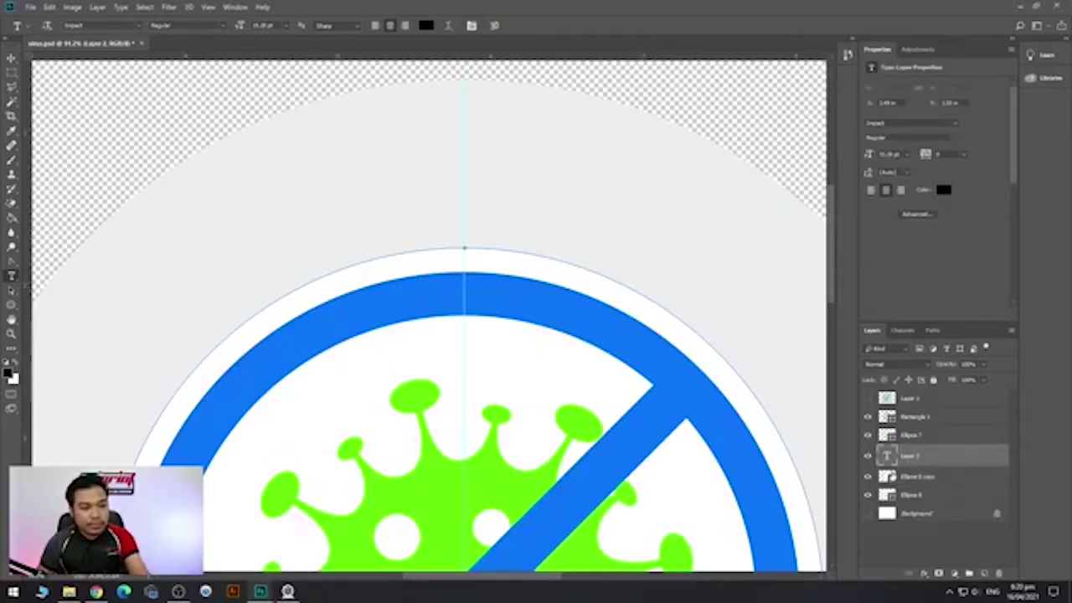
{"action": "left_click_drag", "start_coordinate": [926, 461], "coordinate": [998, 573]}
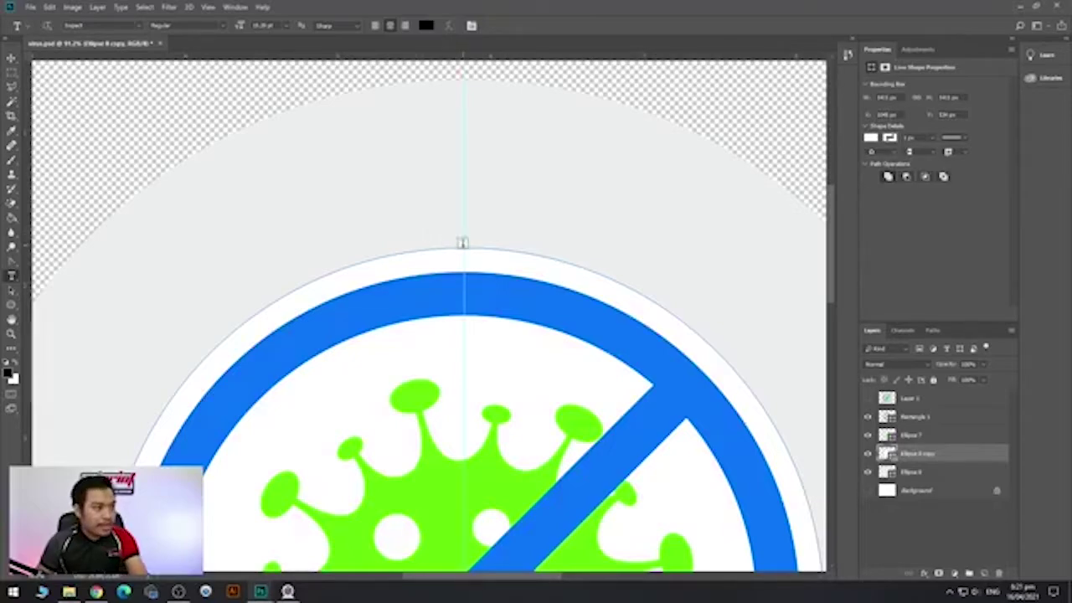
Add the text ANTIBACTERIAL along the white circle's path, starting where the vertical guide crosses its top.
{"action": "left_click", "coordinate": [463, 247]}
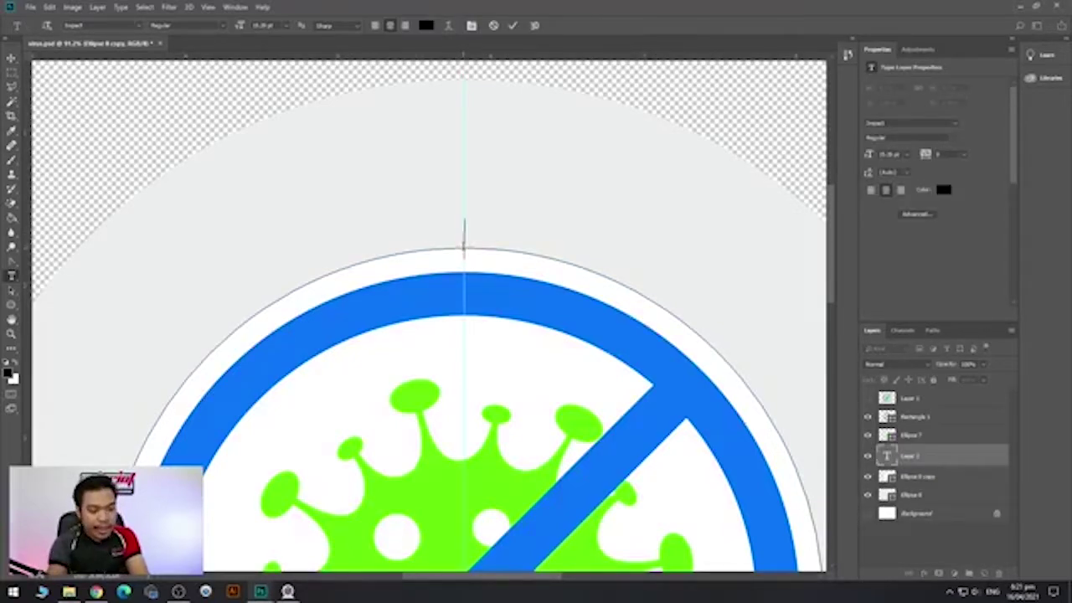
{"action": "key", "text": "Caps_Lock"}
{"action": "type", "text": "A"}
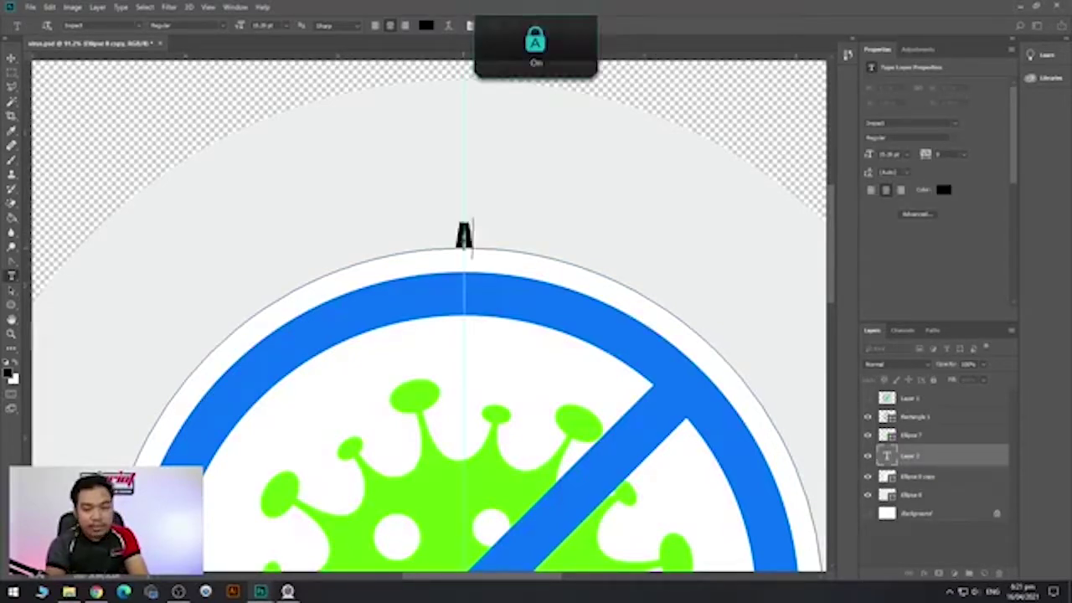
{"action": "type", "text": "NTI BACTER"}
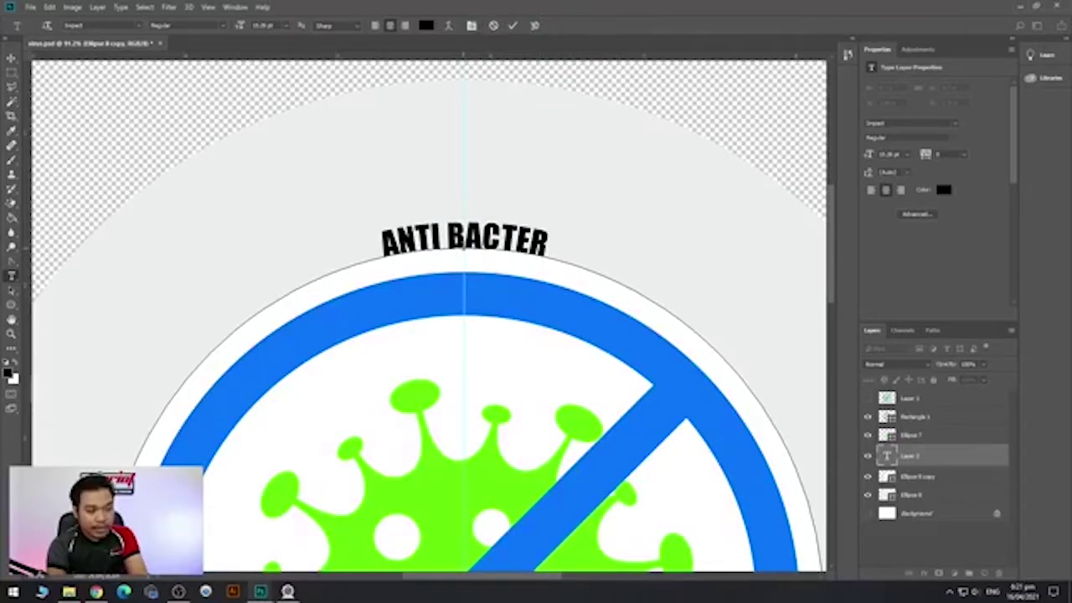
{"action": "type", "text": "IAL"}
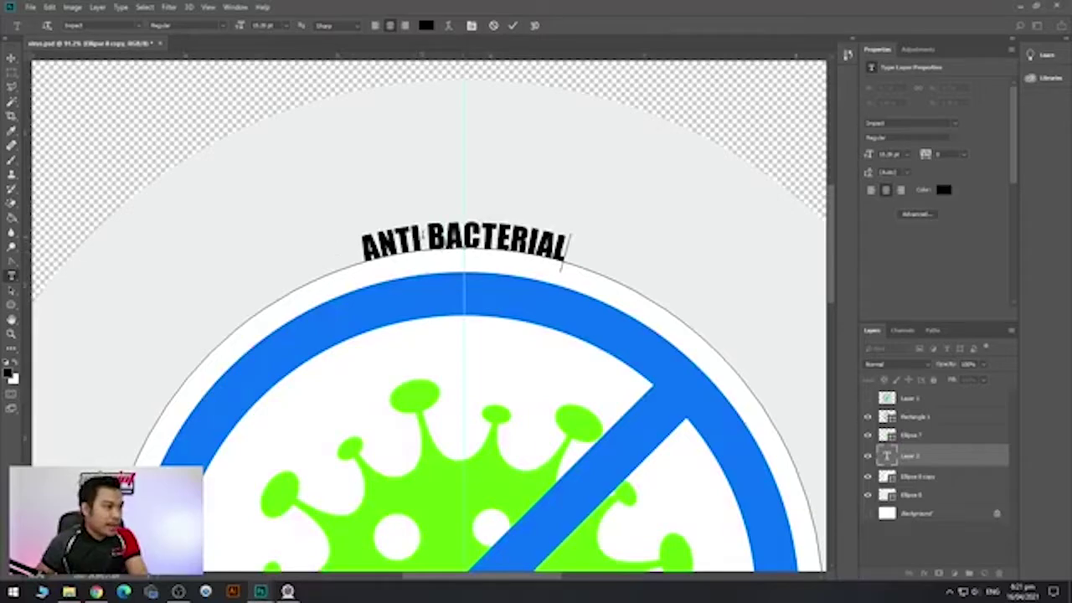
{"action": "left_click", "coordinate": [428, 243]}
{"action": "key", "text": "BackSpace"}
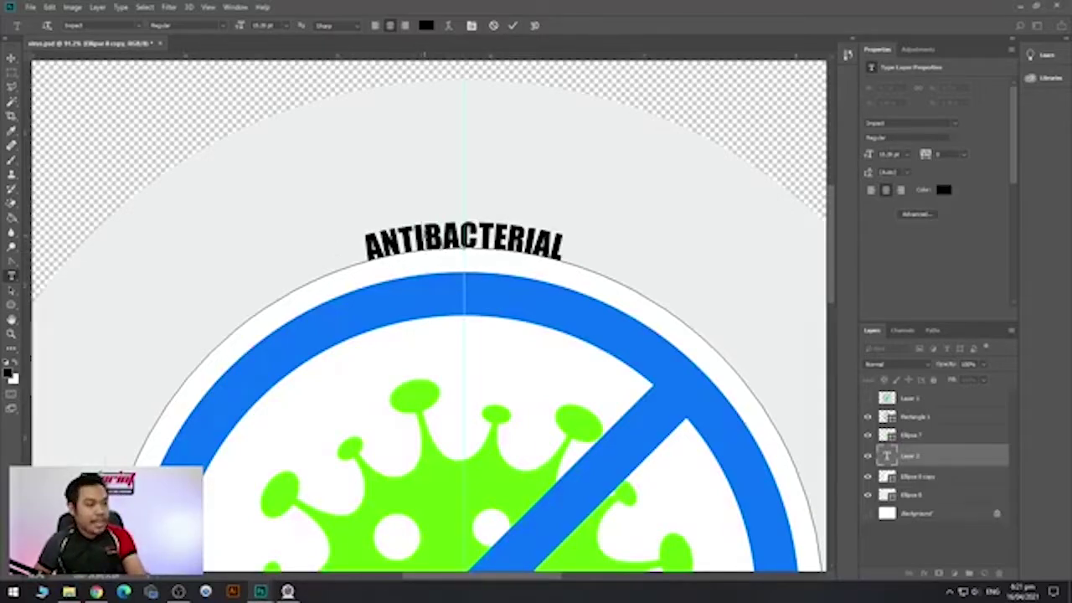
Enlarge the whole curved ANTIBACTERIAL text to 66 pt and commit it.
{"action": "key", "text": "ctrl+a"}
{"action": "left_click_drag", "start_coordinate": [283, 26], "coordinate": [241, 26]}
{"action": "scroll", "coordinate": [274, 25], "scroll_direction": "up", "scroll_amount": 8}
{"action": "key", "text": "Up"}
{"action": "key", "text": "Up"}
{"action": "key", "text": "Up"}
{"action": "key", "text": "Up"}
{"action": "key", "text": "Up"}
{"action": "key", "text": "Up"}
{"action": "key", "text": "Up"}
{"action": "key", "text": "Up"}
{"action": "key", "text": "Up"}
{"action": "key", "text": "Up"}
{"action": "key", "text": "Up"}
{"action": "key", "text": "Up"}
{"action": "key", "text": "Up"}
{"action": "key", "text": "Up"}
{"action": "key", "text": "Up"}
{"action": "key", "text": "Up"}
{"action": "key", "text": "Up"}
{"action": "key", "text": "Up"}
{"action": "key", "text": "Up"}
{"action": "key", "text": "Up"}
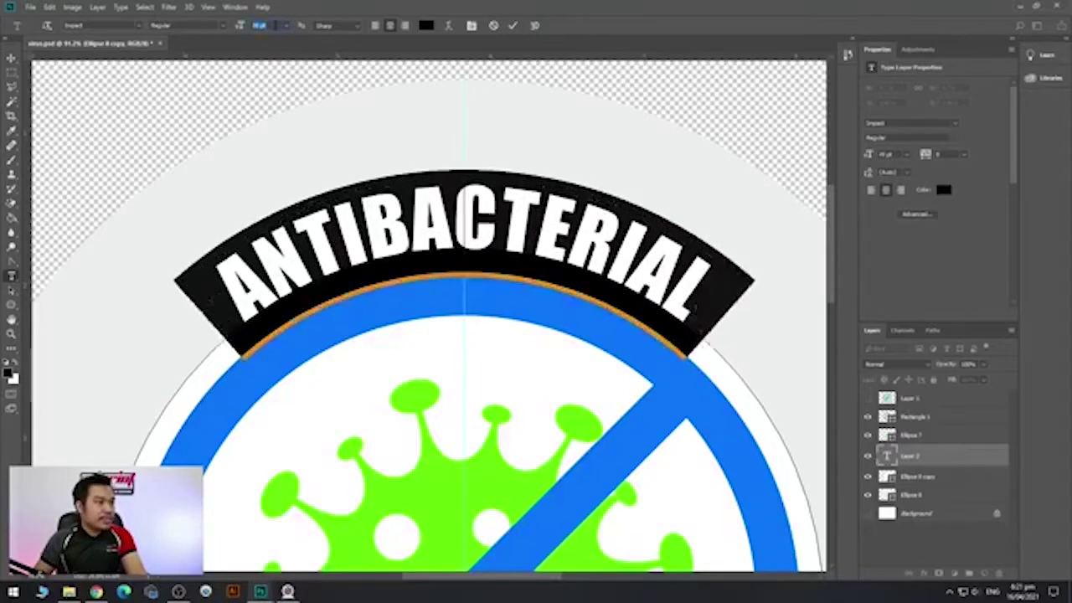
{"action": "key", "text": "Up"}
{"action": "key", "text": "Up"}
{"action": "key", "text": "Up"}
{"action": "key", "text": "Up"}
{"action": "key", "text": "Up"}
{"action": "key", "text": "Up"}
{"action": "key", "text": "Up"}
{"action": "key", "text": "Up"}
{"action": "key", "text": "Up"}
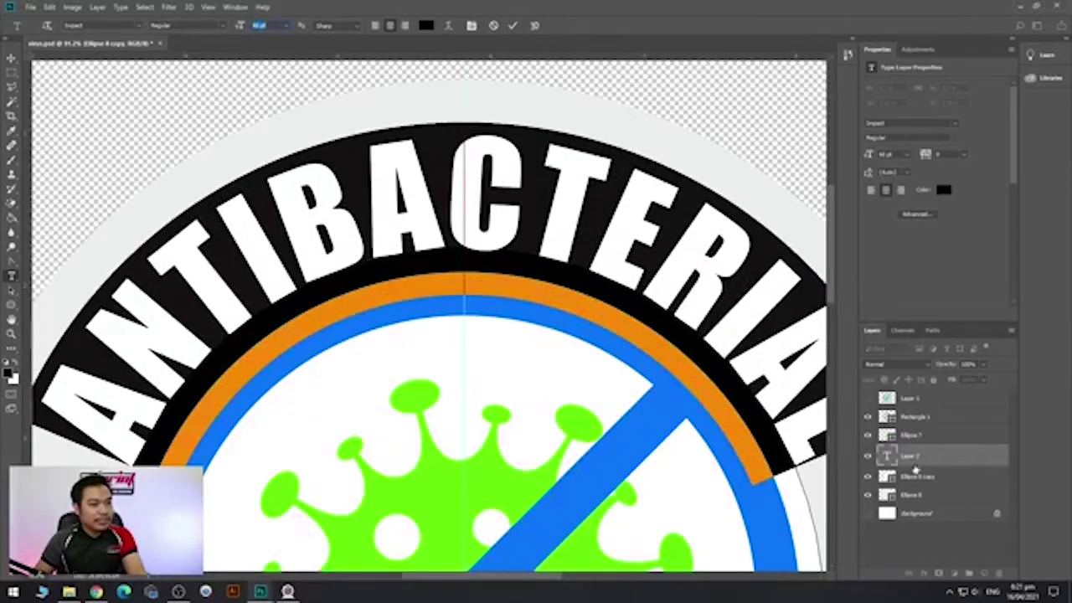
{"action": "left_click", "coordinate": [914, 464]}
Set the font of the curved ANTIBACTERIAL text to Century Gothic Bold.
{"action": "scroll", "coordinate": [722, 426], "scroll_direction": "down", "scroll_amount": 6}
{"action": "scroll", "coordinate": [689, 414], "scroll_direction": "down", "scroll_amount": 3}
{"action": "double_click", "coordinate": [453, 168]}
{"action": "left_click", "coordinate": [99, 24]}
{"action": "type", "text": "CENTU"}
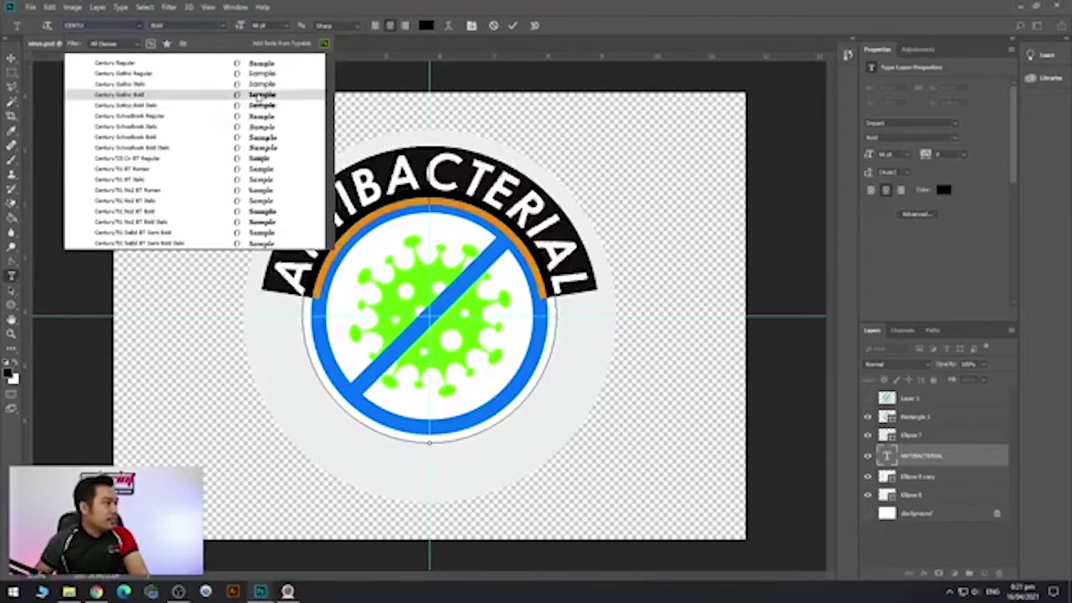
{"action": "left_click", "coordinate": [260, 96]}
Change the BACTERIAL part of the curved text to the Regular style.
{"action": "left_click_drag", "start_coordinate": [359, 186], "coordinate": [609, 286]}
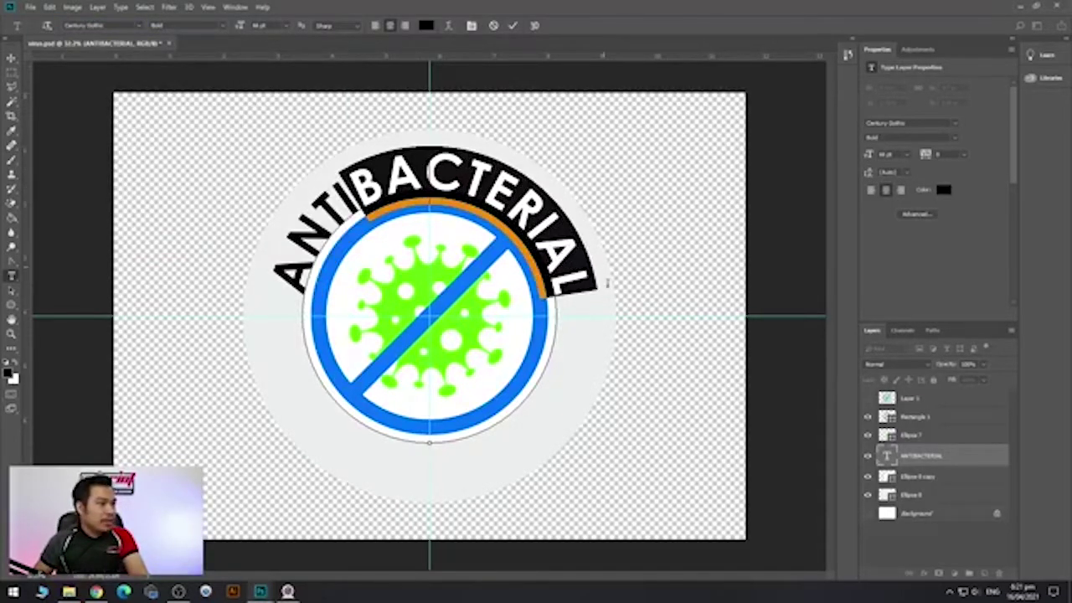
{"action": "left_click", "coordinate": [222, 26]}
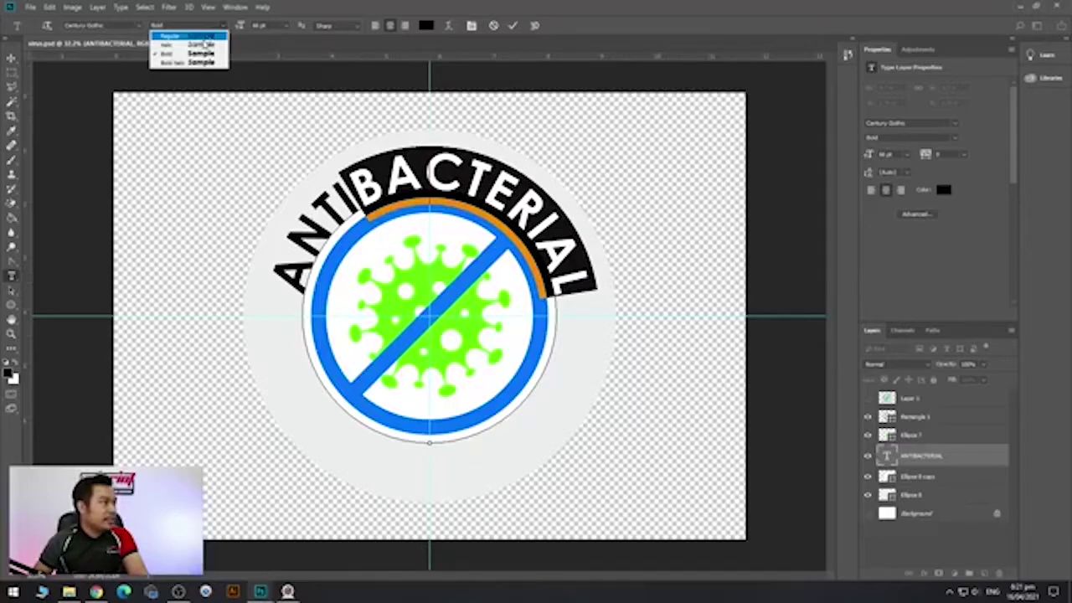
{"action": "left_click", "coordinate": [201, 40]}
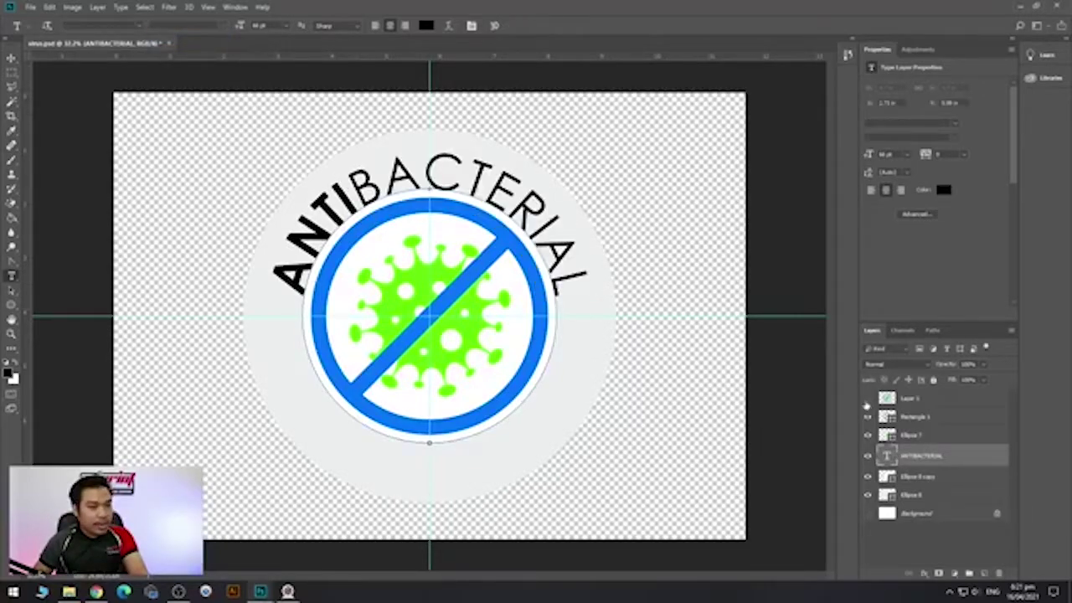
Compare the curved ANTIBACTERIAL lettering with the Layer 1 reference by showing and hiding it.
{"action": "left_click", "coordinate": [867, 399]}
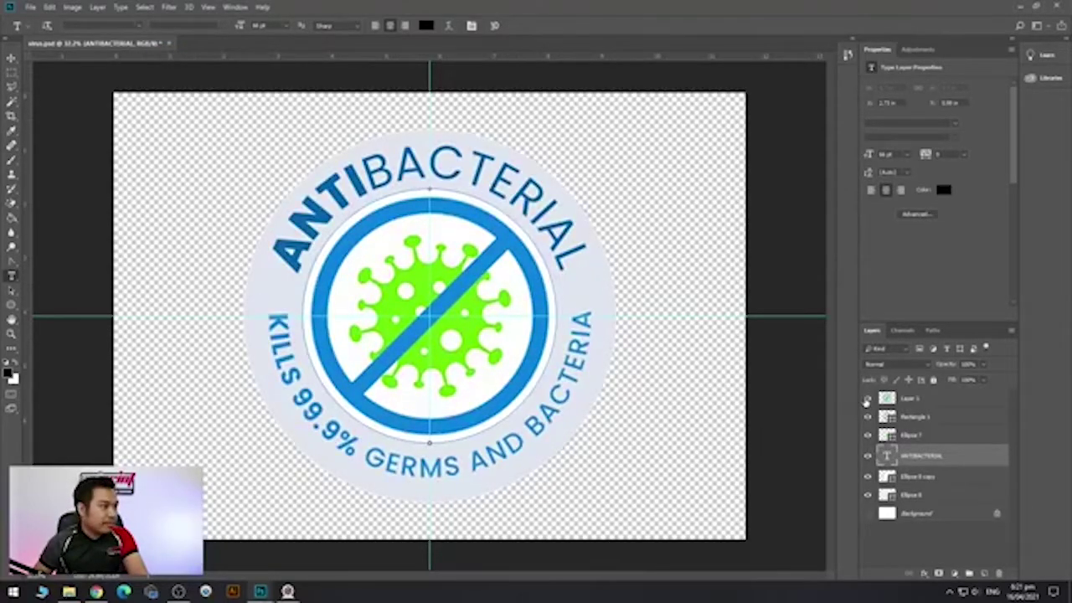
{"action": "left_click", "coordinate": [867, 398]}
{"action": "left_click", "coordinate": [867, 398]}
{"action": "left_click", "coordinate": [867, 399]}
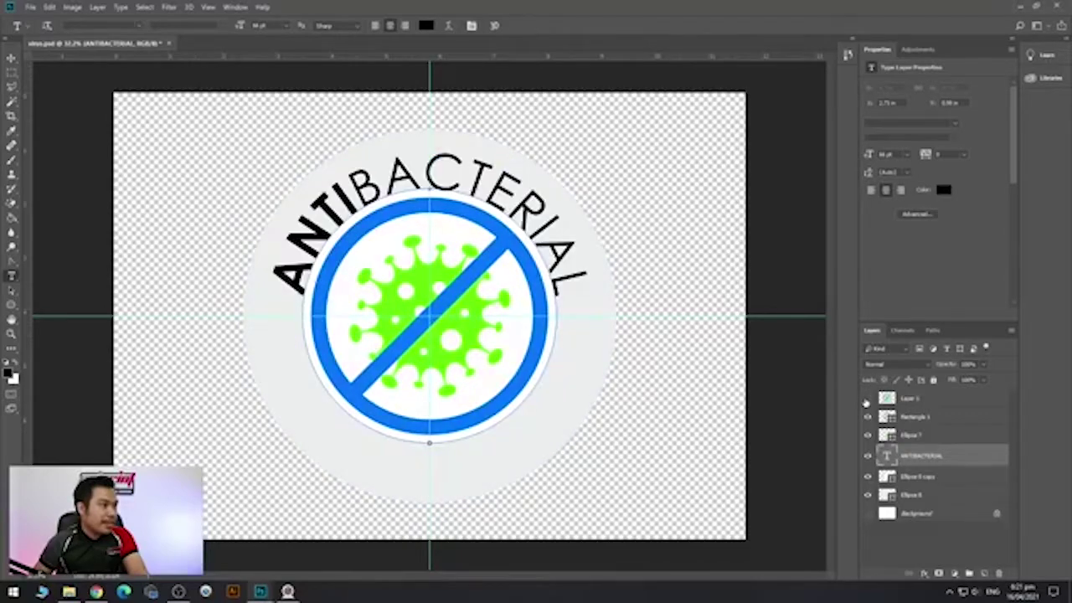
Change the whole curved ANTIBACTERIAL text to Futura Md BT Medium and compare it with the Layer 1 reference.
{"action": "double_click", "coordinate": [886, 455]}
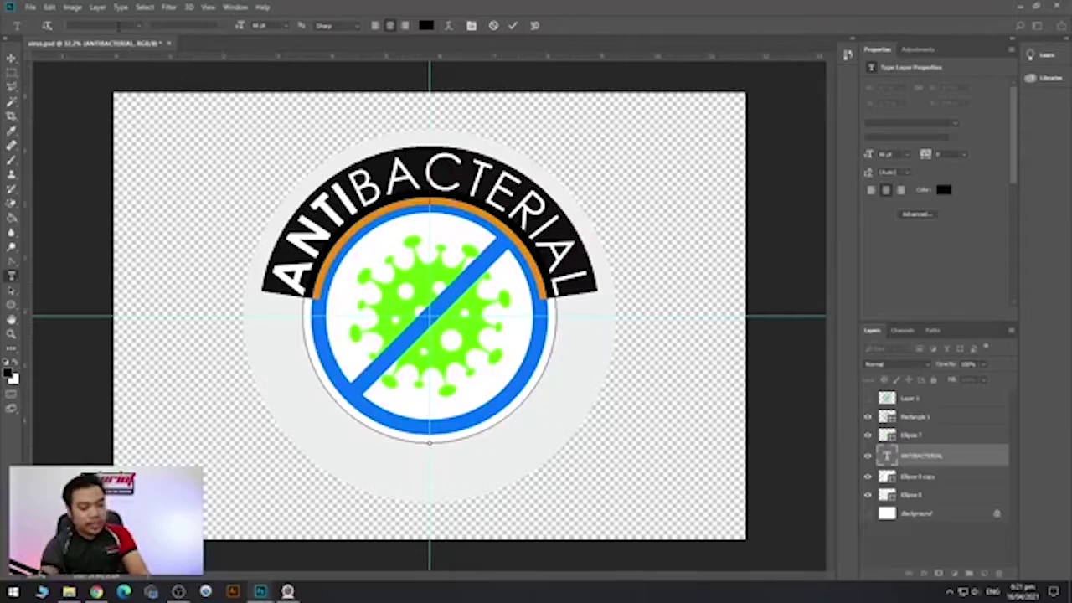
{"action": "type", "text": "futu"}
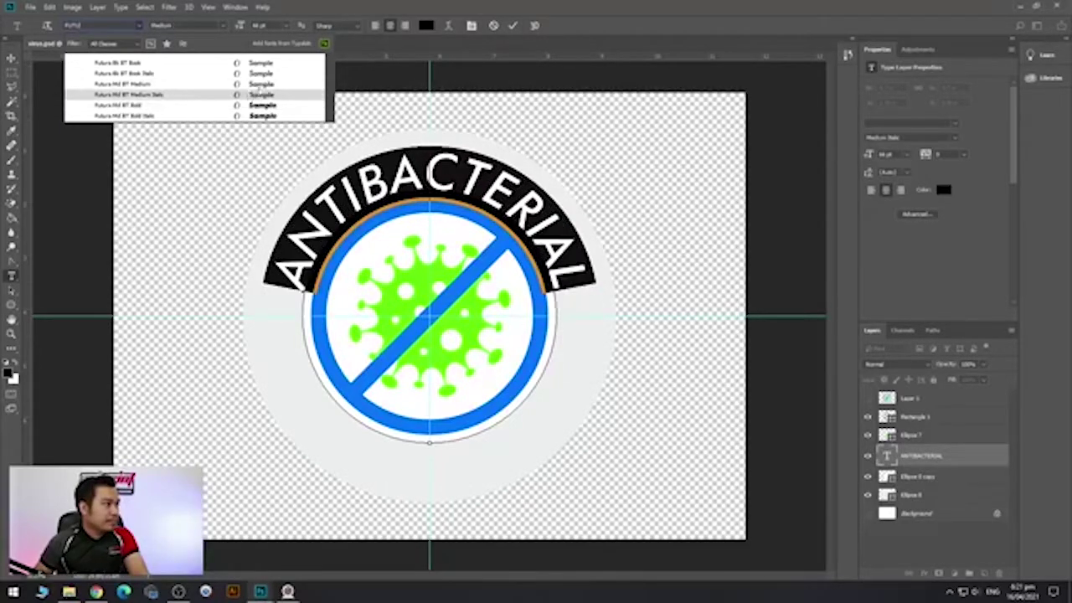
{"action": "left_click", "coordinate": [263, 86]}
{"action": "left_click", "coordinate": [888, 456]}
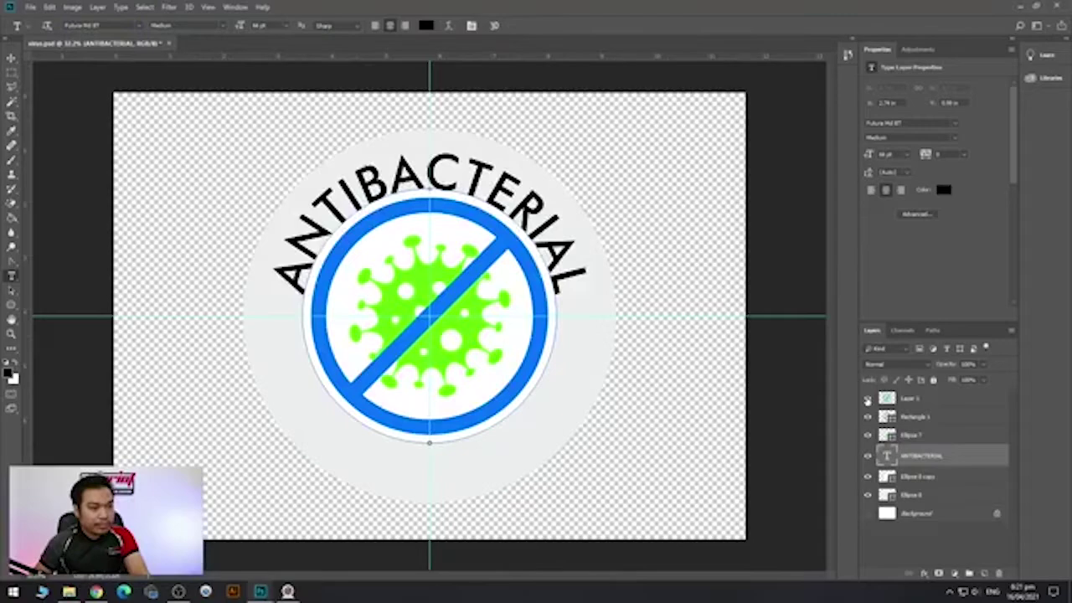
{"action": "left_click", "coordinate": [868, 399]}
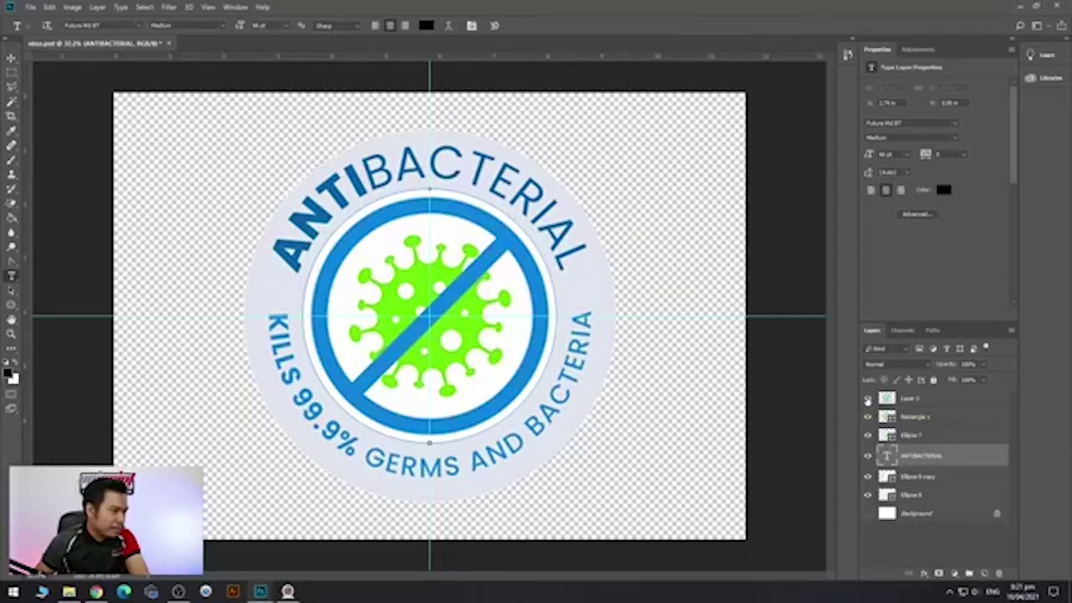
{"action": "left_click", "coordinate": [868, 399]}
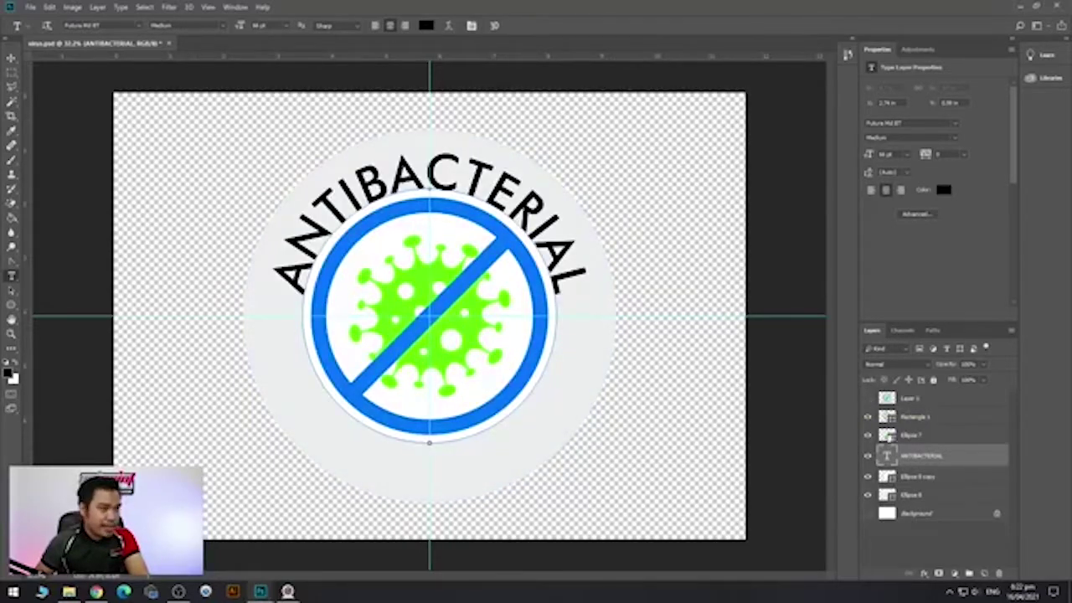
Set the font of the ANTI part of the curved text to Gotham Black Regular.
{"action": "double_click", "coordinate": [886, 456]}
{"action": "left_click_drag", "start_coordinate": [361, 203], "coordinate": [293, 303]}
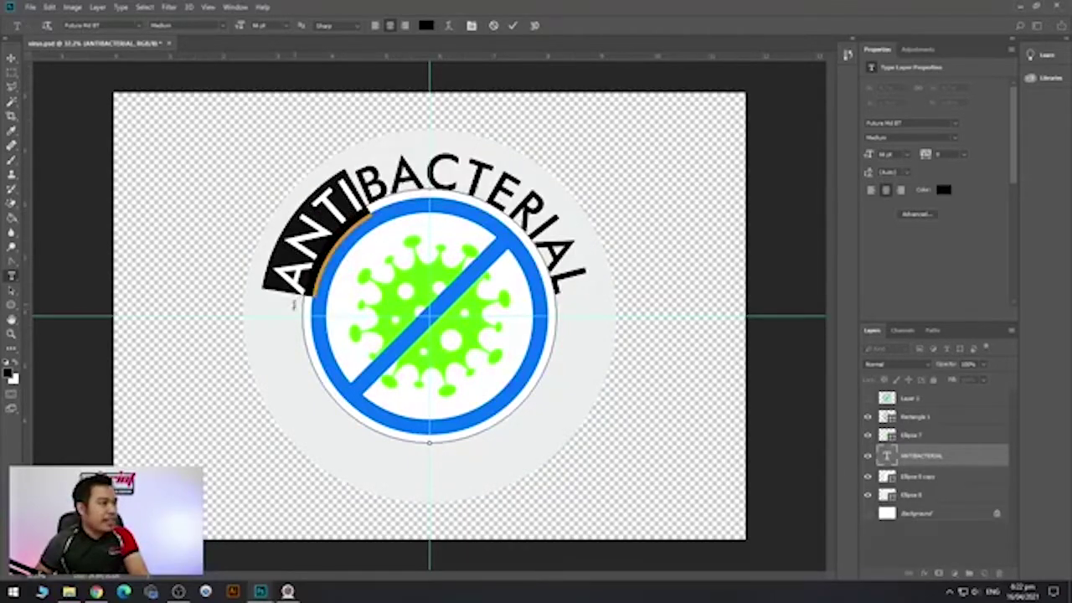
{"action": "left_click", "coordinate": [93, 25]}
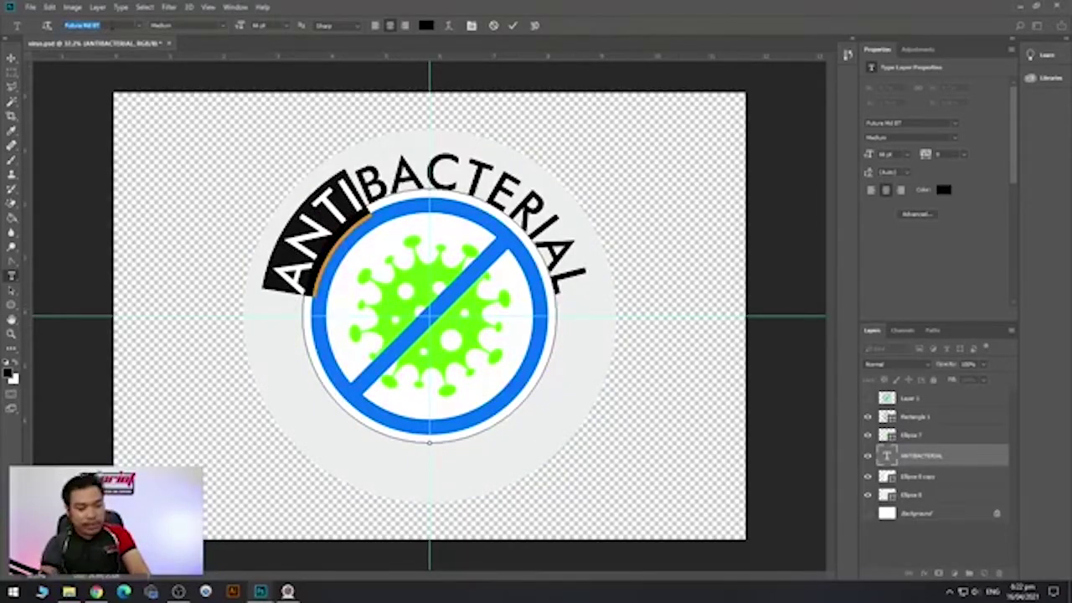
{"action": "type", "text": "gotham"}
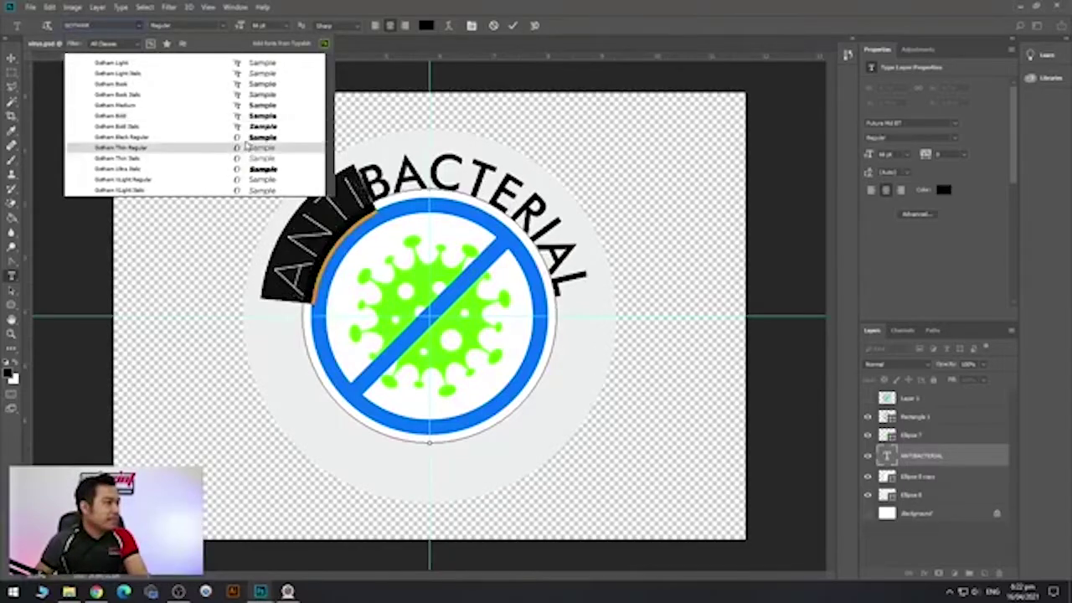
{"action": "left_click", "coordinate": [250, 138]}
Set the font of the BACTERIAL part of the curved text to Gotham Book and commit the text.
{"action": "left_click_drag", "start_coordinate": [362, 180], "coordinate": [591, 284]}
{"action": "left_click", "coordinate": [106, 25]}
{"action": "type", "text": "gotham"}
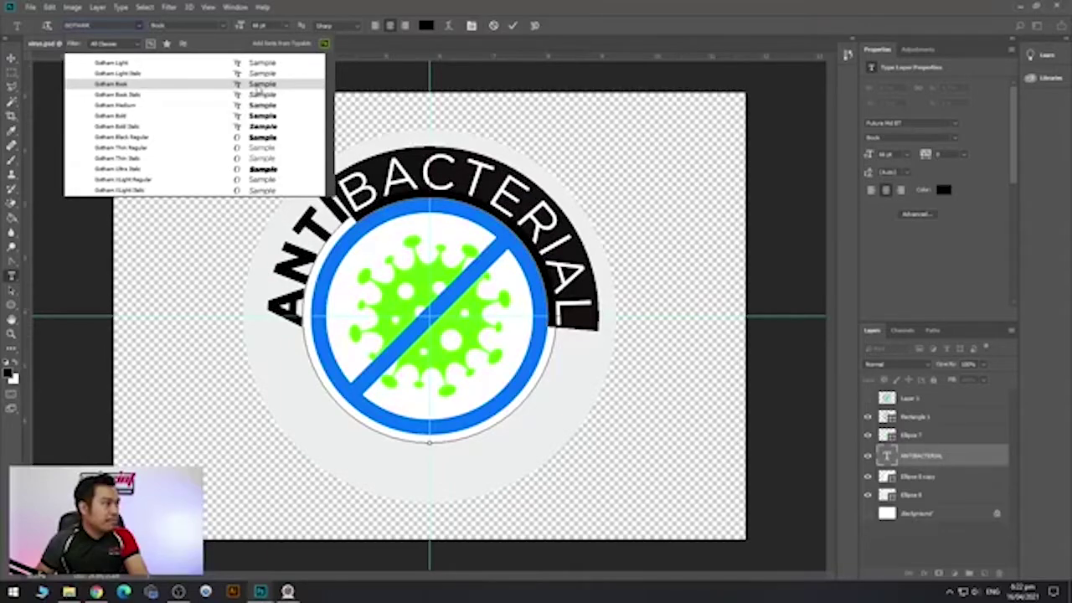
{"action": "left_click", "coordinate": [259, 85]}
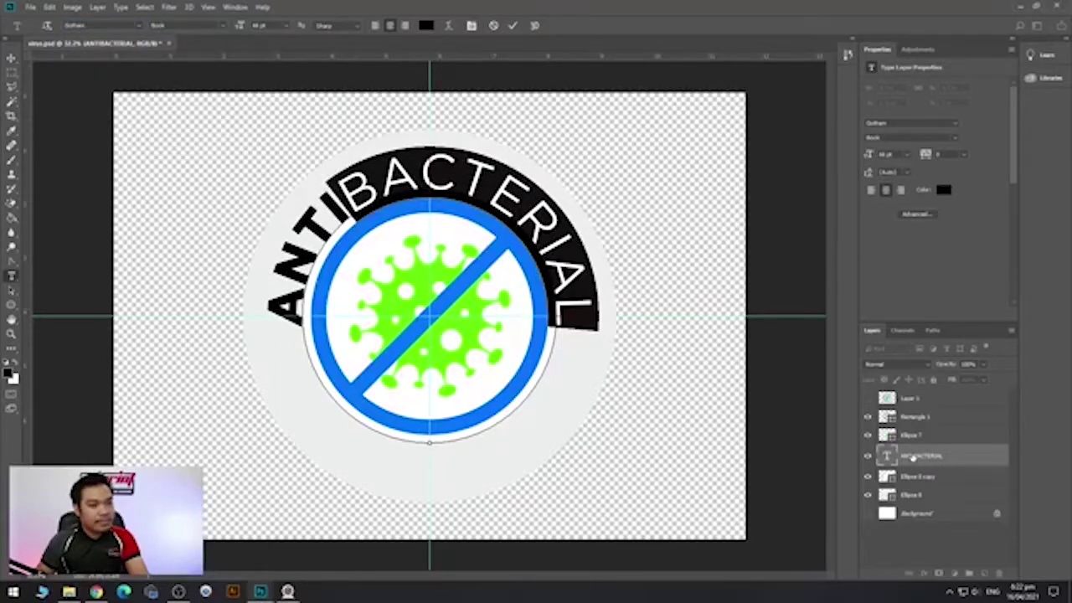
{"action": "left_click", "coordinate": [911, 457]}
Show the Layer 1 reference and recolour the whole curved ANTIBACTERIAL text with the copied blue.
{"action": "left_click", "coordinate": [868, 398]}
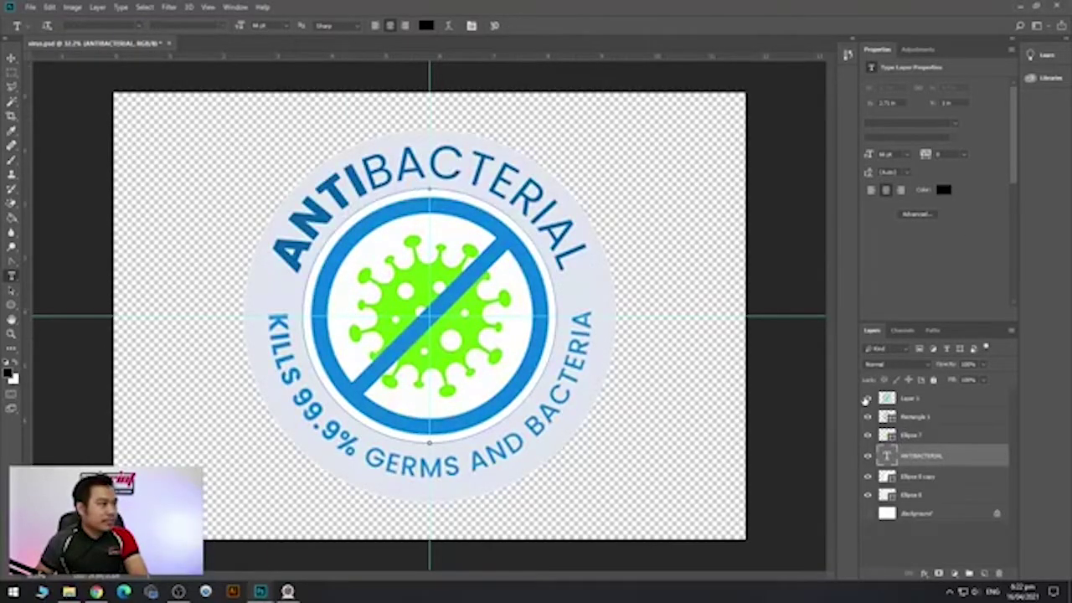
{"action": "double_click", "coordinate": [889, 457]}
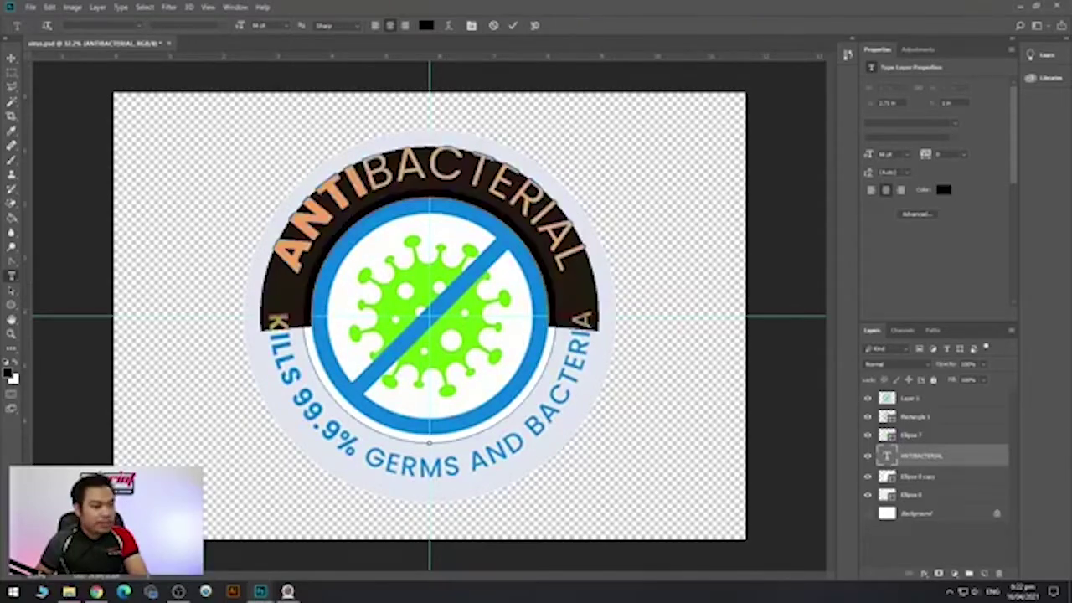
{"action": "left_click", "coordinate": [10, 374]}
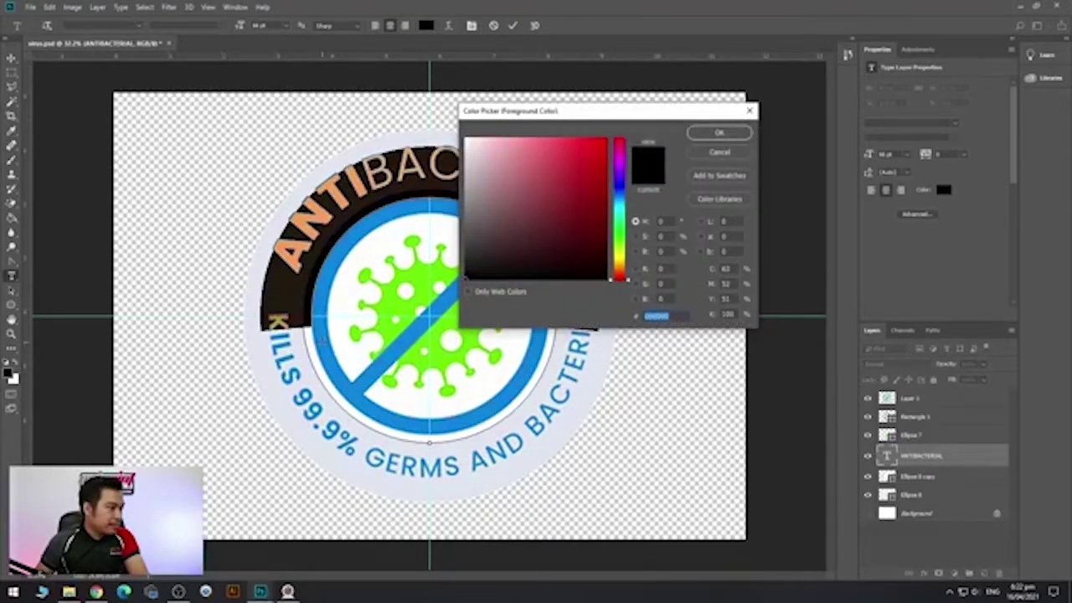
{"action": "key", "text": "ctrl+v"}
{"action": "left_click", "coordinate": [719, 132]}
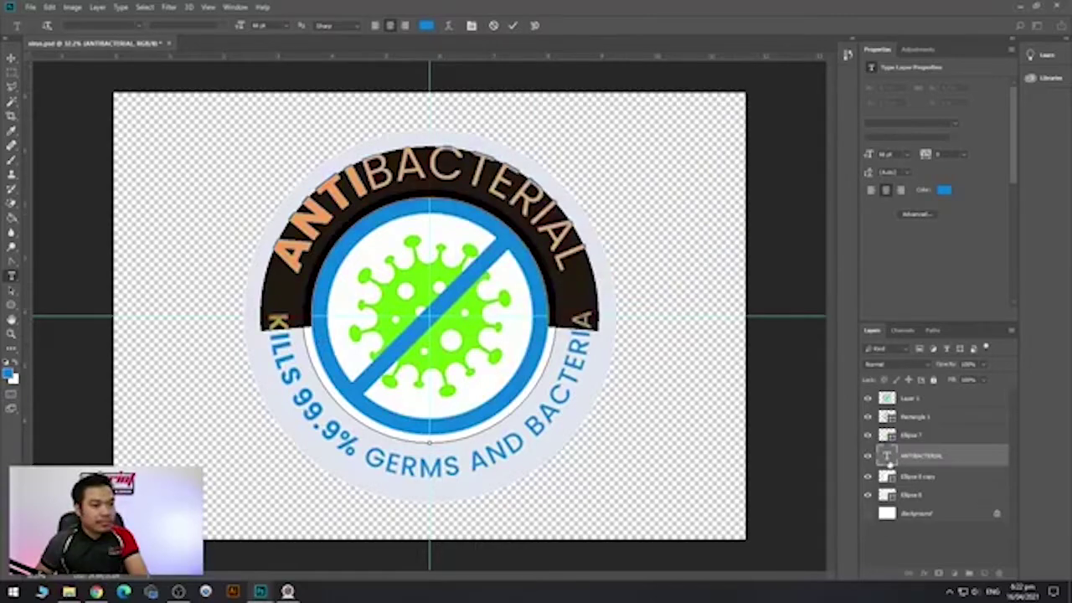
{"action": "key", "text": "ctrl+Return"}
Hide the Layer 1 reference and scale the curved ANTIBACTERIAL text to about 111% around the badge centre.
{"action": "left_click", "coordinate": [868, 399]}
{"action": "left_click", "coordinate": [868, 399]}
{"action": "left_click", "coordinate": [868, 399]}
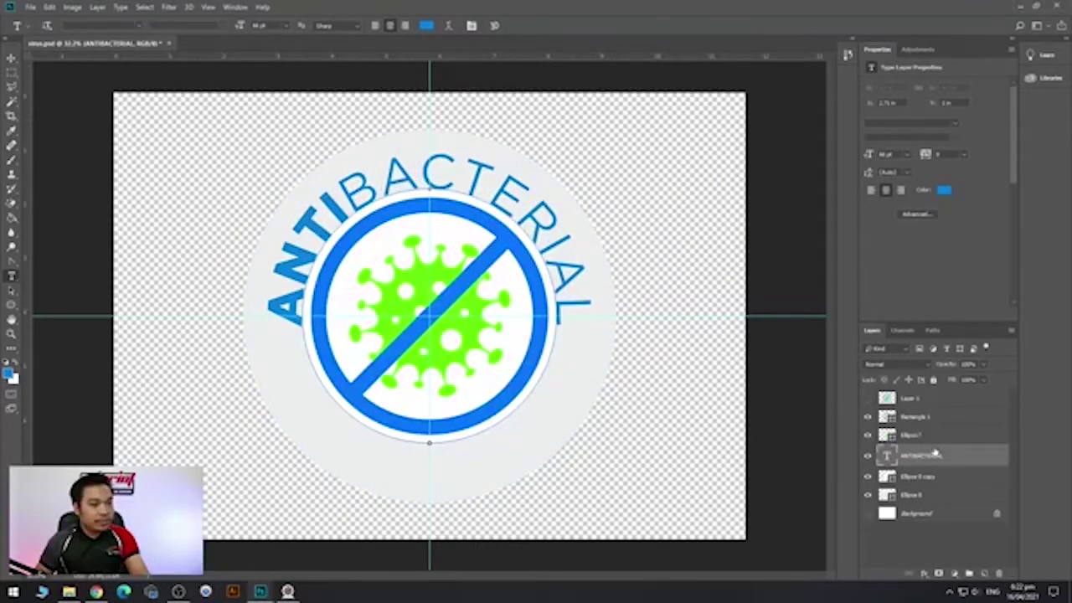
{"action": "key", "text": "ctrl+t"}
{"action": "left_click_drag", "start_coordinate": [557, 188], "coordinate": [574, 178]}
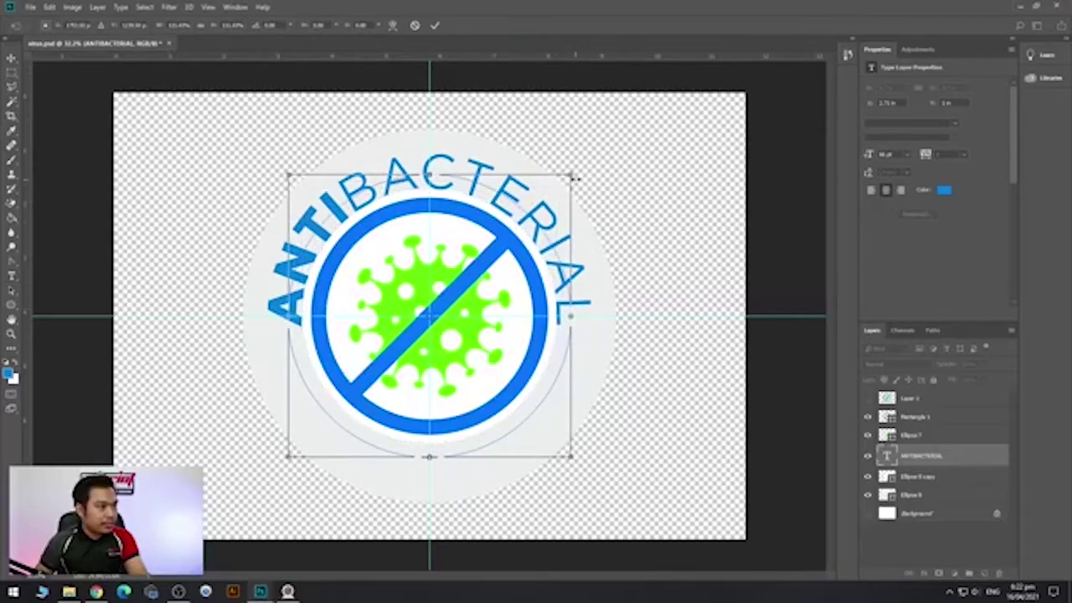
{"action": "key", "text": "Return"}
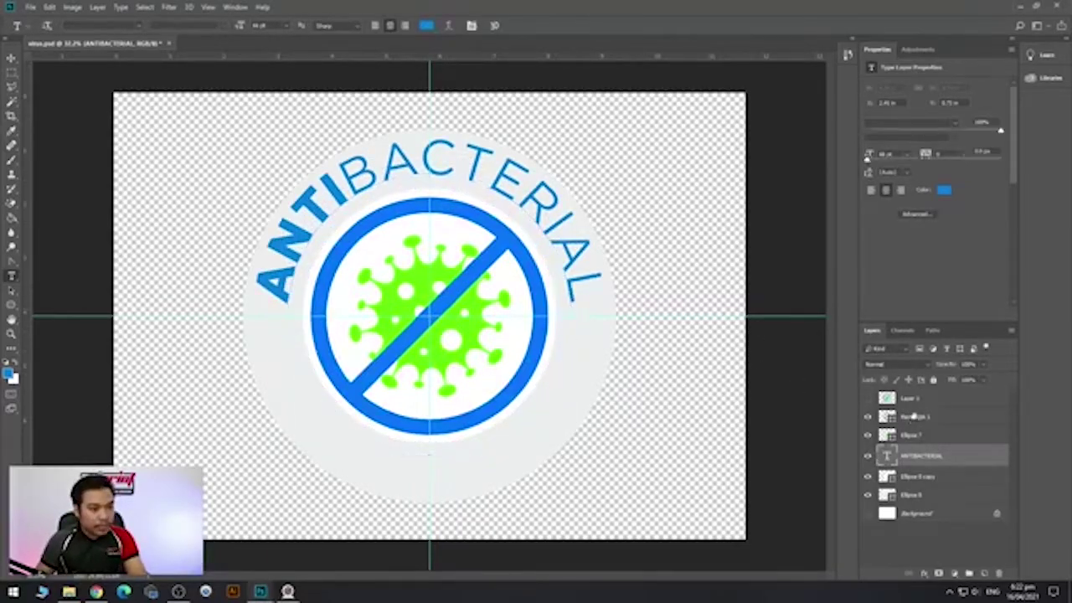
Show Layer 1 as a faint overlay by lowering its opacity, and lock the layer.
{"action": "left_click", "coordinate": [880, 402]}
{"action": "left_click", "coordinate": [868, 399]}
{"action": "left_click_drag", "start_coordinate": [985, 365], "coordinate": [943, 380]}
{"action": "left_click", "coordinate": [924, 403]}
{"action": "left_click", "coordinate": [934, 380]}
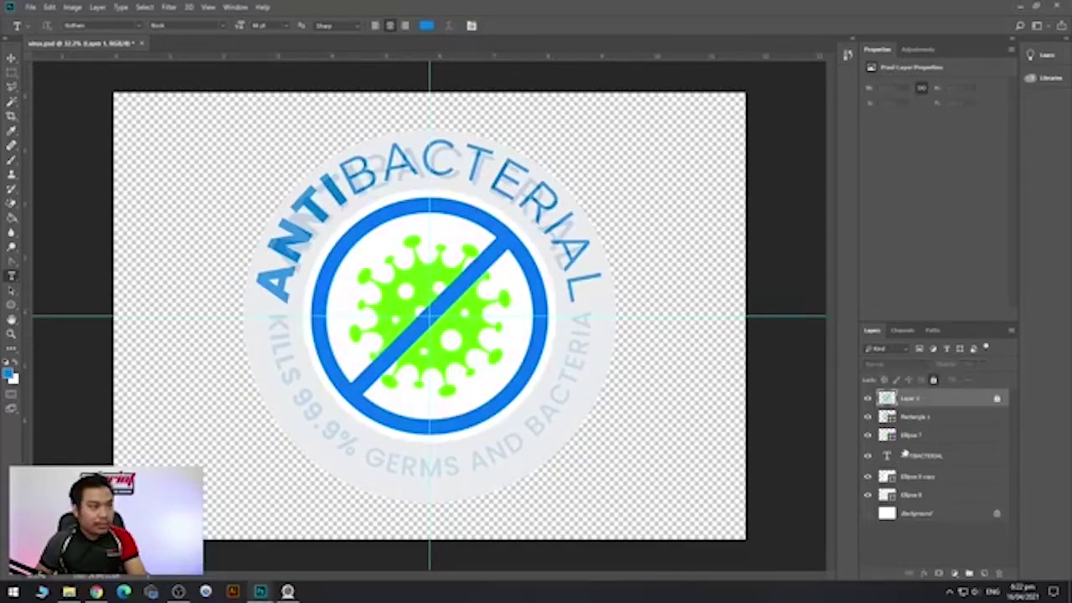
Scale the curved ANTIBACTERIAL text down to about 98% around the badge centre.
{"action": "left_click", "coordinate": [908, 456]}
{"action": "key", "text": "ctrl+t"}
{"action": "left_click_drag", "start_coordinate": [572, 176], "coordinate": [566, 179]}
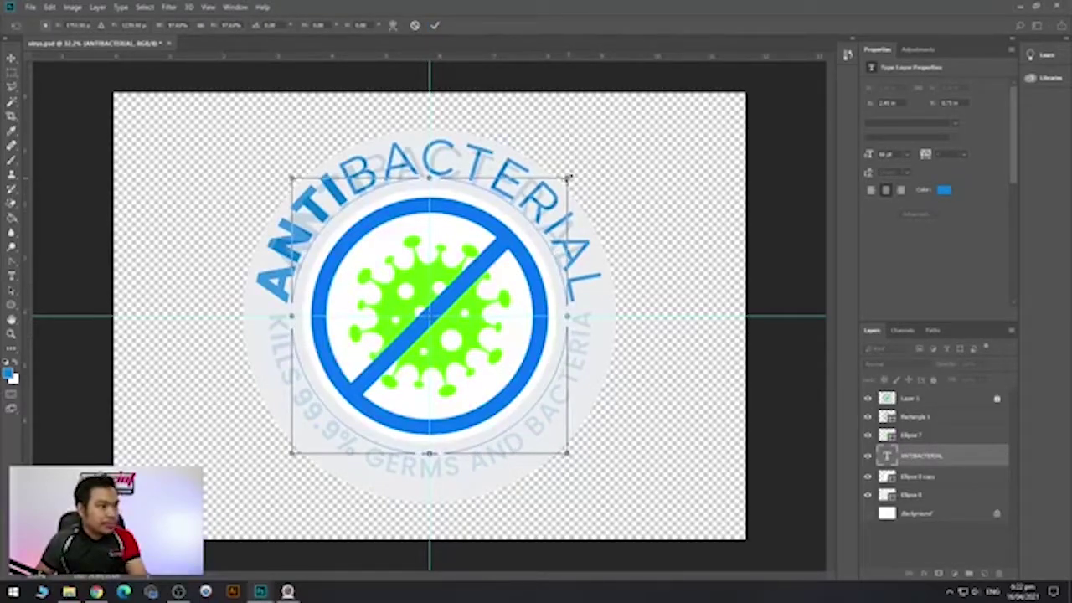
{"action": "key", "text": "Return"}
Reduce the font size of the whole curved ANTIBACTERIAL text to 61 pt.
{"action": "double_click", "coordinate": [886, 456]}
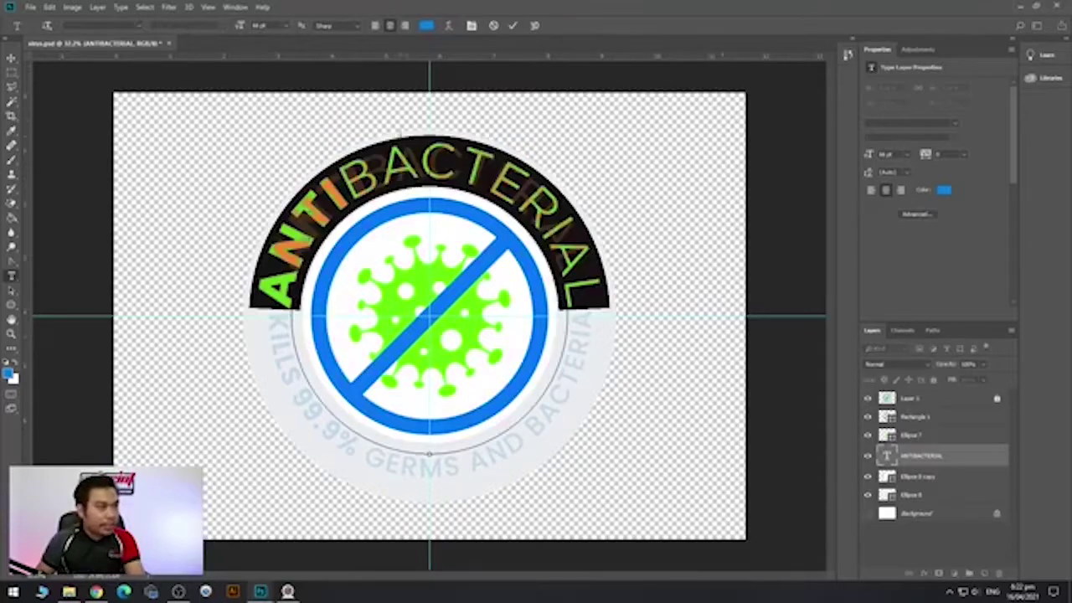
{"action": "left_click", "coordinate": [254, 26]}
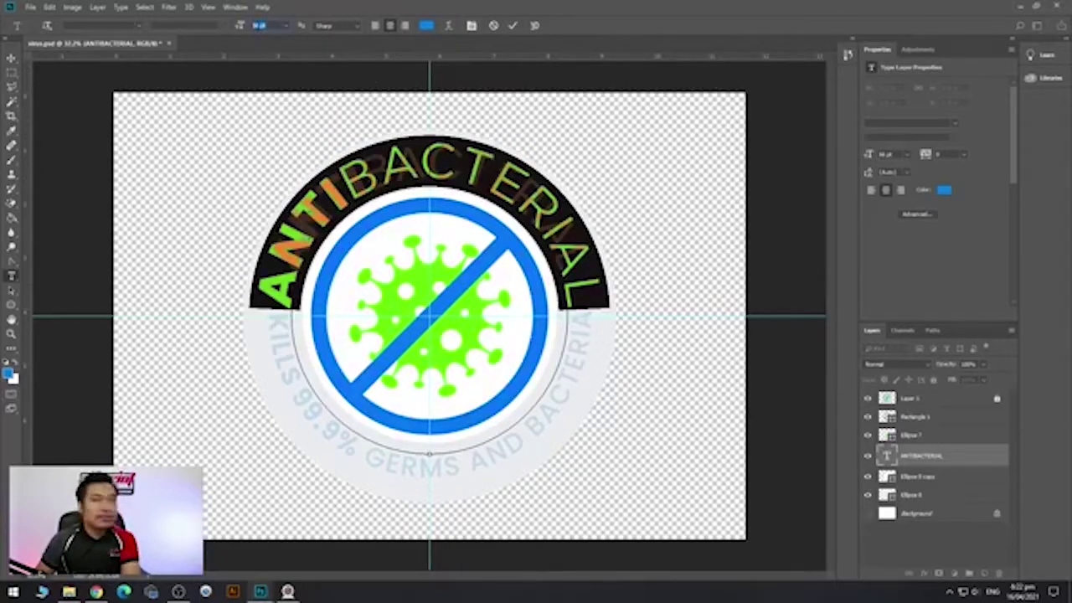
{"action": "key", "text": "Down"}
{"action": "key", "text": "Down"}
{"action": "key", "text": "Down"}
{"action": "key", "text": "Down"}
{"action": "key", "text": "Down"}
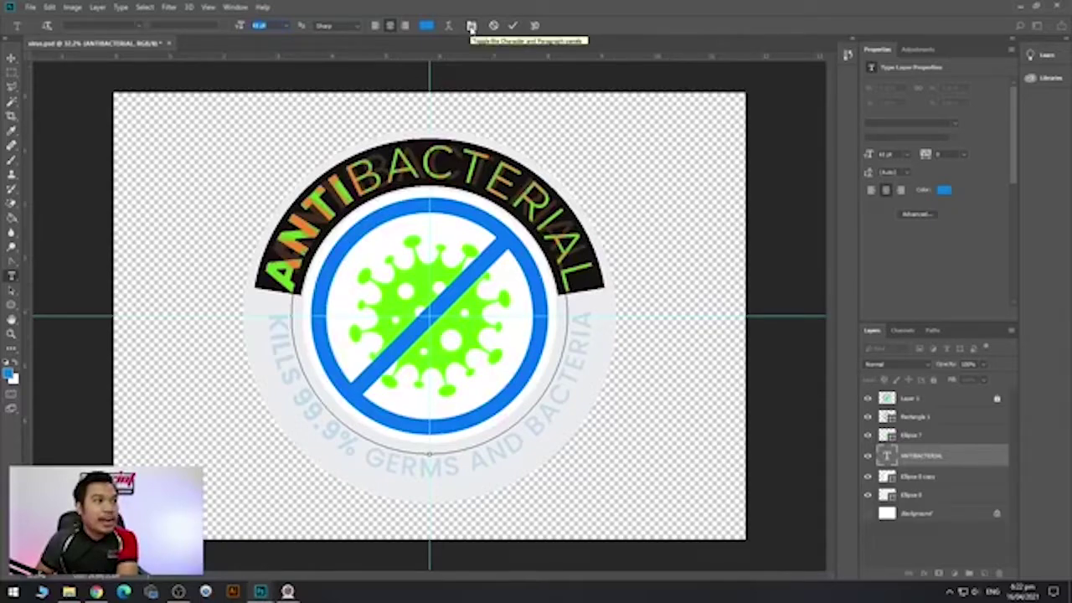
Tighten the tracking of the whole ANTIBACTERIAL text to -80 to match the faint reference lettering, and commit it.
{"action": "left_click", "coordinate": [471, 27]}
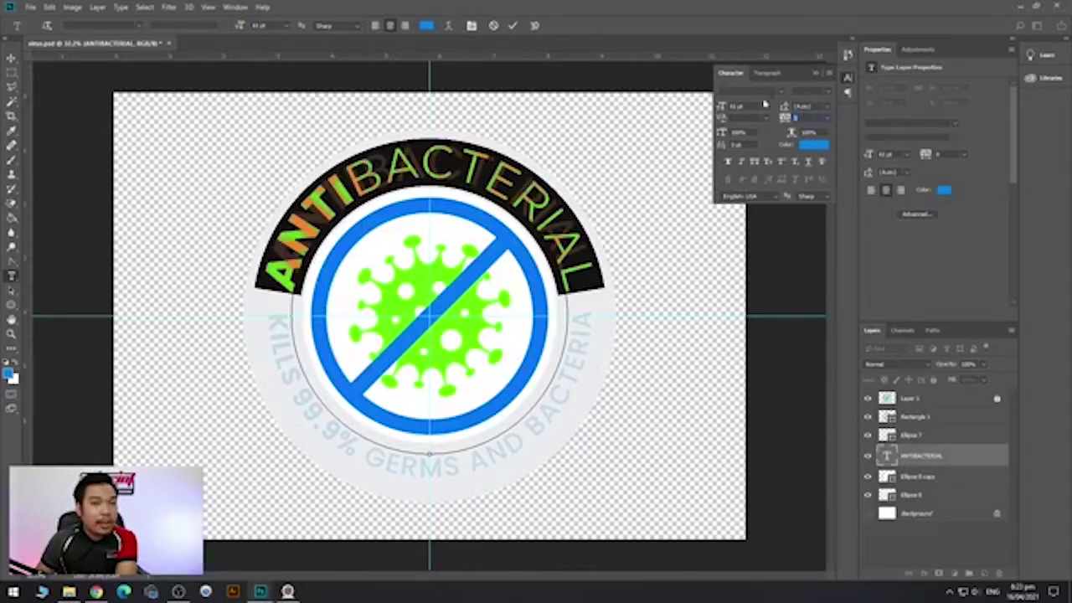
{"action": "key", "text": "shift+Up"}
{"action": "key", "text": "shift+Up"}
{"action": "key", "text": "shift+Up"}
{"action": "key", "text": "shift+Up"}
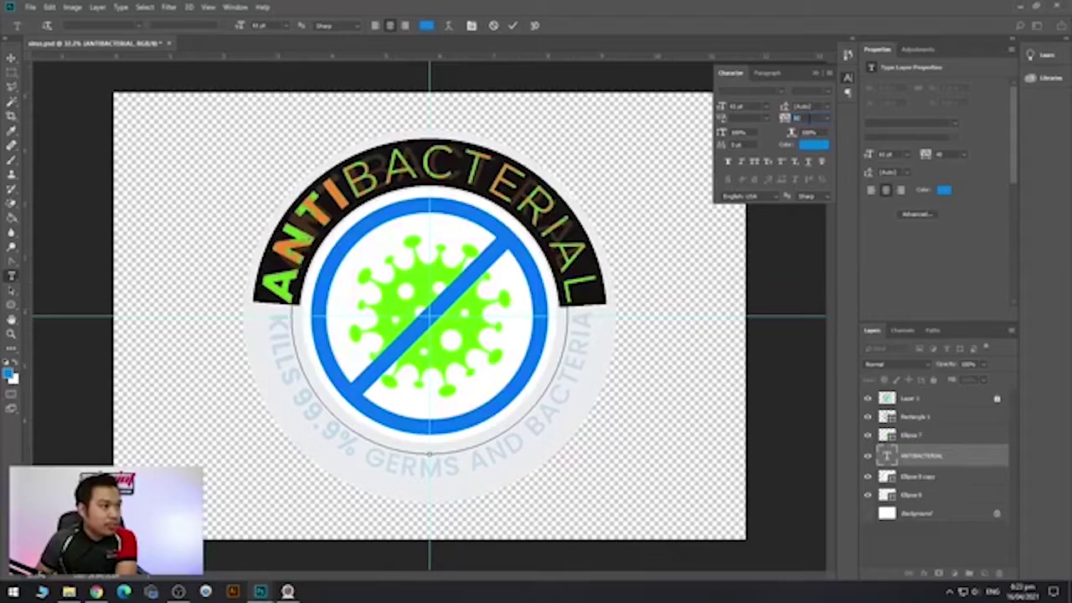
{"action": "scroll", "coordinate": [796, 119], "scroll_direction": "up", "scroll_amount": 4}
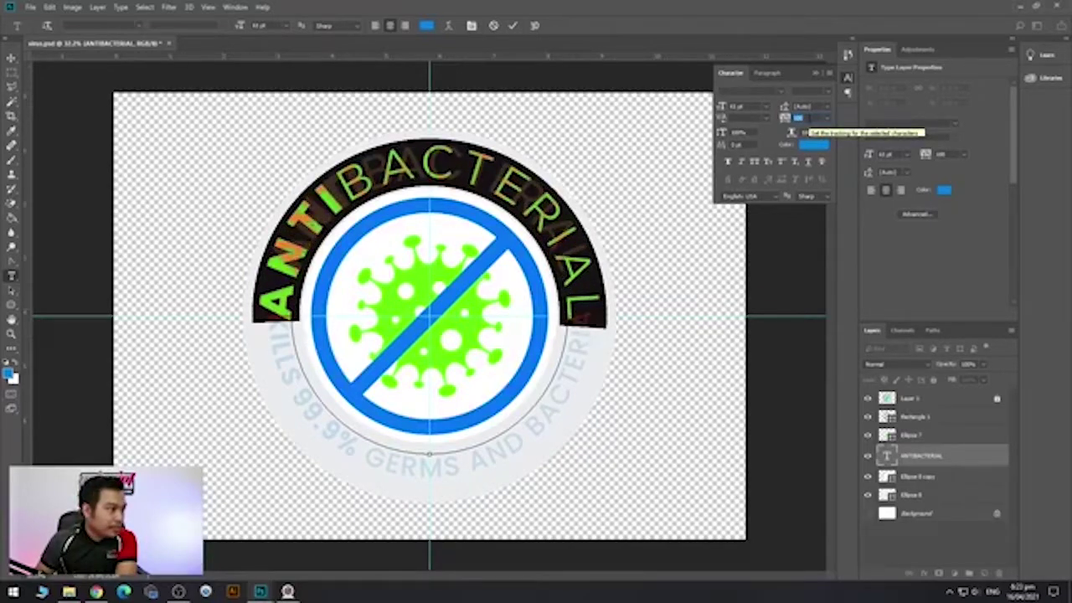
{"action": "scroll", "coordinate": [795, 118], "scroll_direction": "down", "scroll_amount": 4}
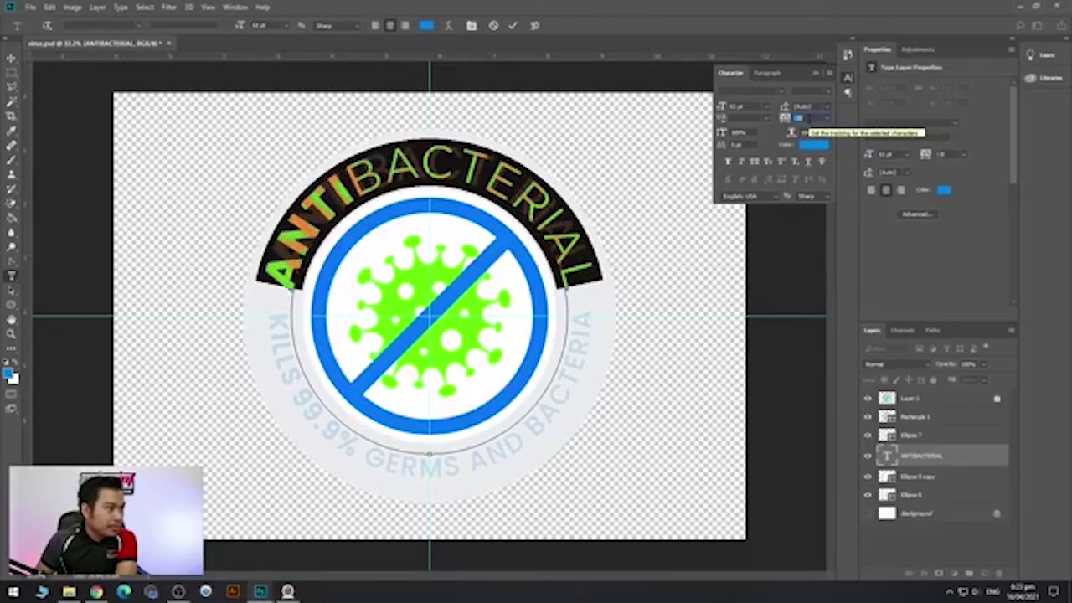
{"action": "scroll", "coordinate": [796, 118], "scroll_direction": "down", "scroll_amount": 1}
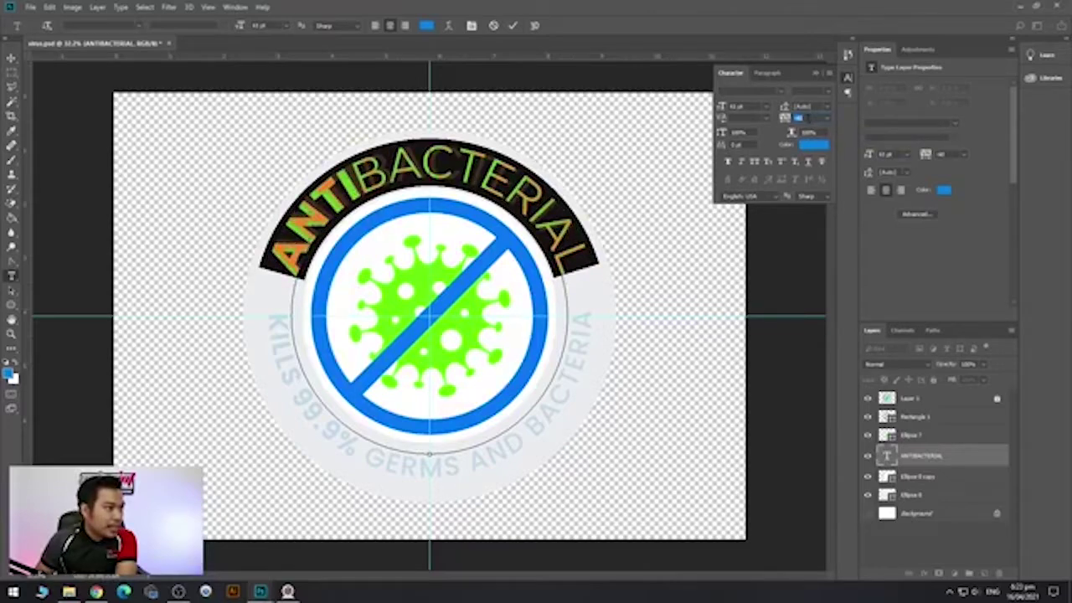
{"action": "scroll", "coordinate": [795, 118], "scroll_direction": "down", "scroll_amount": 1}
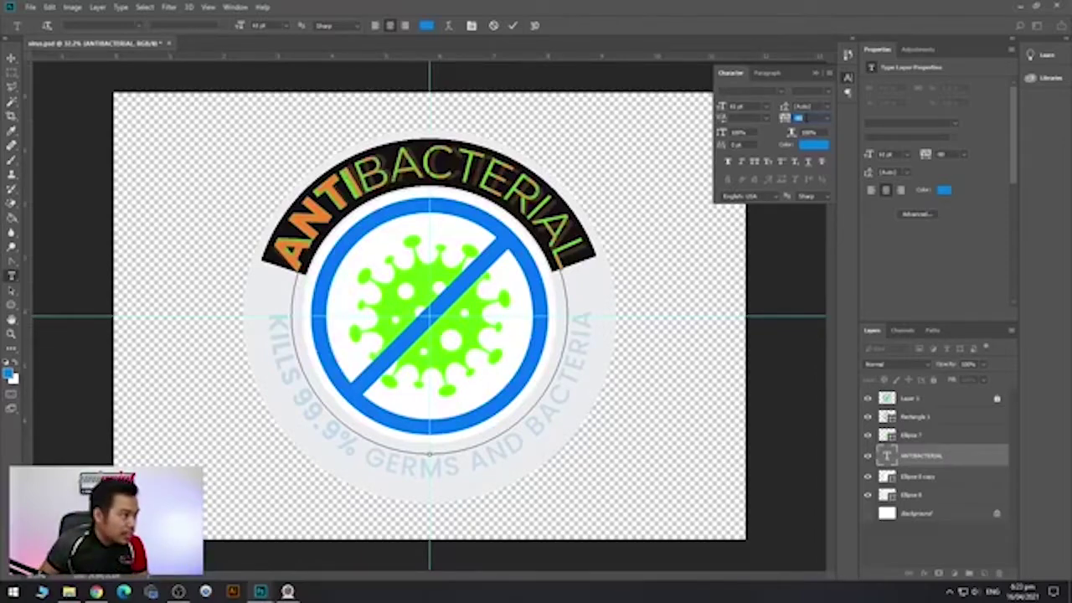
{"action": "left_click", "coordinate": [888, 456]}
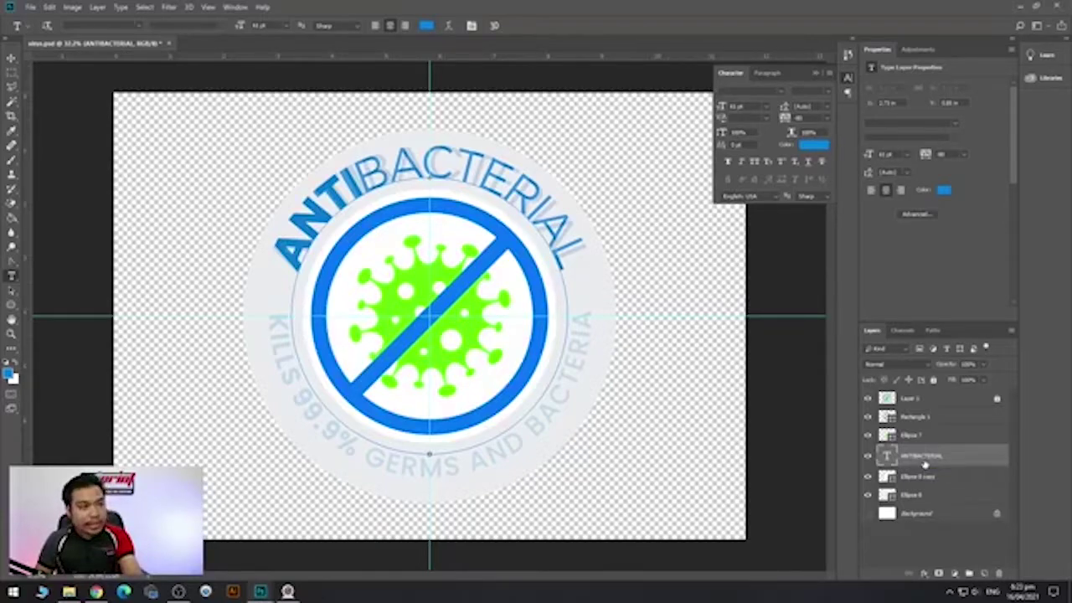
Duplicate the ANTIBACTERIAL text layer and flip the copy to the inside of its circular path, centred along the lower arc.
{"action": "key", "text": "ctrl+j"}
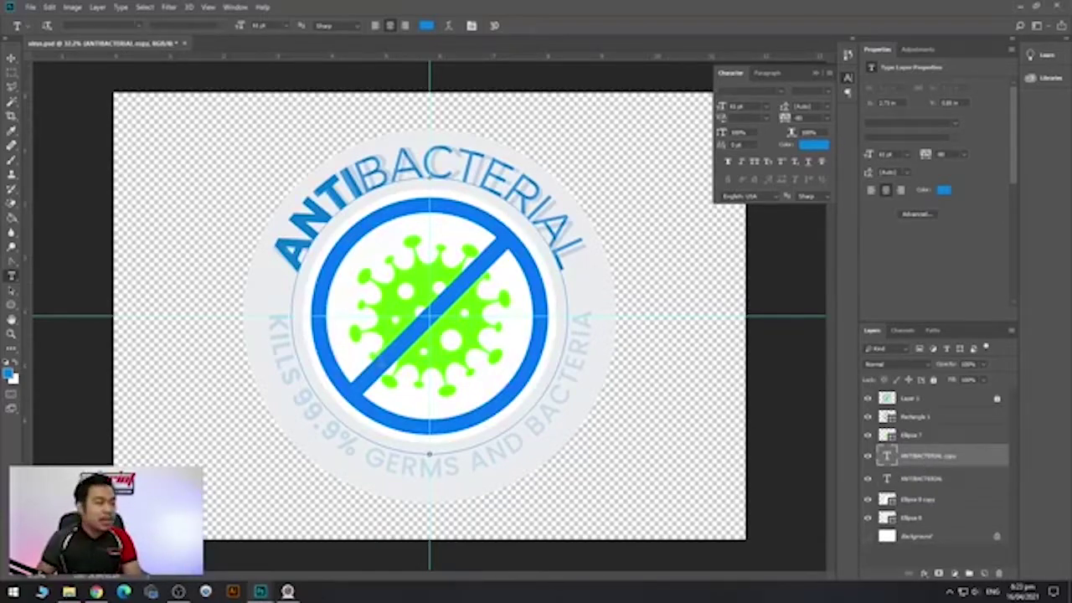
{"action": "left_click", "coordinate": [12, 291]}
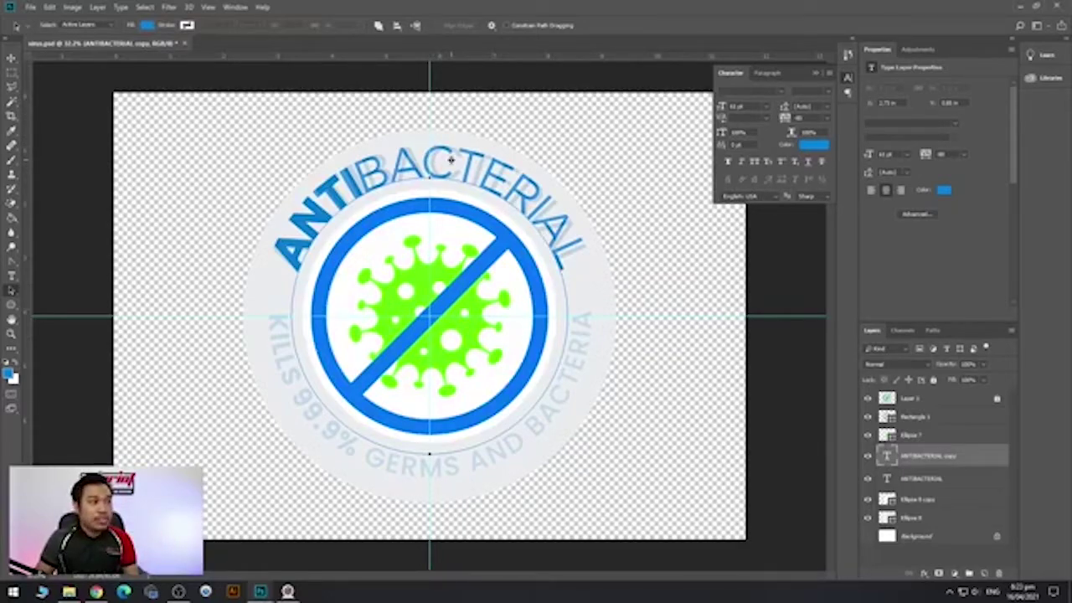
{"action": "left_click_drag", "start_coordinate": [450, 159], "coordinate": [446, 220]}
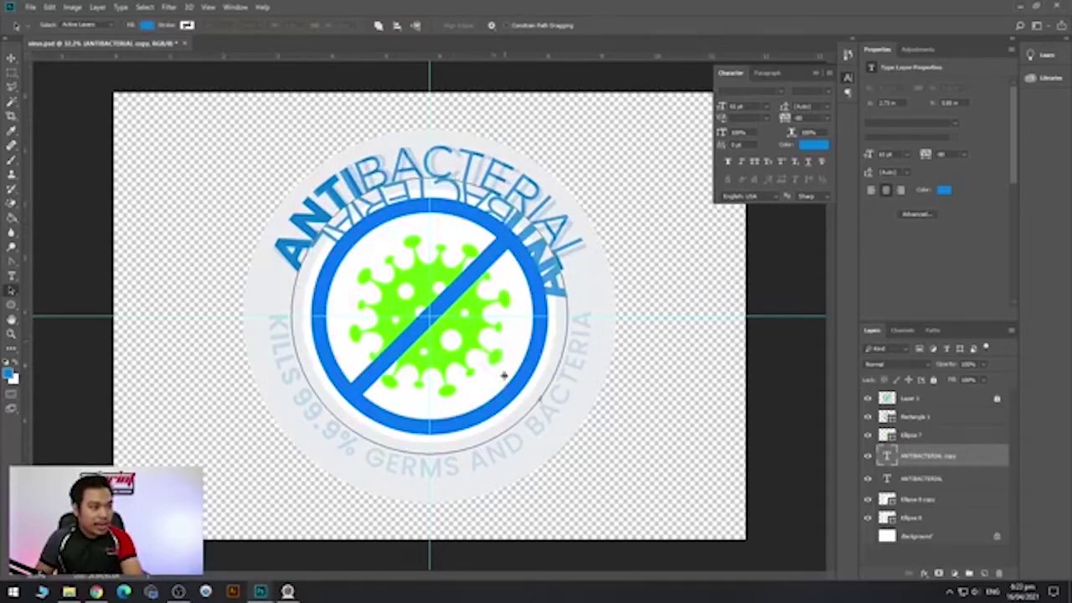
{"action": "left_click_drag", "start_coordinate": [438, 411], "coordinate": [427, 416]}
Try to enlarge the flipped ANTIBACTERIAL copy around the badge centre.
{"action": "key", "text": "ctrl+t"}
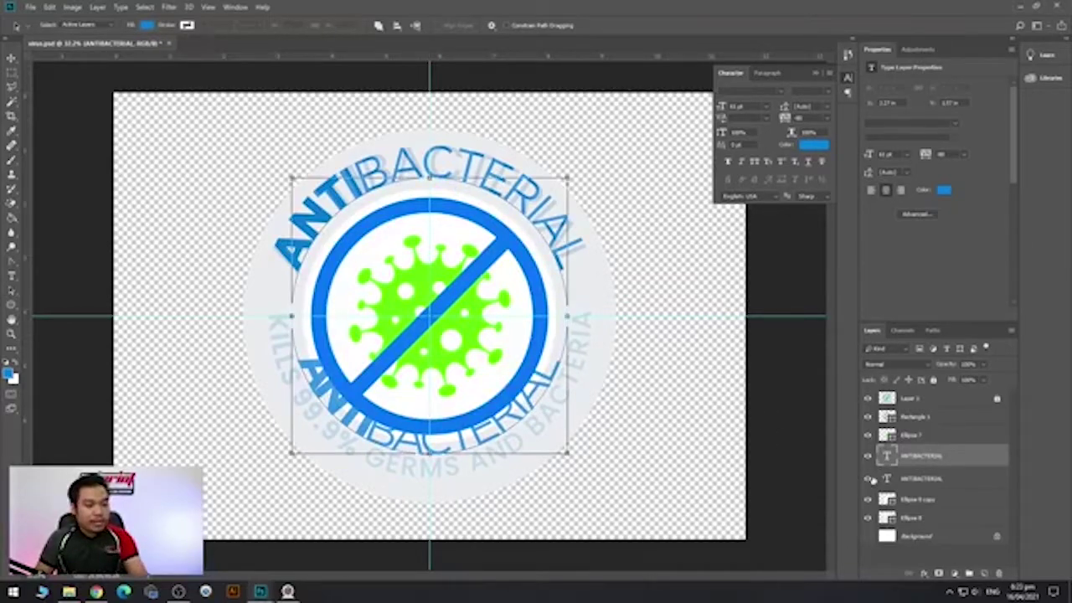
{"action": "key", "text": "ctrl+t"}
{"action": "left_click_drag", "start_coordinate": [567, 453], "coordinate": [595, 474]}
{"action": "key", "text": "Return"}
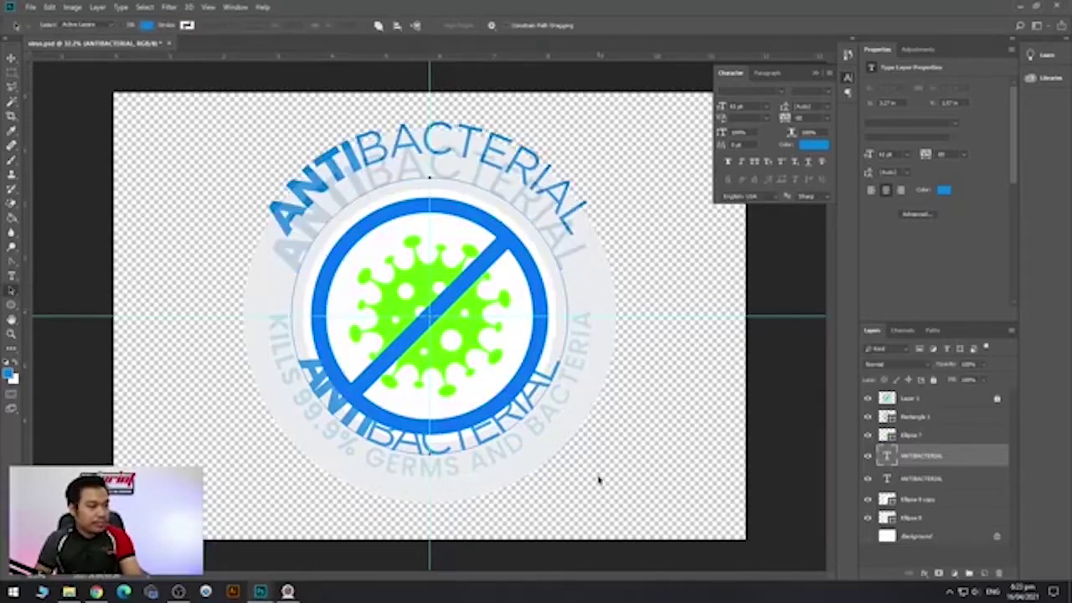
Enlarge the flipped ANTIBACTERIAL copy around the badge centre to about 116% so its path follows the lower reference lettering.
{"action": "left_click", "coordinate": [905, 478]}
{"action": "left_click", "coordinate": [868, 456]}
{"action": "left_click", "coordinate": [868, 456]}
{"action": "left_click", "coordinate": [889, 458]}
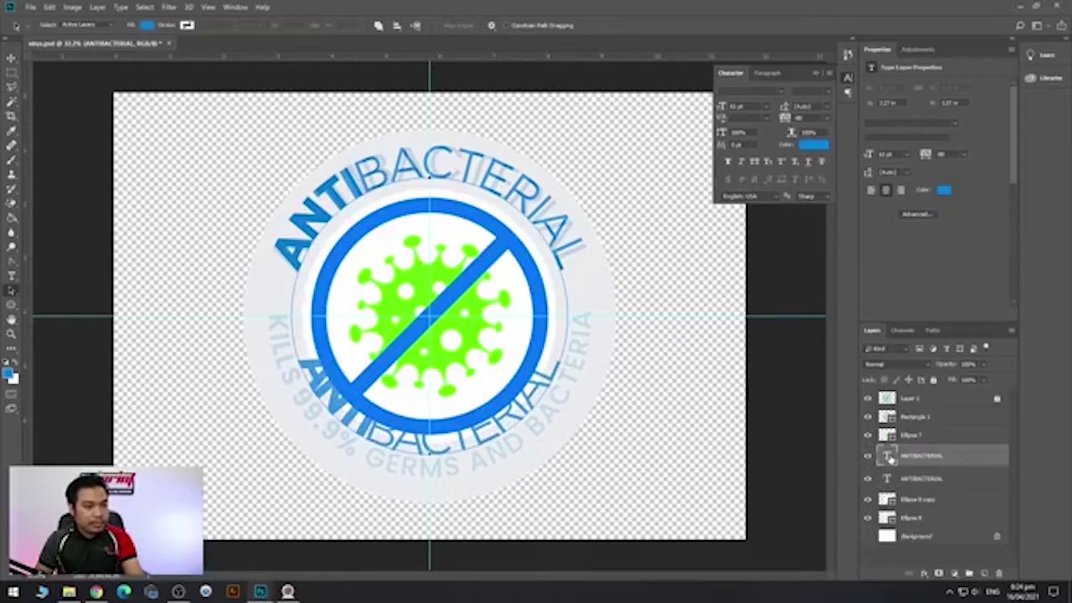
{"action": "key", "text": "ctrl+t"}
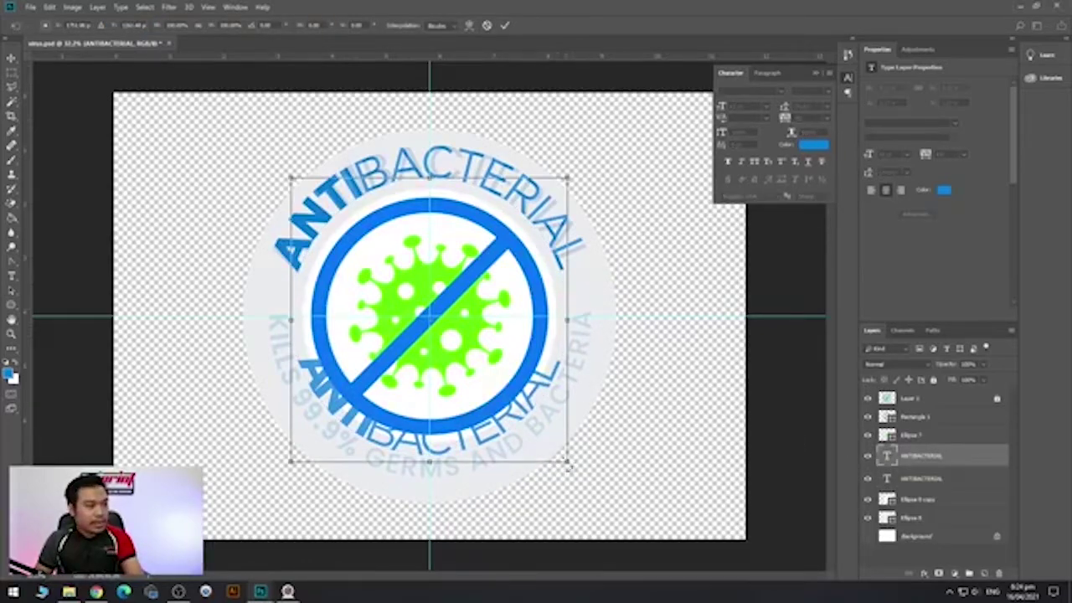
{"action": "left_click_drag", "start_coordinate": [567, 460], "coordinate": [600, 474]}
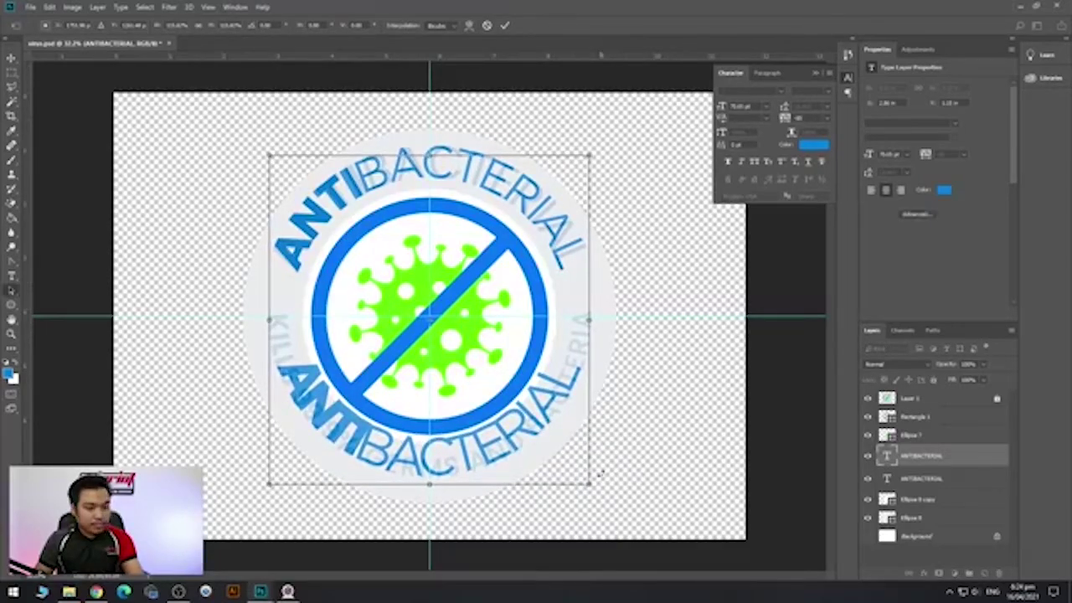
{"action": "key", "text": "Return"}
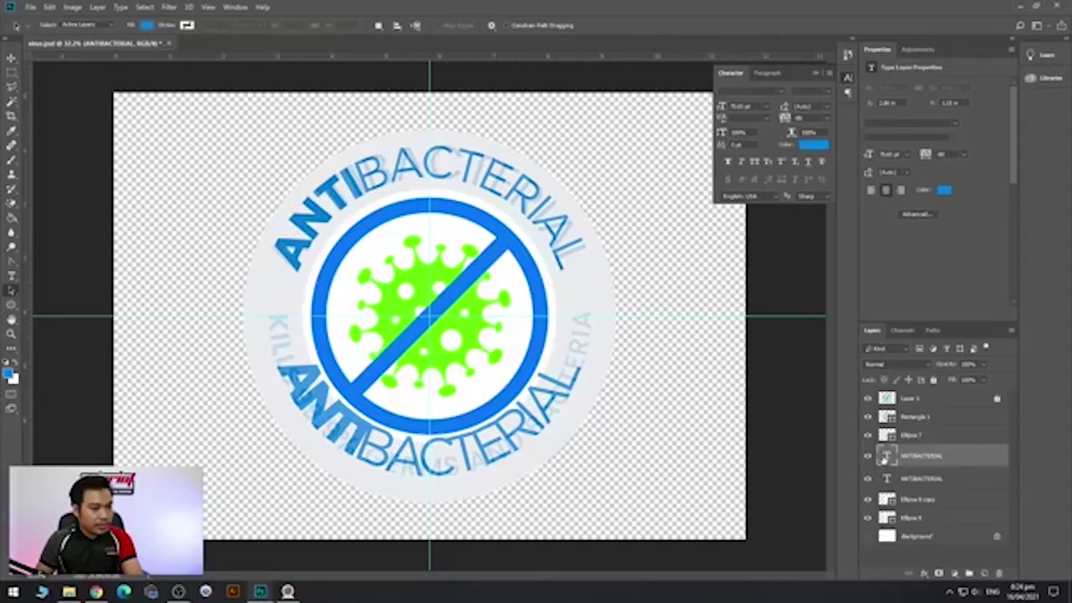
Replace the flipped copy's text with "KILLS 99.9% GERMS AND BACTERIA".
{"action": "double_click", "coordinate": [886, 457]}
{"action": "type", "text": "KI"}
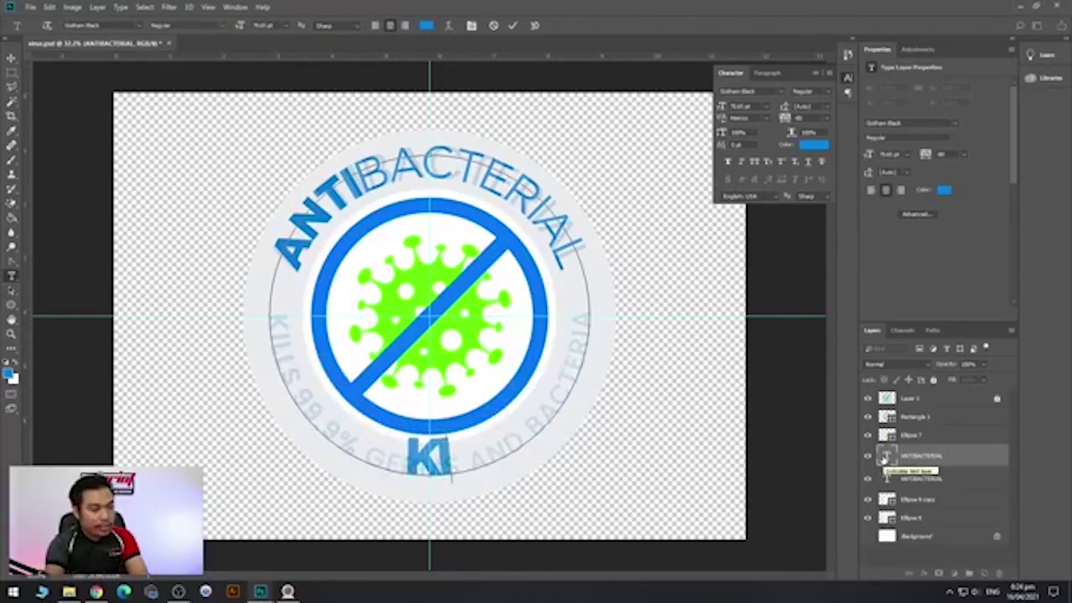
{"action": "type", "text": "LLS 99.9"}
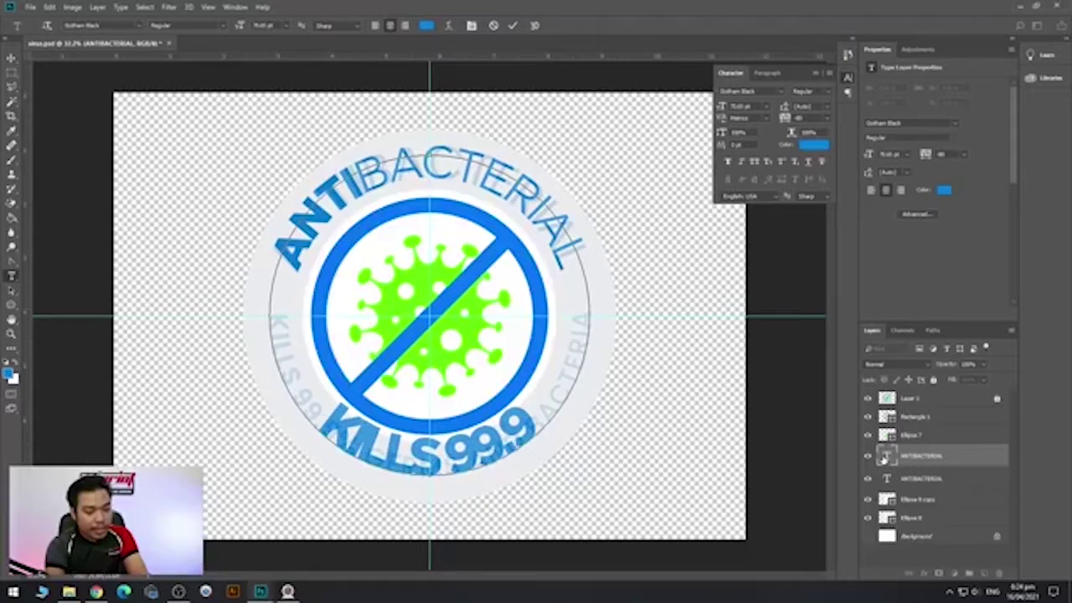
{"action": "type", "text": "%"}
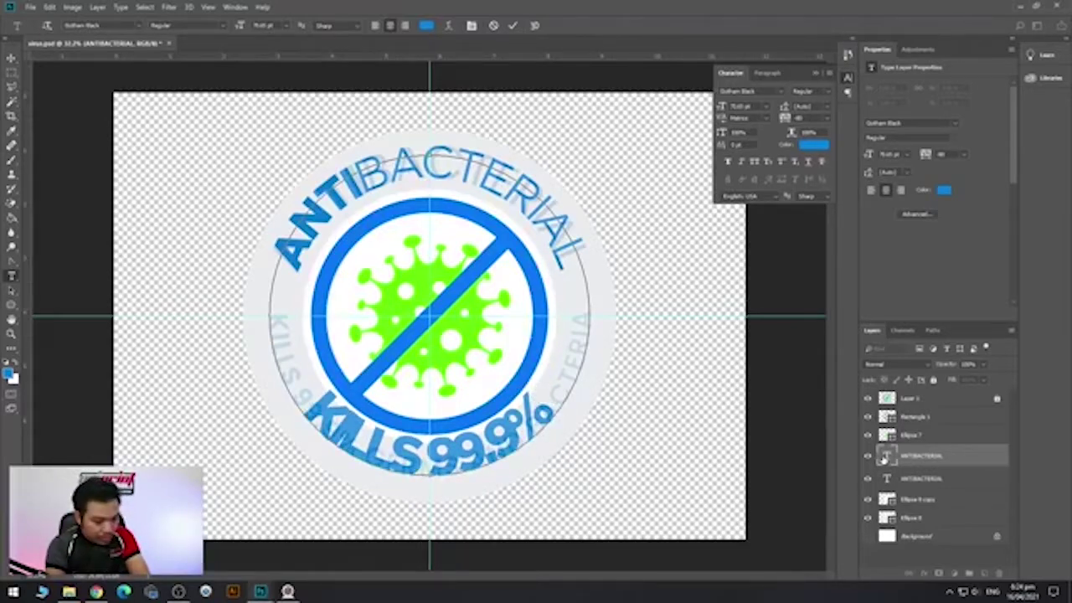
{"action": "type", "text": " GERMS AND BAC"}
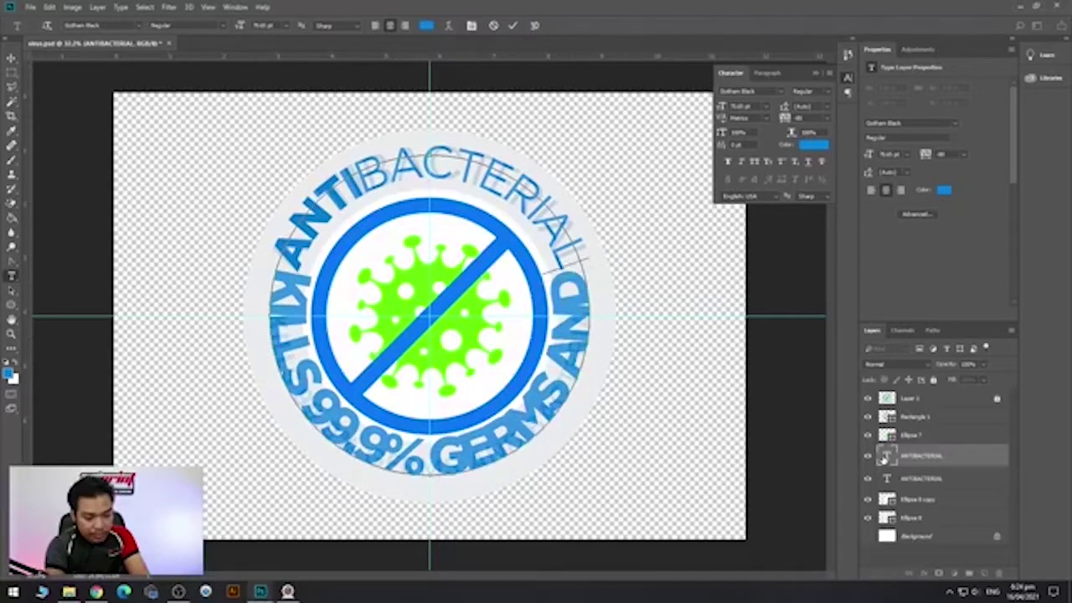
{"action": "type", "text": "TERIA"}
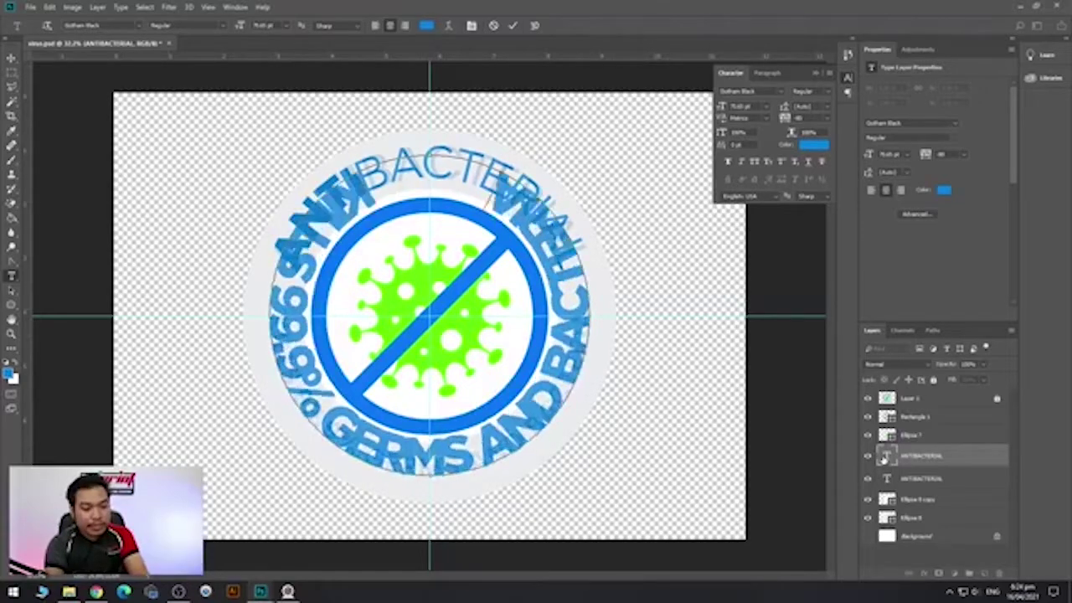
Change the font of the words GERMS AND BACTERIA to Gotham Book.
{"action": "key", "text": "ctrl+a"}
{"action": "left_click_drag", "start_coordinate": [333, 430], "coordinate": [533, 87]}
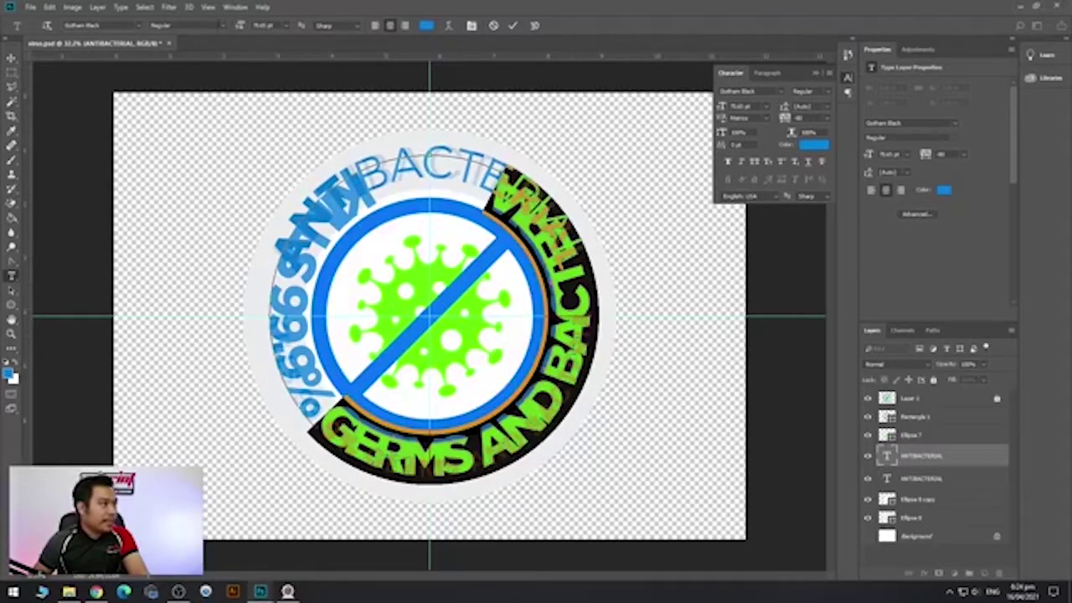
{"action": "left_click", "coordinate": [118, 26]}
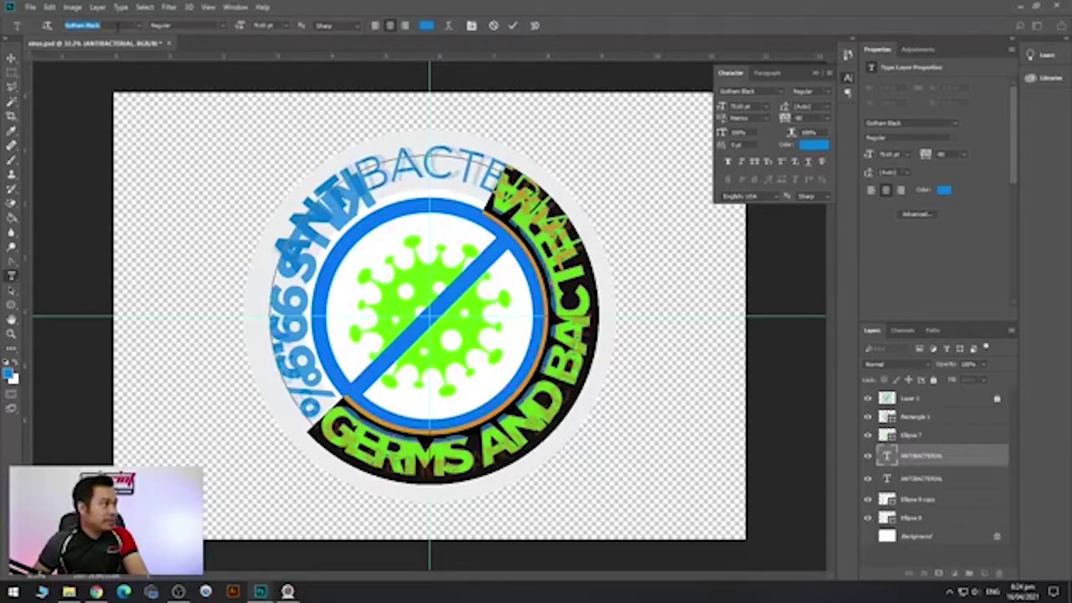
{"action": "type", "text": "gotham"}
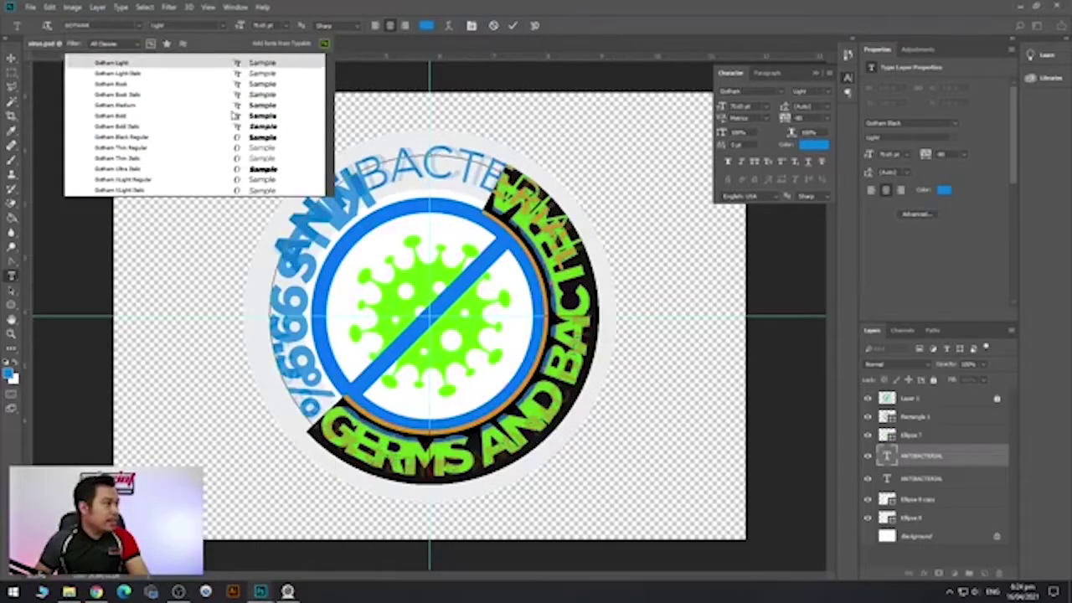
{"action": "left_click", "coordinate": [251, 84]}
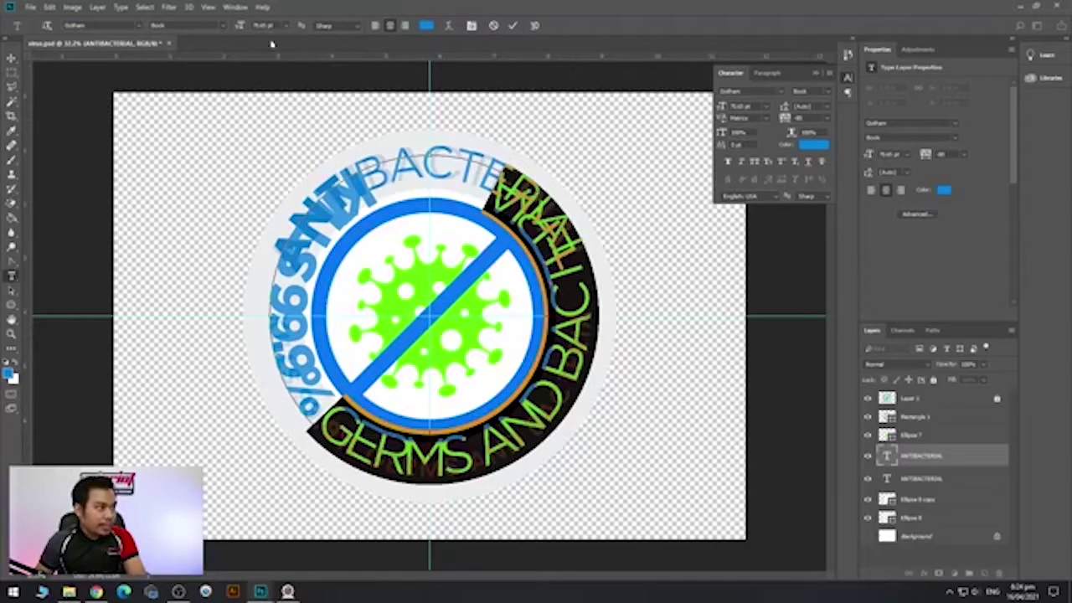
{"action": "left_click_drag", "start_coordinate": [274, 26], "coordinate": [241, 26]}
{"action": "key", "text": "Down"}
{"action": "key", "text": "Down"}
{"action": "key", "text": "Down"}
{"action": "key", "text": "Down"}
{"action": "key", "text": "Down"}
{"action": "key", "text": "Down"}
{"action": "key", "text": "Down"}
{"action": "key", "text": "Down"}
{"action": "key", "text": "Down"}
{"action": "key", "text": "Down"}
{"action": "key", "text": "Down"}
{"action": "key", "text": "ctrl+z"}
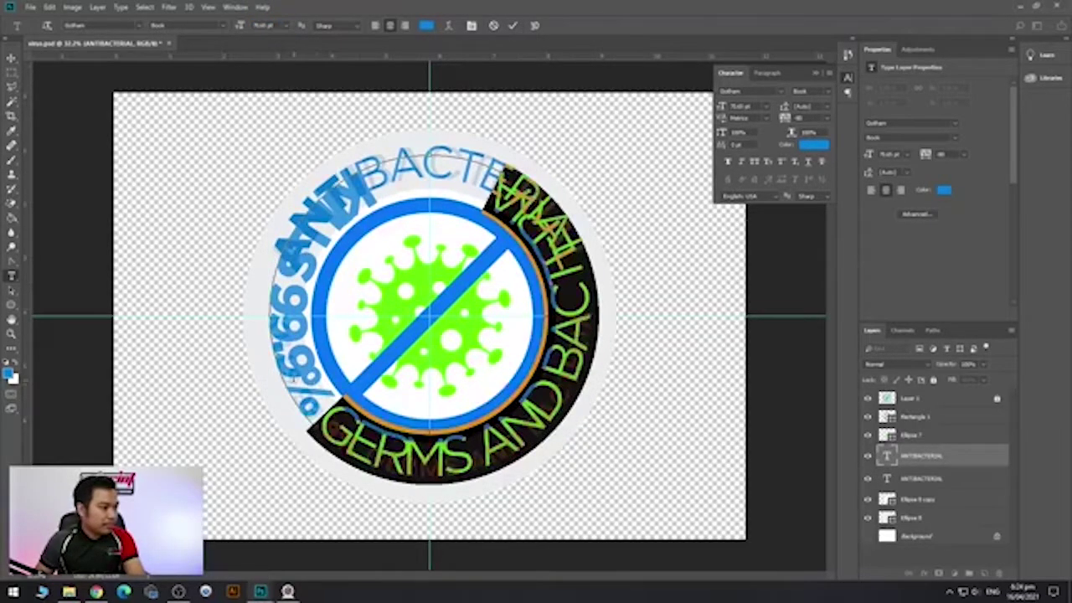
Reduce the font size of the whole lower curved text until its letters match the height of the reference lettering.
{"action": "key", "text": "ctrl+a"}
{"action": "left_click", "coordinate": [243, 26]}
{"action": "key", "text": "Down"}
{"action": "key", "text": "Down"}
{"action": "key", "text": "Down"}
{"action": "key", "text": "Down"}
{"action": "key", "text": "Down"}
{"action": "key", "text": "Down"}
{"action": "key", "text": "Down"}
{"action": "key", "text": "Down"}
{"action": "key", "text": "Down"}
{"action": "key", "text": "Down"}
{"action": "key", "text": "Down"}
{"action": "key", "text": "Down"}
{"action": "key", "text": "Down"}
{"action": "key", "text": "Down"}
{"action": "key", "text": "Down"}
{"action": "key", "text": "Down"}
{"action": "key", "text": "Down"}
{"action": "key", "text": "Down"}
{"action": "key", "text": "Down"}
{"action": "key", "text": "Down"}
{"action": "key", "text": "Down"}
{"action": "key", "text": "Down"}
{"action": "key", "text": "Down"}
{"action": "key", "text": "Down"}
{"action": "key", "text": "Down"}
{"action": "key", "text": "Down"}
{"action": "key", "text": "Down"}
{"action": "key", "text": "Down"}
{"action": "key", "text": "Down"}
{"action": "key", "text": "Down"}
{"action": "key", "text": "Down"}
{"action": "key", "text": "Down"}
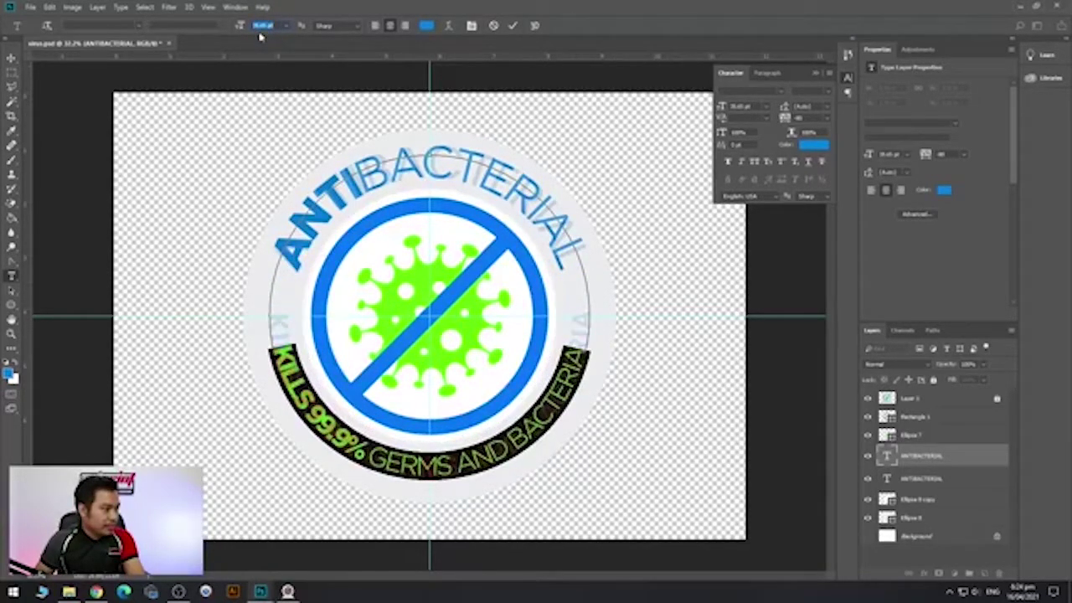
Widen the tracking of the whole lower curved text to 20 so it spans the reference lettering, and commit the text.
{"action": "left_click", "coordinate": [795, 117]}
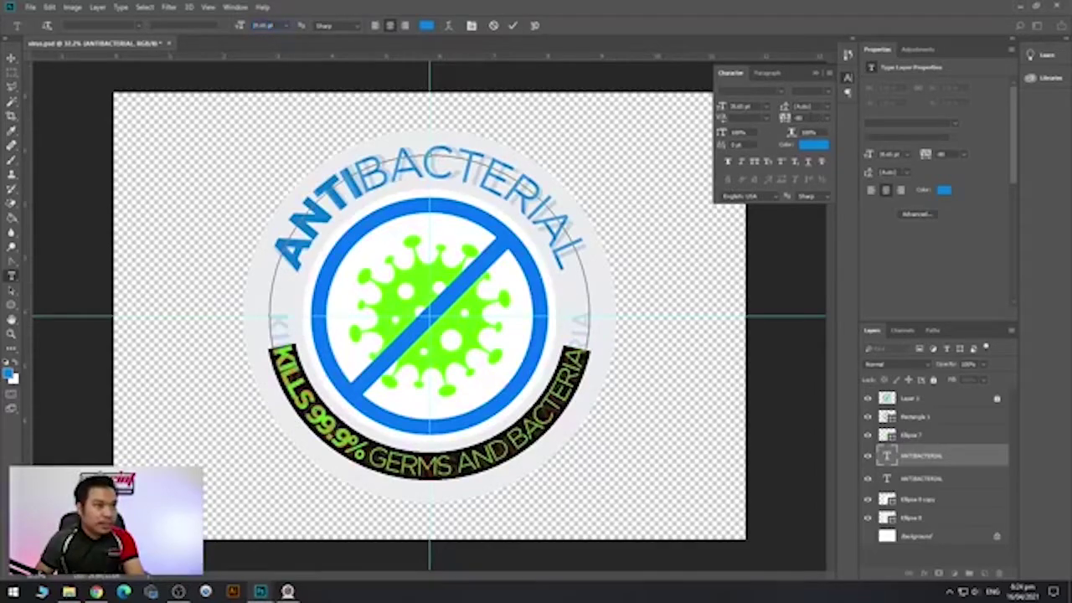
{"action": "key", "text": "Up"}
{"action": "key", "text": "Up"}
{"action": "key", "text": "Up"}
{"action": "key", "text": "Up"}
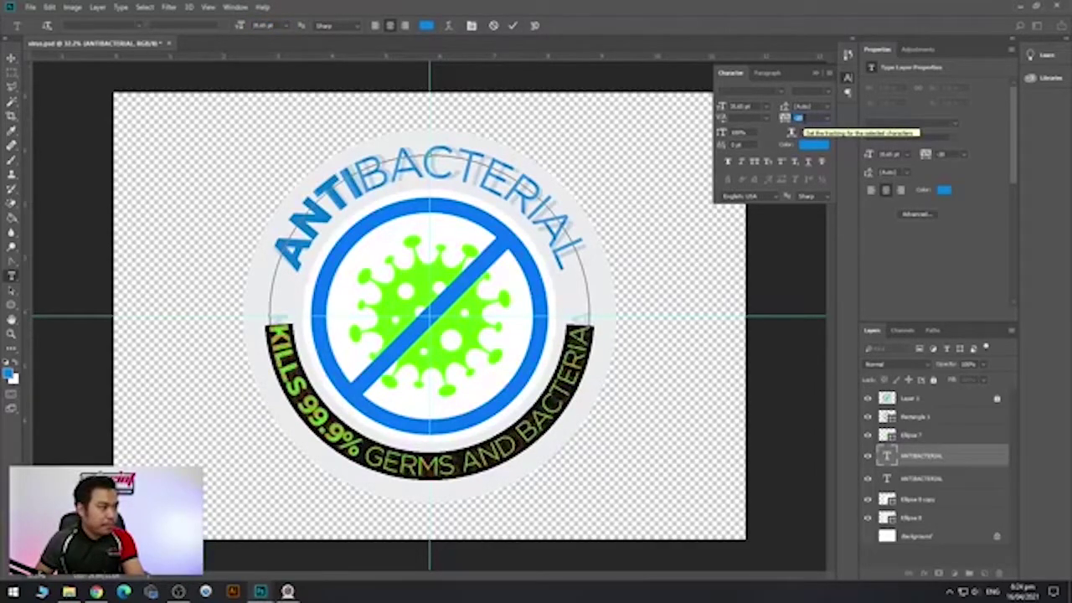
{"action": "key", "text": "Up"}
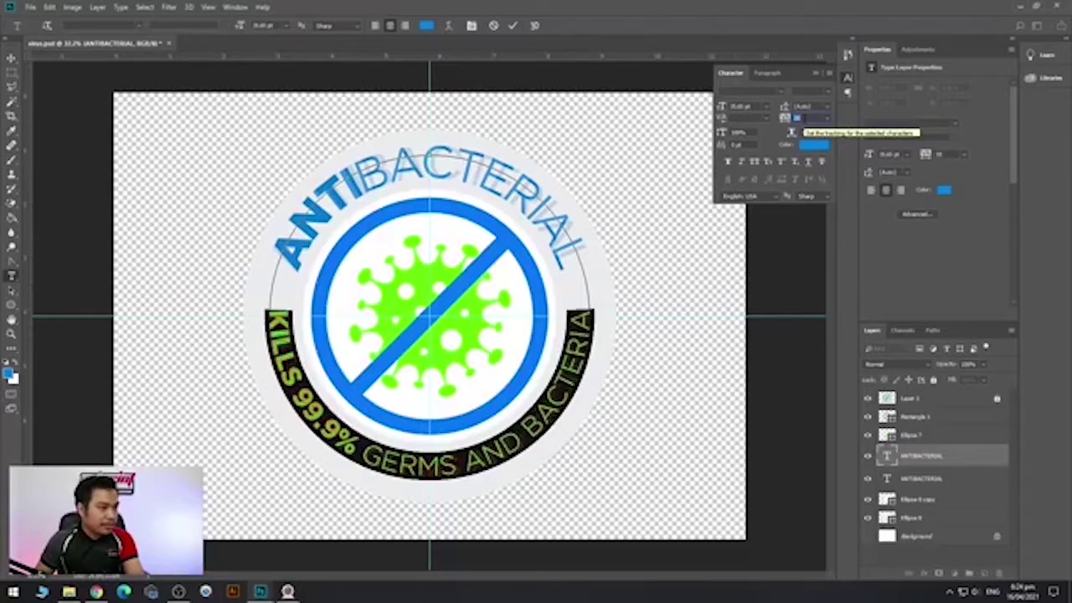
{"action": "left_click", "coordinate": [942, 455]}
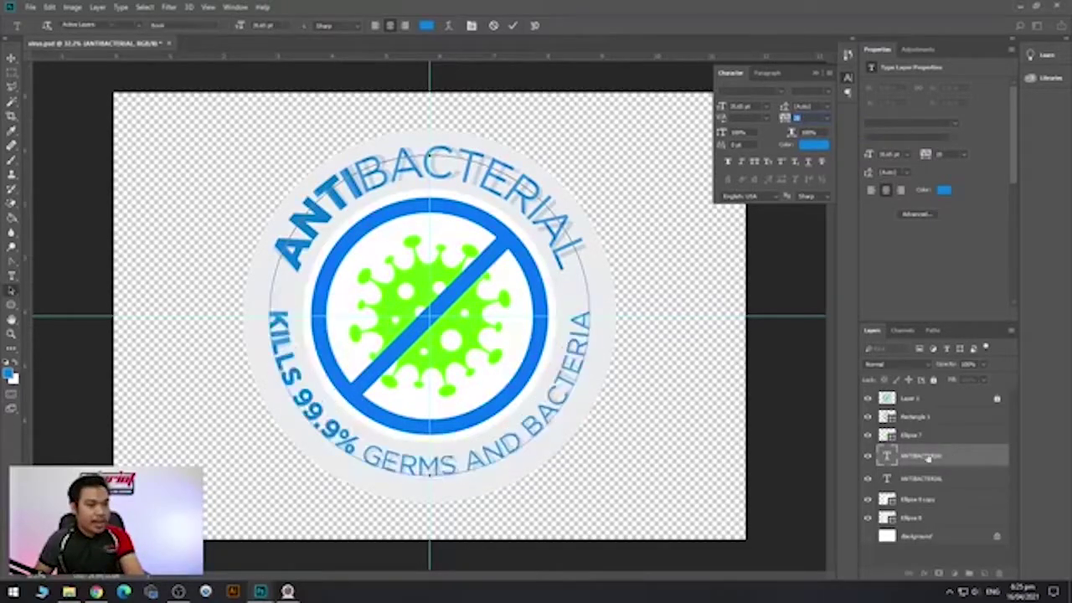
Scale the KILLS 99.9% GERMS AND BACTERIA text up slightly around the badge centre to align it with the reference lettering.
{"action": "scroll", "coordinate": [622, 454], "scroll_direction": "down", "scroll_amount": 2}
{"action": "scroll", "coordinate": [402, 407], "scroll_direction": "up", "scroll_amount": 3}
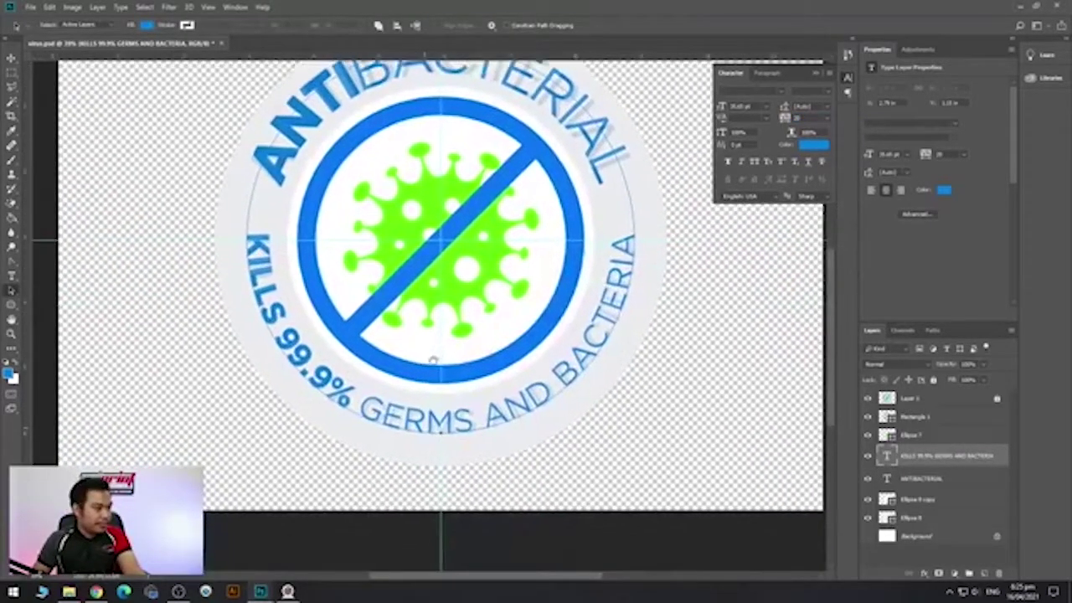
{"action": "scroll", "coordinate": [505, 441], "scroll_direction": "down", "scroll_amount": 1}
{"action": "key", "text": "ctrl+t"}
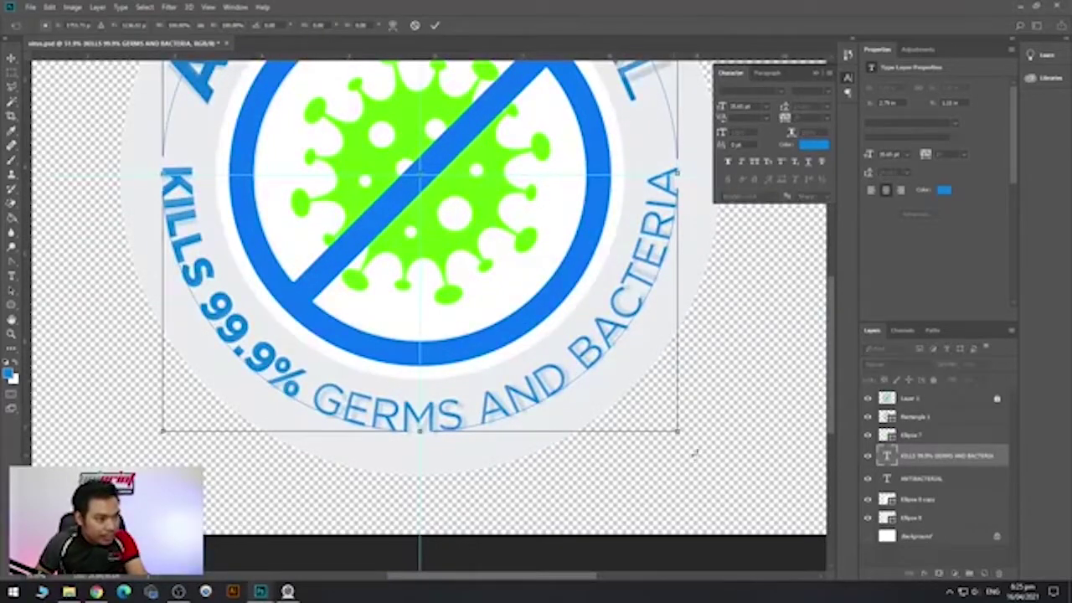
{"action": "left_click_drag", "start_coordinate": [676, 433], "coordinate": [682, 436]}
{"action": "key", "text": "Return"}
{"action": "scroll", "coordinate": [681, 437], "scroll_direction": "down", "scroll_amount": 2}
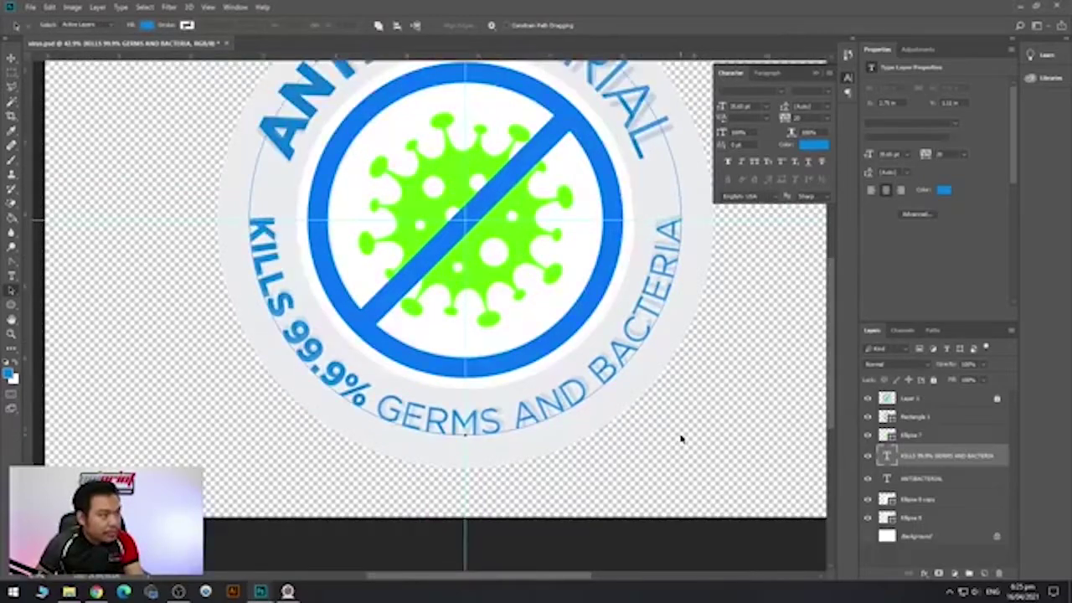
Unlock the Layer 1 reference image and restore its opacity to 100%.
{"action": "left_click", "coordinate": [11, 58]}
{"action": "scroll", "coordinate": [802, 376], "scroll_direction": "down", "scroll_amount": 3}
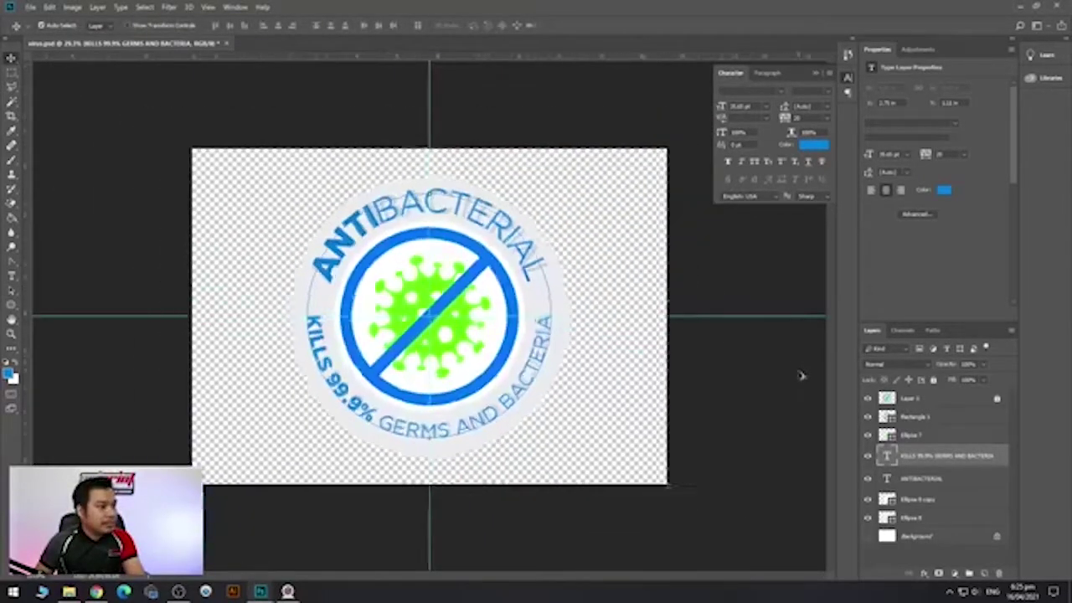
{"action": "left_click", "coordinate": [925, 400]}
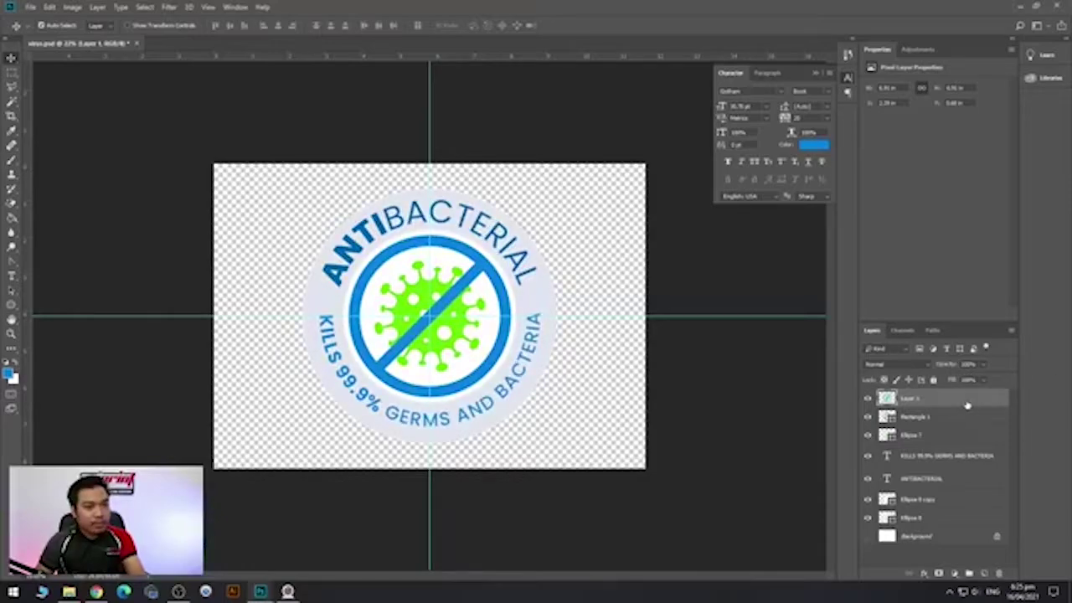
Compare the recreated badge with the Layer 1 reference by repeatedly showing and hiding the reference, and leave it hidden.
{"action": "left_click", "coordinate": [868, 399]}
{"action": "left_click", "coordinate": [868, 400]}
{"action": "left_click", "coordinate": [868, 399]}
{"action": "left_click", "coordinate": [868, 399]}
{"action": "left_click", "coordinate": [868, 399]}
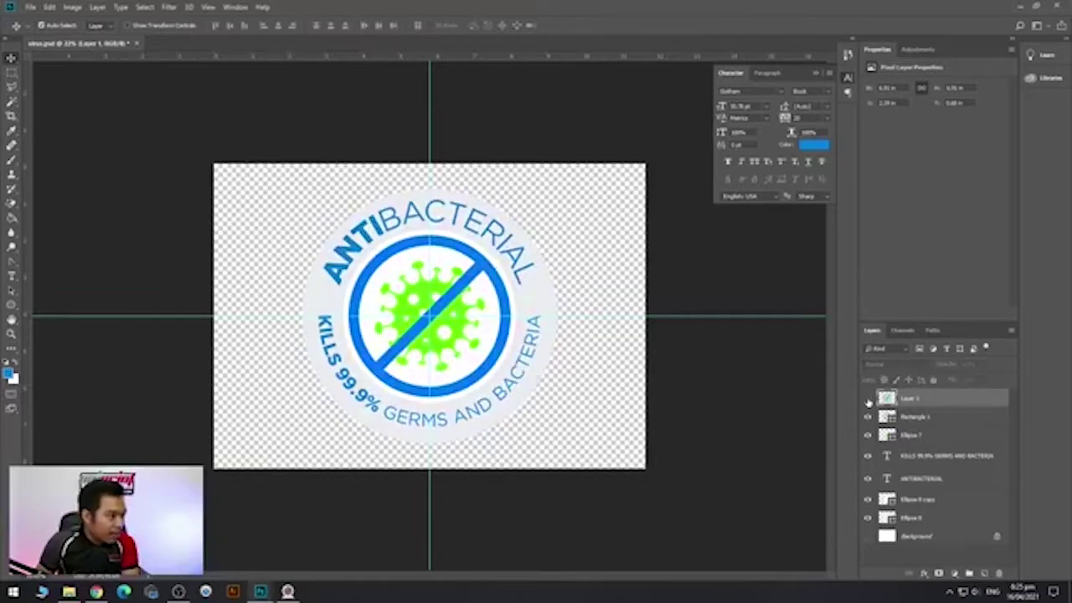
{"action": "left_click", "coordinate": [867, 399]}
{"action": "left_click", "coordinate": [868, 400]}
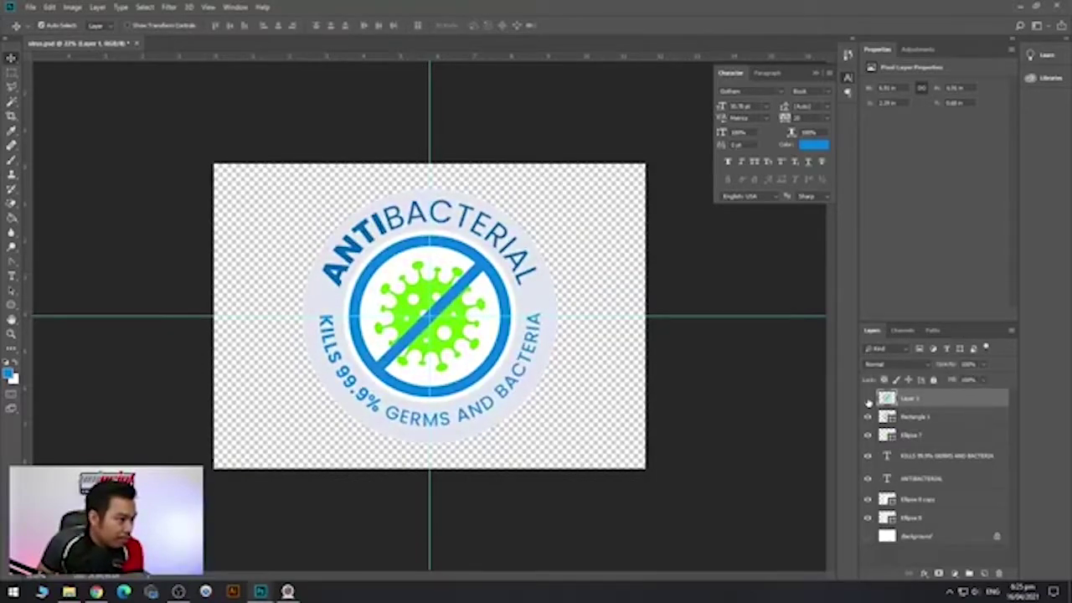
{"action": "left_click", "coordinate": [868, 400]}
{"action": "left_click", "coordinate": [868, 399]}
{"action": "left_click", "coordinate": [868, 399]}
{"action": "left_click", "coordinate": [867, 400]}
{"action": "left_click", "coordinate": [868, 399]}
{"action": "left_click", "coordinate": [867, 400]}
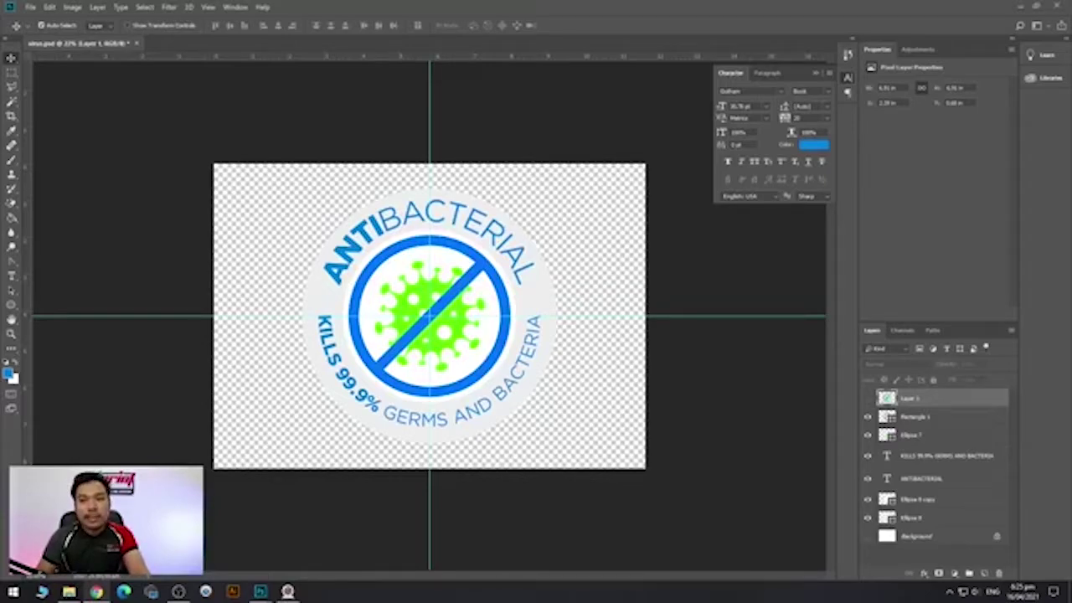
{"action": "scroll", "coordinate": [452, 268], "scroll_direction": "up", "scroll_amount": 8}
{"action": "scroll", "coordinate": [439, 242], "scroll_direction": "down", "scroll_amount": 7}
{"action": "key", "text": "ctrl+plus"}
{"action": "key", "text": "ctrl+minus"}
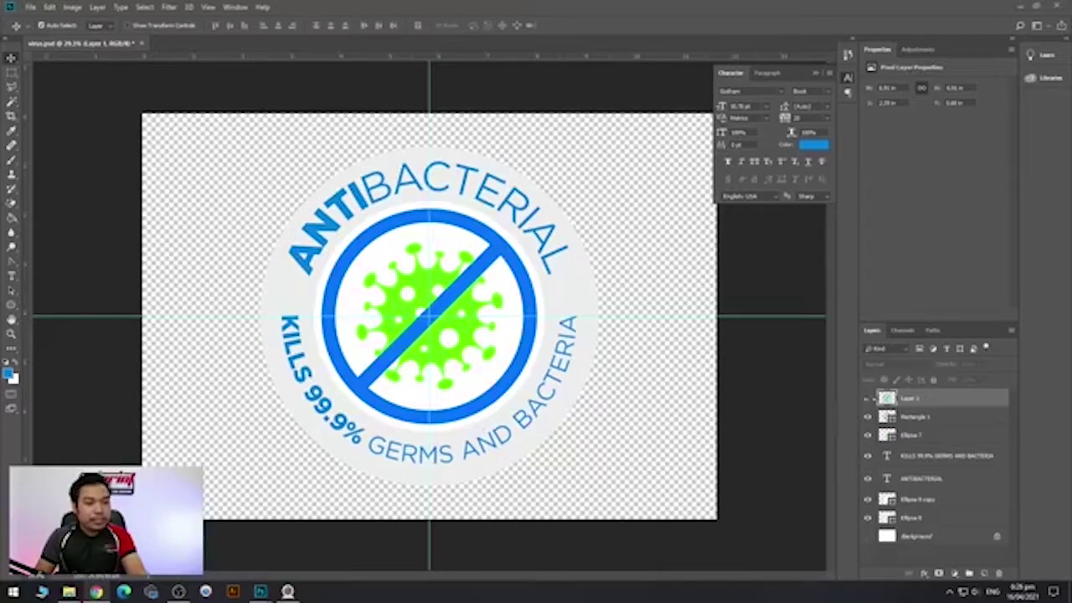
{"action": "left_click", "coordinate": [867, 398]}
{"action": "left_click", "coordinate": [868, 398]}
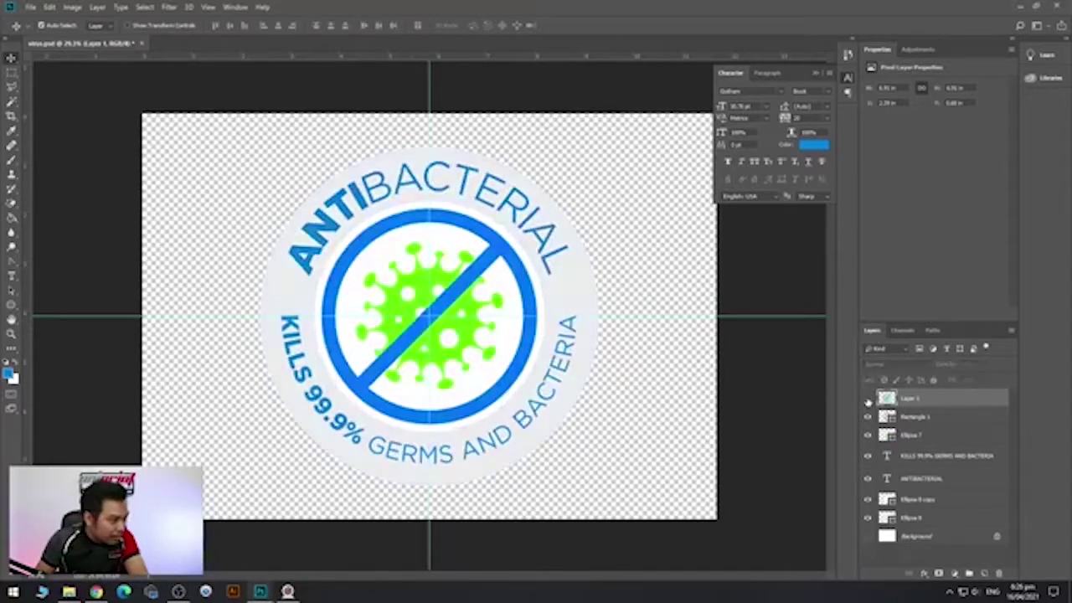
{"action": "scroll", "coordinate": [469, 427], "scroll_direction": "down", "scroll_amount": 3}
{"action": "scroll", "coordinate": [460, 421], "scroll_direction": "up", "scroll_amount": 4}
{"action": "left_click", "coordinate": [868, 399]}
{"action": "left_click", "coordinate": [868, 399]}
{"action": "left_click", "coordinate": [868, 399]}
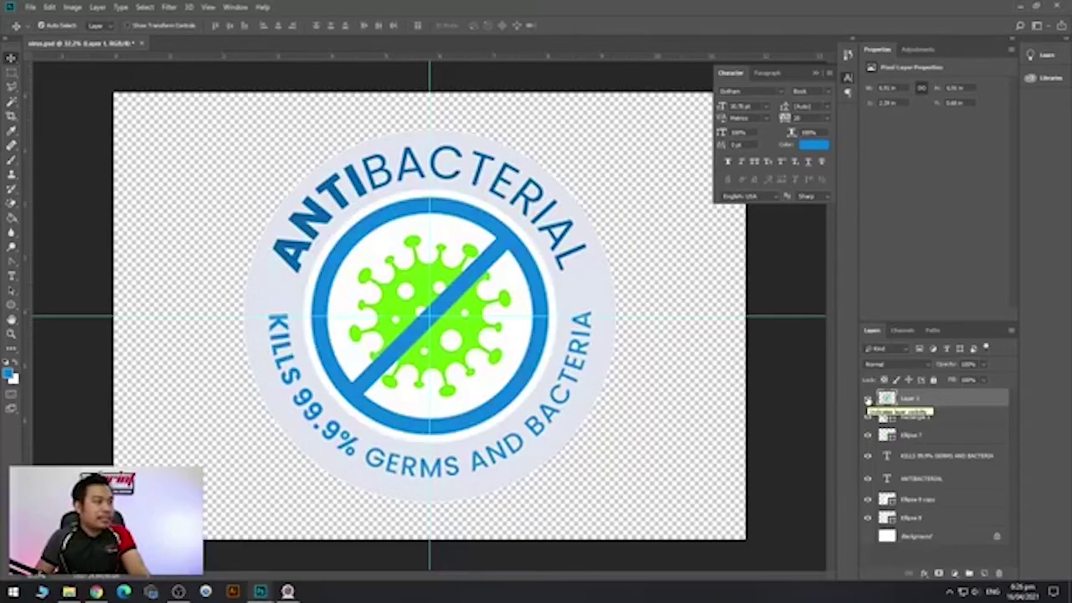
{"action": "left_click", "coordinate": [868, 398]}
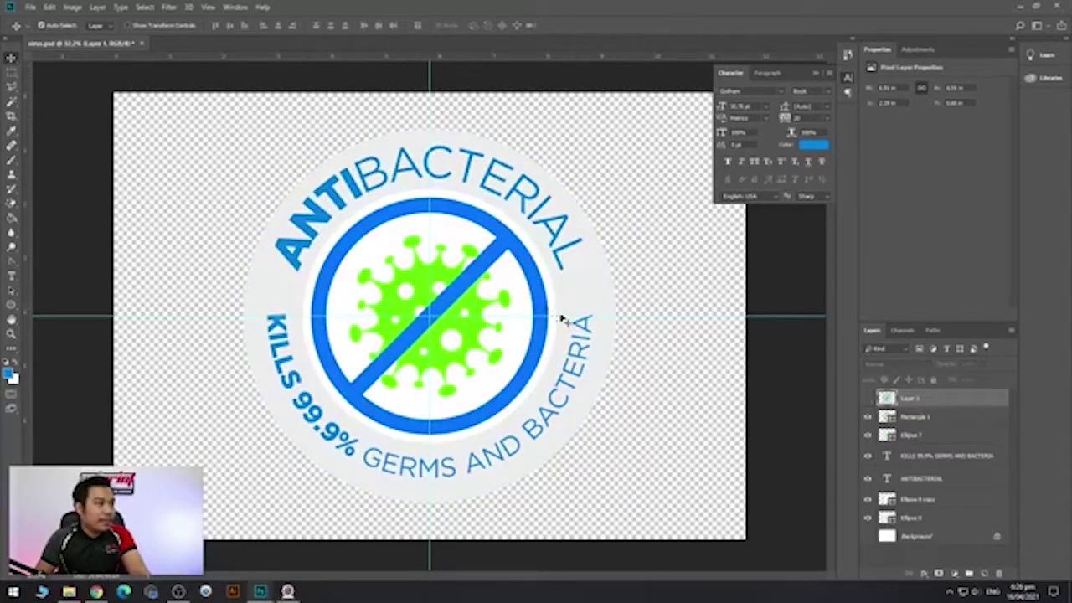
Try the Arial Black font on the whole curved ANTIBACTERIAL text, and undo the font change.
{"action": "left_click", "coordinate": [517, 204]}
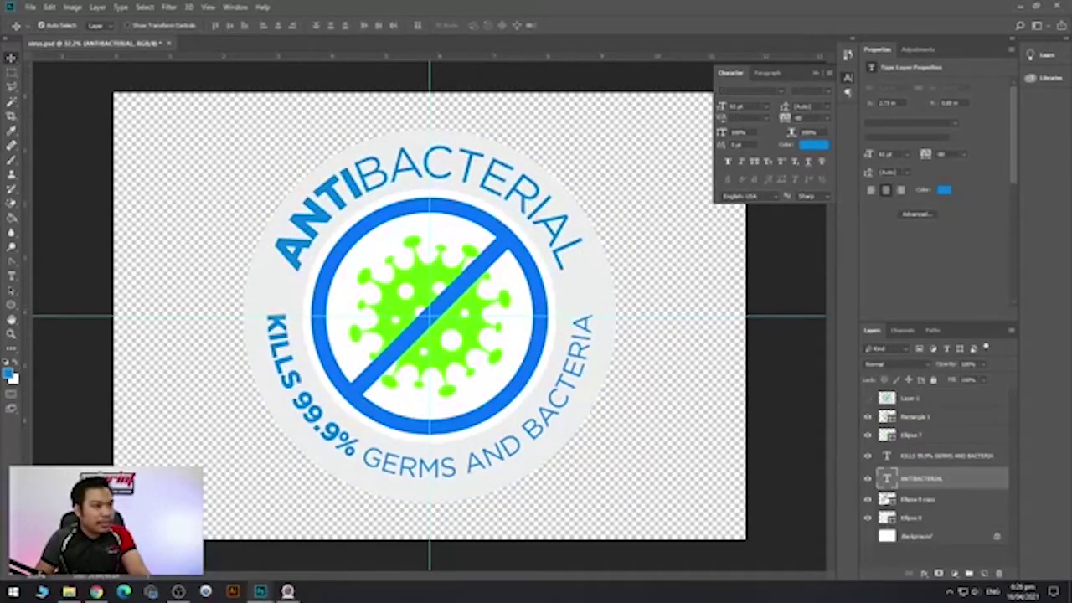
{"action": "double_click", "coordinate": [887, 478]}
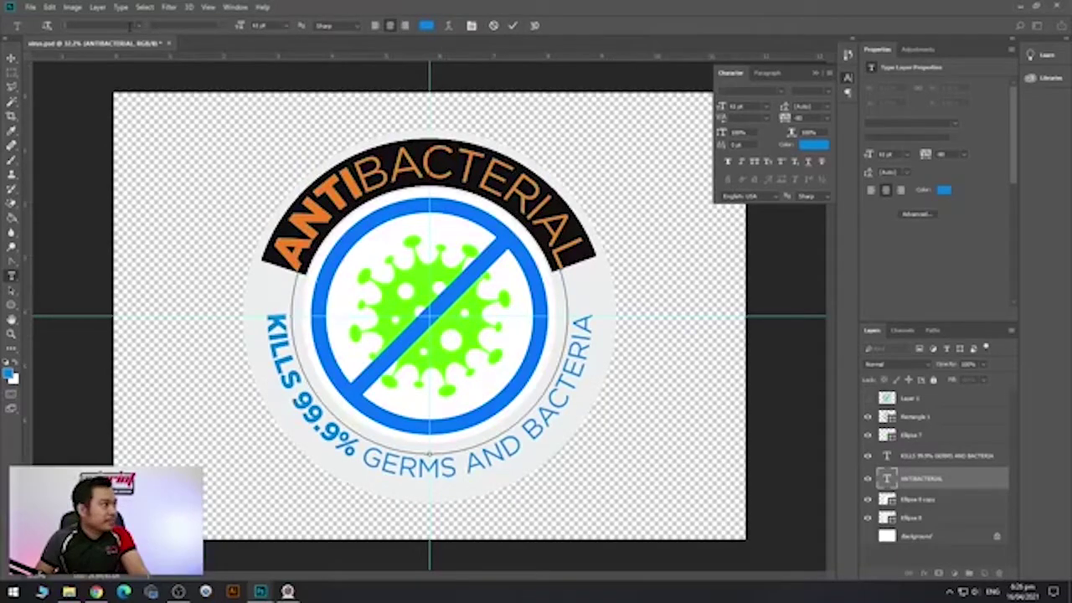
{"action": "left_click", "coordinate": [130, 26]}
{"action": "type", "text": "arial"}
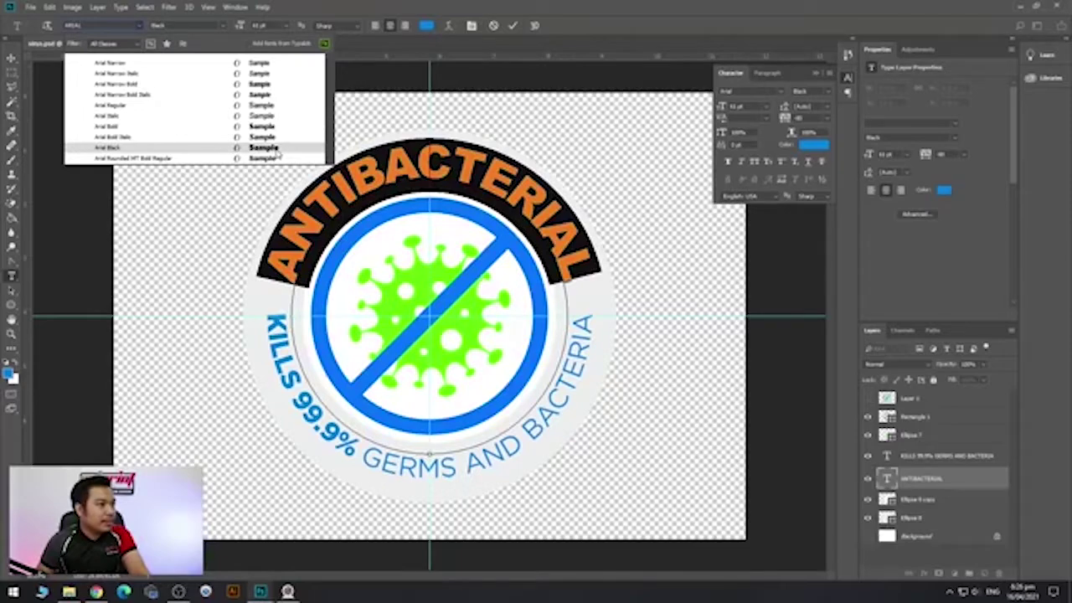
{"action": "left_click", "coordinate": [934, 482]}
{"action": "key", "text": "ctrl+z"}
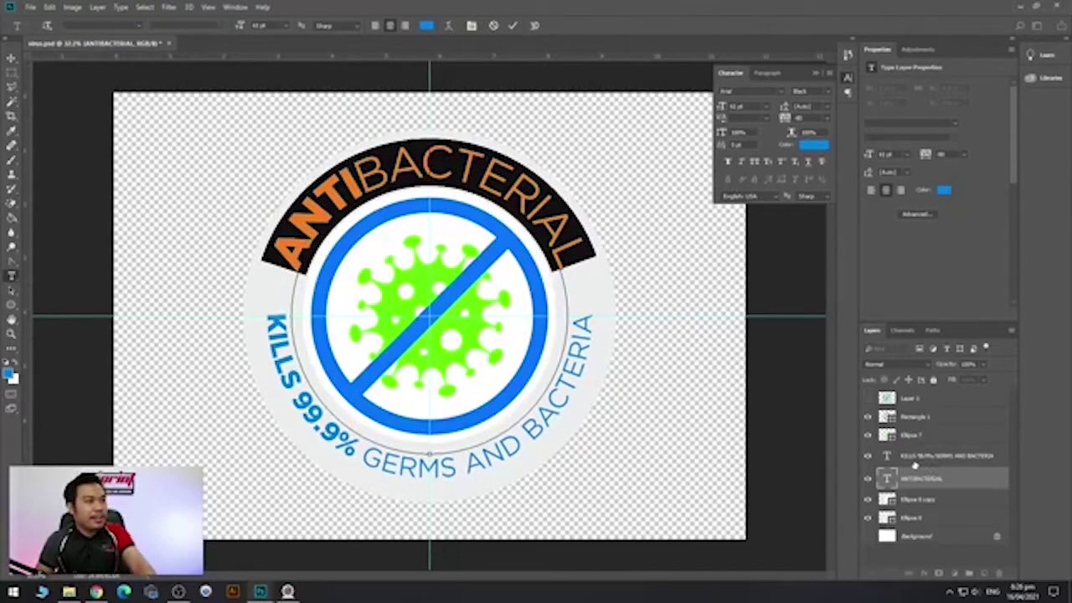
Compare the badge with the Layer 1 reference again, inspect the recreated artwork up close, and collapse the Character settings.
{"action": "left_click", "coordinate": [915, 479]}
{"action": "key", "text": "v"}
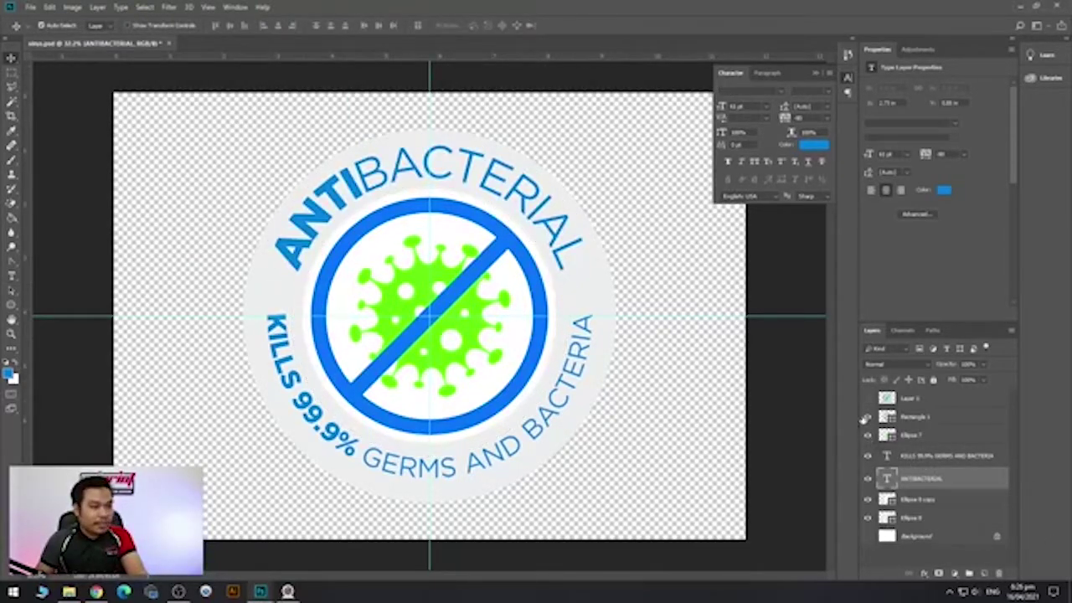
{"action": "left_click", "coordinate": [868, 399]}
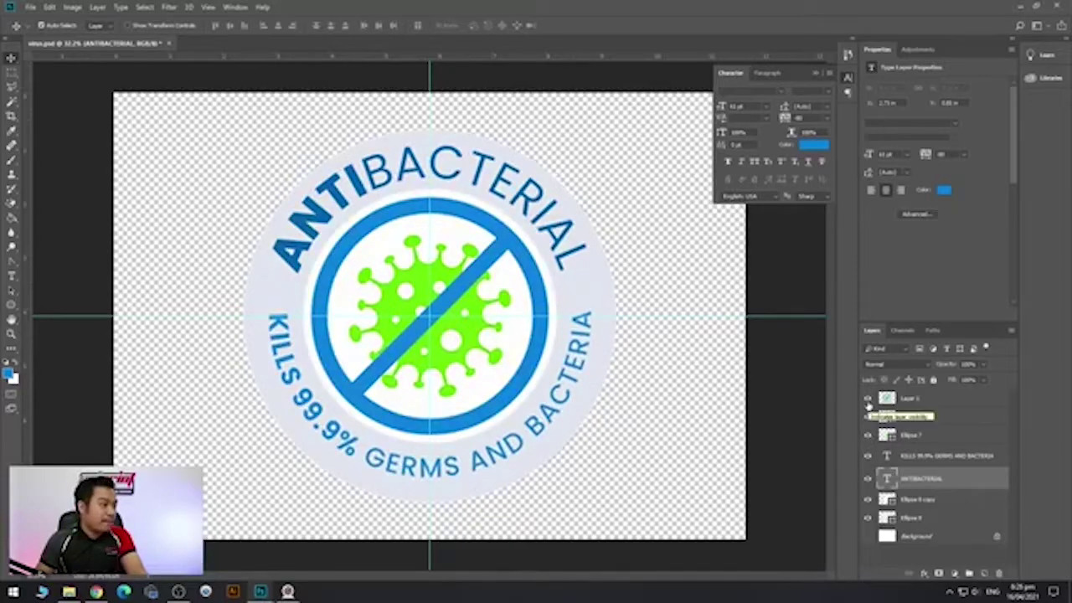
{"action": "left_click", "coordinate": [867, 398]}
{"action": "scroll", "coordinate": [466, 321], "scroll_direction": "down", "scroll_amount": 2}
{"action": "scroll", "coordinate": [465, 321], "scroll_direction": "up", "scroll_amount": 3}
{"action": "scroll", "coordinate": [465, 320], "scroll_direction": "down", "scroll_amount": 1}
{"action": "scroll", "coordinate": [465, 321], "scroll_direction": "up", "scroll_amount": 2}
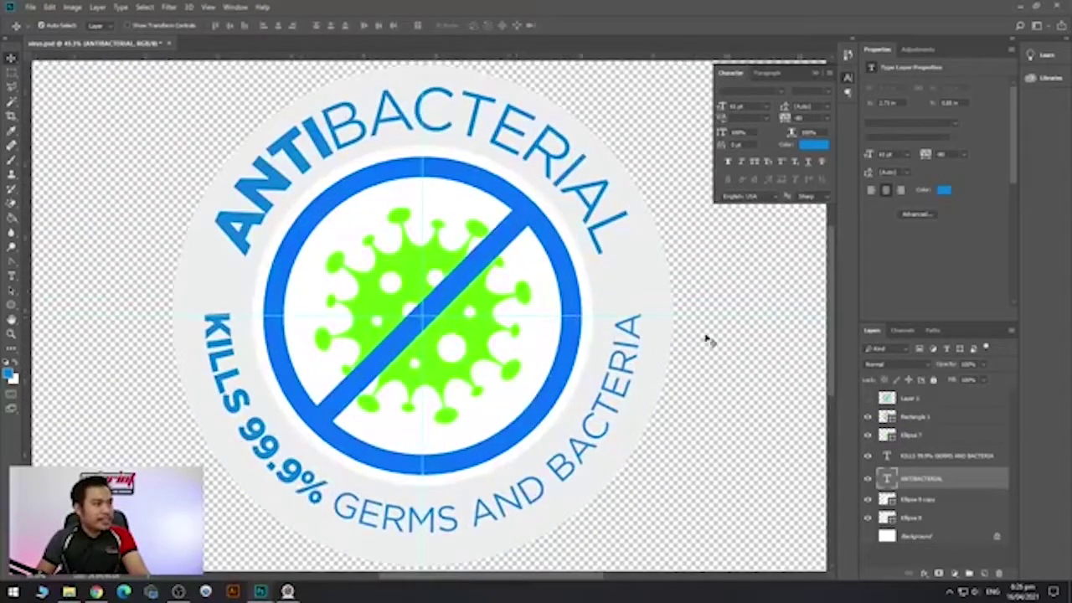
{"action": "left_click", "coordinate": [867, 399]}
{"action": "left_click", "coordinate": [868, 399]}
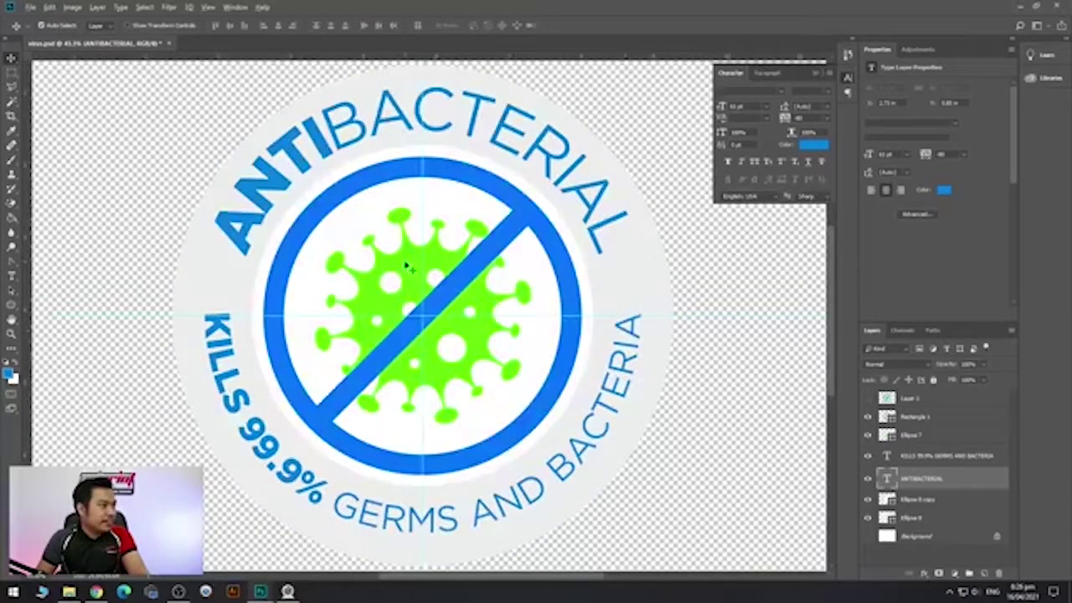
{"action": "scroll", "coordinate": [414, 273], "scroll_direction": "down", "scroll_amount": 1}
{"action": "scroll", "coordinate": [418, 279], "scroll_direction": "up", "scroll_amount": 2}
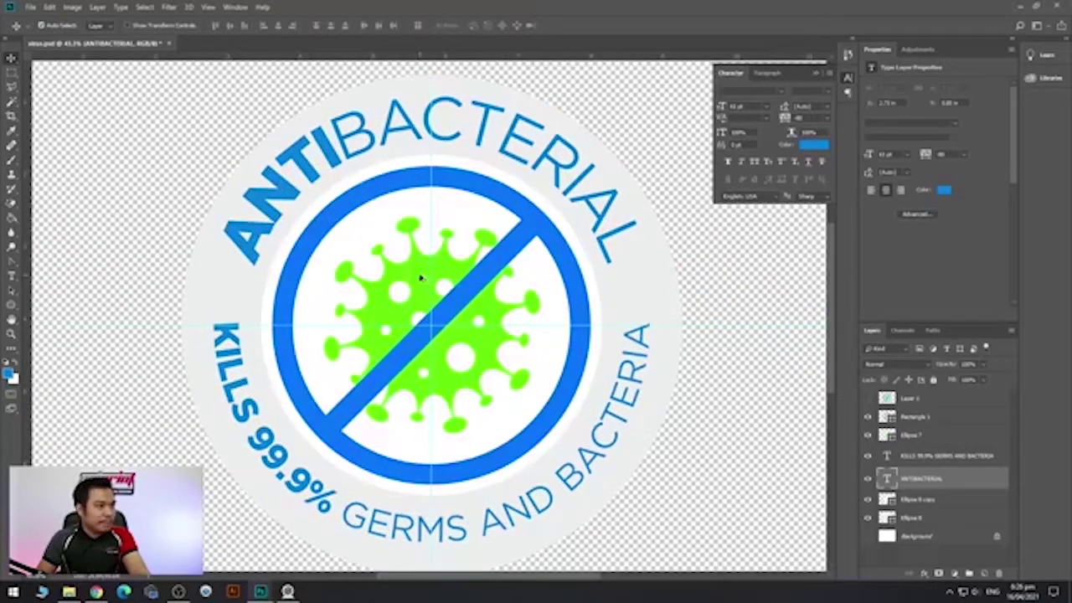
{"action": "scroll", "coordinate": [478, 390], "scroll_direction": "up", "scroll_amount": 2}
{"action": "left_click_drag", "start_coordinate": [484, 382], "coordinate": [461, 343]}
{"action": "scroll", "coordinate": [465, 344], "scroll_direction": "down", "scroll_amount": 3}
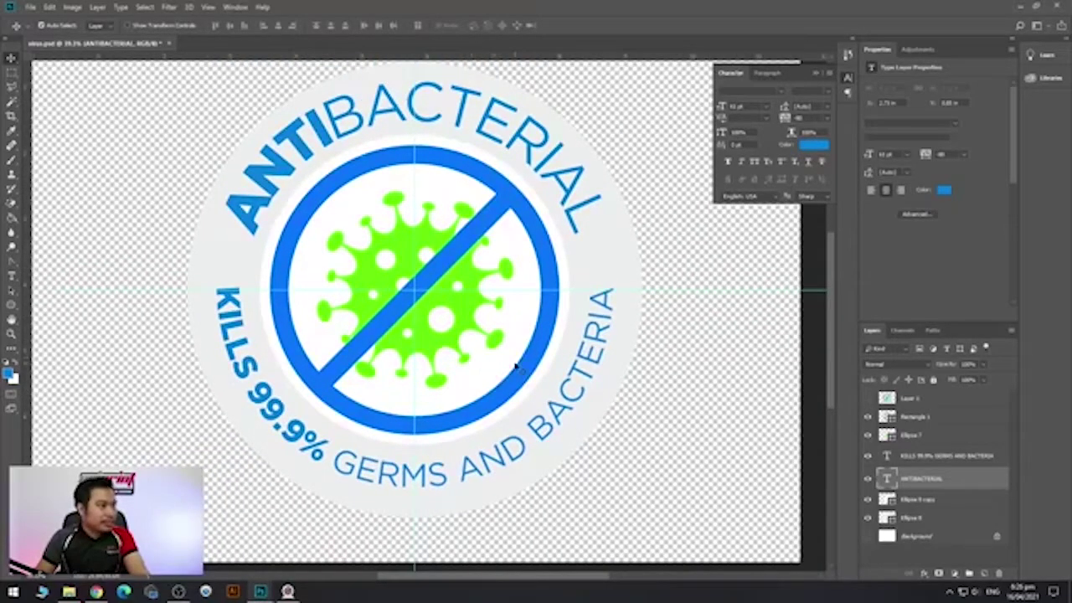
{"action": "scroll", "coordinate": [498, 369], "scroll_direction": "down", "scroll_amount": 1}
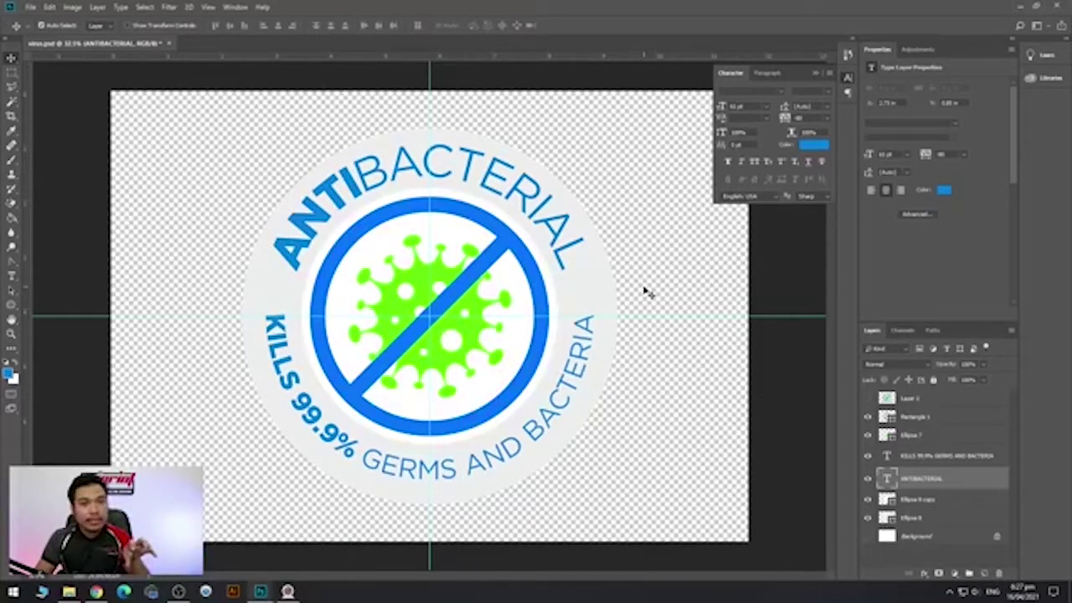
{"action": "left_click", "coordinate": [815, 74]}
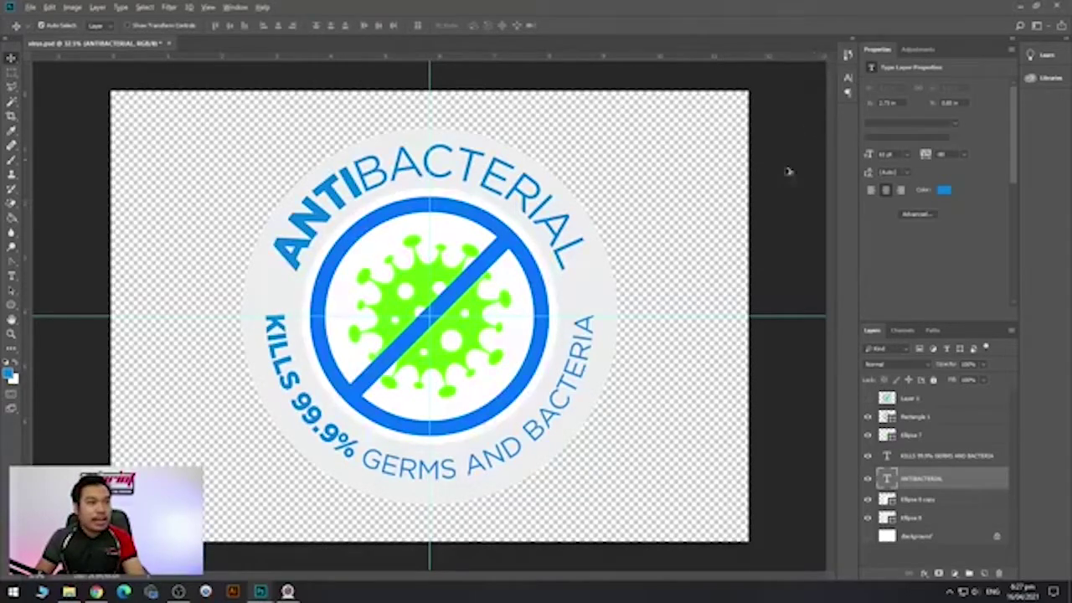
Try moving all the badge layers together toward the upper-left corner of the canvas and back to the middle.
{"action": "scroll", "coordinate": [693, 221], "scroll_direction": "down", "scroll_amount": 3}
{"action": "scroll", "coordinate": [581, 252], "scroll_direction": "up", "scroll_amount": 2}
{"action": "left_click_drag", "start_coordinate": [217, 138], "coordinate": [637, 505]}
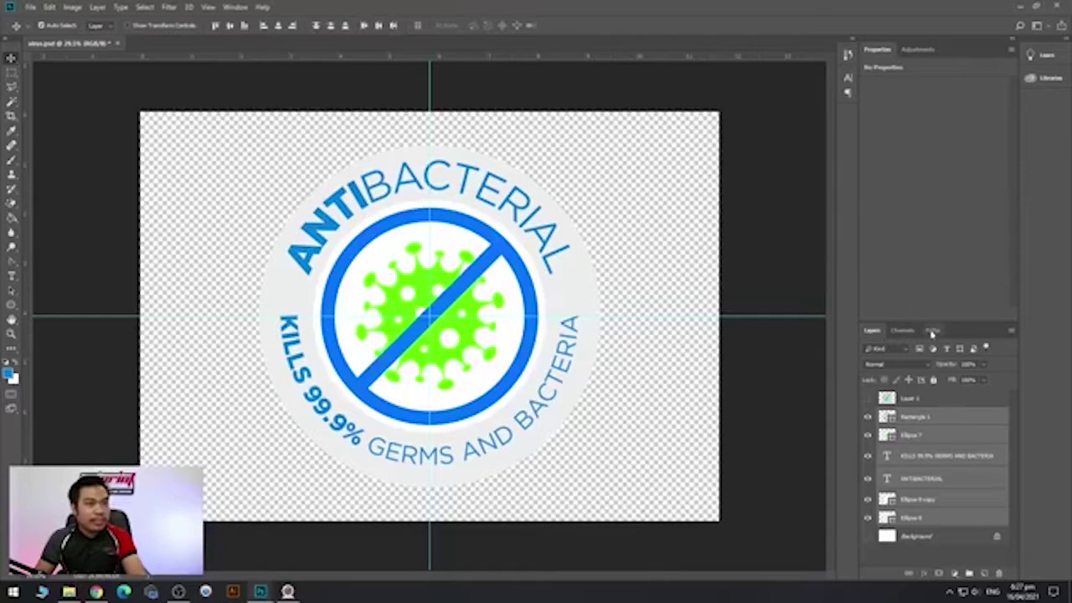
{"action": "left_click_drag", "start_coordinate": [634, 117], "coordinate": [209, 543]}
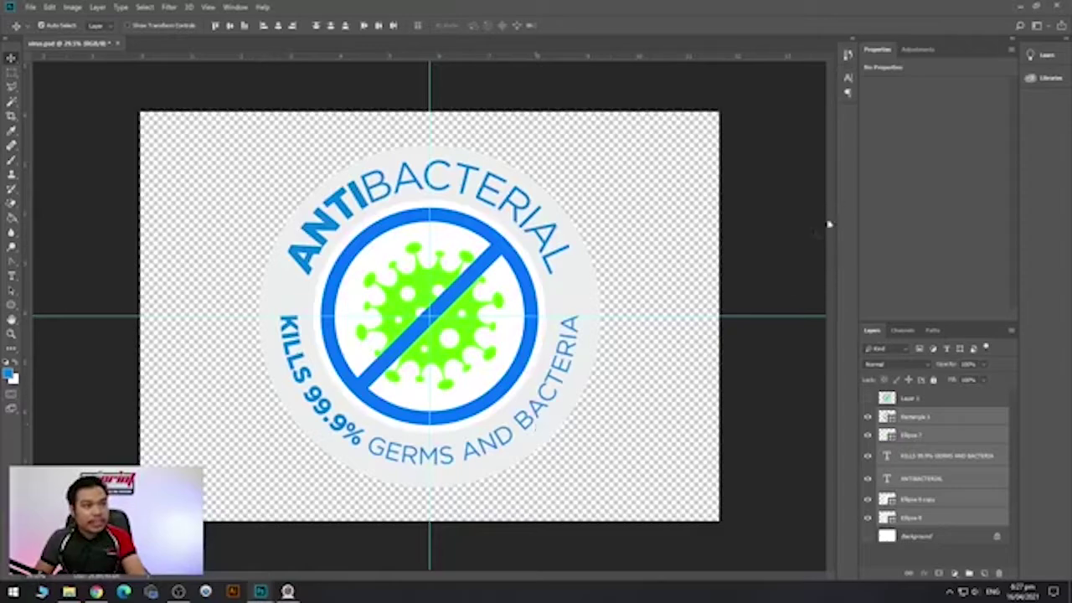
{"action": "key", "text": "ctrl+t"}
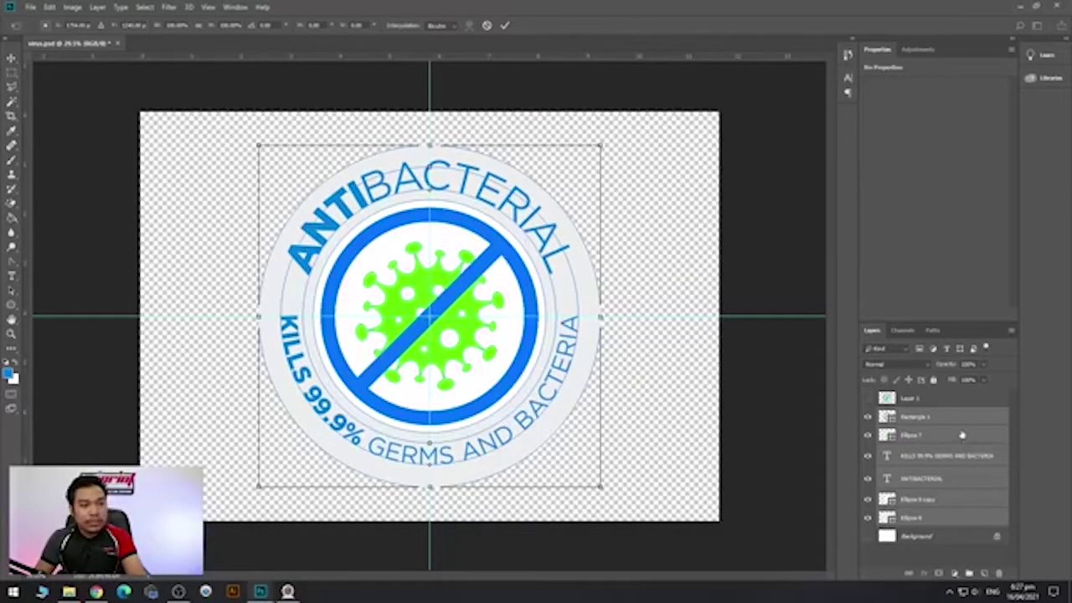
{"action": "left_click_drag", "start_coordinate": [470, 286], "coordinate": [358, 251]}
{"action": "left_click_drag", "start_coordinate": [425, 302], "coordinate": [403, 304]}
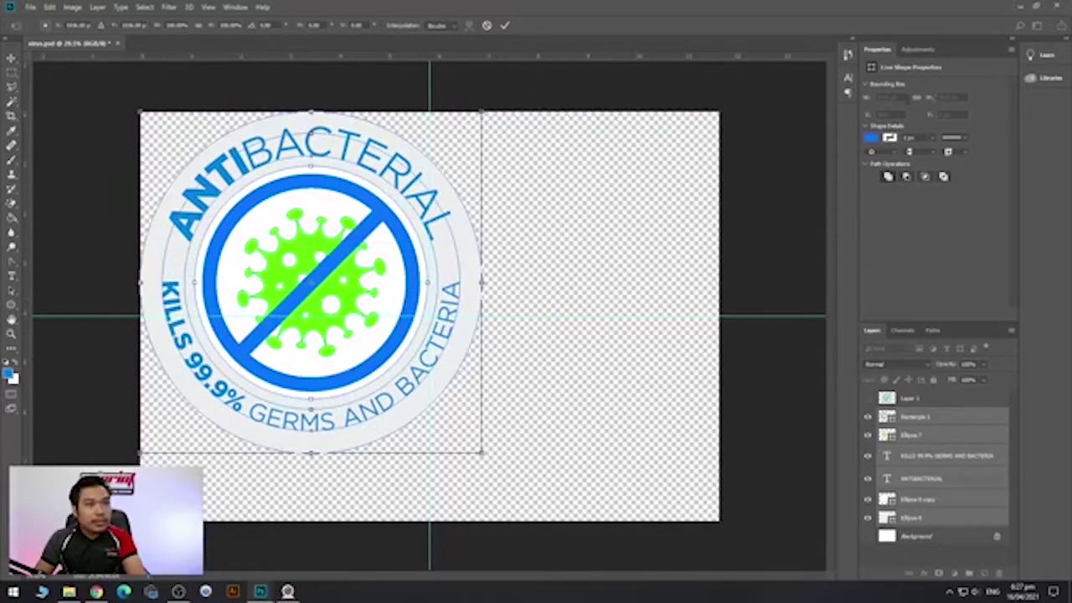
{"action": "left_click_drag", "start_coordinate": [404, 254], "coordinate": [519, 289]}
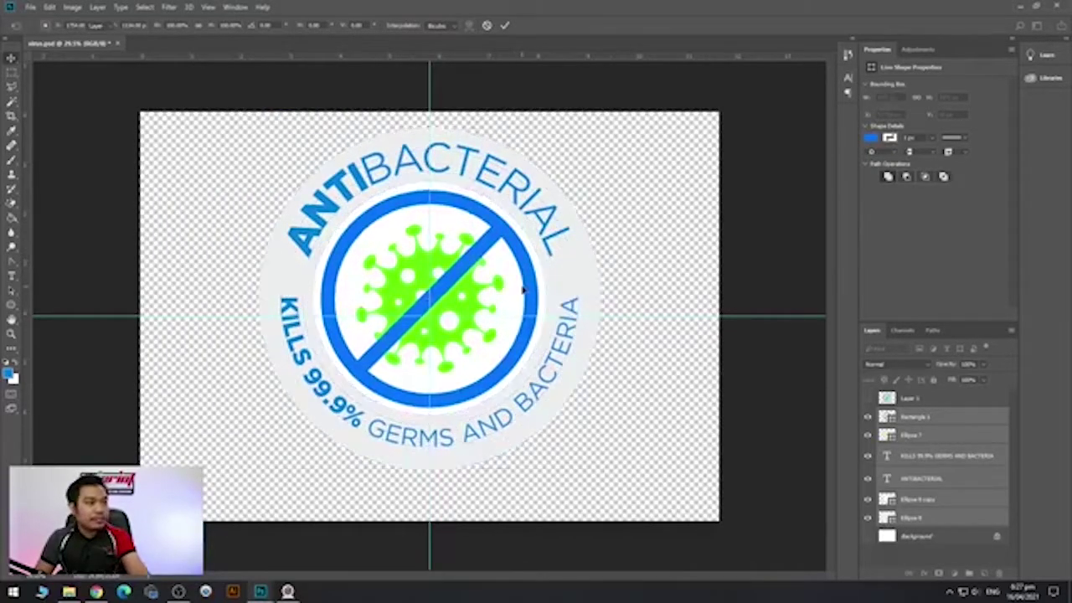
{"action": "key", "text": "Return"}
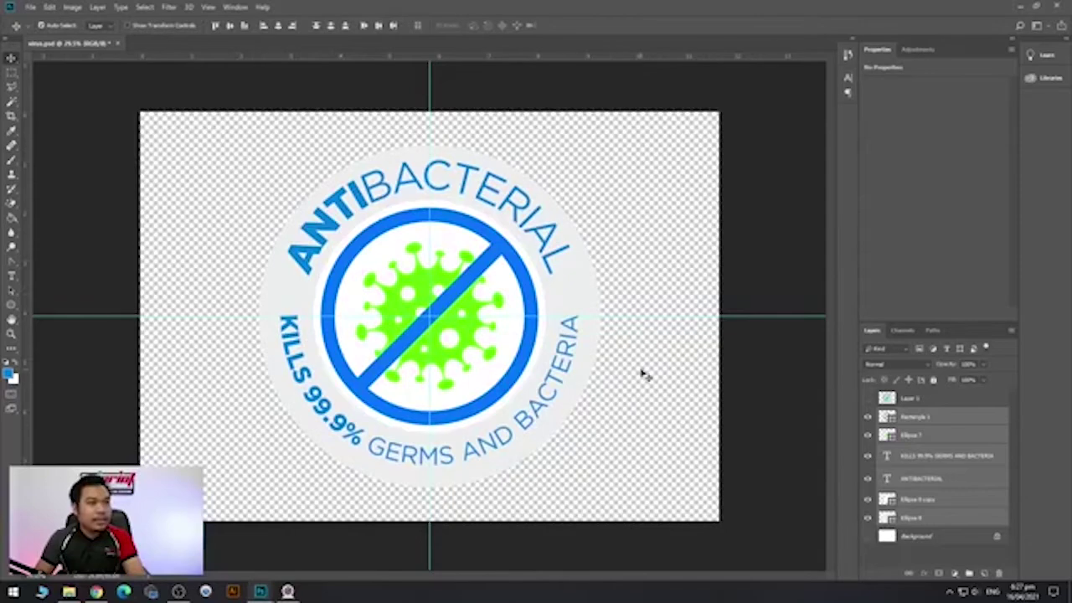
Check the overall bounds of the badge with Free Transform, and clear the layer selection.
{"action": "key", "text": "ctrl+t"}
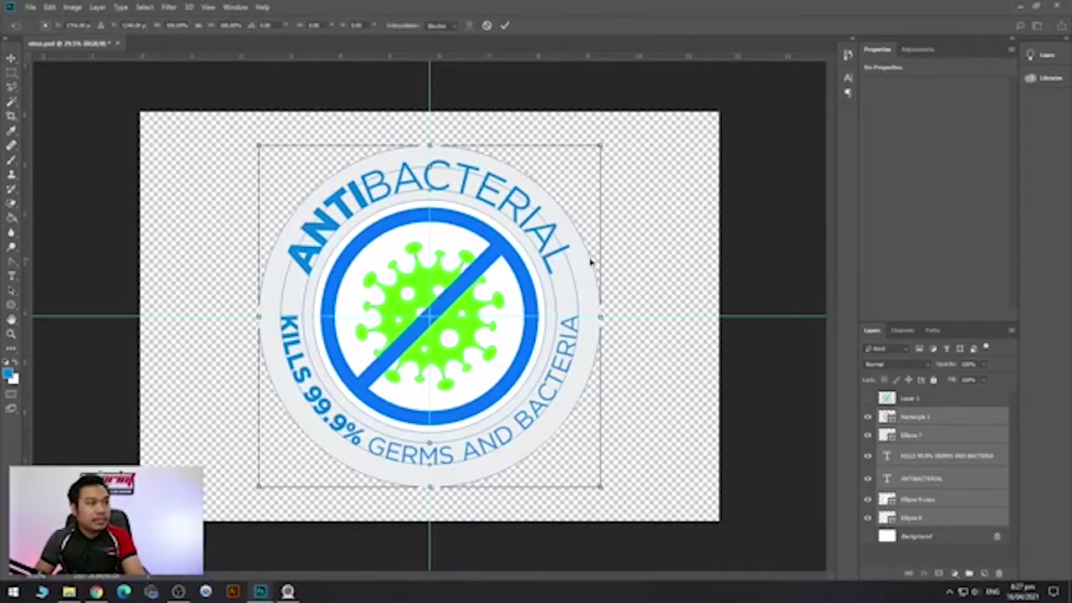
{"action": "key", "text": "Return"}
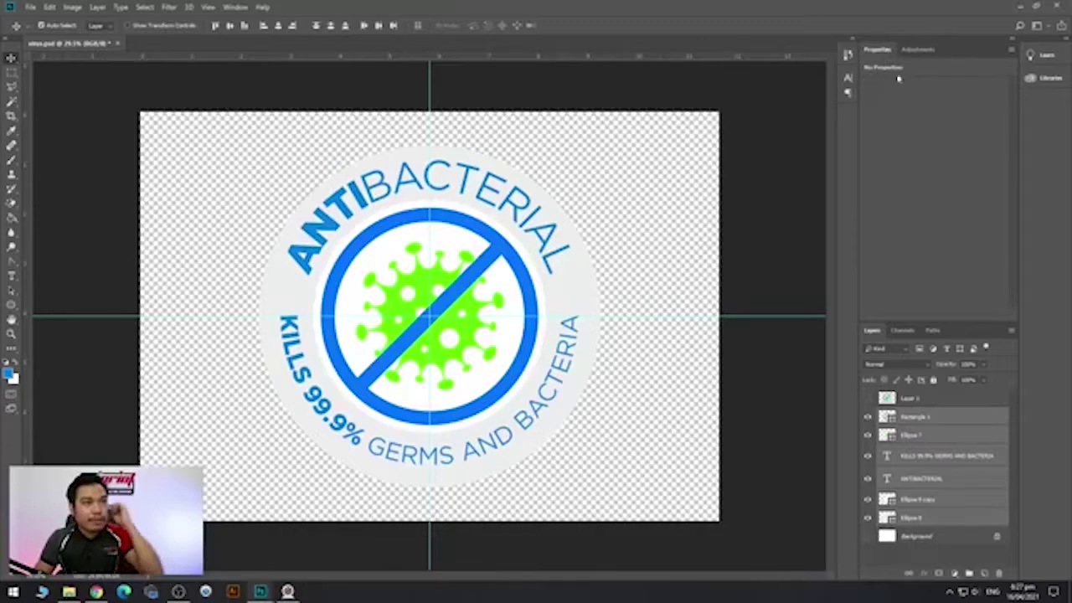
{"action": "left_click_drag", "start_coordinate": [647, 114], "coordinate": [203, 559]}
{"action": "left_click", "coordinate": [612, 243]}
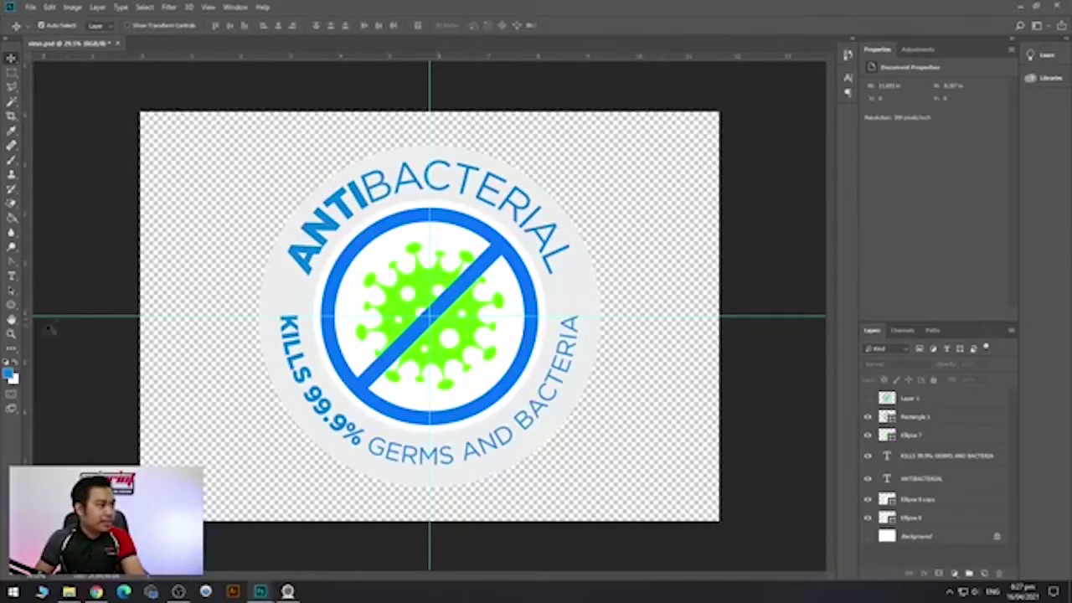
Create a blue circle 7 in wide and 7 in high with the Ellipse tool.
{"action": "left_click", "coordinate": [11, 305]}
{"action": "left_click", "coordinate": [269, 200]}
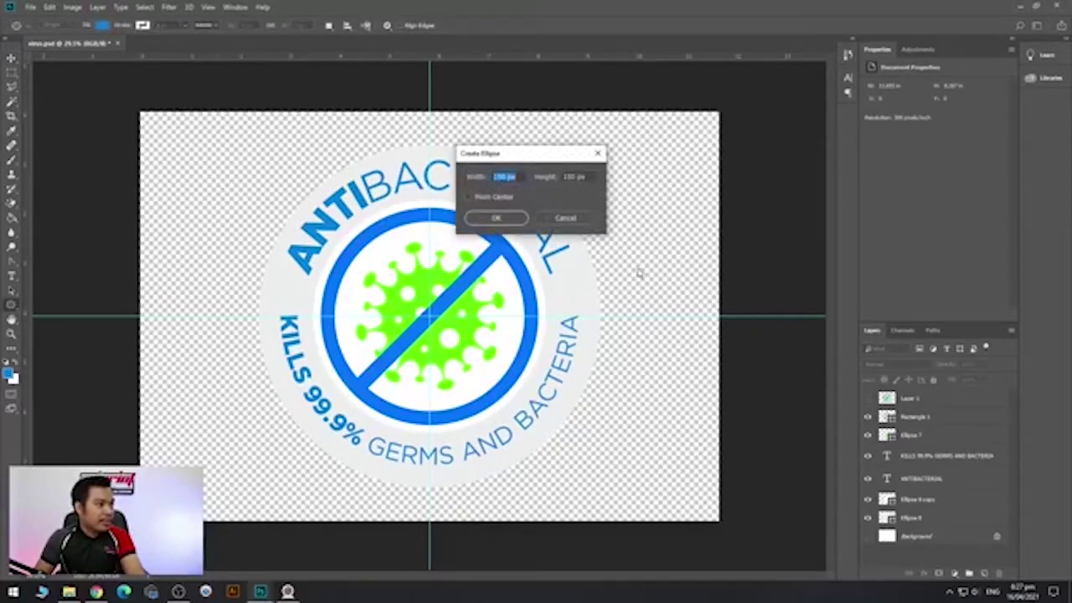
{"action": "type", "text": "7 in"}
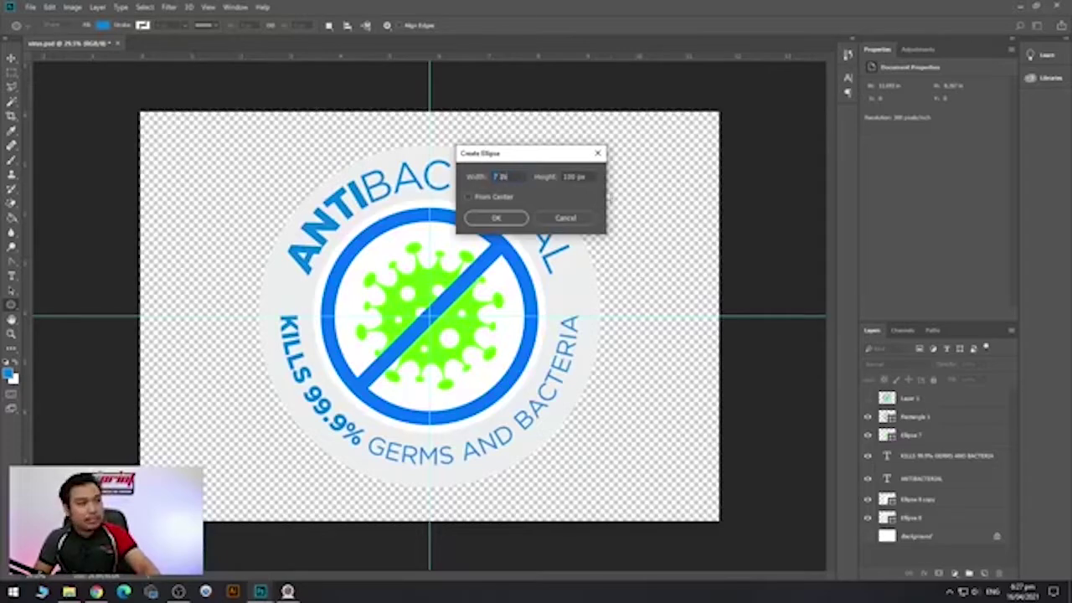
{"action": "key", "text": "Tab"}
{"action": "type", "text": "7 in"}
{"action": "key", "text": "Return"}
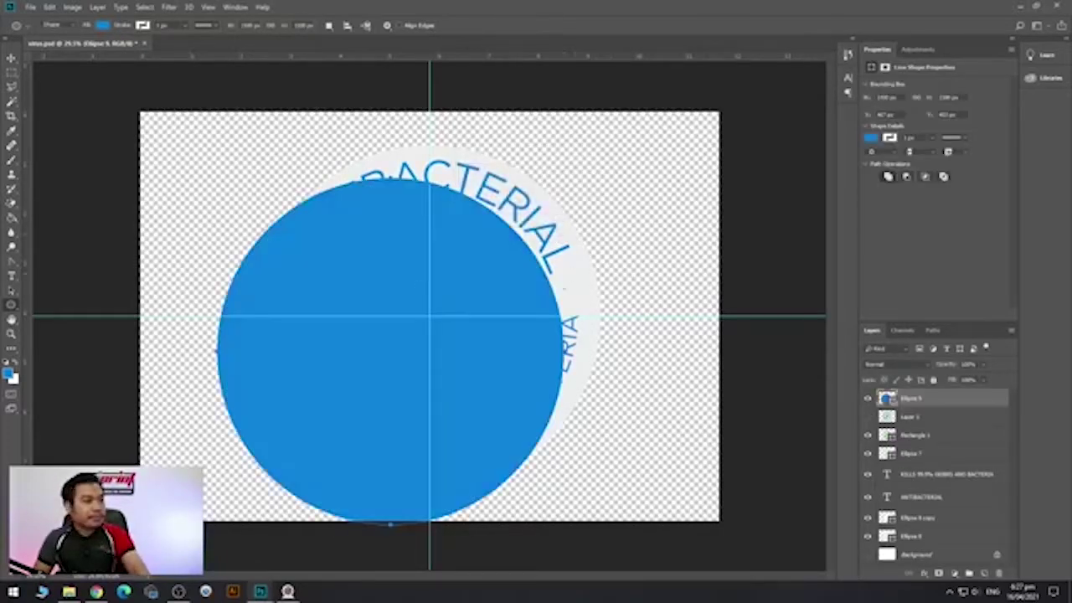
Centre the 7 in circle vertically and horizontally on the whole canvas.
{"action": "left_click", "coordinate": [11, 58]}
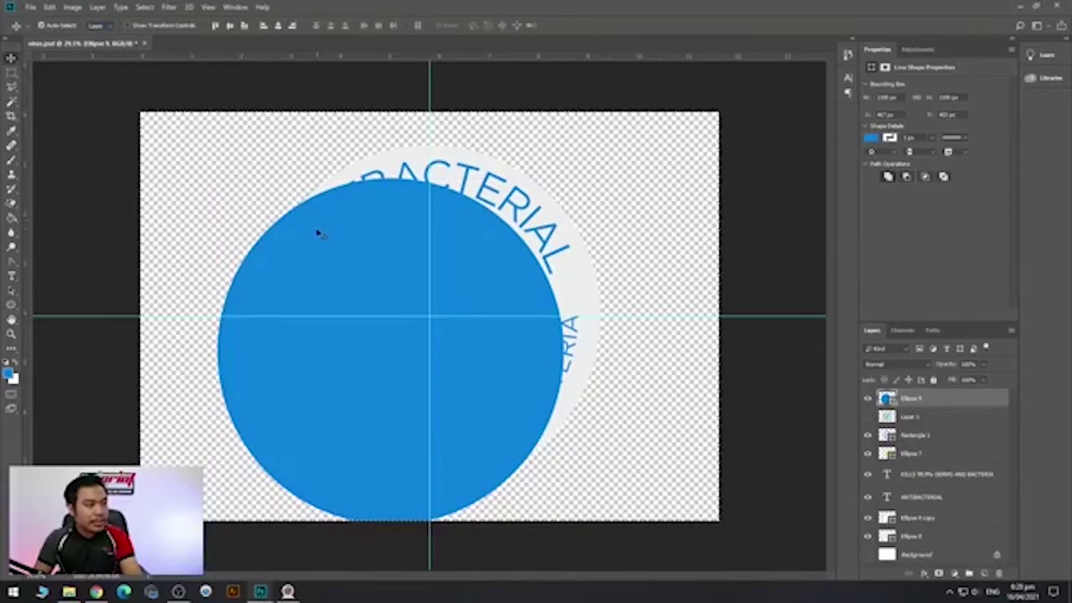
{"action": "left_click", "coordinate": [229, 26]}
{"action": "left_click", "coordinate": [290, 26]}
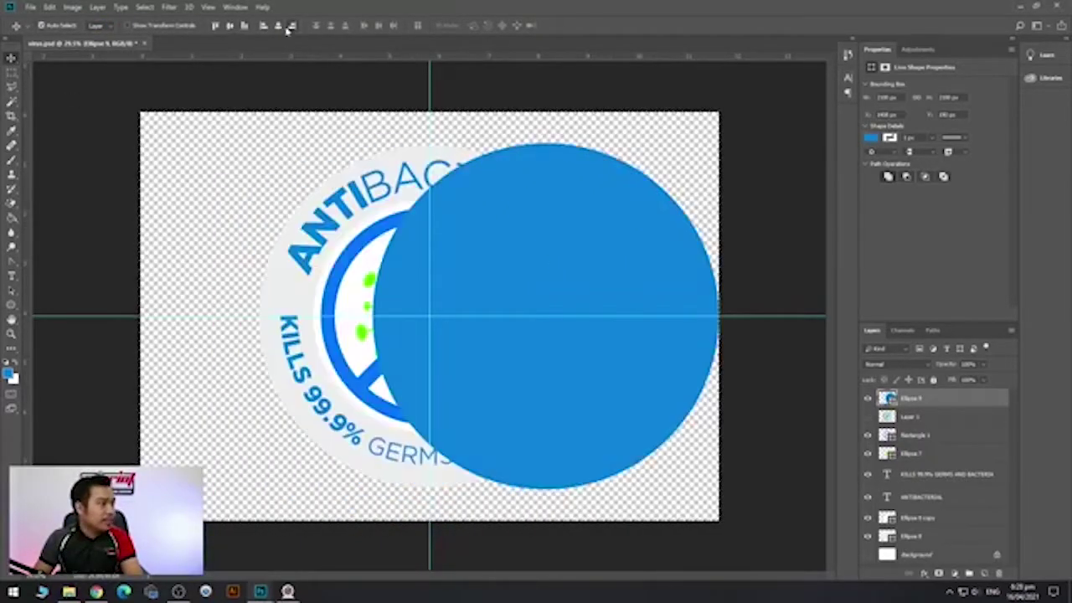
{"action": "left_click", "coordinate": [278, 26]}
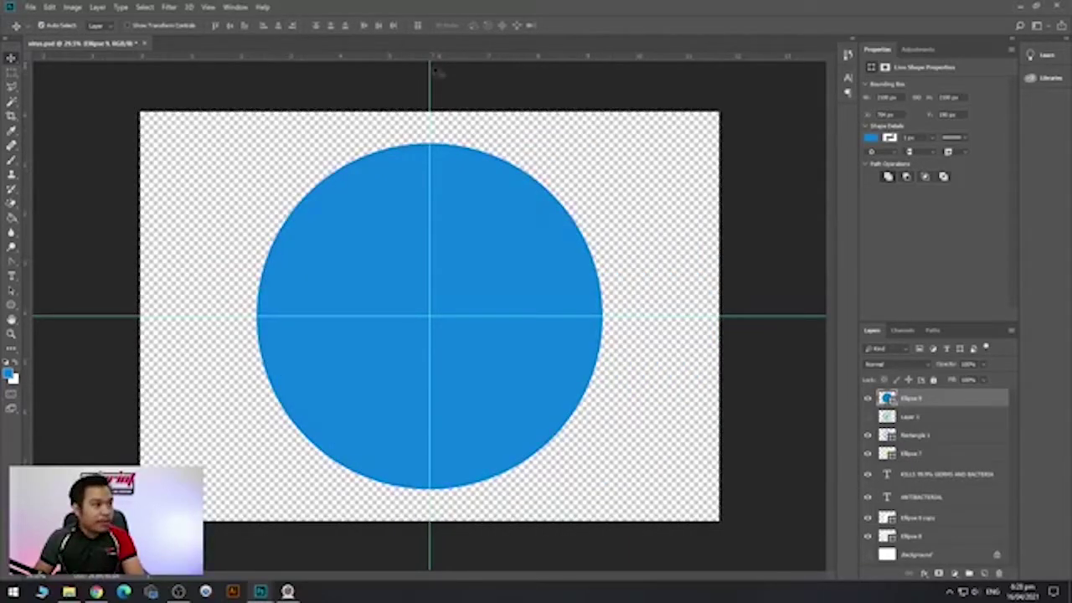
Place guides along the four outer edges of the blue circle, and delete the circle.
{"action": "left_click_drag", "start_coordinate": [442, 58], "coordinate": [459, 144]}
{"action": "left_click_drag", "start_coordinate": [458, 61], "coordinate": [462, 489]}
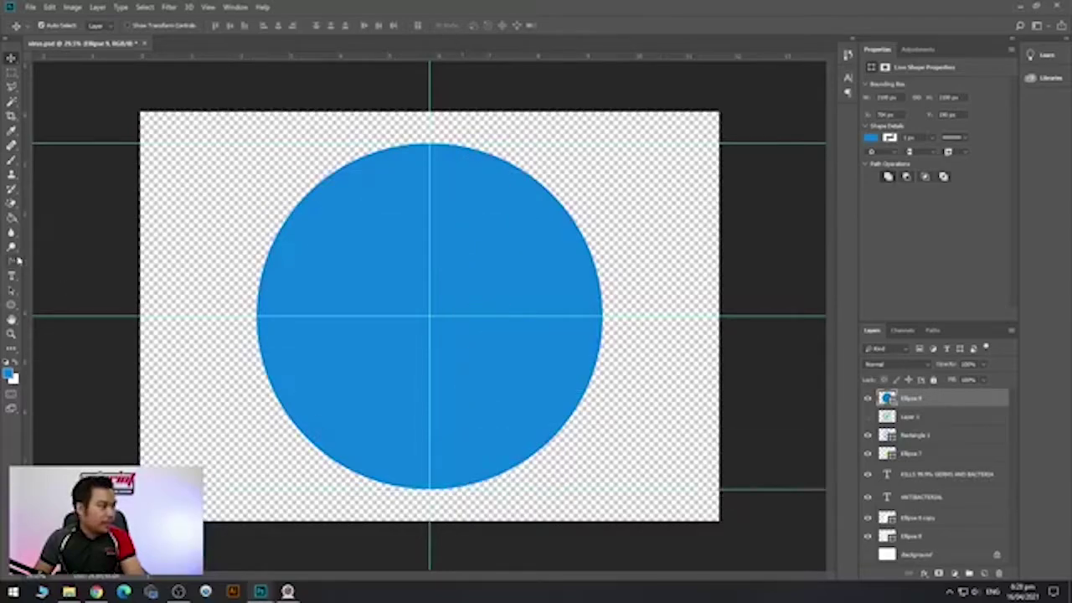
{"action": "left_click_drag", "start_coordinate": [32, 255], "coordinate": [254, 259]}
{"action": "left_click_drag", "start_coordinate": [32, 236], "coordinate": [600, 303]}
{"action": "key", "text": "Delete"}
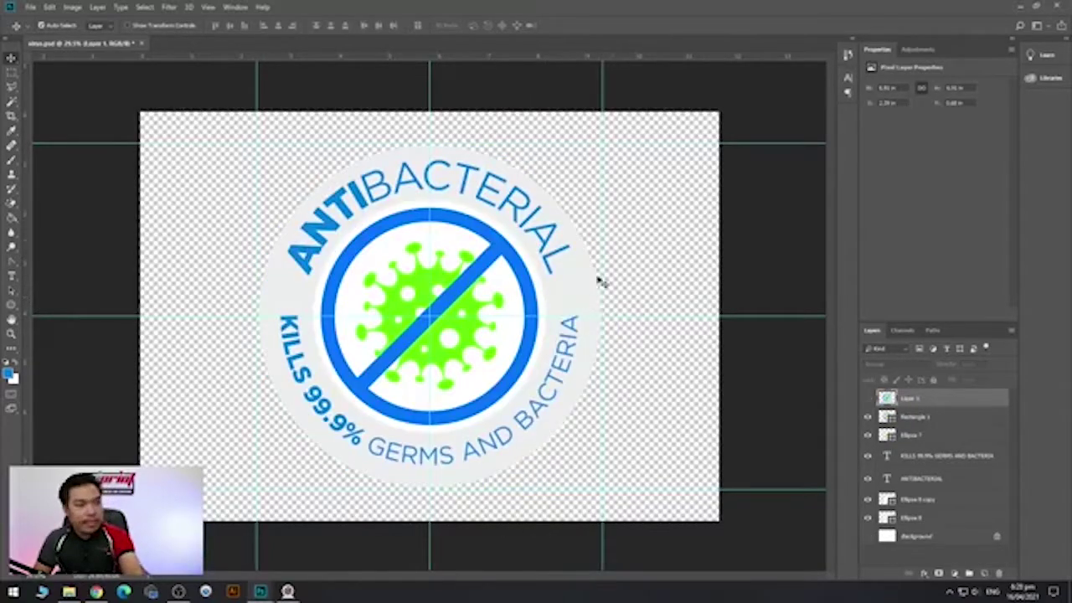
Scale all the badge layers up together around their centre so the outer ring meets the four edge guides.
{"action": "key", "text": "ctrl+t"}
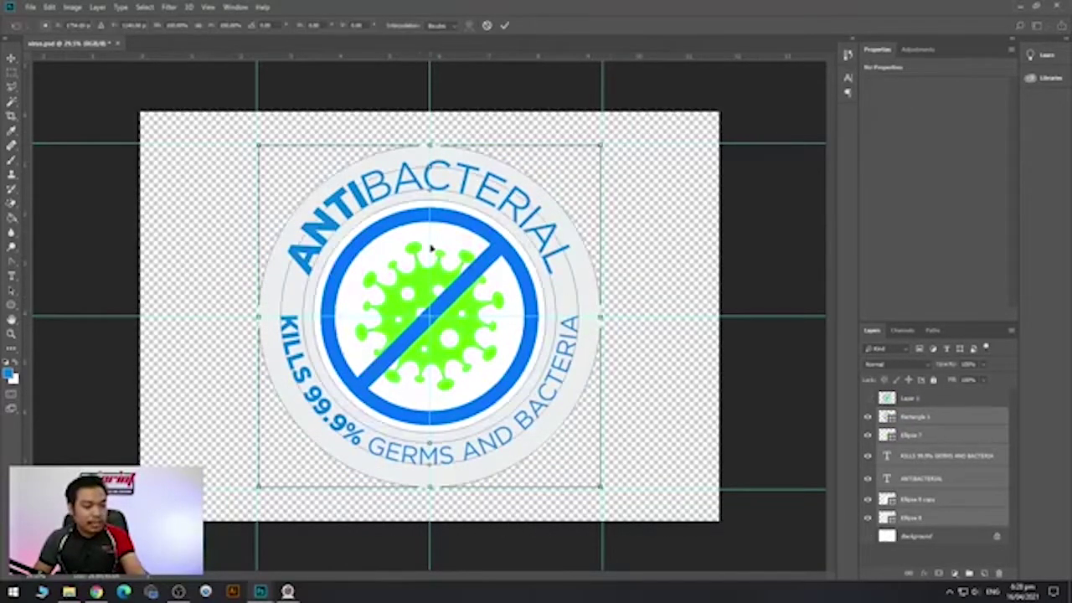
{"action": "left_click_drag", "start_coordinate": [599, 145], "coordinate": [603, 143]}
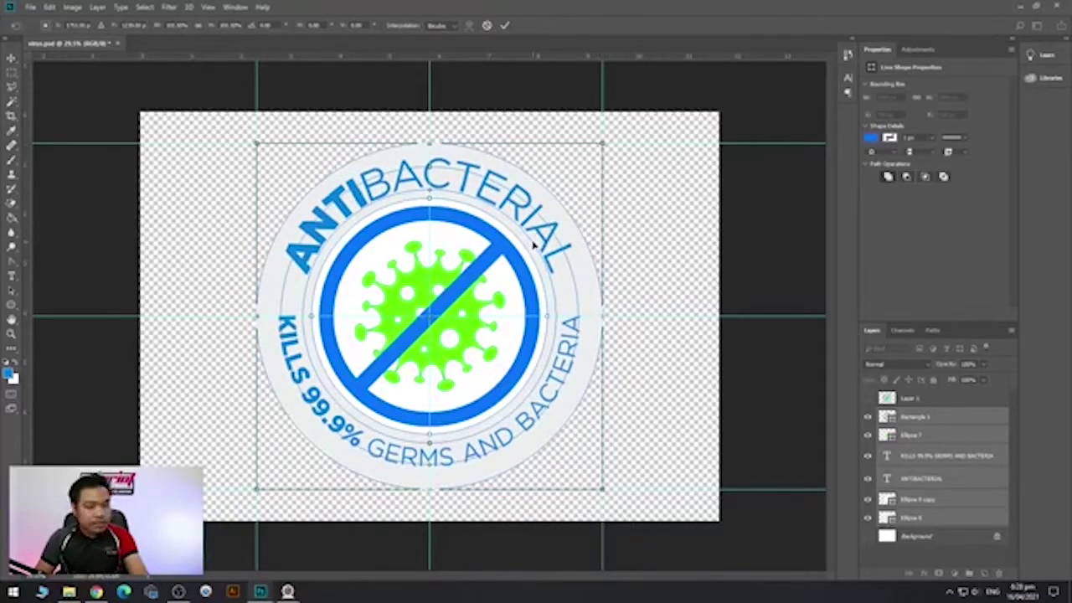
{"action": "key", "text": "Return"}
Draw a registration target custom shape about 200 px wide near the upper-left corner of the canvas.
{"action": "key", "text": "ctrl+plus"}
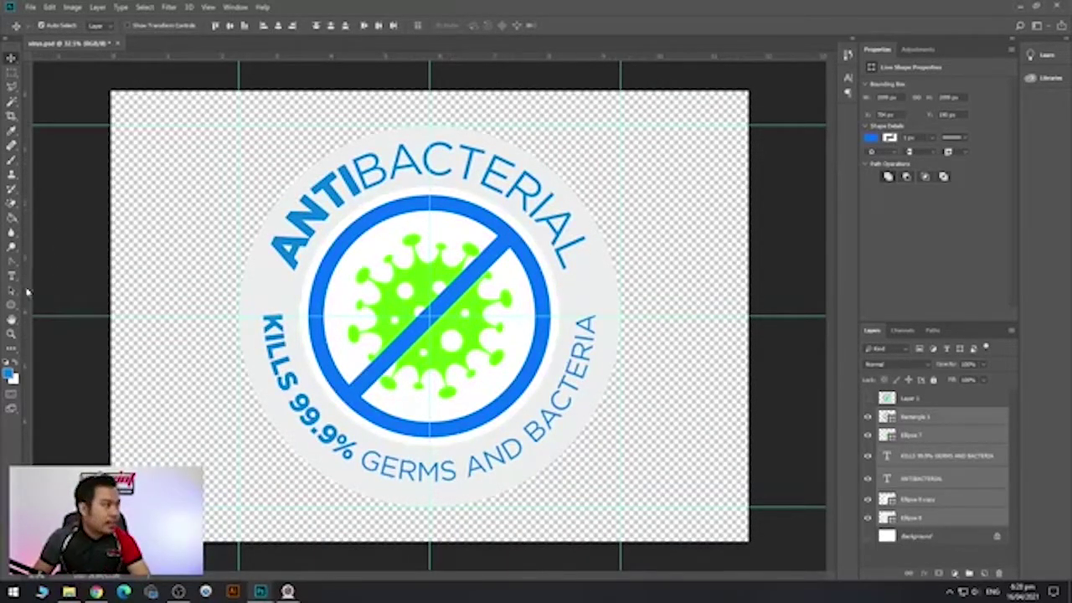
{"action": "right_click", "coordinate": [12, 303]}
{"action": "left_click", "coordinate": [59, 362]}
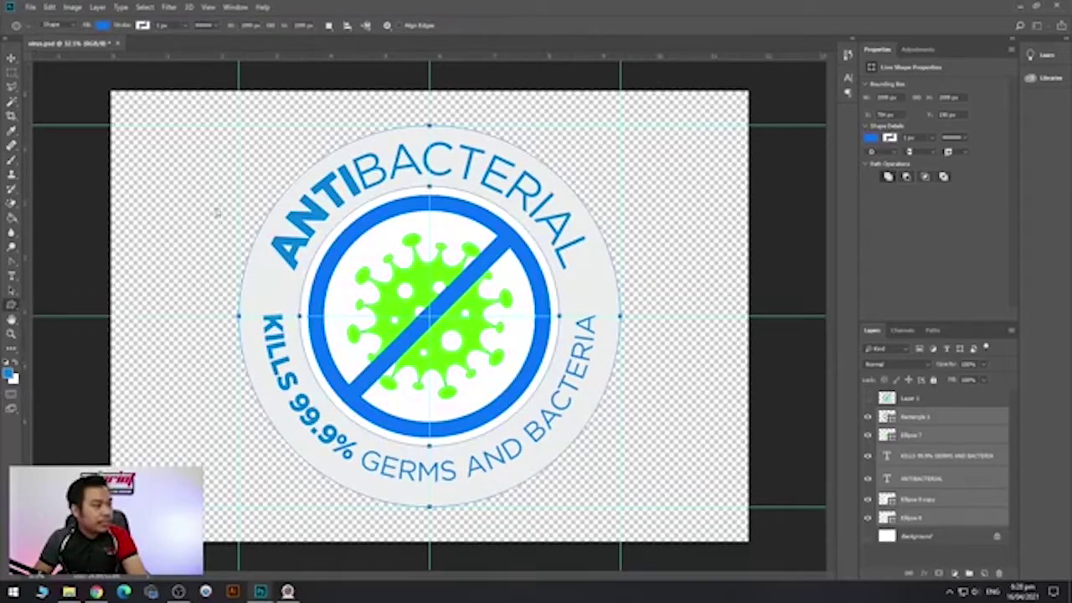
{"action": "right_click", "coordinate": [11, 305]}
{"action": "left_click", "coordinate": [62, 362]}
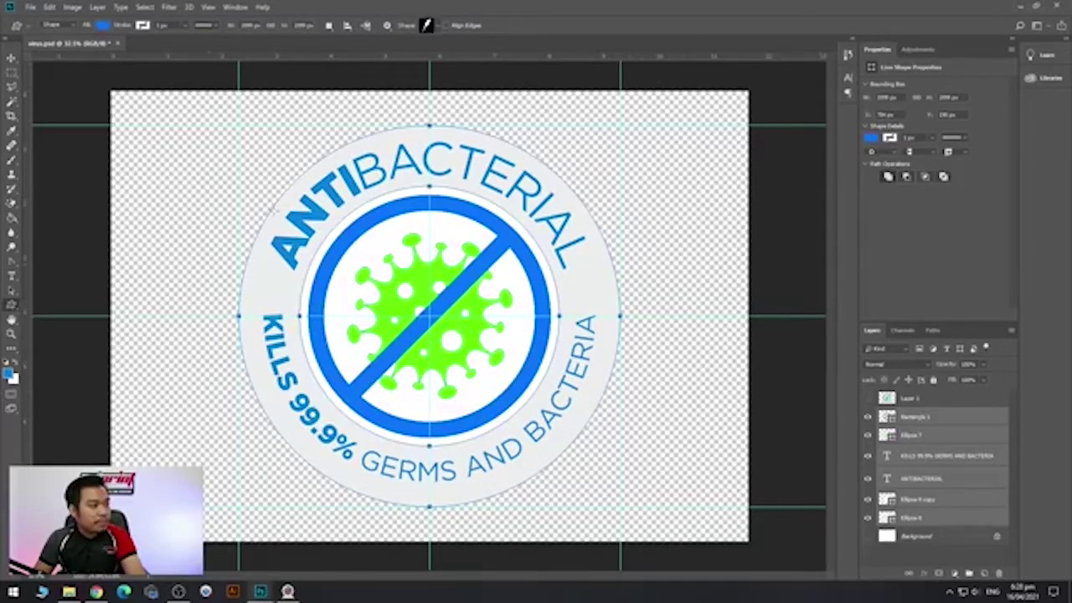
{"action": "left_click", "coordinate": [437, 24]}
{"action": "left_click", "coordinate": [553, 51]}
{"action": "left_click", "coordinate": [691, 51]}
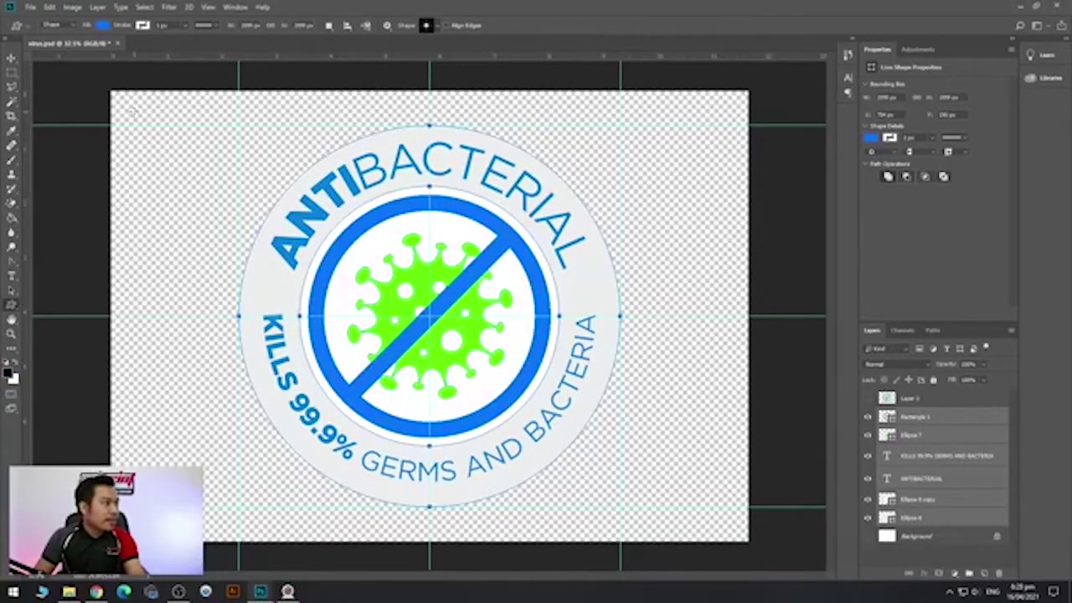
{"action": "left_click_drag", "start_coordinate": [131, 108], "coordinate": [168, 148]}
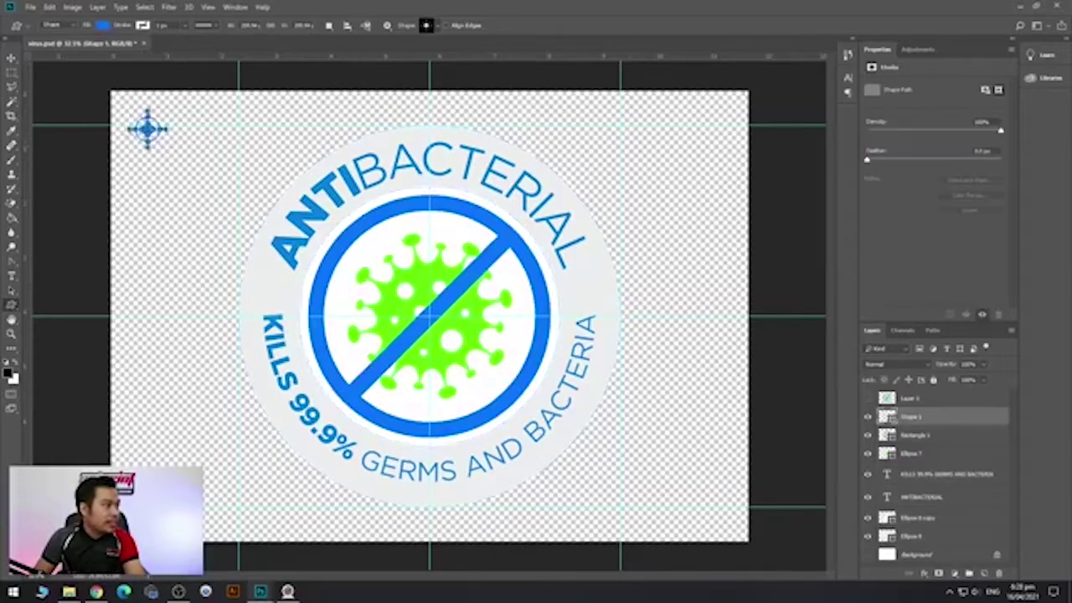
Show the white background layer and change the registration mark's fill to black (000000).
{"action": "left_click", "coordinate": [13, 58]}
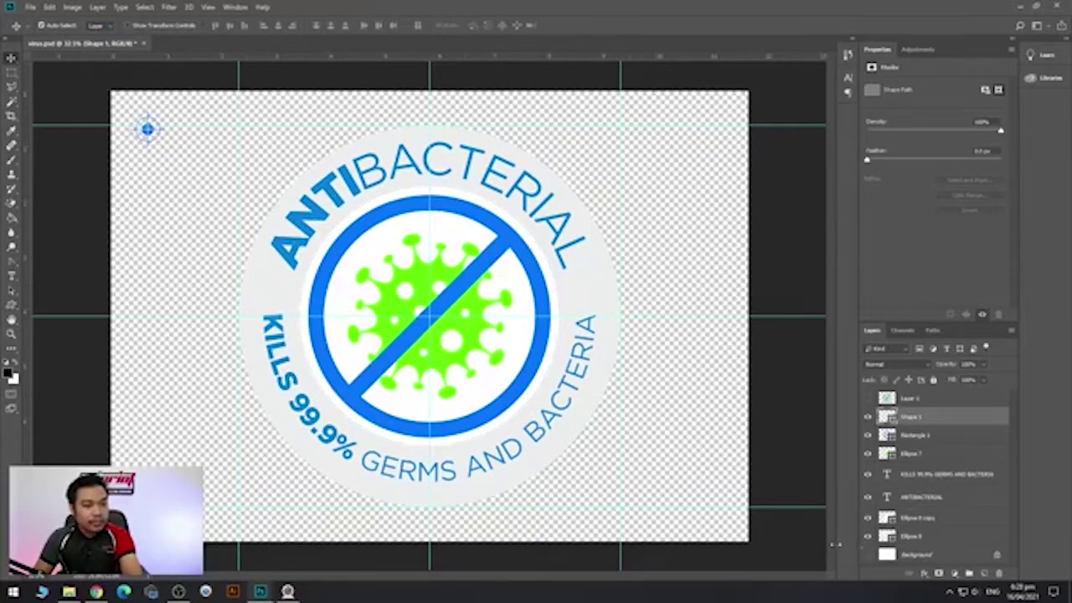
{"action": "left_click", "coordinate": [867, 555]}
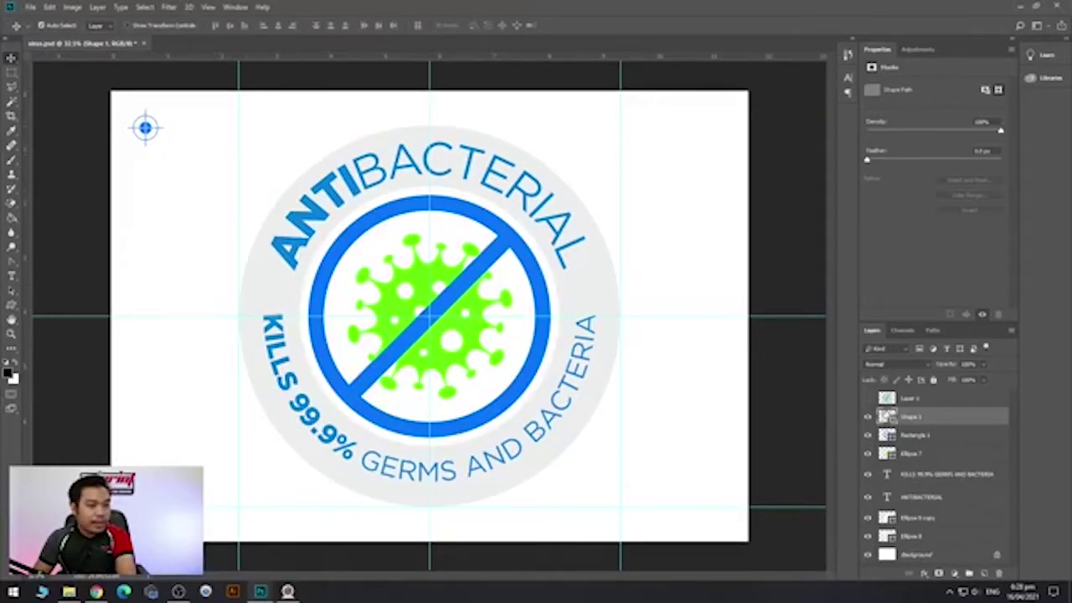
{"action": "double_click", "coordinate": [886, 416]}
{"action": "left_click_drag", "start_coordinate": [540, 241], "coordinate": [469, 275]}
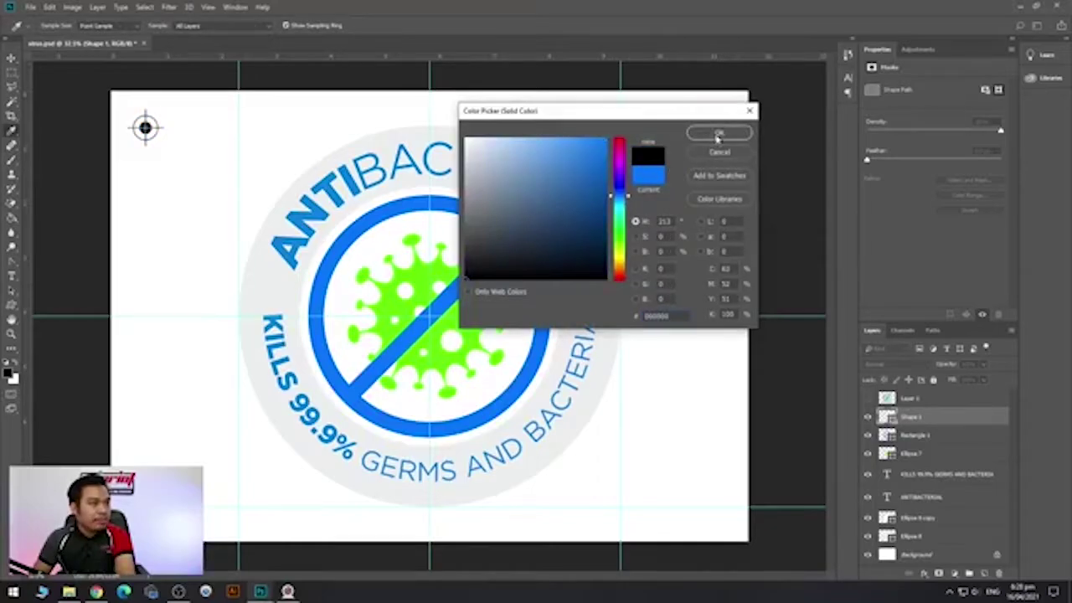
{"action": "left_click", "coordinate": [716, 138]}
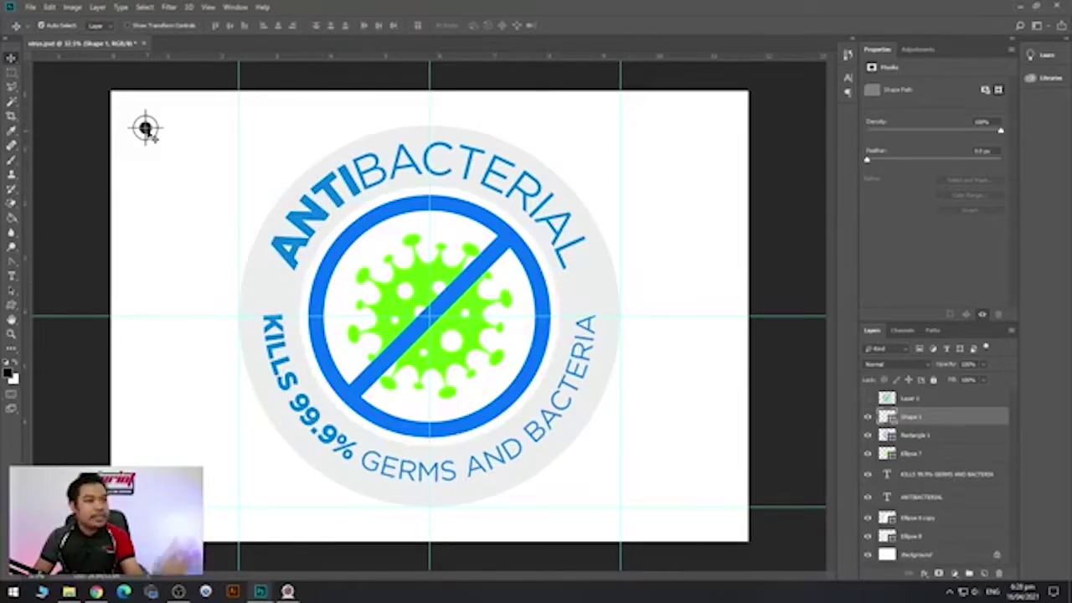
Duplicate the registration mark to the canvas's upper-right corner, and copy both upper marks straight down to the lower corners.
{"action": "left_click_drag", "start_coordinate": [149, 132], "coordinate": [720, 110]}
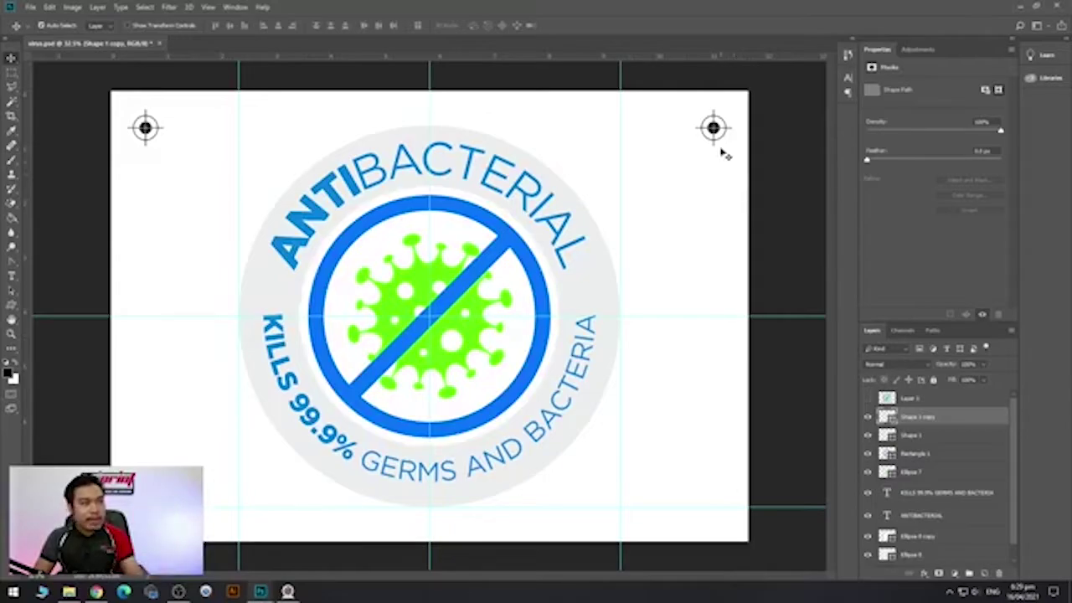
{"action": "left_click", "coordinate": [146, 130], "text": "shift"}
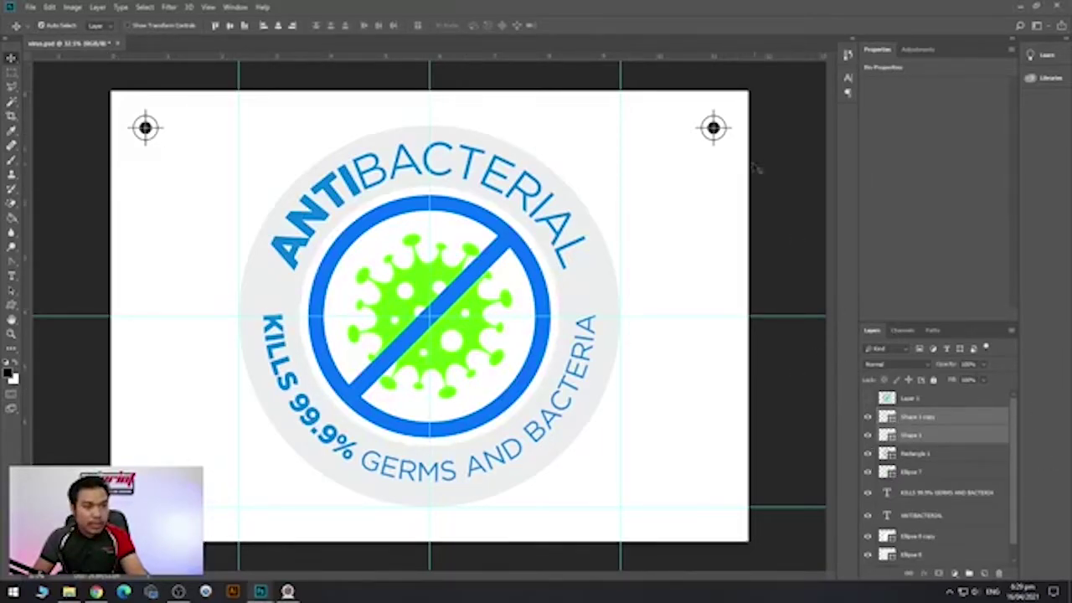
{"action": "left_click_drag", "start_coordinate": [713, 127], "coordinate": [725, 499]}
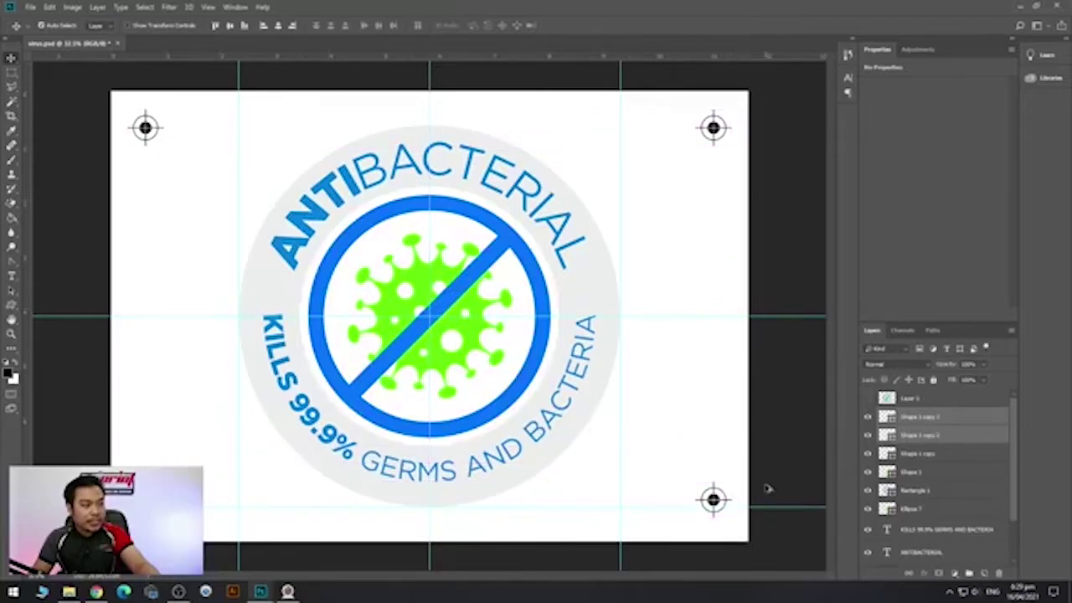
{"action": "scroll", "coordinate": [706, 432], "scroll_direction": "down", "scroll_amount": 2}
{"action": "scroll", "coordinate": [662, 425], "scroll_direction": "up", "scroll_amount": 2}
{"action": "scroll", "coordinate": [662, 426], "scroll_direction": "down", "scroll_amount": 1}
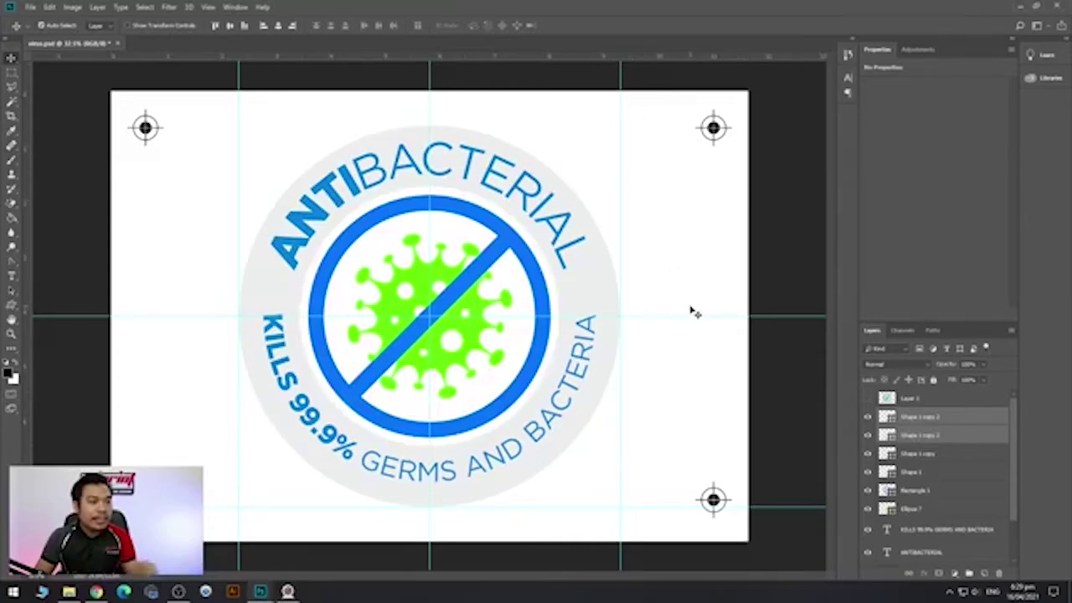
{"action": "scroll", "coordinate": [660, 290], "scroll_direction": "up", "scroll_amount": 3}
{"action": "scroll", "coordinate": [660, 290], "scroll_direction": "down", "scroll_amount": 4}
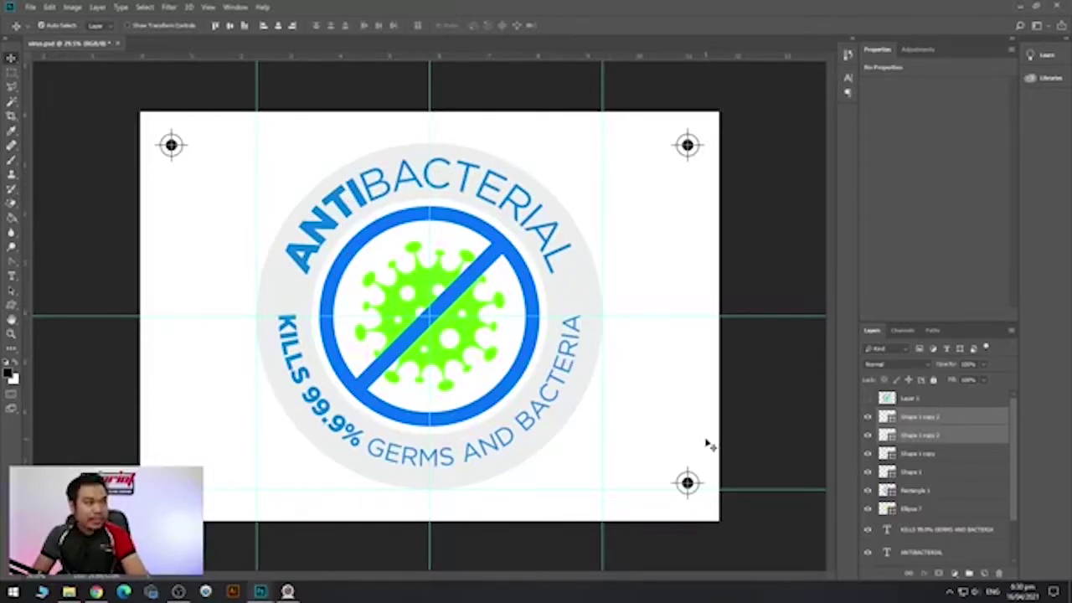
Move both curved text layers and the blue prohibition ring to the top of the layer stack, and link them.
{"action": "left_click", "coordinate": [590, 290]}
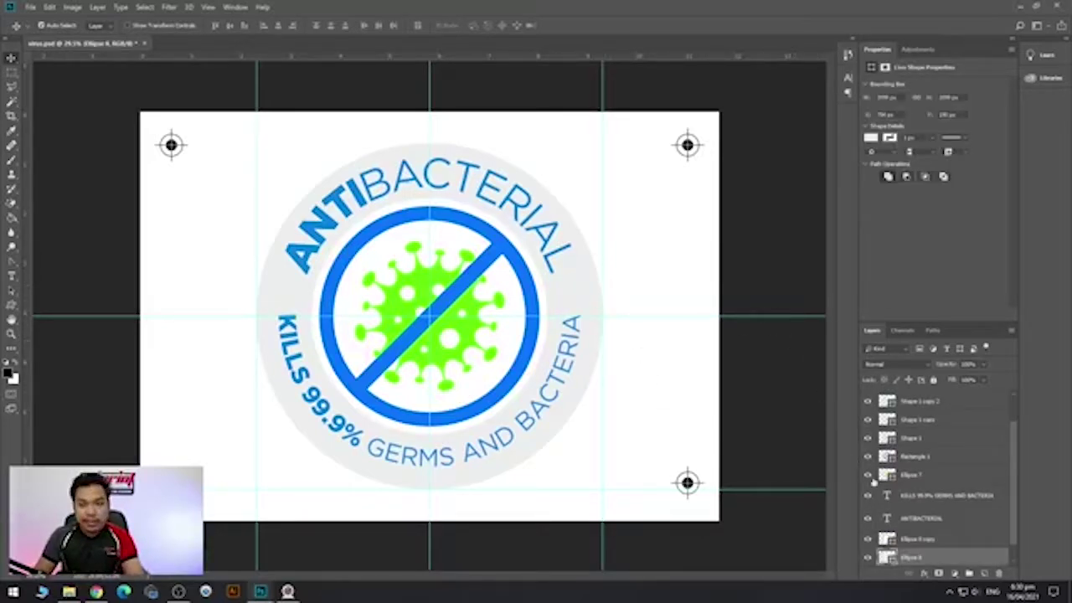
{"action": "left_click", "coordinate": [548, 230]}
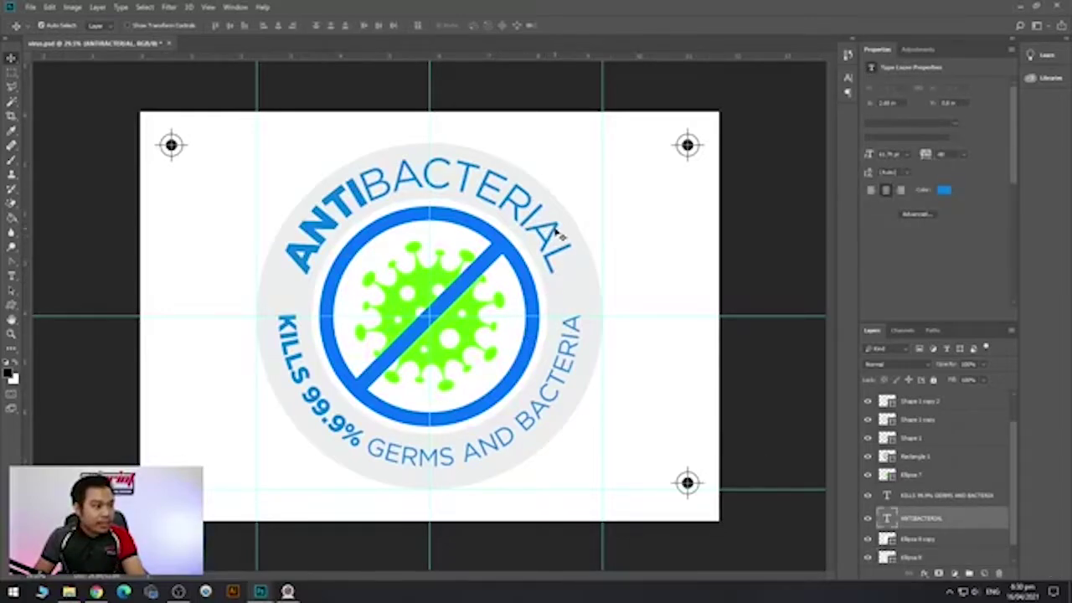
{"action": "left_click", "coordinate": [576, 335], "text": "shift"}
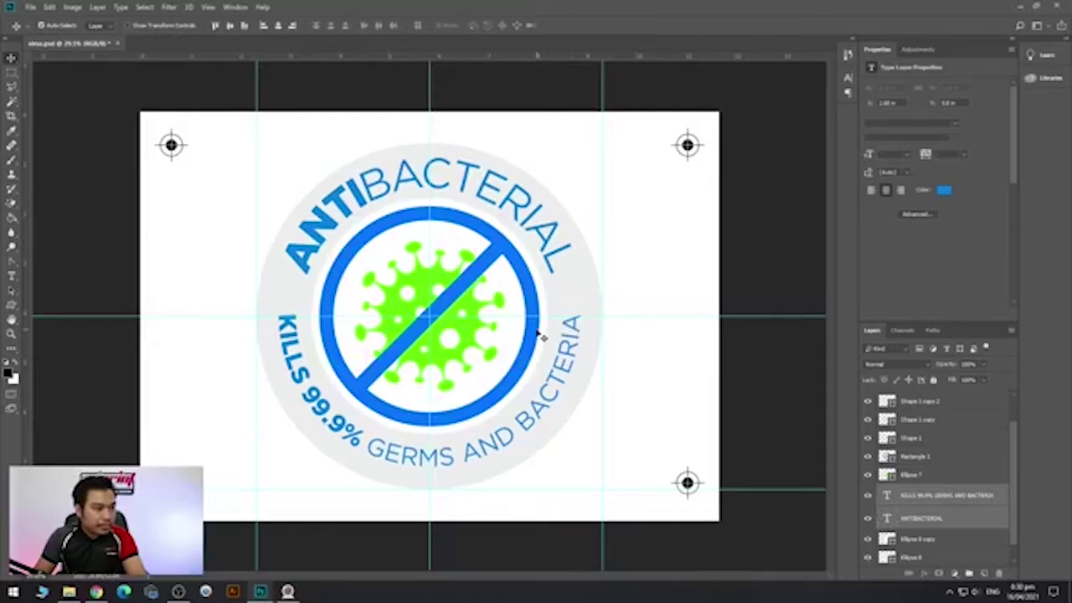
{"action": "left_click", "coordinate": [543, 335], "text": "shift"}
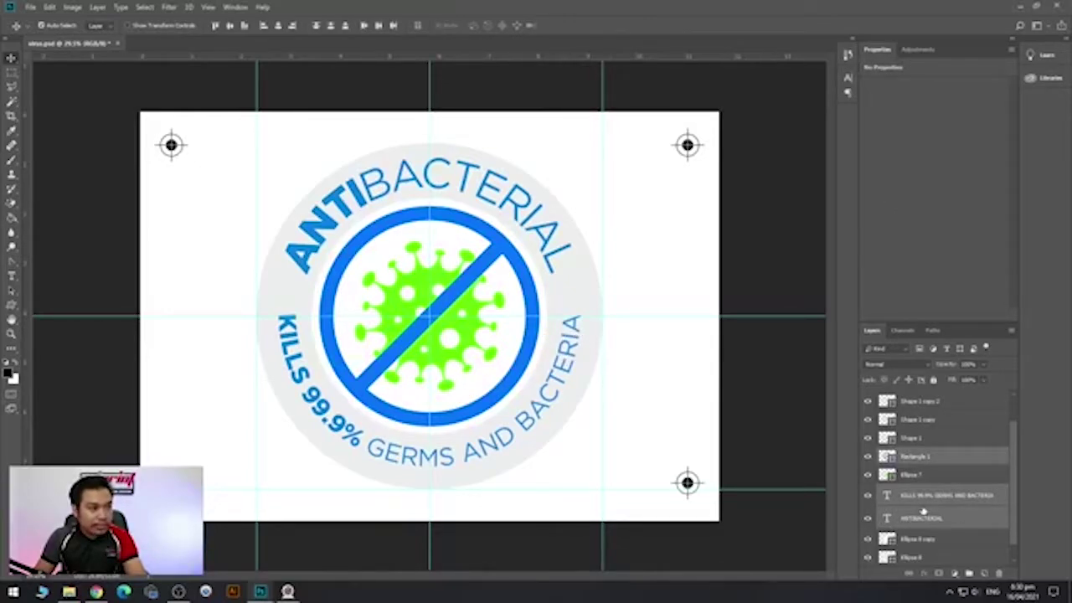
{"action": "key", "text": "ctrl+shift+bracketright"}
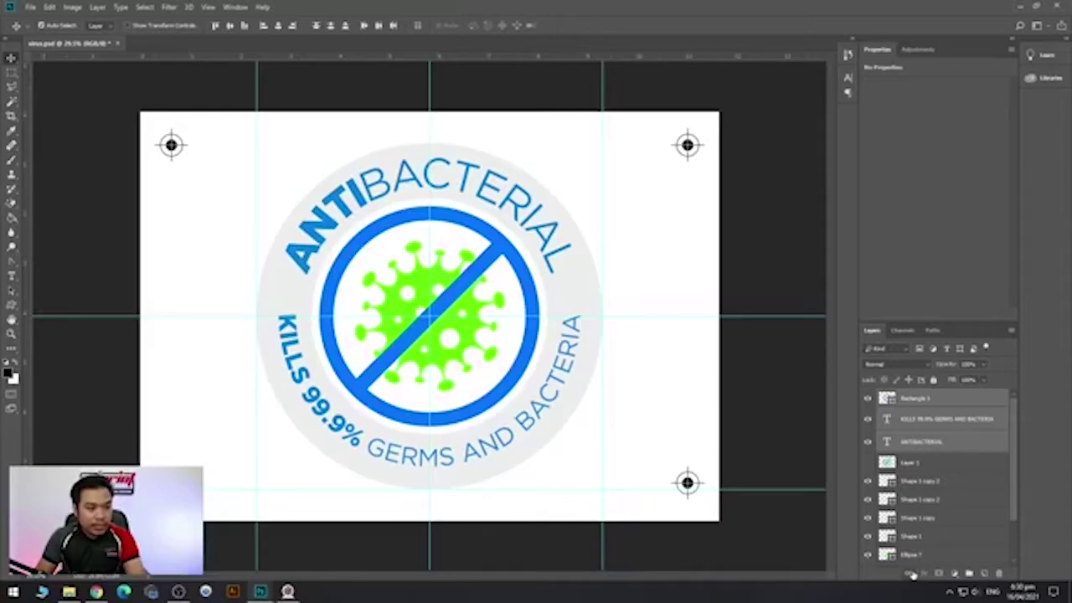
Hide both curved texts, the blue prohibition ring and the green virus, leaving the circles and registration marks visible.
{"action": "left_click", "coordinate": [868, 441]}
{"action": "left_click", "coordinate": [868, 418]}
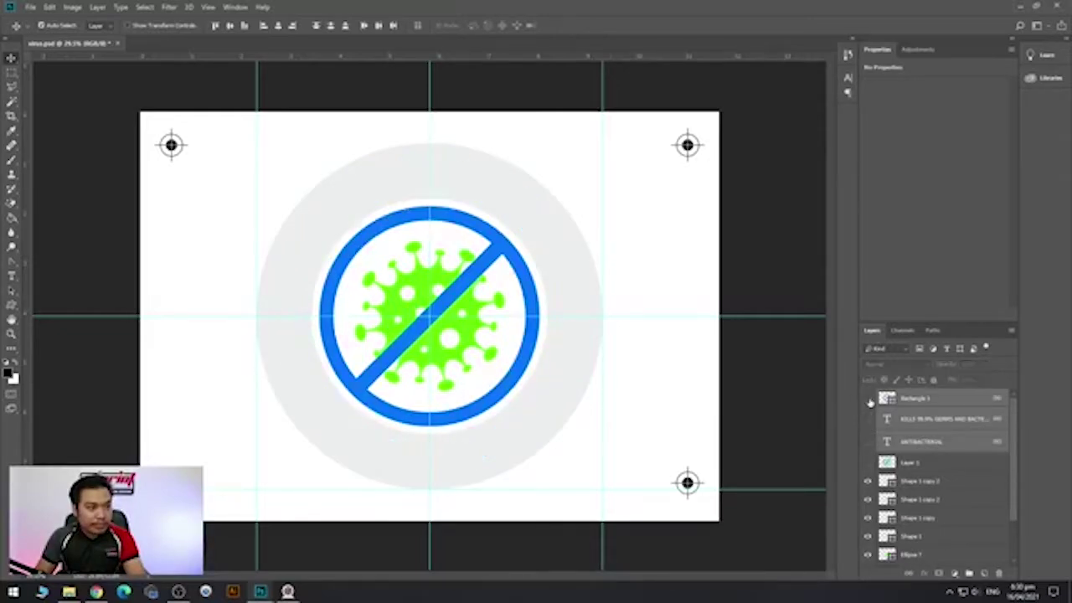
{"action": "left_click", "coordinate": [868, 398]}
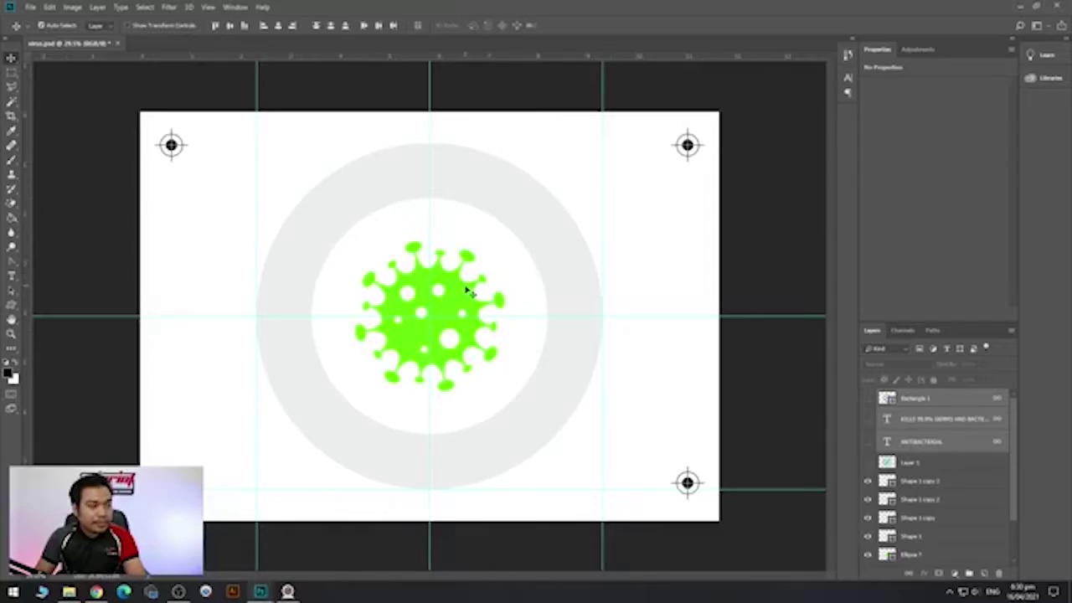
{"action": "left_click", "coordinate": [469, 291]}
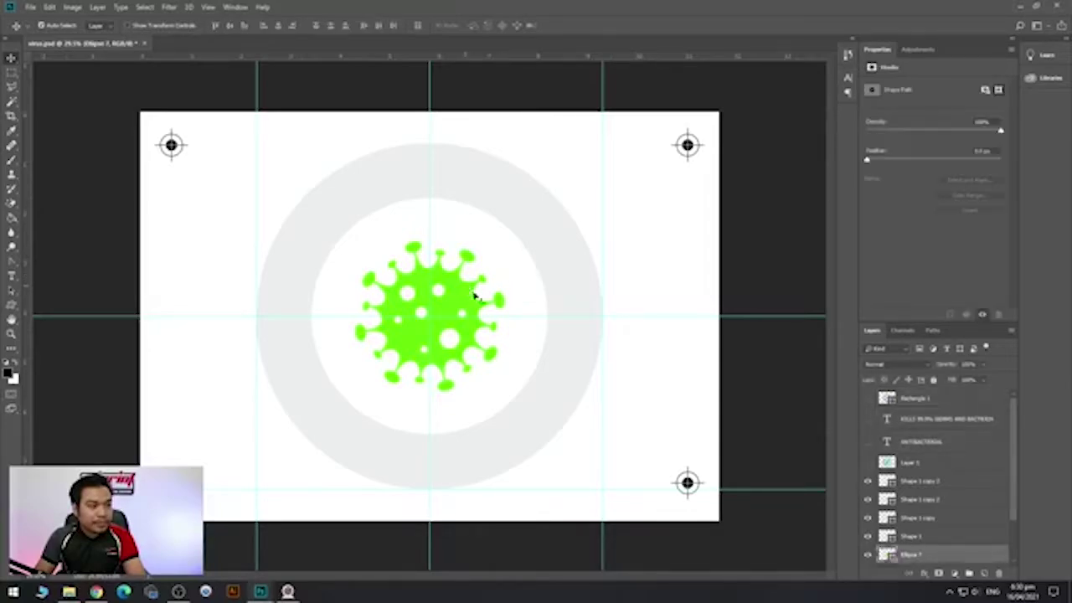
{"action": "left_click", "coordinate": [868, 556]}
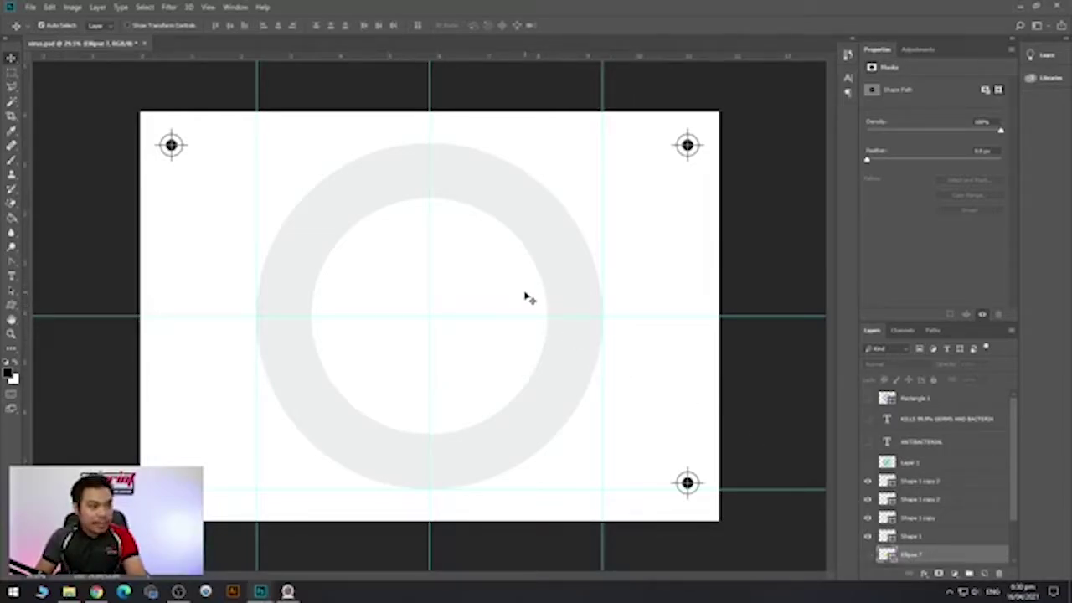
Change the fill of the large light-grey outer circle to black.
{"action": "key", "text": "ctrl+j"}
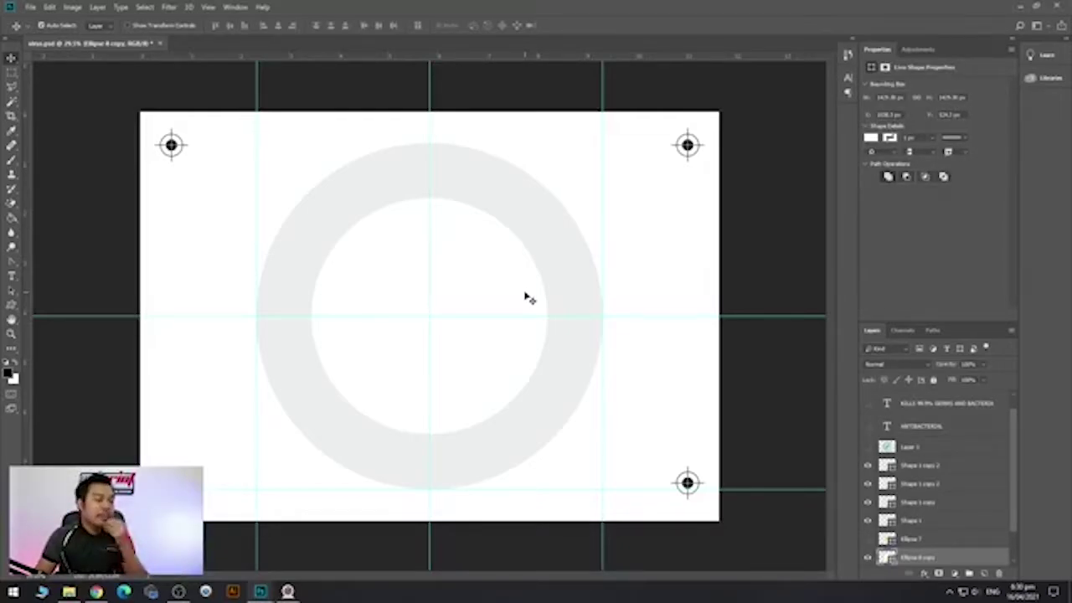
{"action": "scroll", "coordinate": [441, 216], "scroll_direction": "up", "scroll_amount": 9}
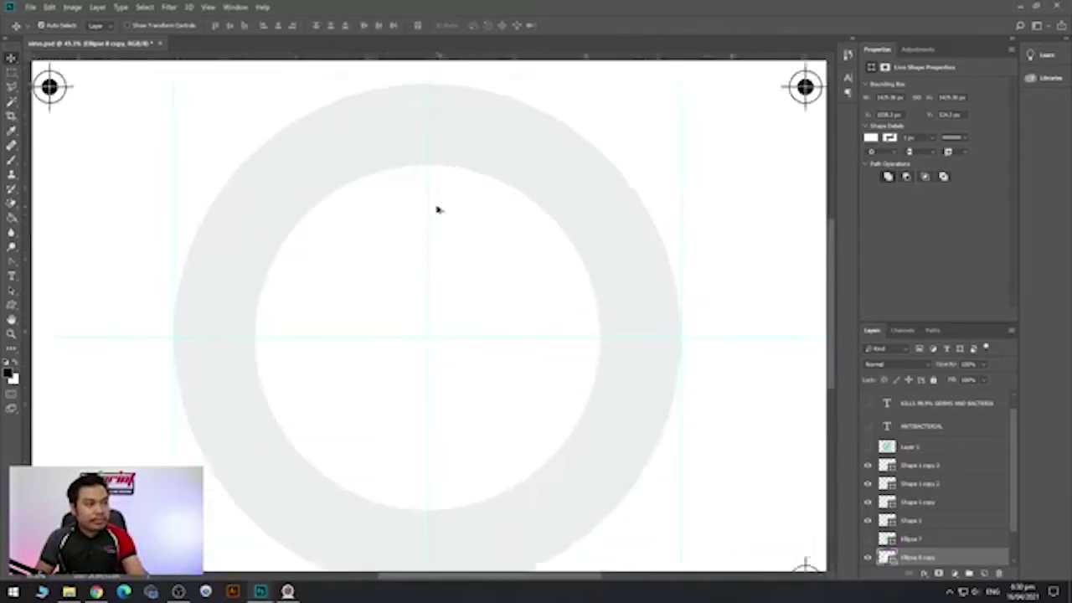
{"action": "scroll", "coordinate": [487, 185], "scroll_direction": "down", "scroll_amount": 6}
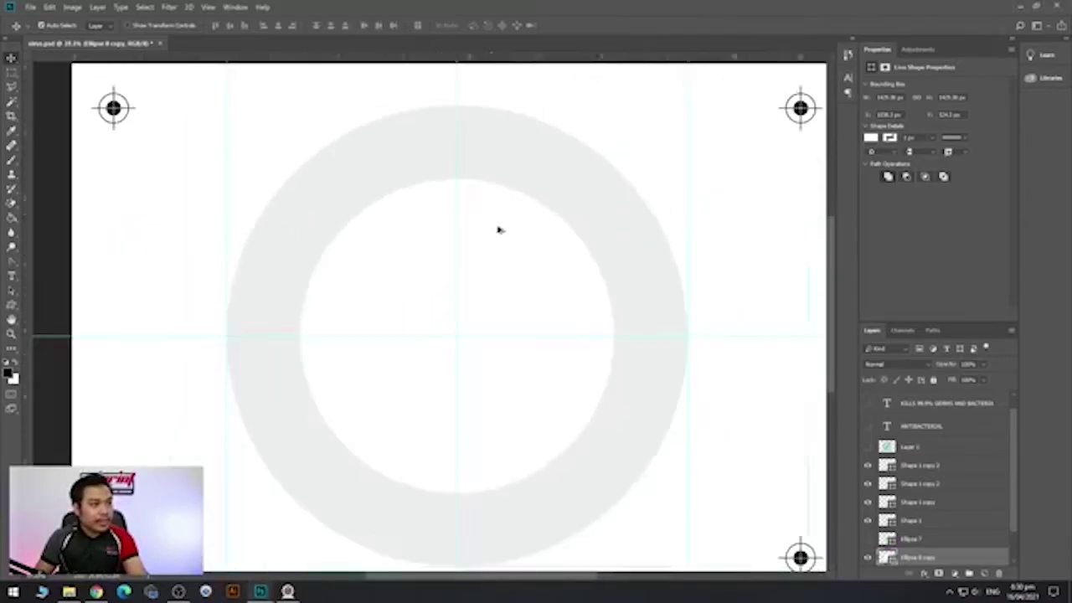
{"action": "left_click", "coordinate": [625, 261]}
{"action": "double_click", "coordinate": [884, 558]}
{"action": "left_click_drag", "start_coordinate": [596, 216], "coordinate": [464, 279]}
{"action": "left_click", "coordinate": [722, 135]}
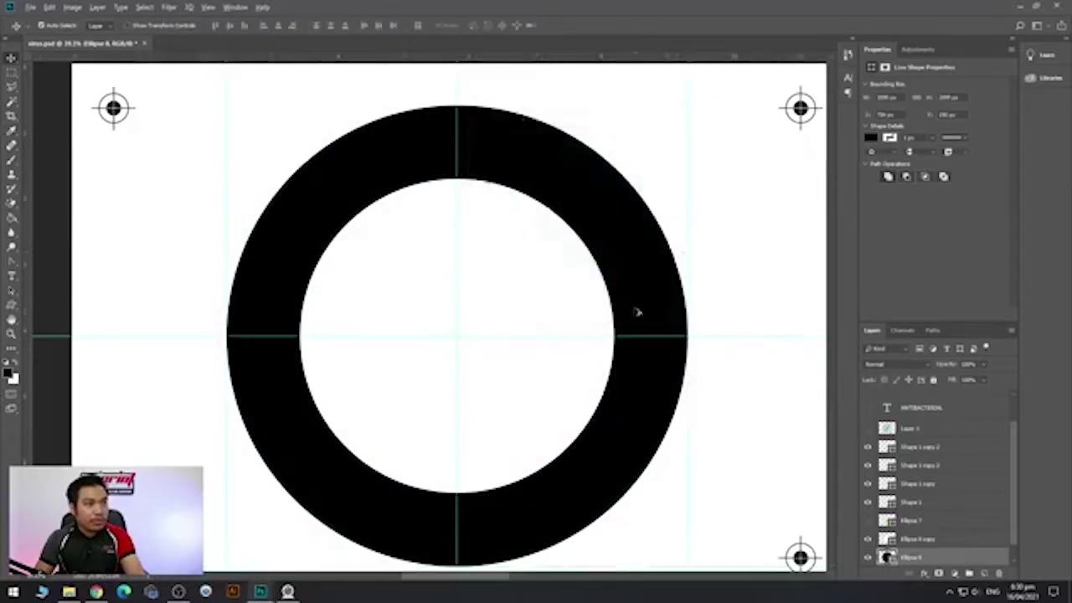
Save the grey separation to the Desktop as a JPEG named VIRUS GRAY at quality 12 (Maximum), Baseline Standard.
{"action": "scroll", "coordinate": [636, 312], "scroll_direction": "down", "scroll_amount": 3}
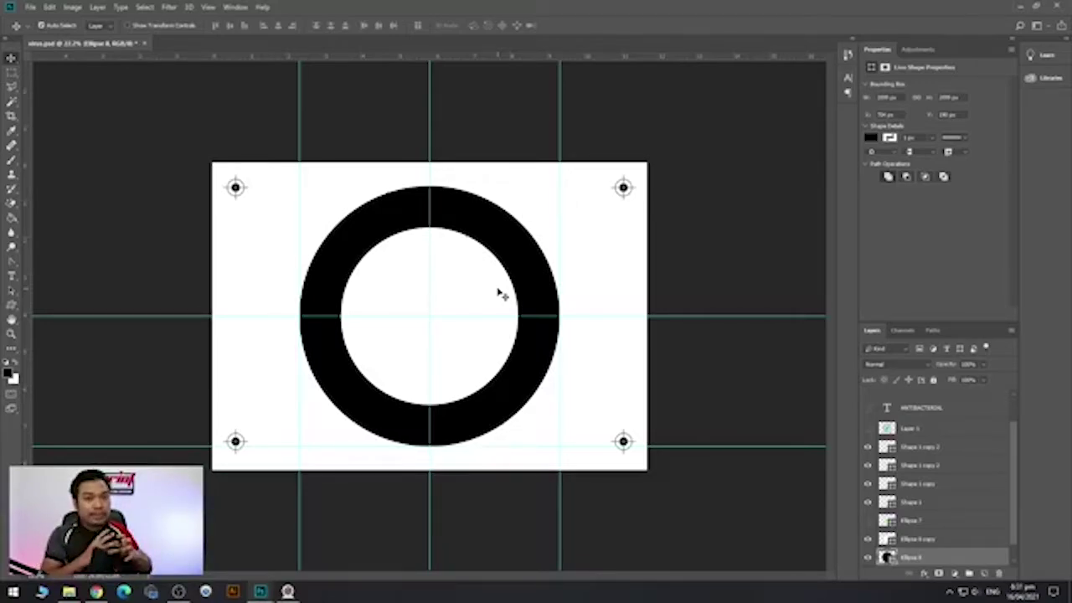
{"action": "left_click", "coordinate": [29, 7]}
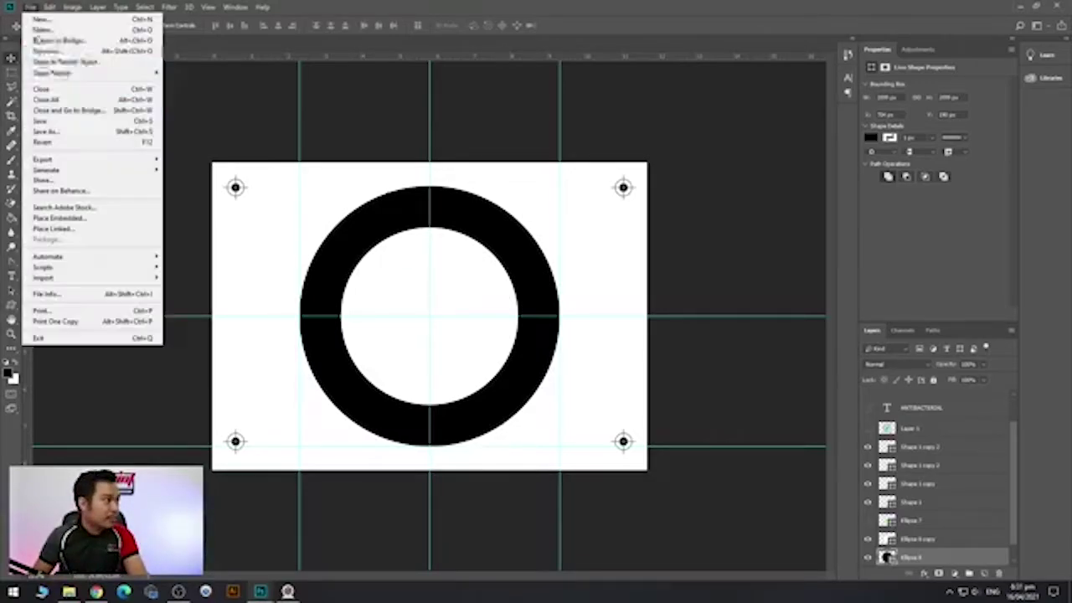
{"action": "left_click", "coordinate": [58, 134]}
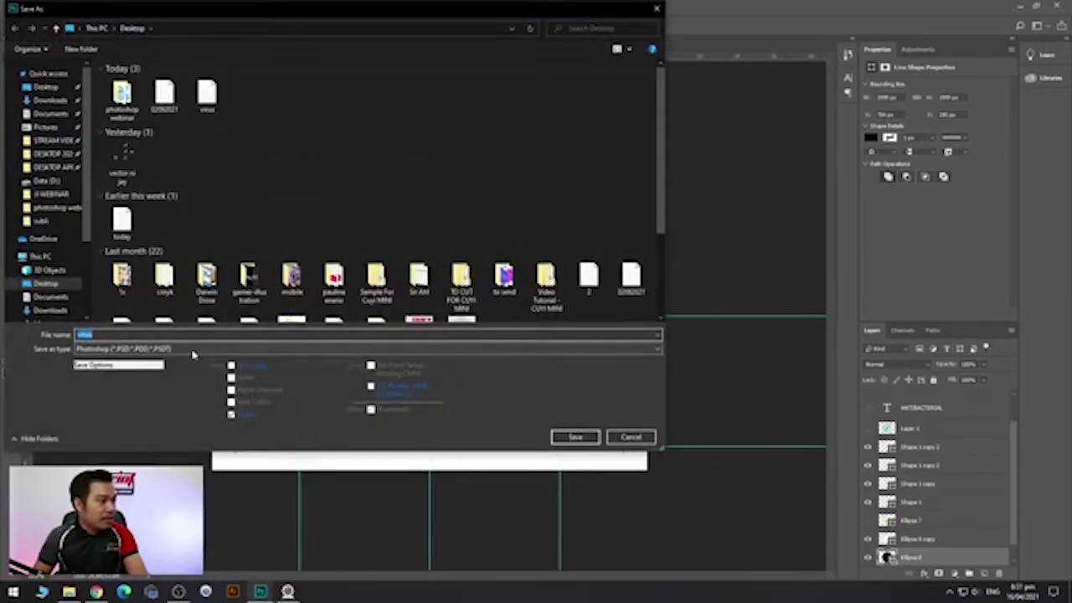
{"action": "left_click", "coordinate": [191, 353]}
{"action": "left_click", "coordinate": [181, 439]}
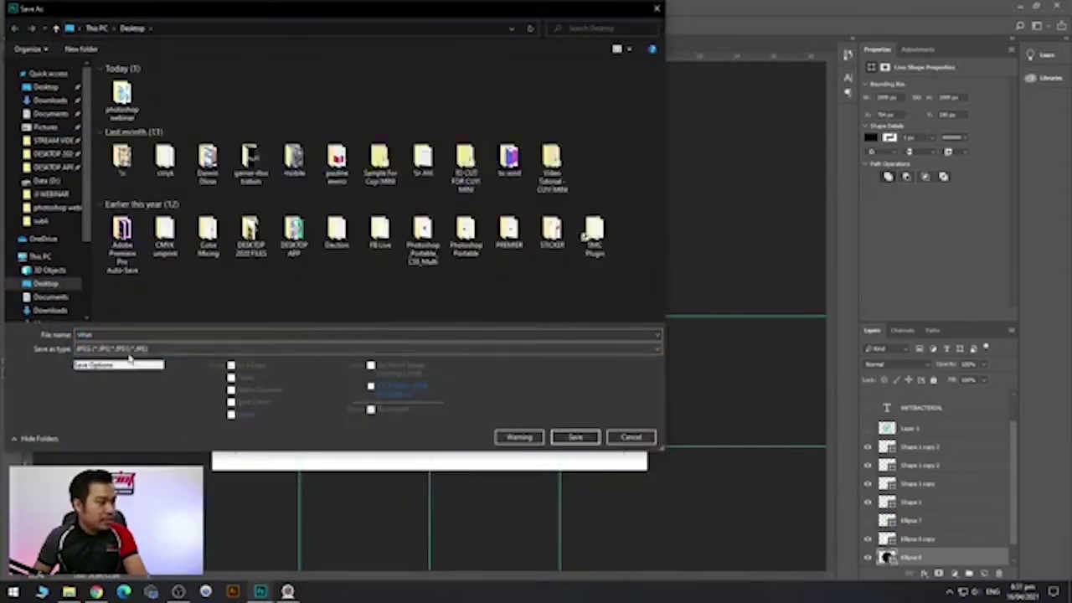
{"action": "type", "text": "CIRC"}
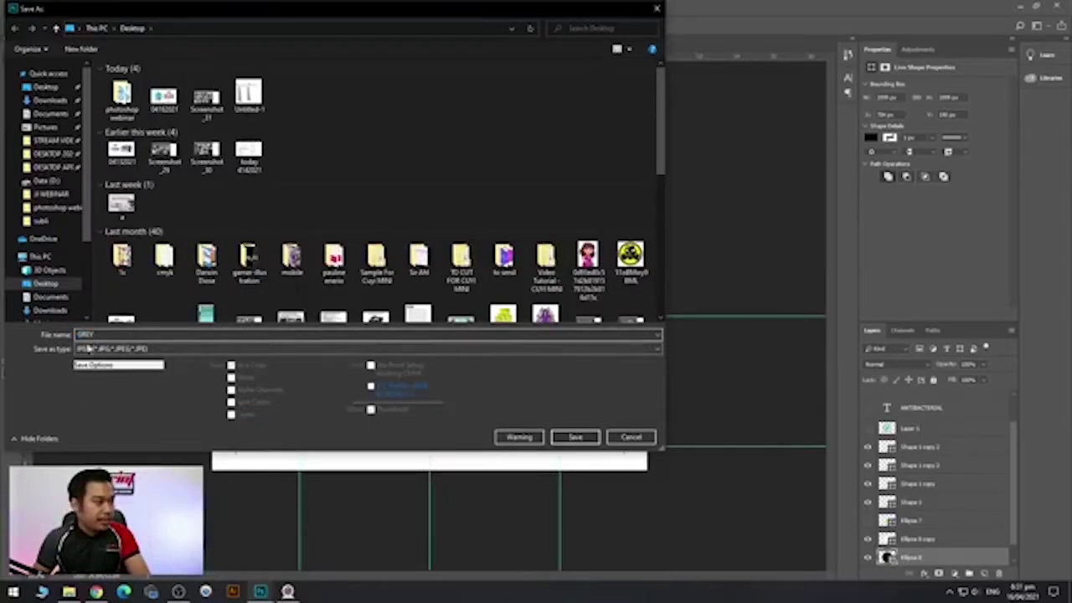
{"action": "type", "text": "VIRUS"}
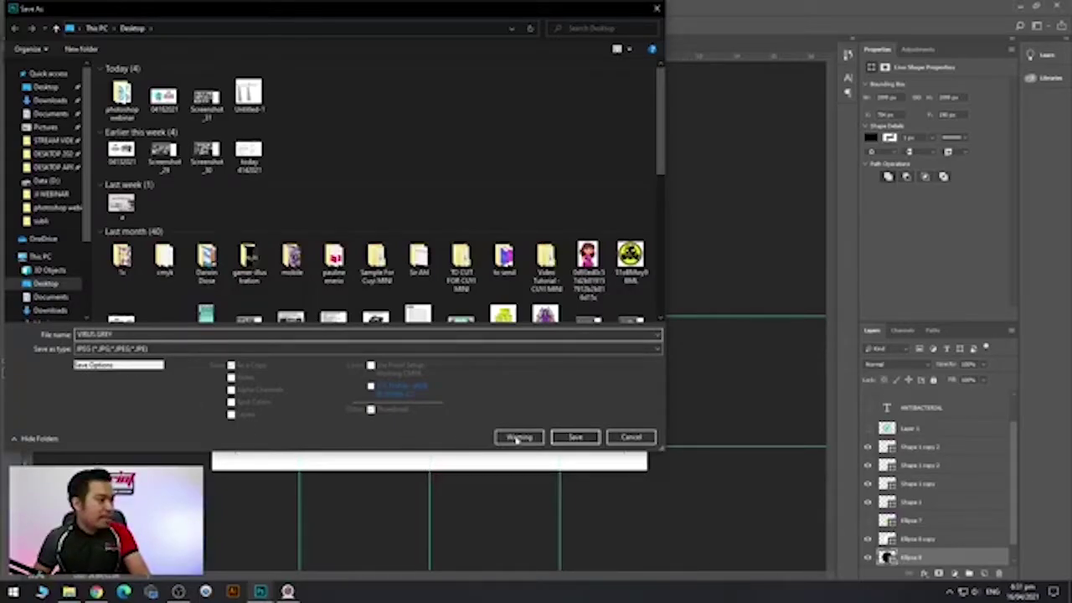
{"action": "left_click_drag", "start_coordinate": [108, 334], "coordinate": [101, 334]}
{"action": "type", "text": "A"}
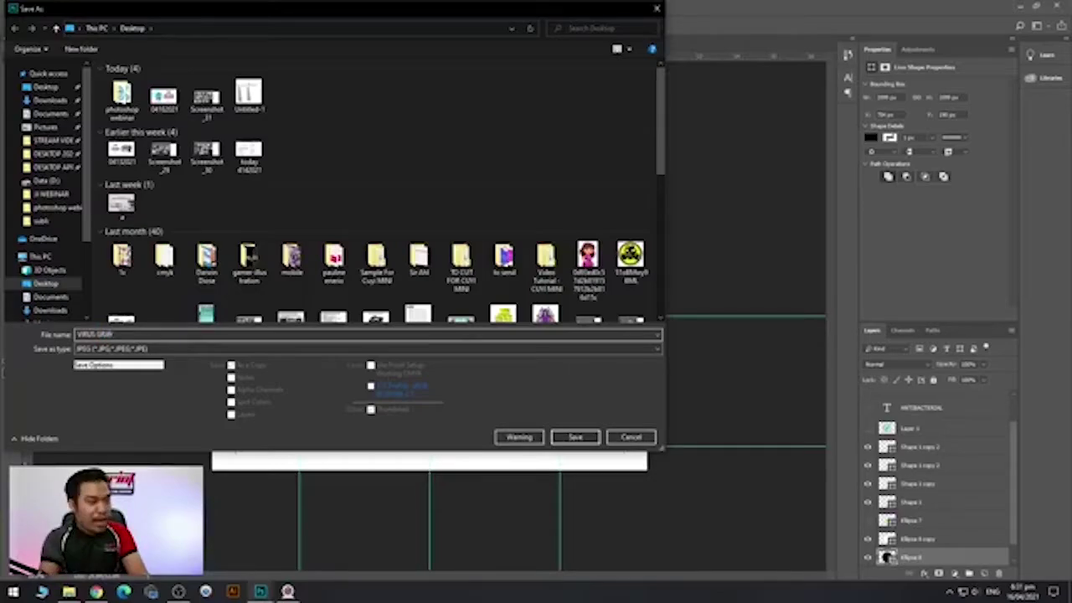
{"action": "left_click", "coordinate": [584, 437]}
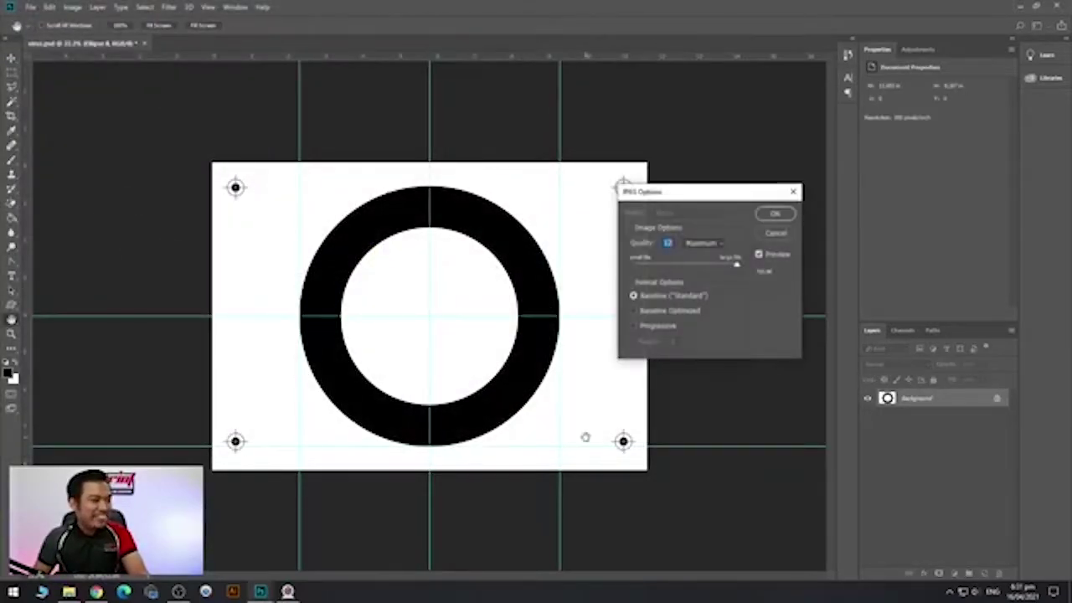
{"action": "left_click", "coordinate": [774, 214]}
Hide the large outer circle and change the fill of the inner white circle to black.
{"action": "scroll", "coordinate": [480, 342], "scroll_direction": "up", "scroll_amount": 4}
{"action": "scroll", "coordinate": [481, 342], "scroll_direction": "down", "scroll_amount": 3}
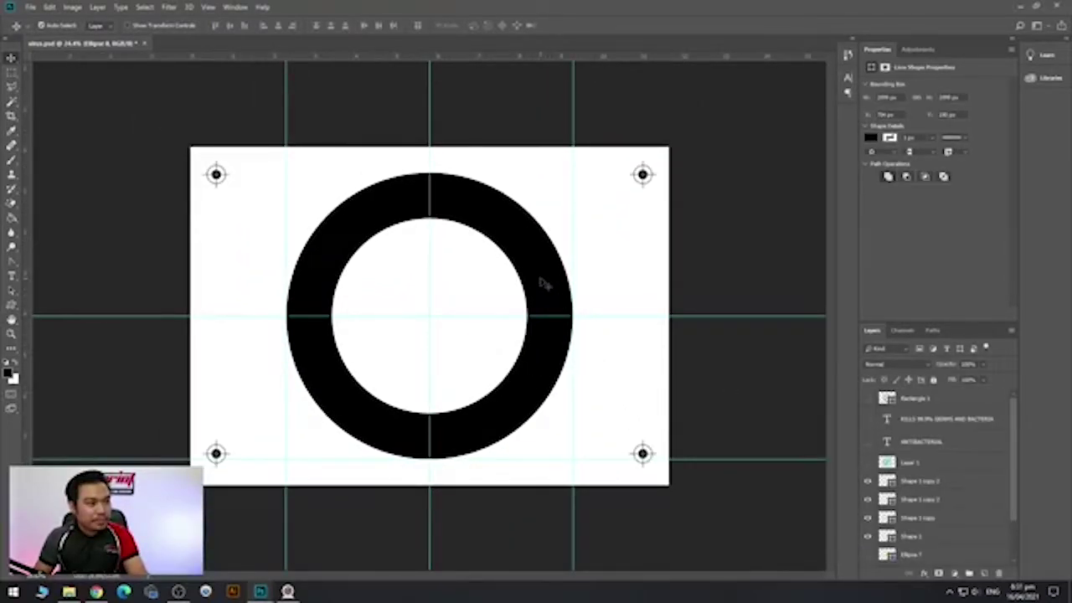
{"action": "key", "text": "ctrl+j"}
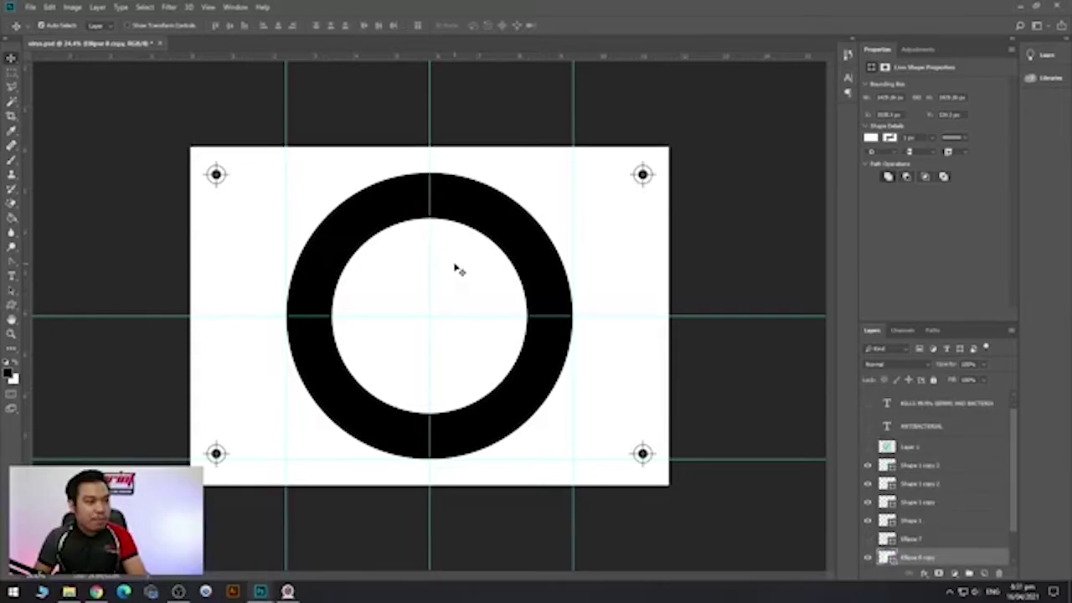
{"action": "scroll", "coordinate": [906, 545], "scroll_direction": "down", "scroll_amount": 1}
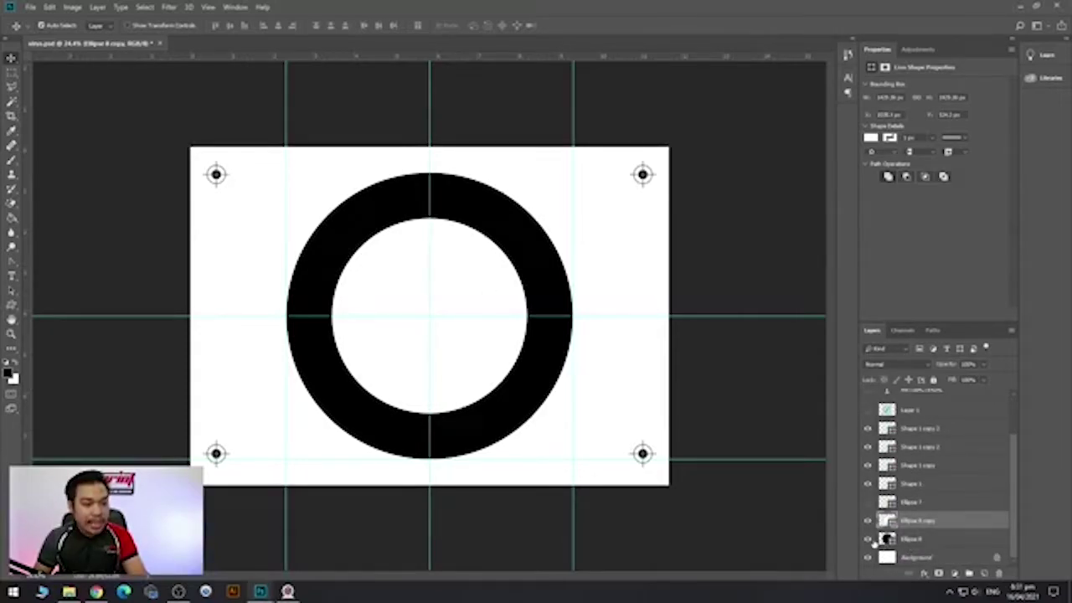
{"action": "left_click", "coordinate": [868, 540]}
{"action": "double_click", "coordinate": [887, 520]}
{"action": "left_click", "coordinate": [488, 263]}
{"action": "left_click_drag", "start_coordinate": [488, 263], "coordinate": [466, 279]}
{"action": "left_click", "coordinate": [735, 135]}
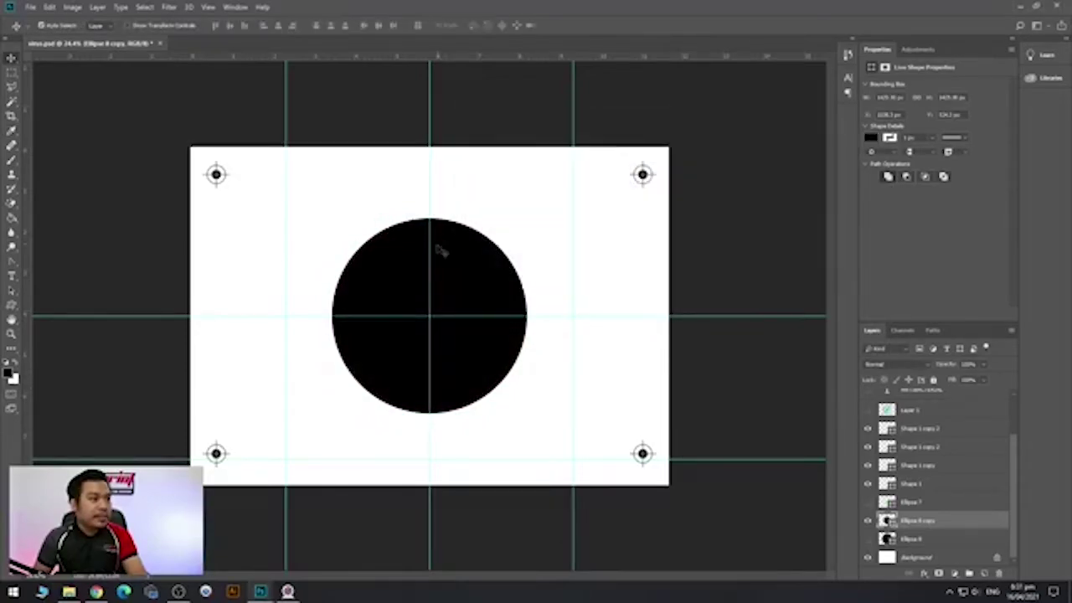
{"action": "scroll", "coordinate": [446, 249], "scroll_direction": "up", "scroll_amount": 6}
{"action": "scroll", "coordinate": [568, 276], "scroll_direction": "up", "scroll_amount": 2}
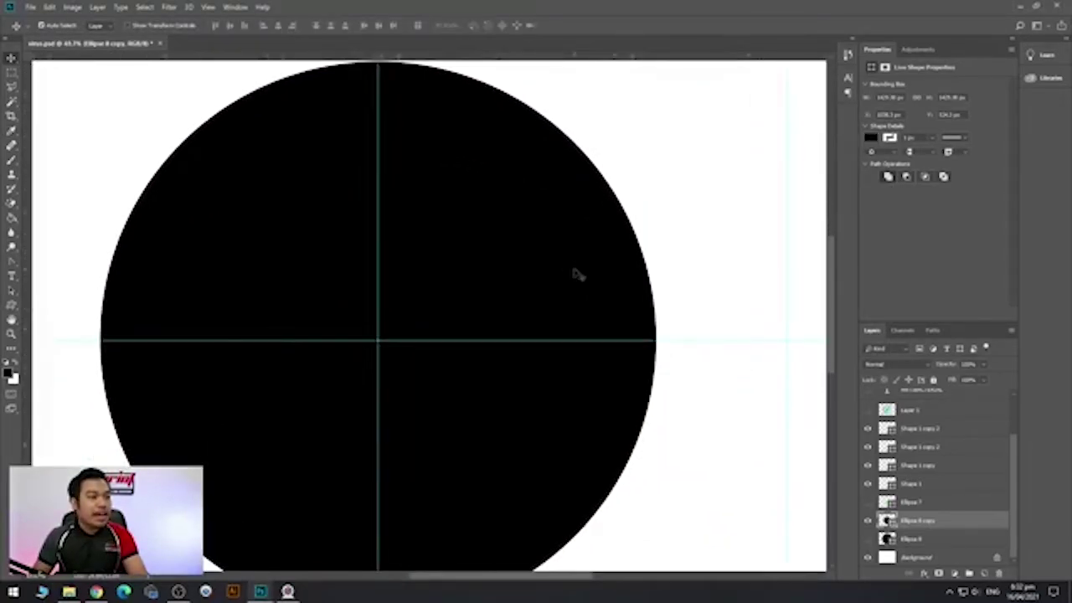
Add an outside stroke layer effect to the black inner circle.
{"action": "scroll", "coordinate": [576, 272], "scroll_direction": "down", "scroll_amount": 2}
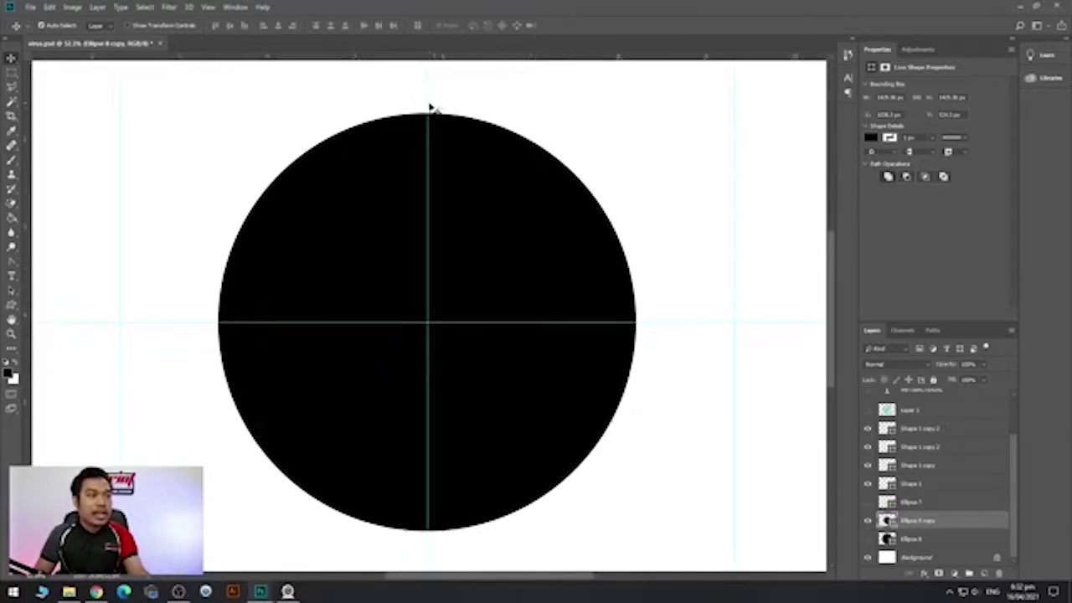
{"action": "scroll", "coordinate": [433, 108], "scroll_direction": "up", "scroll_amount": 5}
{"action": "scroll", "coordinate": [433, 134], "scroll_direction": "down", "scroll_amount": 2}
{"action": "scroll", "coordinate": [453, 176], "scroll_direction": "up", "scroll_amount": 3}
{"action": "right_click", "coordinate": [942, 526]}
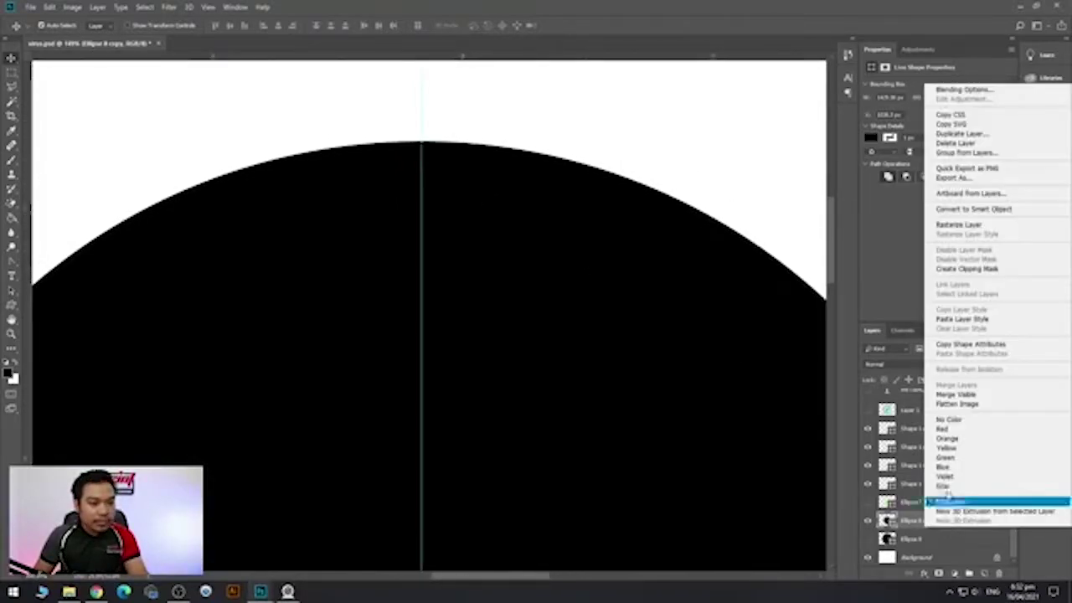
{"action": "left_click", "coordinate": [980, 91]}
{"action": "key", "text": "h"}
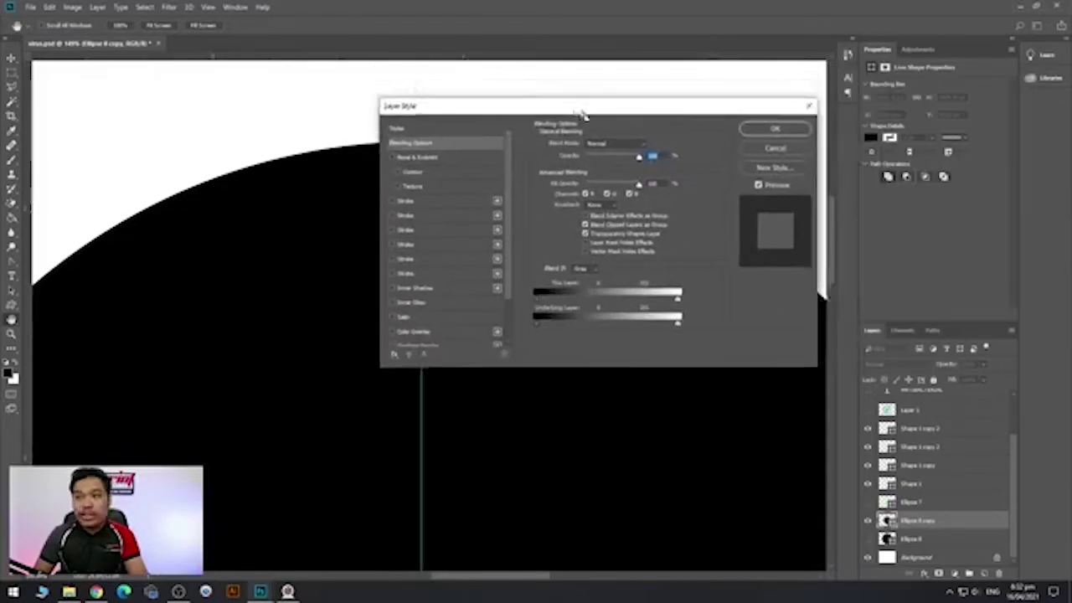
{"action": "left_click_drag", "start_coordinate": [581, 109], "coordinate": [655, 163]}
{"action": "left_click", "coordinate": [501, 254]}
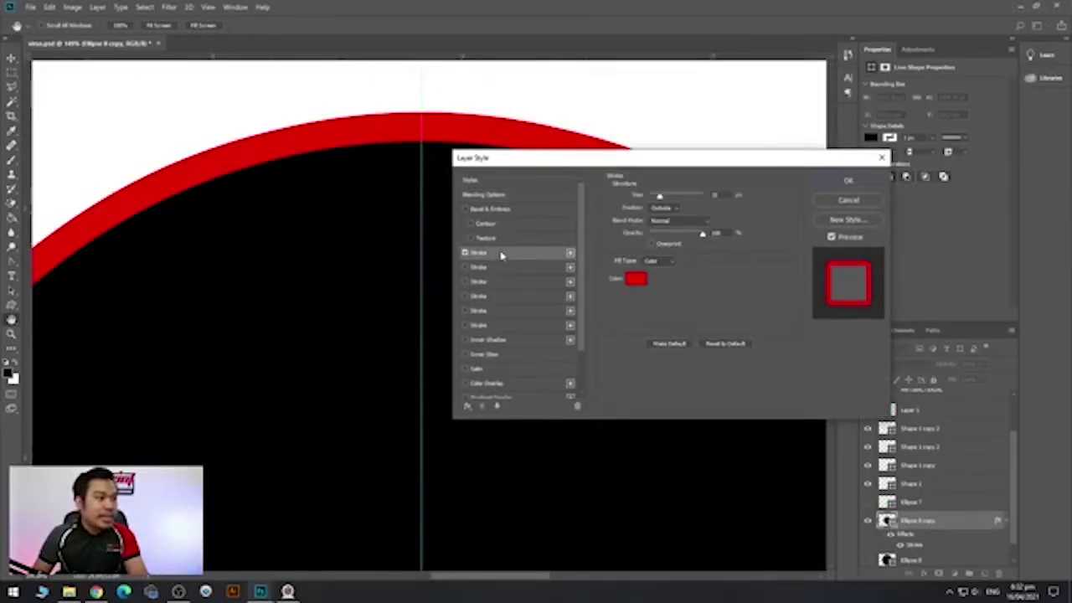
Reduce the inner circle's outside stroke to a thin outline only a few pixels wide.
{"action": "key", "text": "Down"}
{"action": "key", "text": "Down"}
{"action": "key", "text": "Down"}
{"action": "key", "text": "Down"}
{"action": "key", "text": "Down"}
{"action": "key", "text": "Down"}
{"action": "key", "text": "Down"}
{"action": "key", "text": "Down"}
{"action": "key", "text": "Down"}
{"action": "key", "text": "Down"}
{"action": "key", "text": "Down"}
{"action": "key", "text": "Down"}
{"action": "key", "text": "Down"}
{"action": "key", "text": "Down"}
{"action": "key", "text": "Down"}
{"action": "key", "text": "Down"}
{"action": "key", "text": "Down"}
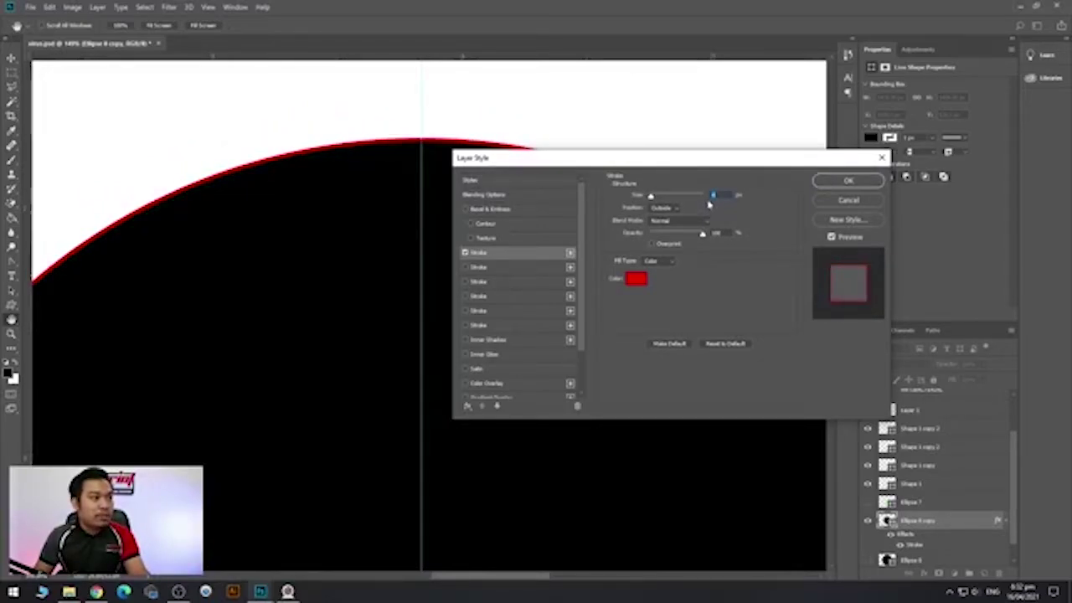
{"action": "key", "text": "Down"}
{"action": "key", "text": "Down"}
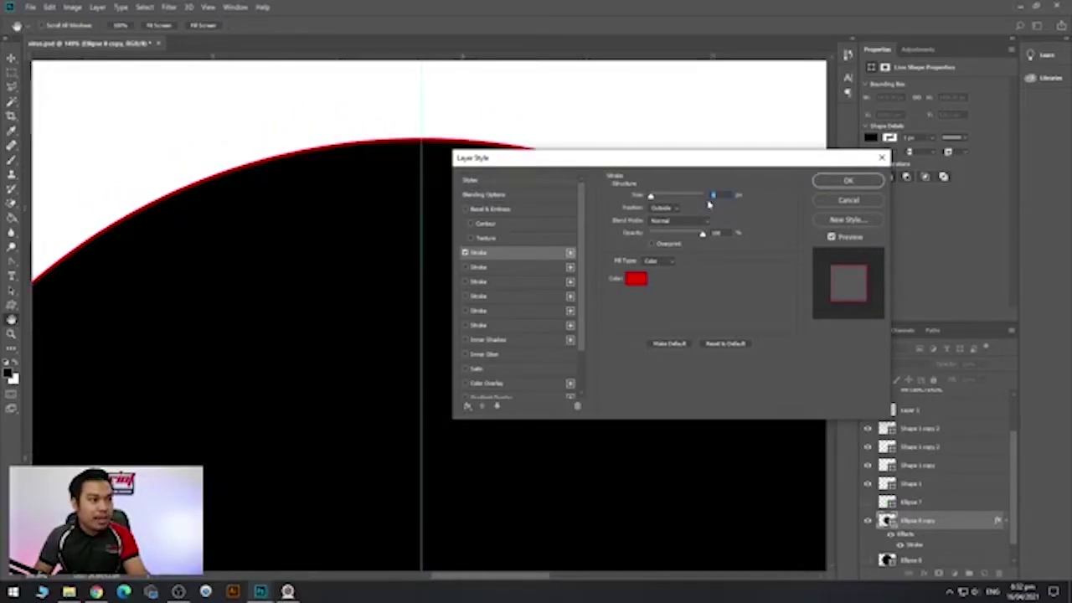
{"action": "key", "text": "Down"}
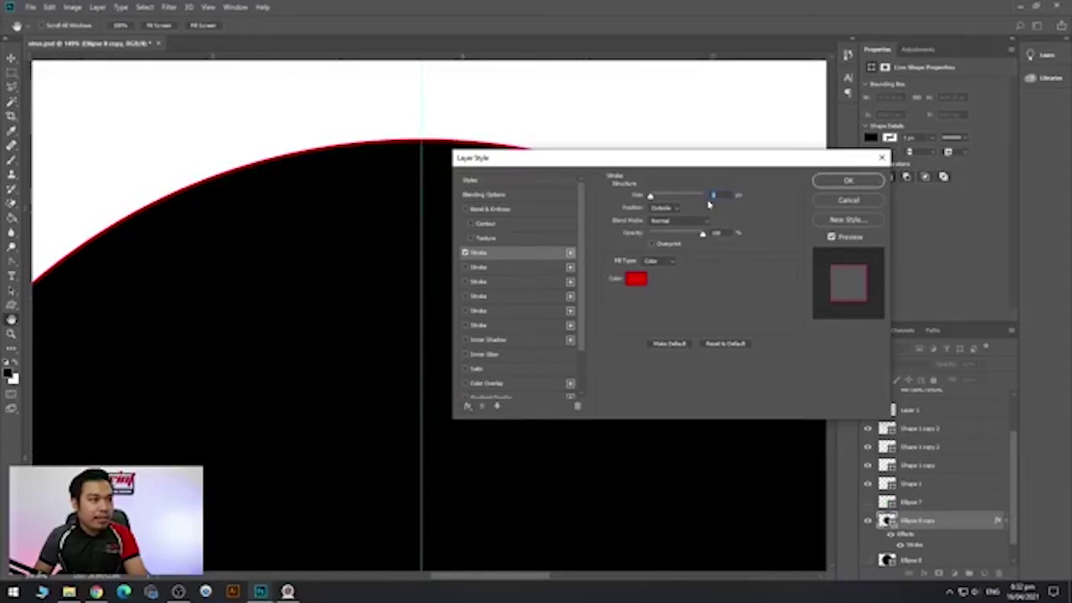
Change the inner circle's stroke colour from red to black and apply the layer style.
{"action": "mouse_move", "coordinate": [705, 162]}
{"action": "left_mouse_down"}
{"action": "mouse_move", "coordinate": [625, 261]}
{"action": "mouse_move", "coordinate": [580, 247]}
{"action": "left_mouse_up"}
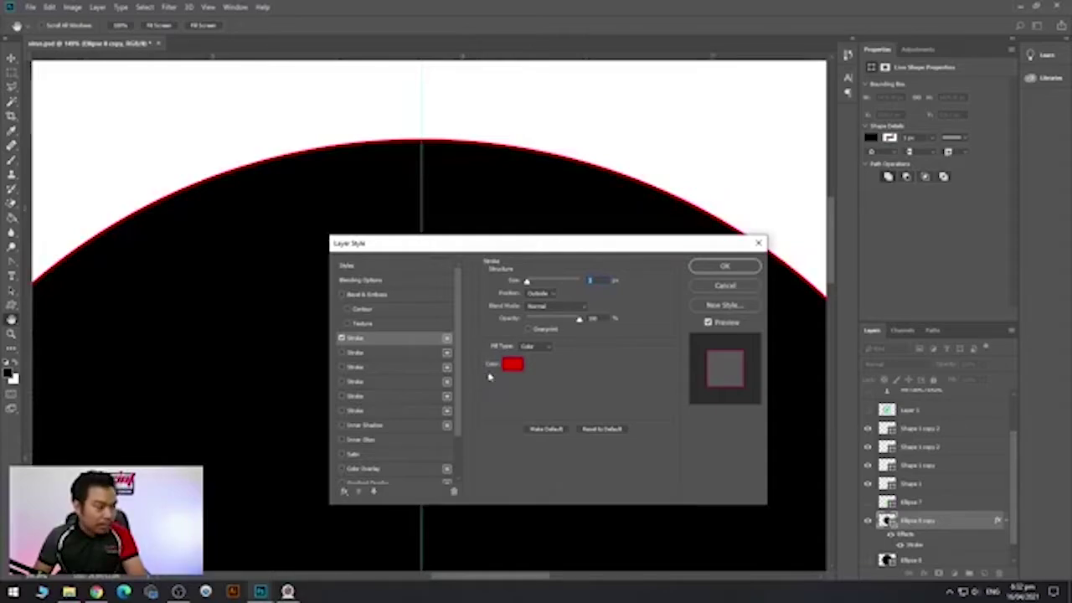
{"action": "left_click", "coordinate": [513, 367]}
{"action": "mouse_move", "coordinate": [511, 263]}
{"action": "left_mouse_down"}
{"action": "mouse_move", "coordinate": [476, 266]}
{"action": "mouse_move", "coordinate": [445, 294]}
{"action": "left_mouse_up"}
{"action": "left_click", "coordinate": [706, 135]}
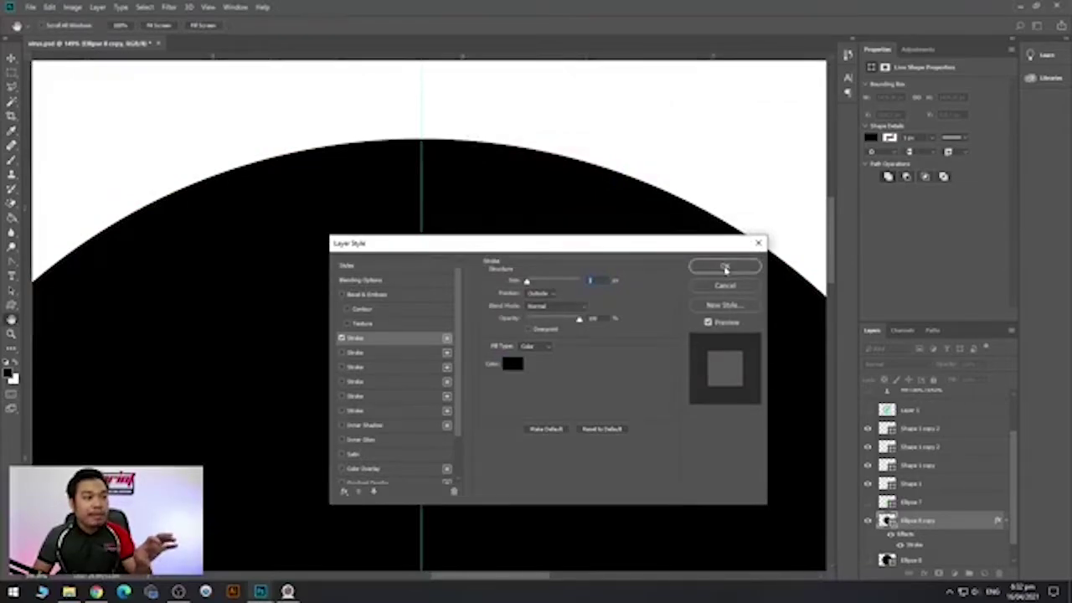
{"action": "left_click", "coordinate": [726, 266]}
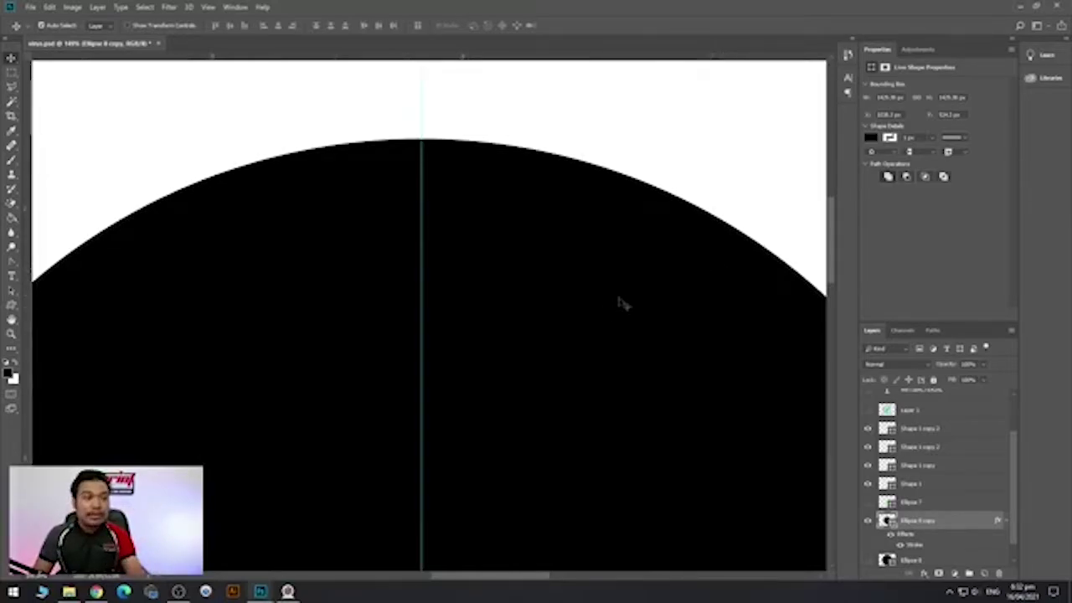
{"action": "scroll", "coordinate": [610, 313], "scroll_direction": "down", "scroll_amount": 7}
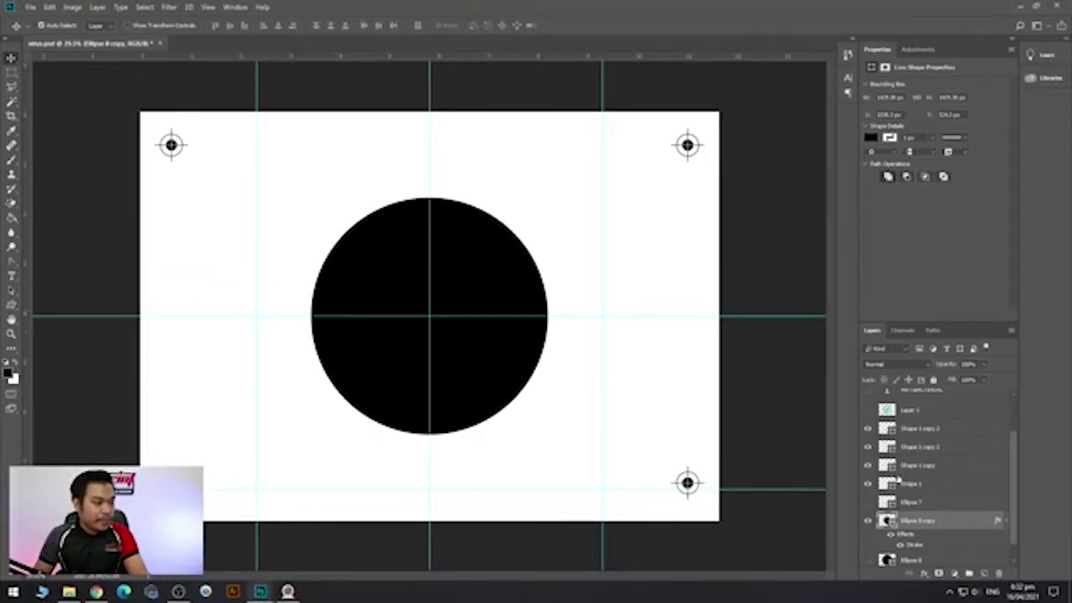
Compare the black inner circle with and without the green virus by toggling the virus layer's visibility, leaving it hidden.
{"action": "left_click", "coordinate": [868, 503]}
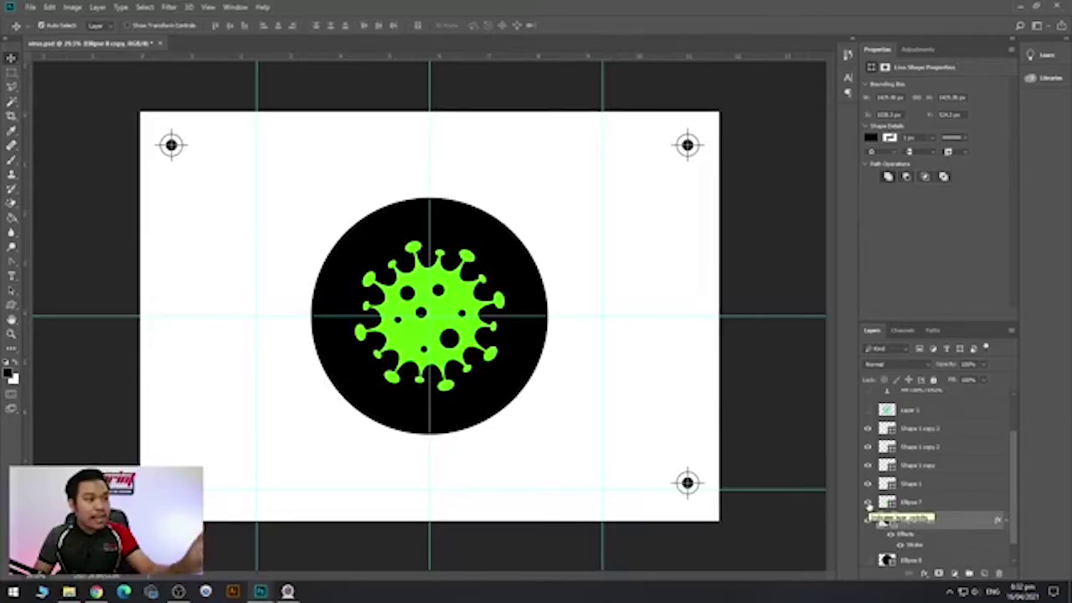
{"action": "left_click", "coordinate": [868, 503]}
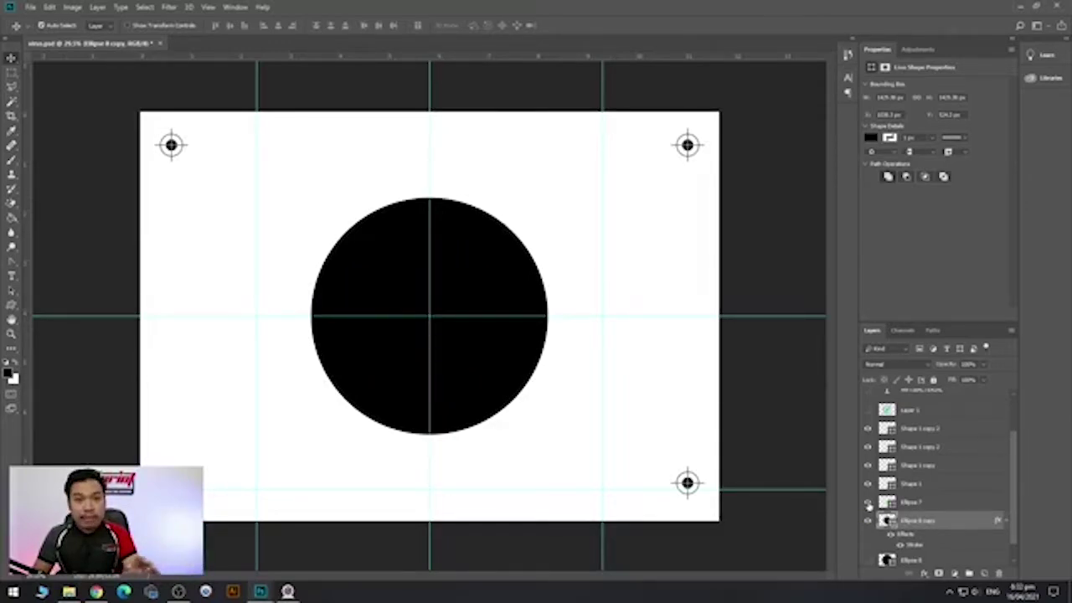
{"action": "left_click", "coordinate": [868, 502]}
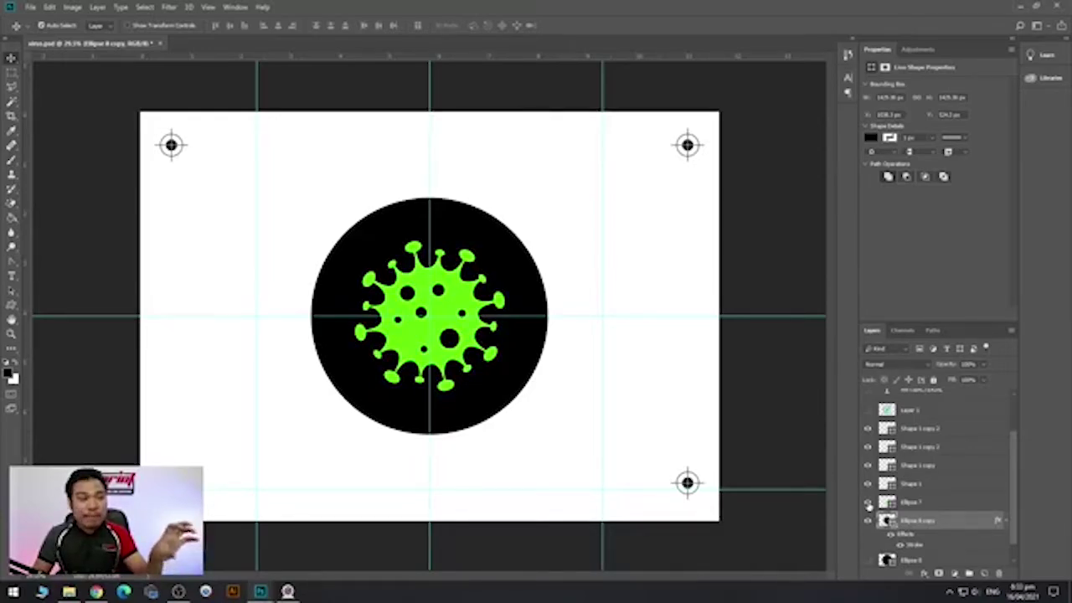
{"action": "left_click", "coordinate": [868, 503]}
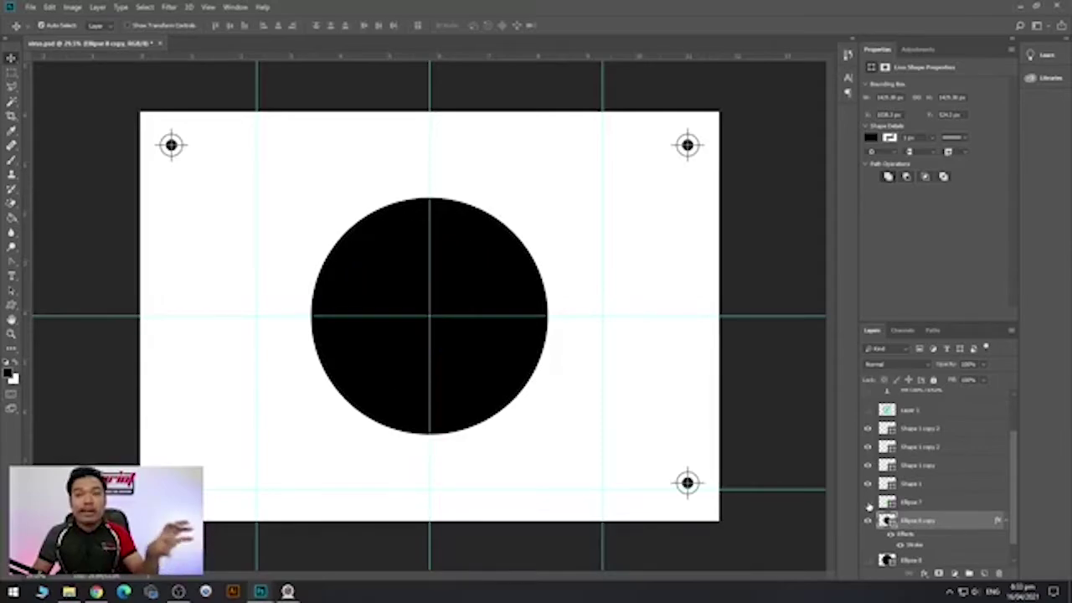
{"action": "left_click", "coordinate": [868, 502]}
{"action": "left_click", "coordinate": [868, 503]}
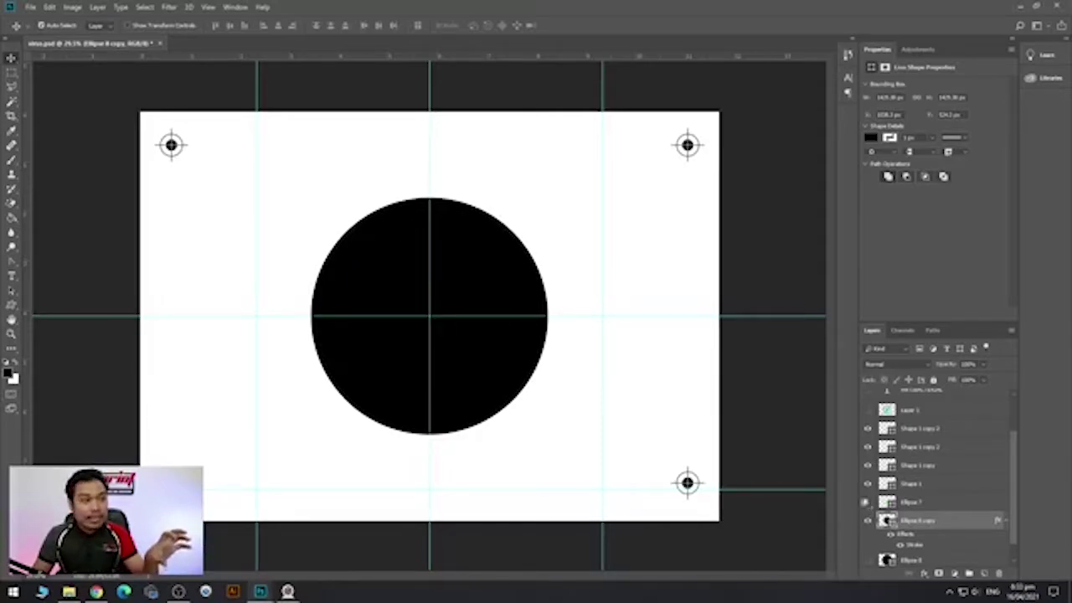
Save the white separation to the Desktop as a JPEG named virus WHITE at quality 12 (Maximum), Baseline Standard.
{"action": "left_click", "coordinate": [31, 8]}
{"action": "left_click", "coordinate": [50, 132]}
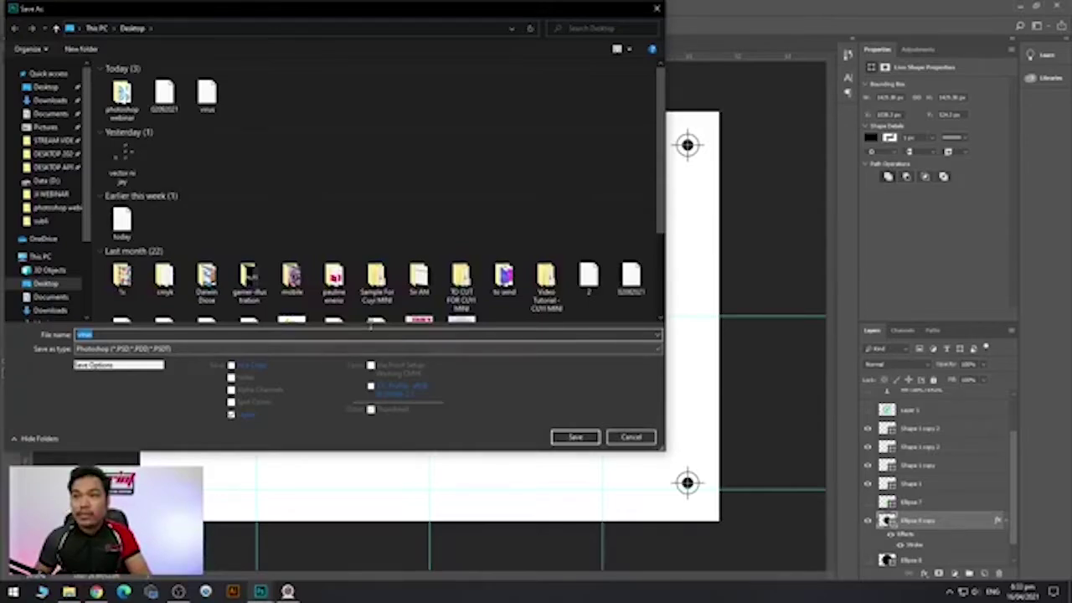
{"action": "left_click", "coordinate": [222, 348]}
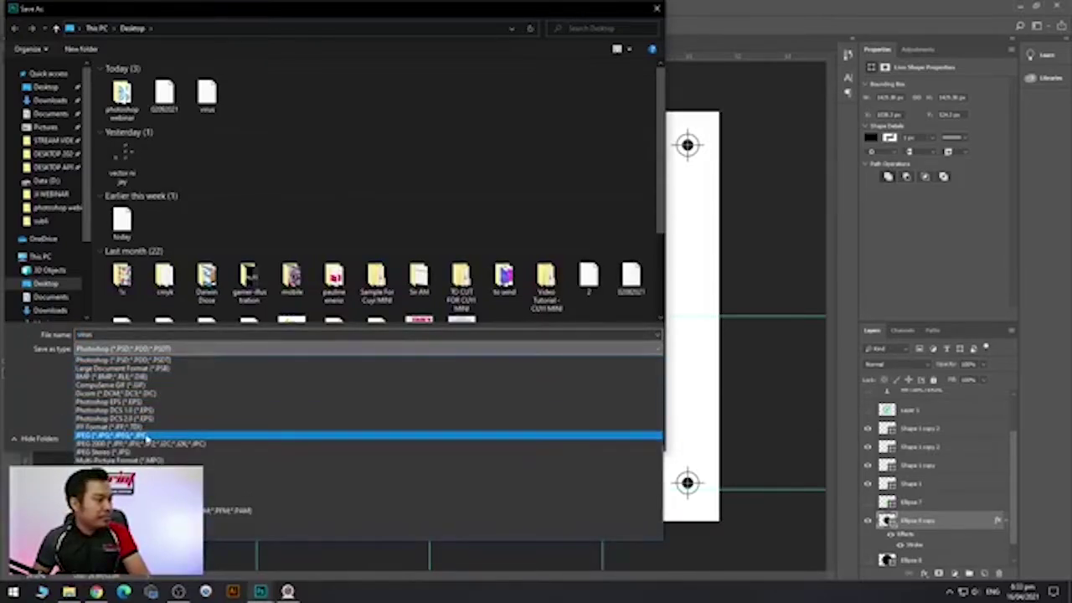
{"action": "left_click", "coordinate": [144, 435]}
{"action": "left_click", "coordinate": [120, 334]}
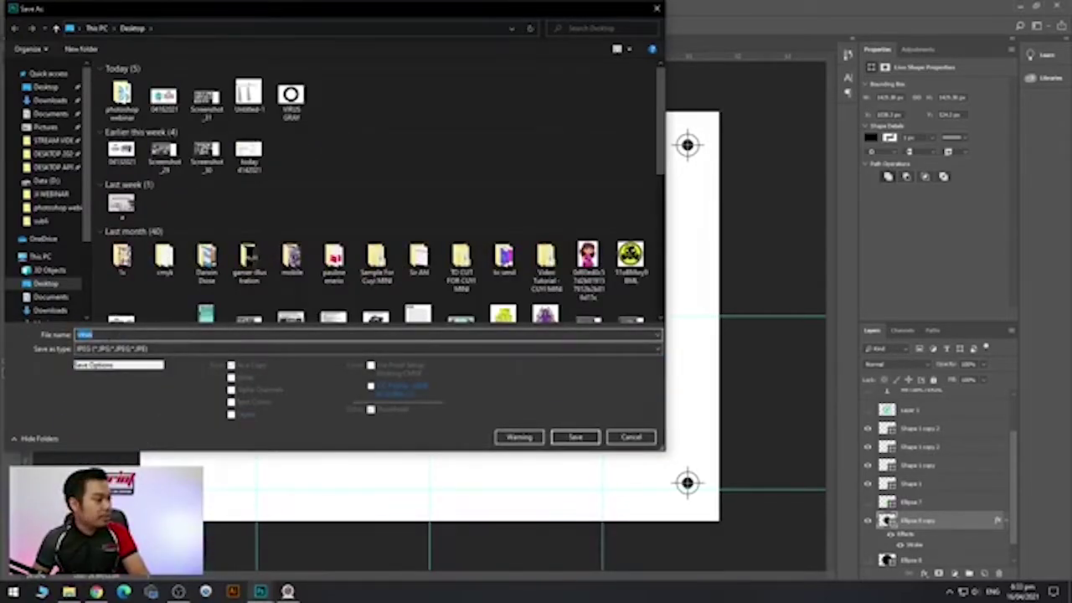
{"action": "left_click", "coordinate": [120, 335]}
{"action": "type", "text": "WHITE"}
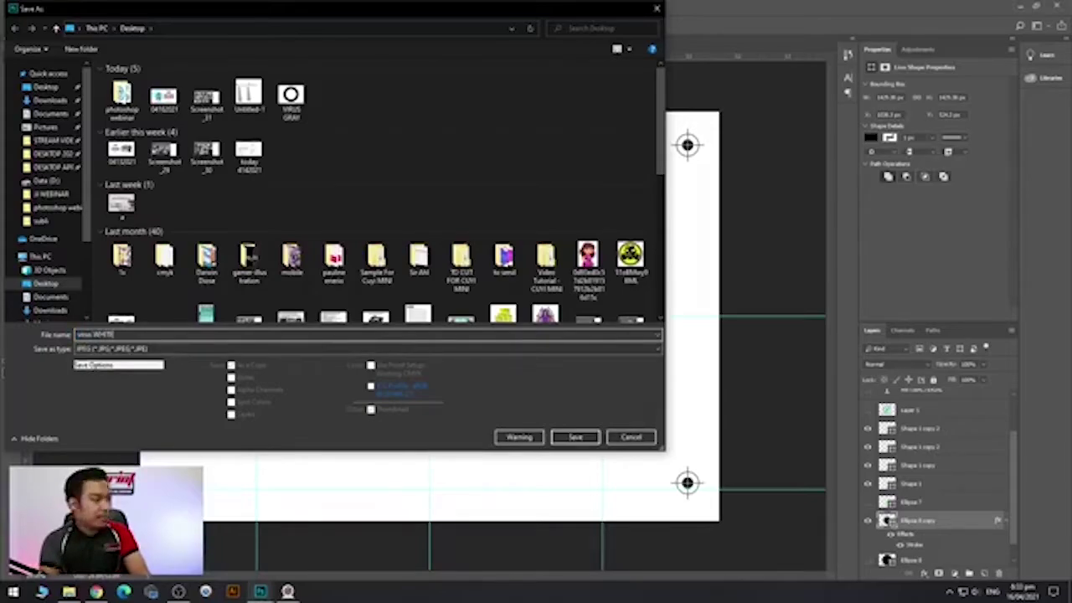
{"action": "left_click", "coordinate": [575, 437]}
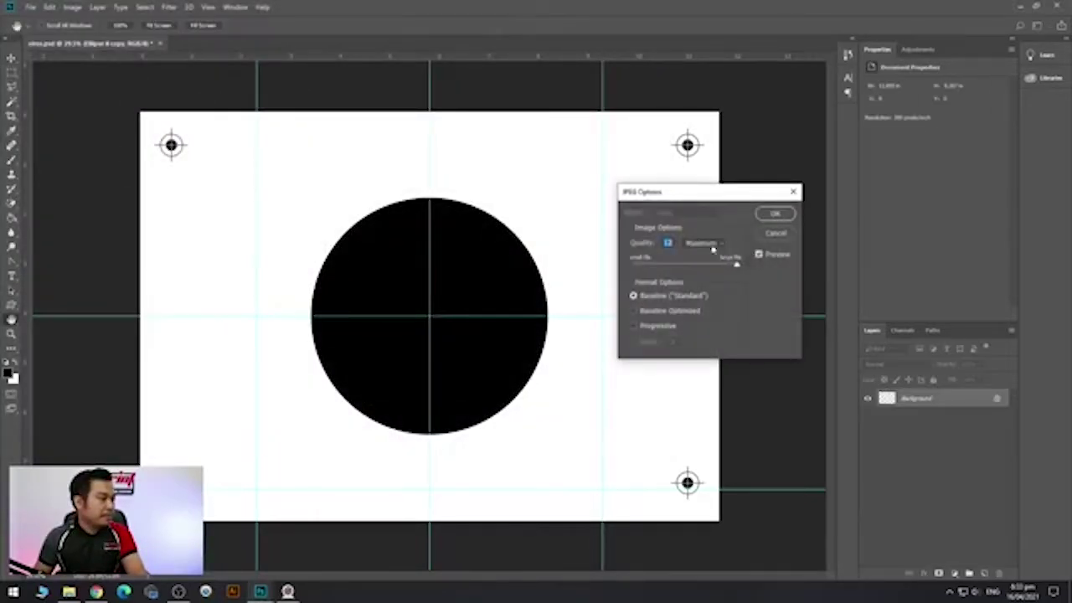
{"action": "left_click", "coordinate": [775, 214]}
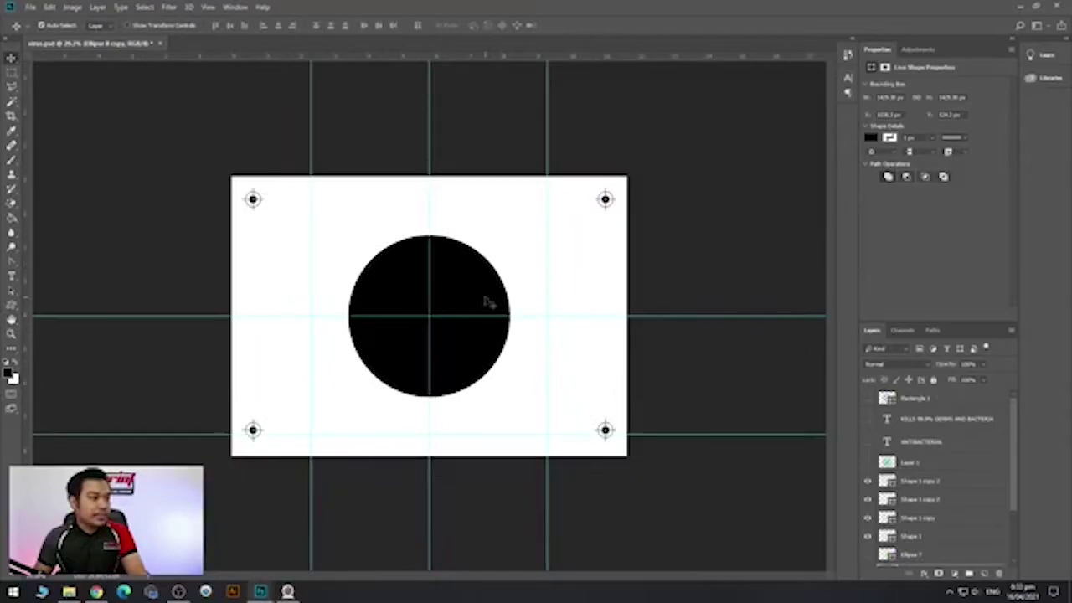
Hide the black inner circle, show the green virus and change the virus fill to black.
{"action": "key", "text": "ctrl+plus"}
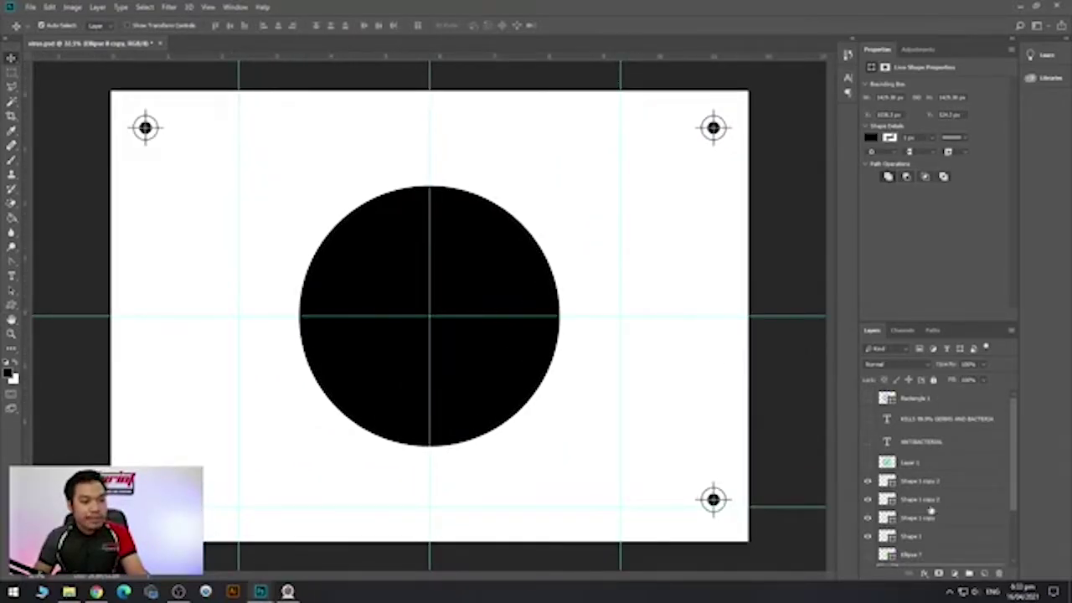
{"action": "scroll", "coordinate": [889, 499], "scroll_direction": "down", "scroll_amount": 3}
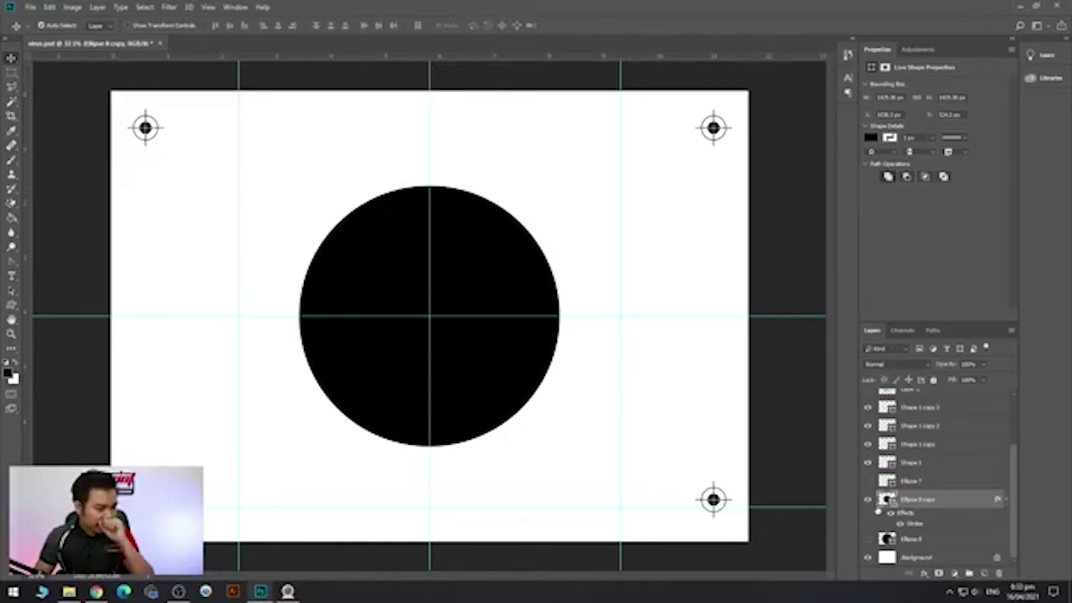
{"action": "left_click", "coordinate": [868, 499]}
{"action": "left_click", "coordinate": [868, 483]}
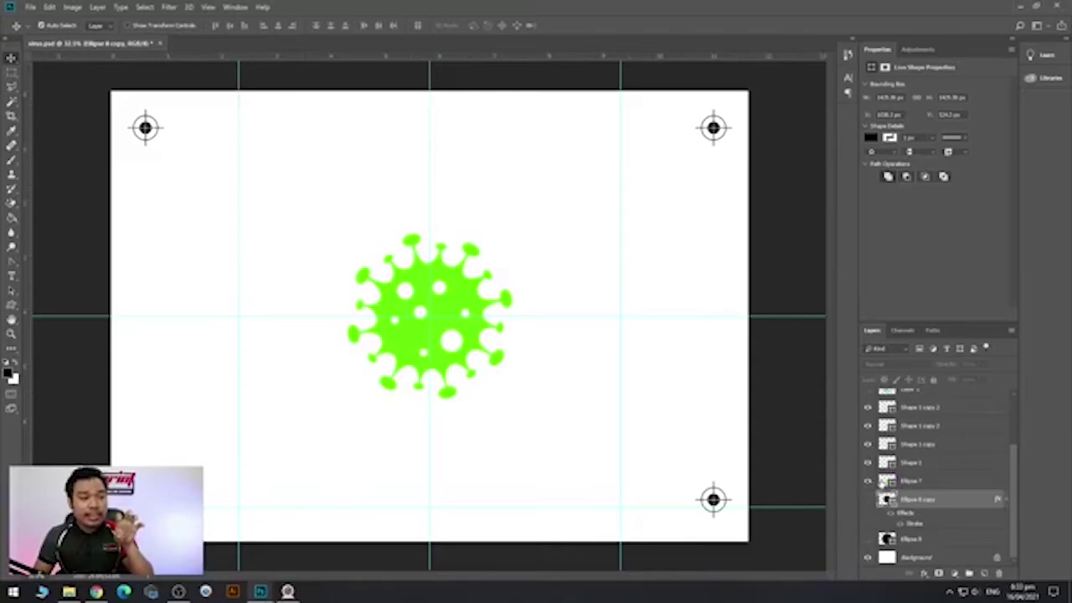
{"action": "double_click", "coordinate": [886, 482]}
{"action": "left_click", "coordinate": [514, 235]}
{"action": "left_click_drag", "start_coordinate": [515, 235], "coordinate": [495, 279]}
{"action": "left_click", "coordinate": [735, 133]}
Show the blue prohibition ring over the black virus and inspect where its diagonal bar crosses the virus.
{"action": "scroll", "coordinate": [971, 501], "scroll_direction": "up", "scroll_amount": 2}
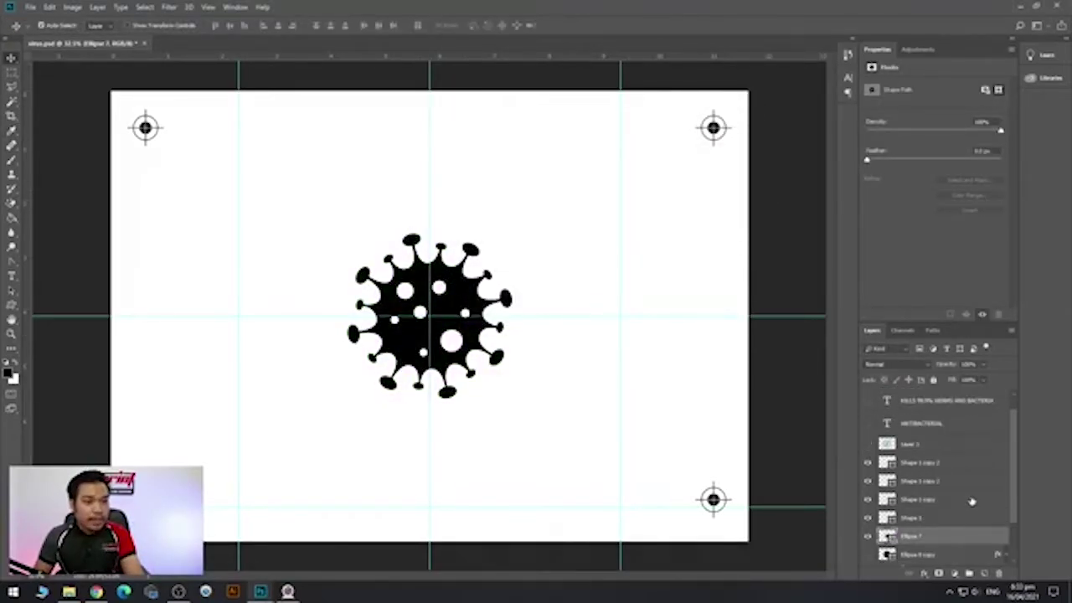
{"action": "scroll", "coordinate": [938, 482], "scroll_direction": "up", "scroll_amount": 1}
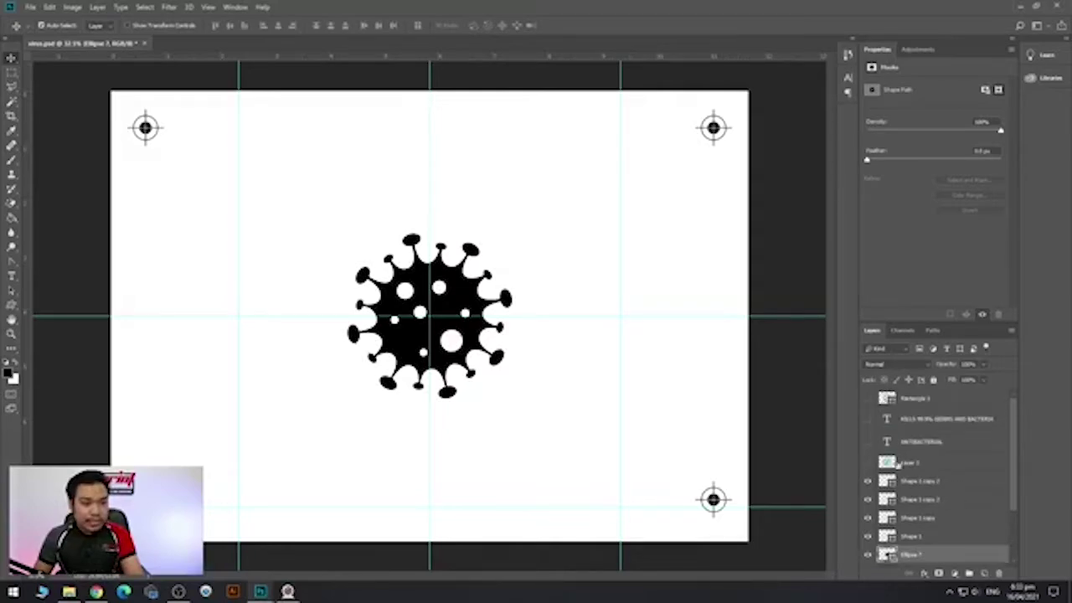
{"action": "left_click", "coordinate": [867, 400]}
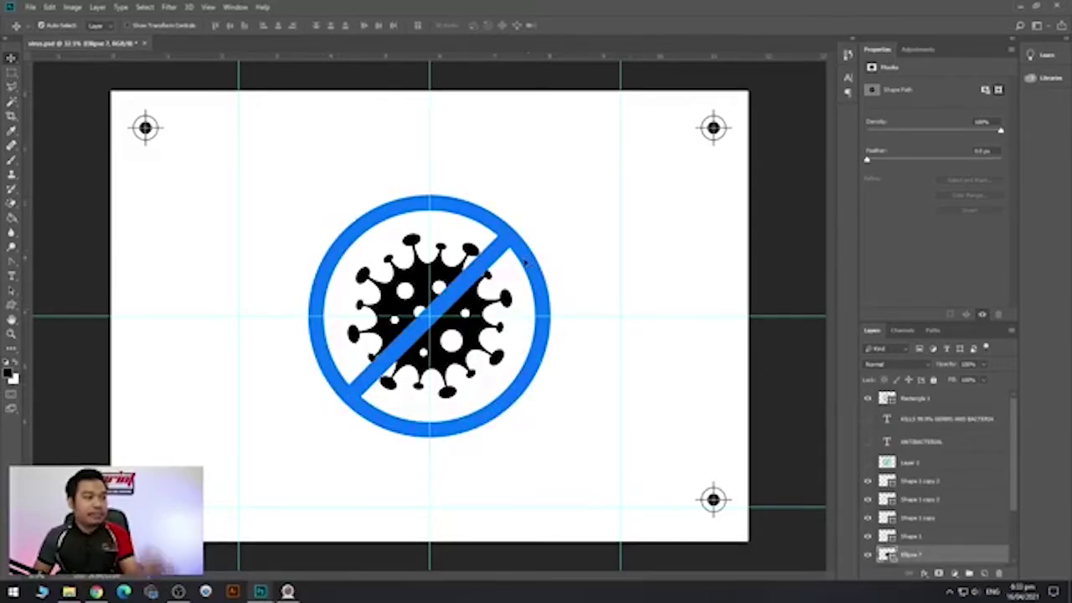
{"action": "scroll", "coordinate": [484, 263], "scroll_direction": "up", "scroll_amount": 4}
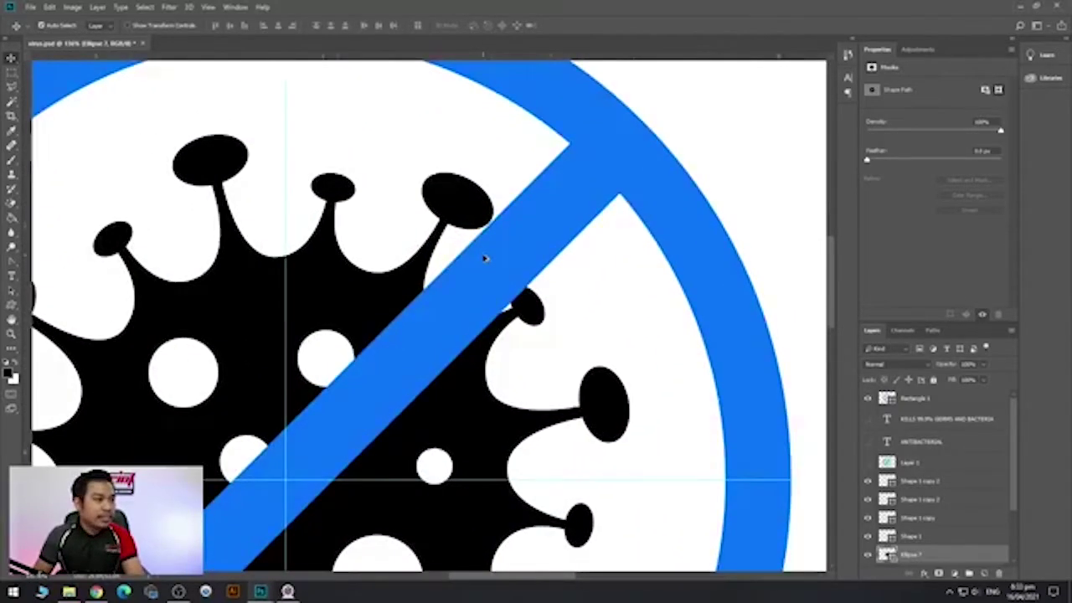
{"action": "scroll", "coordinate": [484, 263], "scroll_direction": "down", "scroll_amount": 2}
{"action": "scroll", "coordinate": [484, 262], "scroll_direction": "up", "scroll_amount": 2}
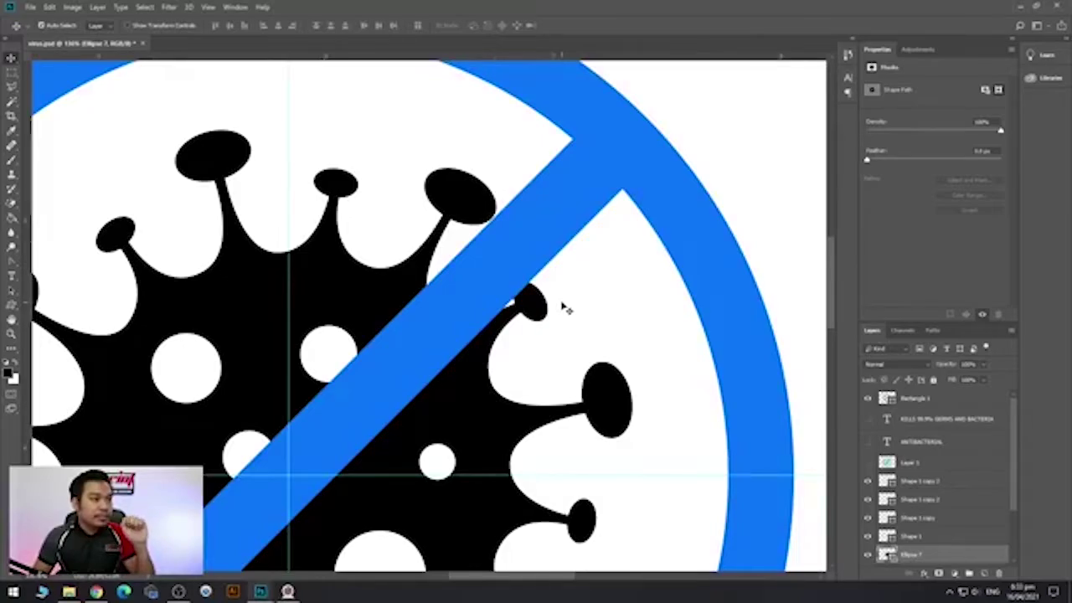
{"action": "scroll", "coordinate": [566, 309], "scroll_direction": "down", "scroll_amount": 4}
{"action": "scroll", "coordinate": [562, 306], "scroll_direction": "down", "scroll_amount": 1}
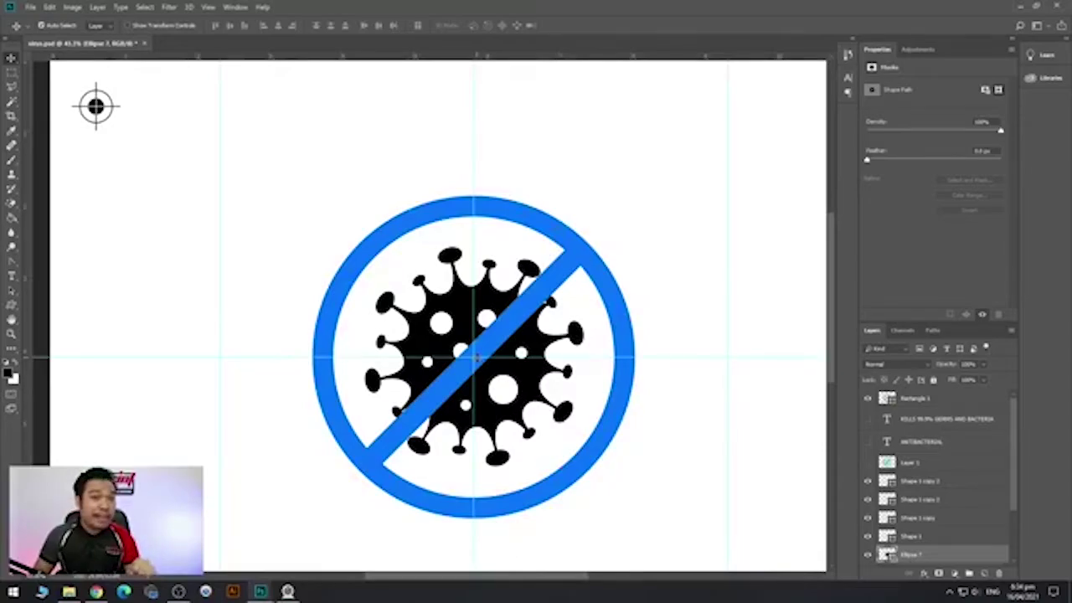
{"action": "scroll", "coordinate": [543, 292], "scroll_direction": "up", "scroll_amount": 3}
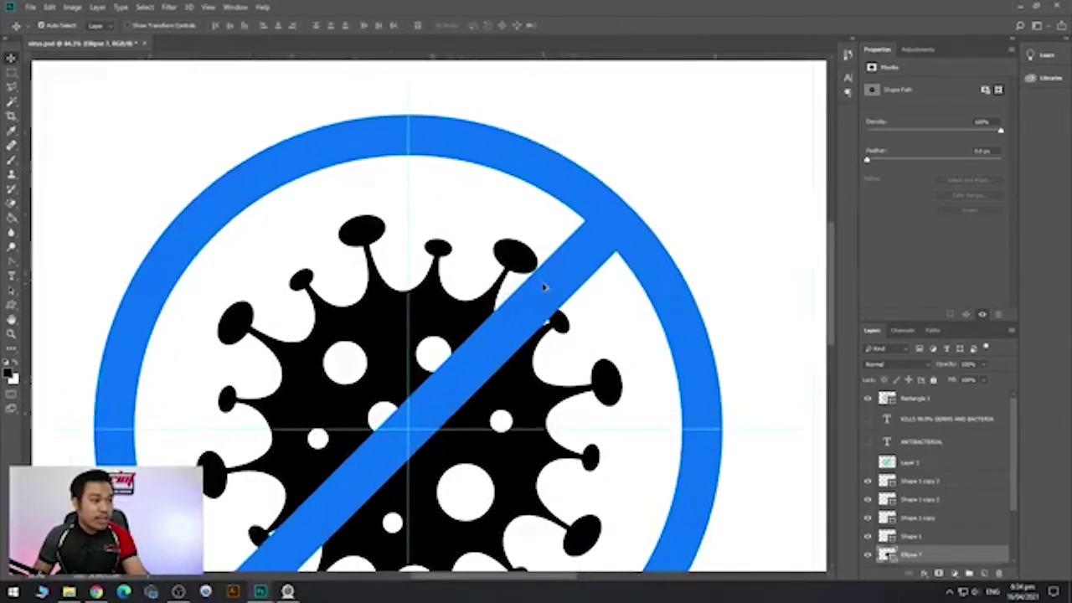
{"action": "scroll", "coordinate": [544, 298], "scroll_direction": "down", "scroll_amount": 2}
Change the blue prohibition ring and diagonal bar's fill to white and inspect the gap it cuts through the black virus.
{"action": "left_click", "coordinate": [547, 293]}
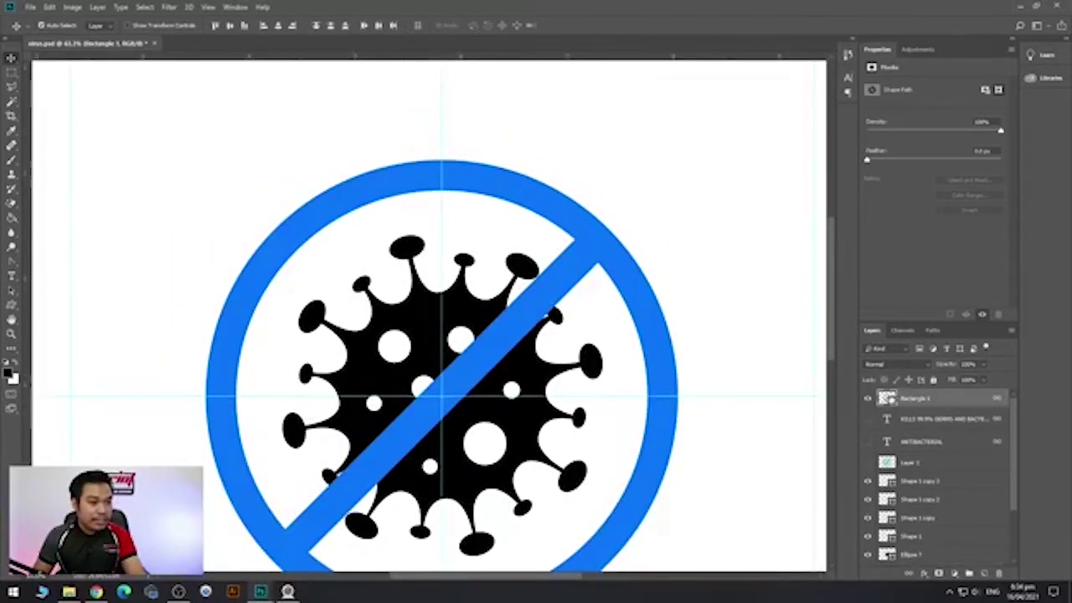
{"action": "double_click", "coordinate": [888, 400]}
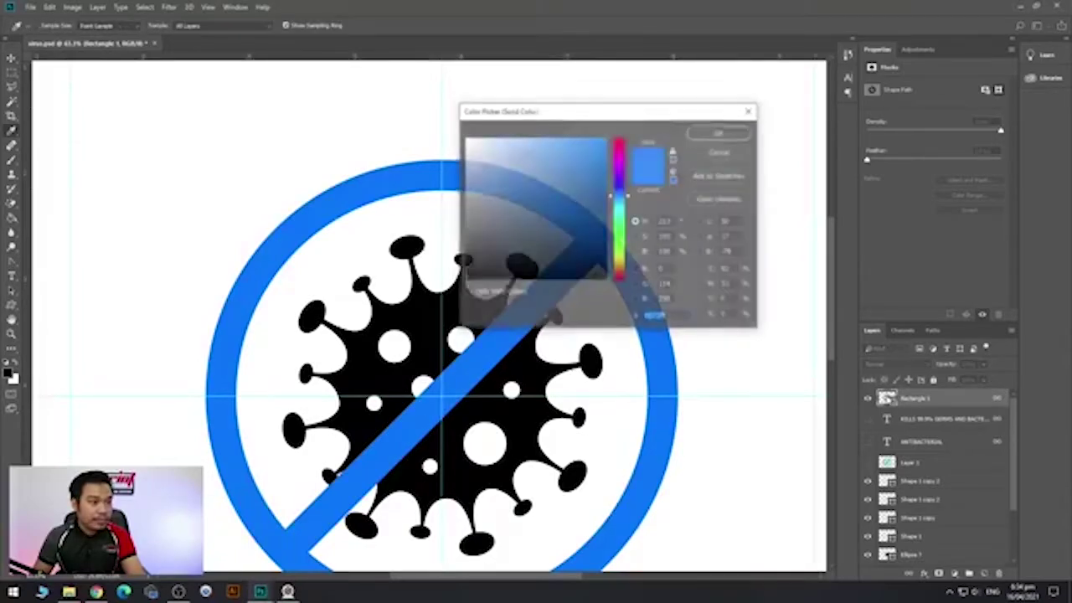
{"action": "left_click_drag", "start_coordinate": [541, 217], "coordinate": [466, 138]}
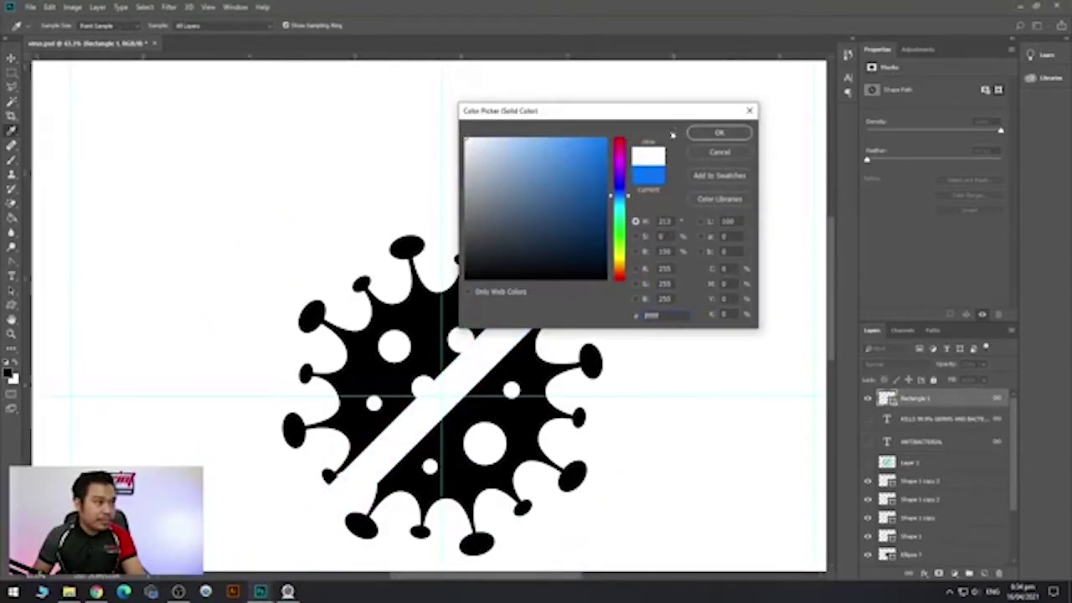
{"action": "left_click", "coordinate": [696, 134]}
{"action": "scroll", "coordinate": [662, 347], "scroll_direction": "down", "scroll_amount": 3}
{"action": "scroll", "coordinate": [663, 346], "scroll_direction": "up", "scroll_amount": 3}
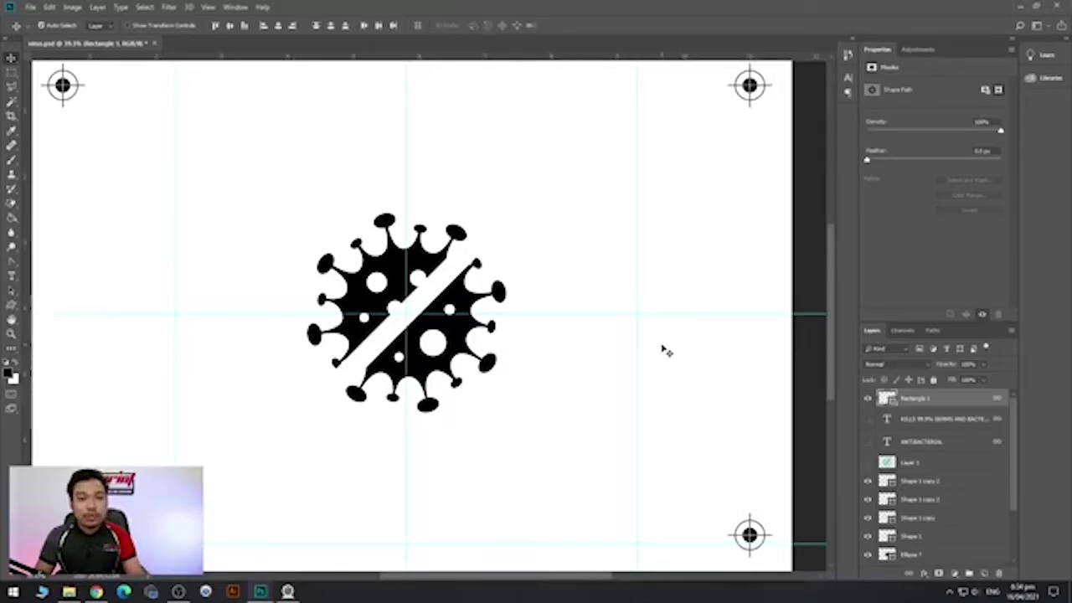
{"action": "scroll", "coordinate": [418, 302], "scroll_direction": "up", "scroll_amount": 5}
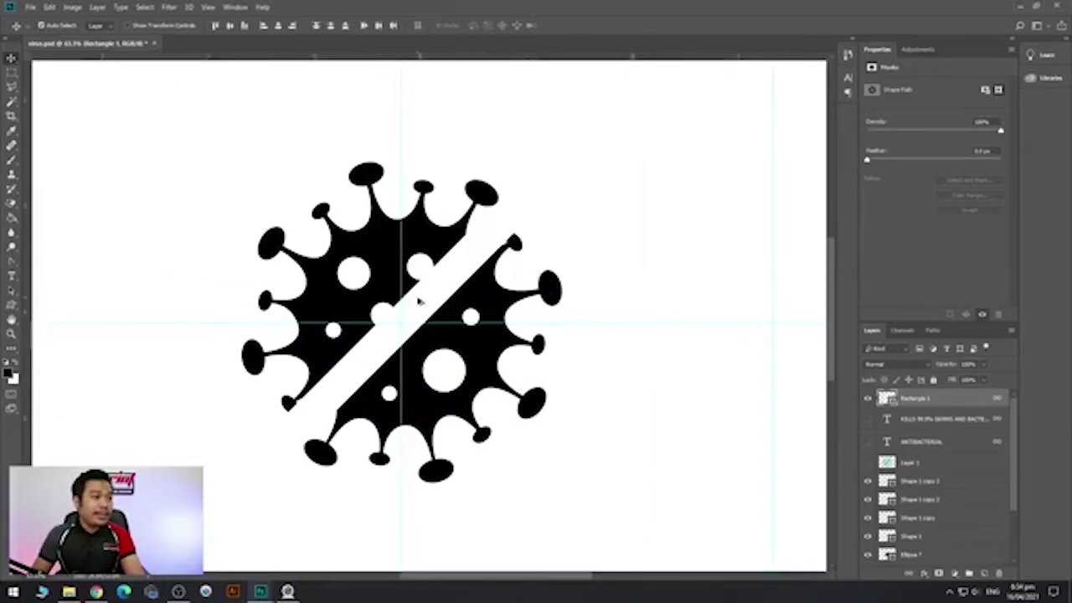
{"action": "scroll", "coordinate": [417, 303], "scroll_direction": "down", "scroll_amount": 3}
Save the green separation to the Desktop as a JPEG named virus GREEN at quality 12 (Maximum), Baseline Standard.
{"action": "left_click", "coordinate": [30, 7]}
{"action": "left_click", "coordinate": [50, 128]}
{"action": "left_click", "coordinate": [231, 349]}
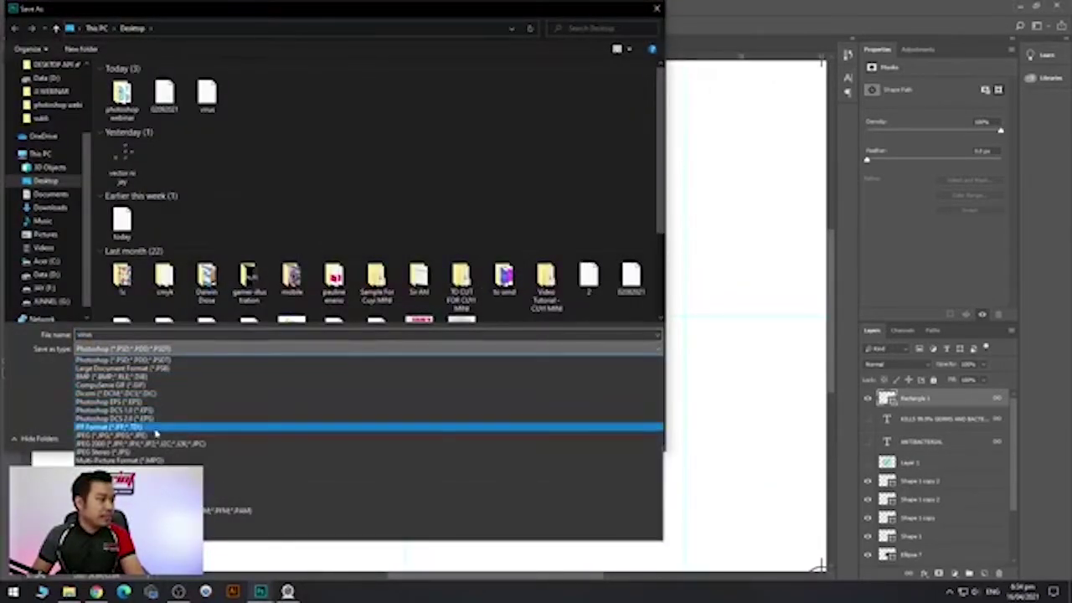
{"action": "left_click", "coordinate": [157, 430]}
{"action": "left_click", "coordinate": [140, 334]}
{"action": "left_click", "coordinate": [140, 334]}
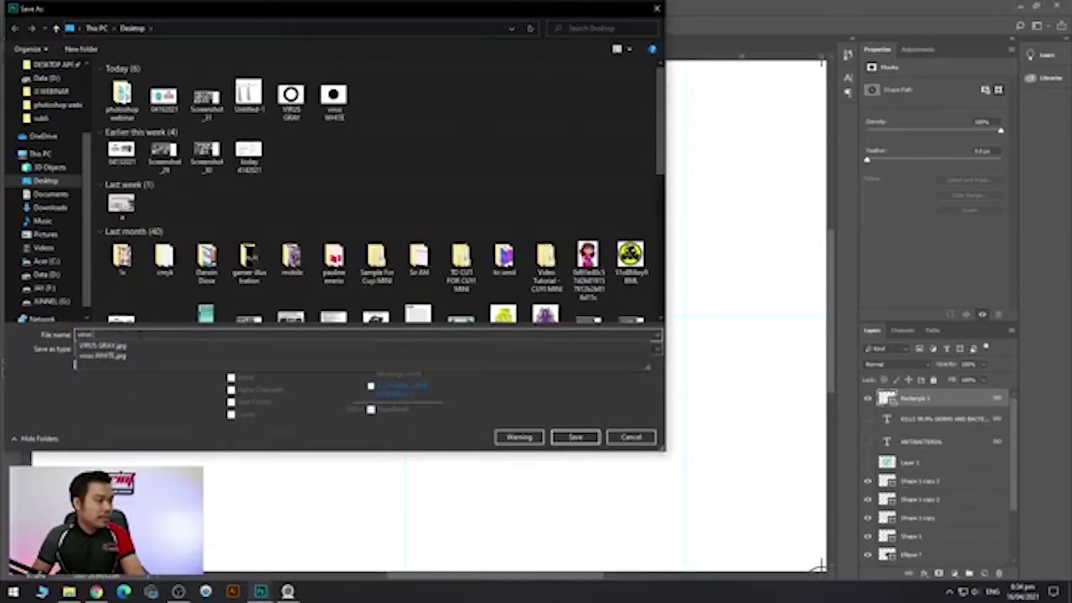
{"action": "type", "text": "GREE"}
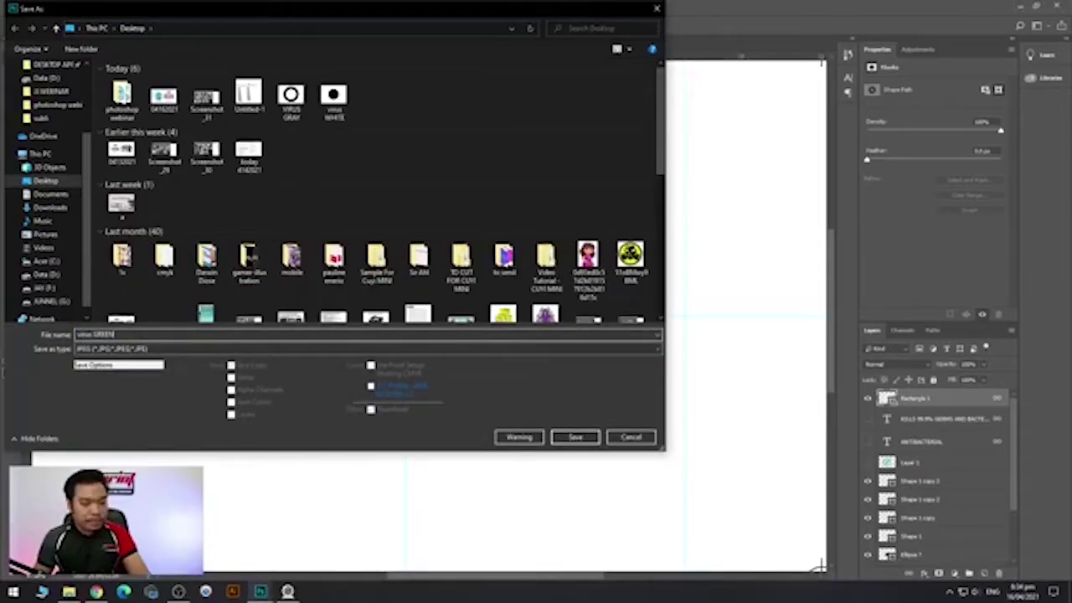
{"action": "type", "text": "N"}
{"action": "left_click", "coordinate": [557, 437]}
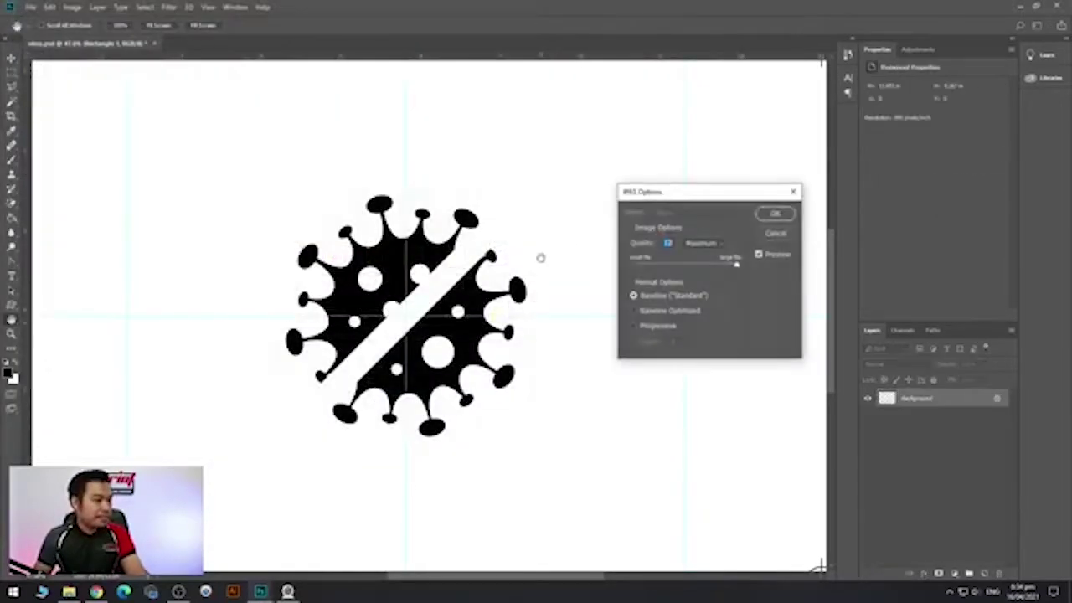
{"action": "left_click", "coordinate": [770, 214]}
Show the curved KILLS 99.9% GERMS AND BACTERIA and ANTIBACTERIAL text layers.
{"action": "key", "text": "ctrl+0"}
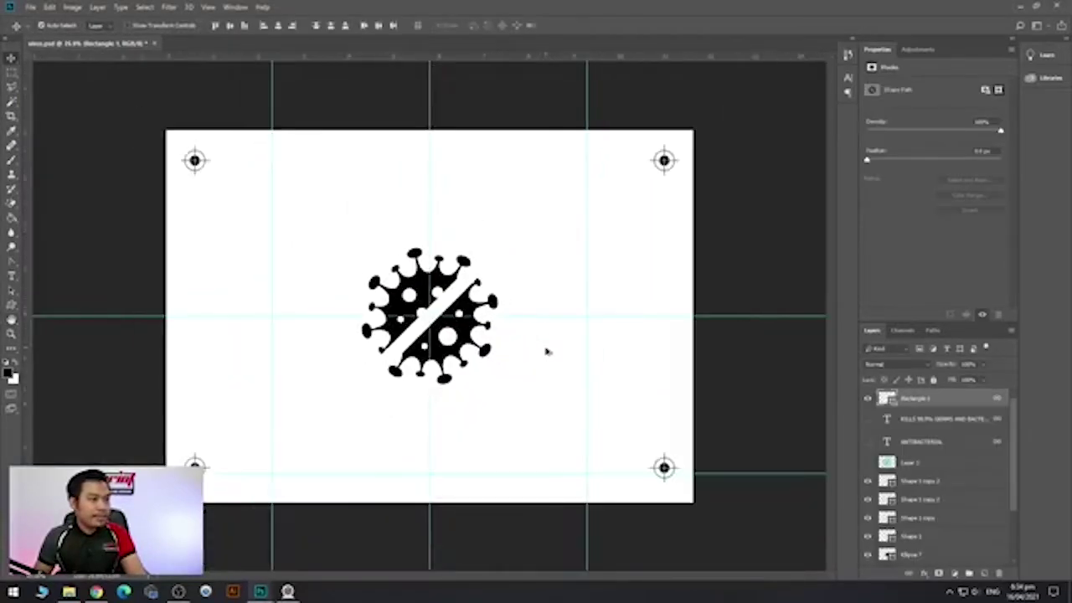
{"action": "left_click", "coordinate": [868, 419]}
{"action": "left_click", "coordinate": [867, 442]}
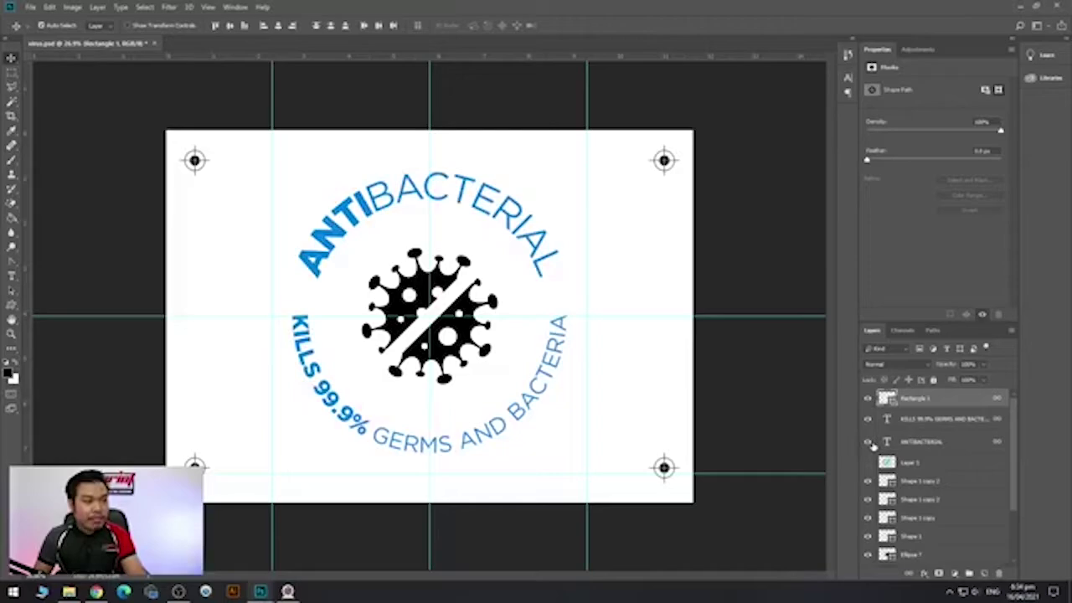
Change the prohibition ring and diagonal bar's fill to black and hide the virus layer.
{"action": "double_click", "coordinate": [884, 398]}
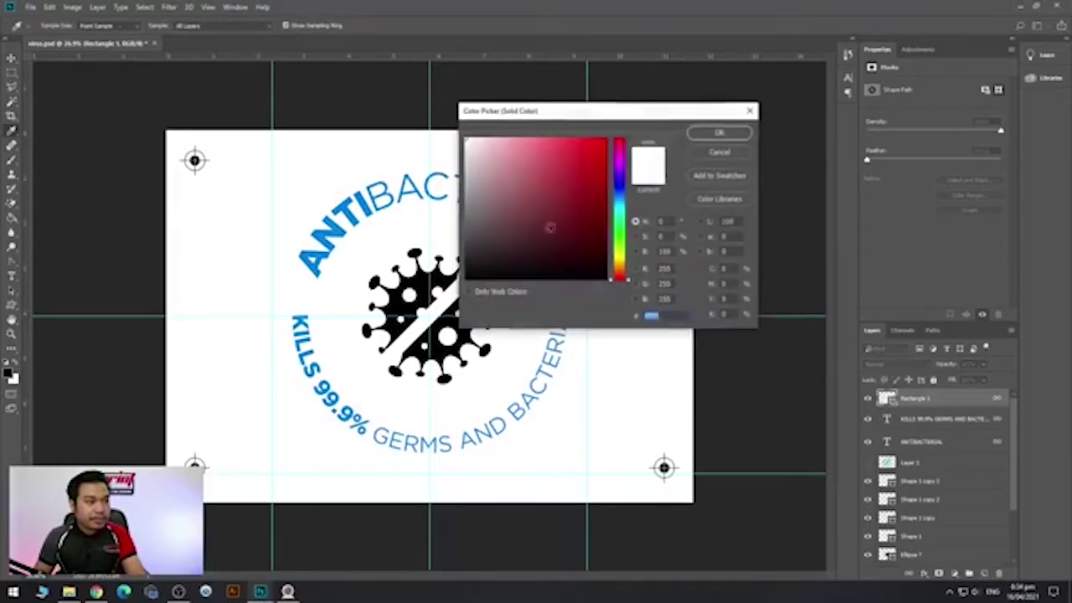
{"action": "left_click_drag", "start_coordinate": [548, 227], "coordinate": [466, 277]}
{"action": "left_click", "coordinate": [719, 134]}
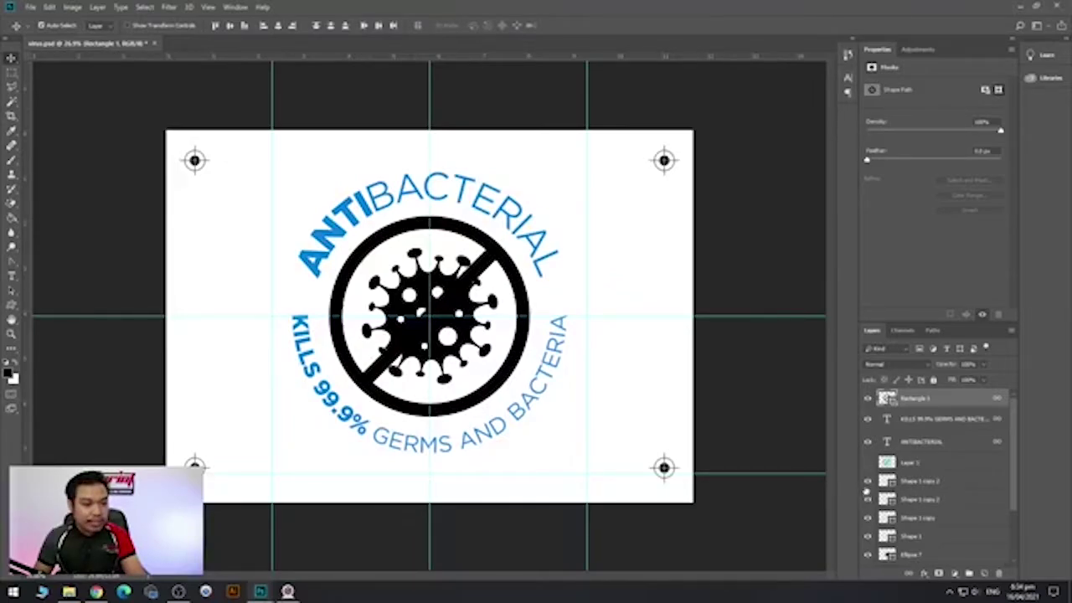
{"action": "scroll", "coordinate": [869, 488], "scroll_direction": "down", "scroll_amount": 2}
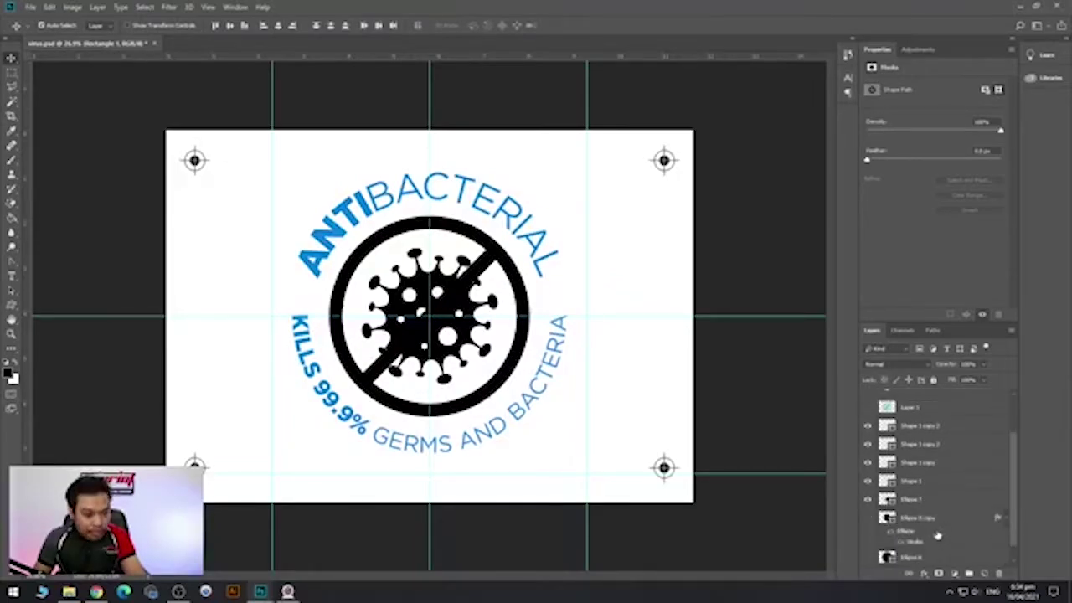
{"action": "left_click", "coordinate": [868, 500]}
{"action": "scroll", "coordinate": [475, 332], "scroll_direction": "up", "scroll_amount": 2}
{"action": "scroll", "coordinate": [475, 333], "scroll_direction": "down", "scroll_amount": 2}
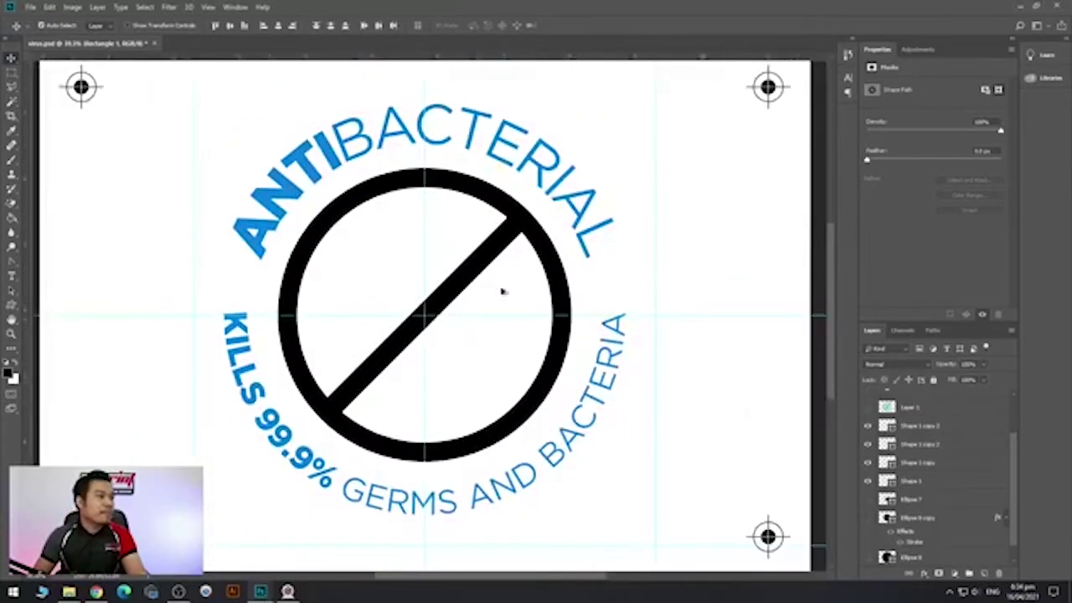
Recolour all of the curved ANTIBACTERIAL text to black.
{"action": "left_click", "coordinate": [539, 166]}
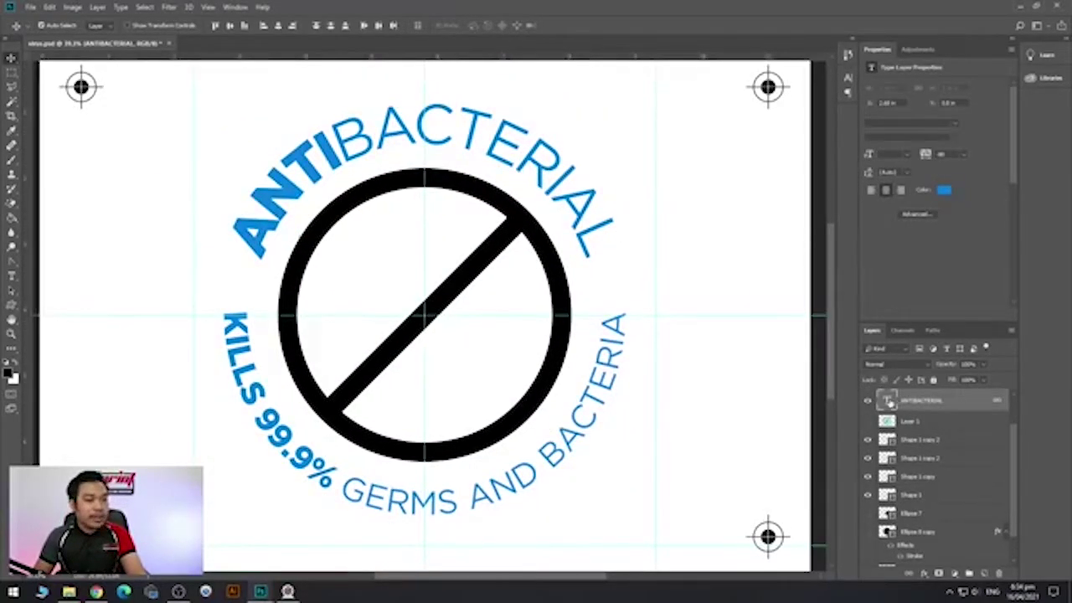
{"action": "double_click", "coordinate": [889, 400]}
{"action": "left_click", "coordinate": [6, 363]}
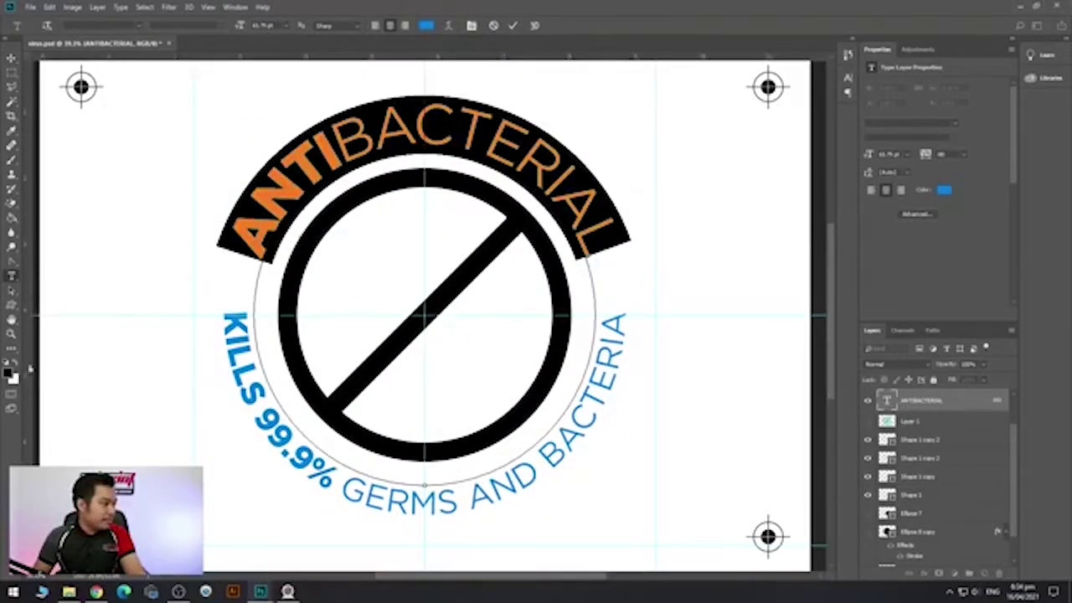
{"action": "left_click", "coordinate": [897, 403]}
{"action": "key", "text": "v"}
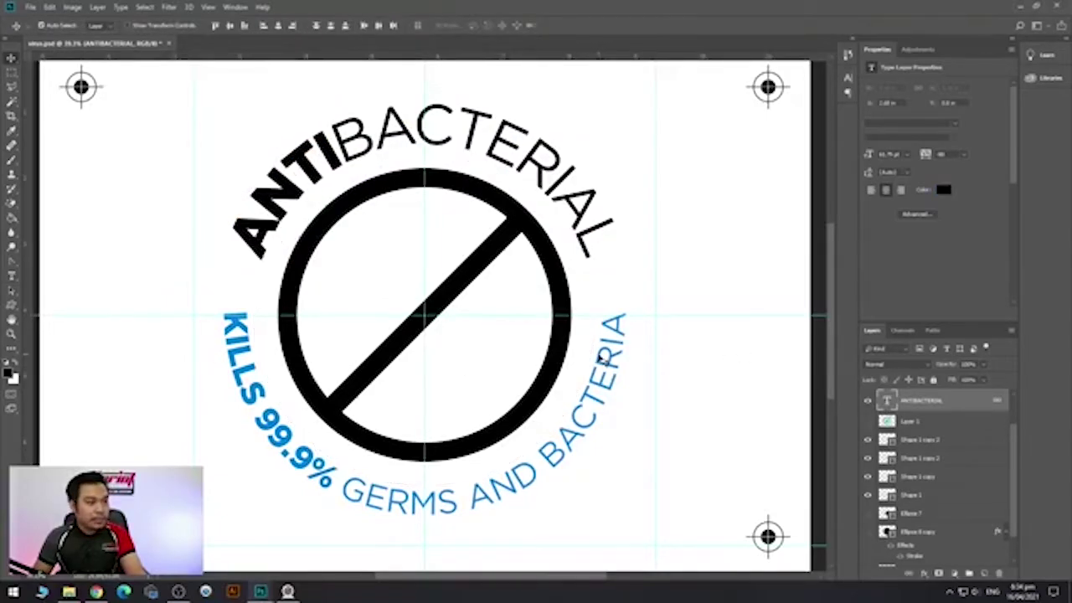
Recolour all of the curved KILLS 99.9% GERMS AND BACTERIA text to black.
{"action": "left_click", "coordinate": [601, 360]}
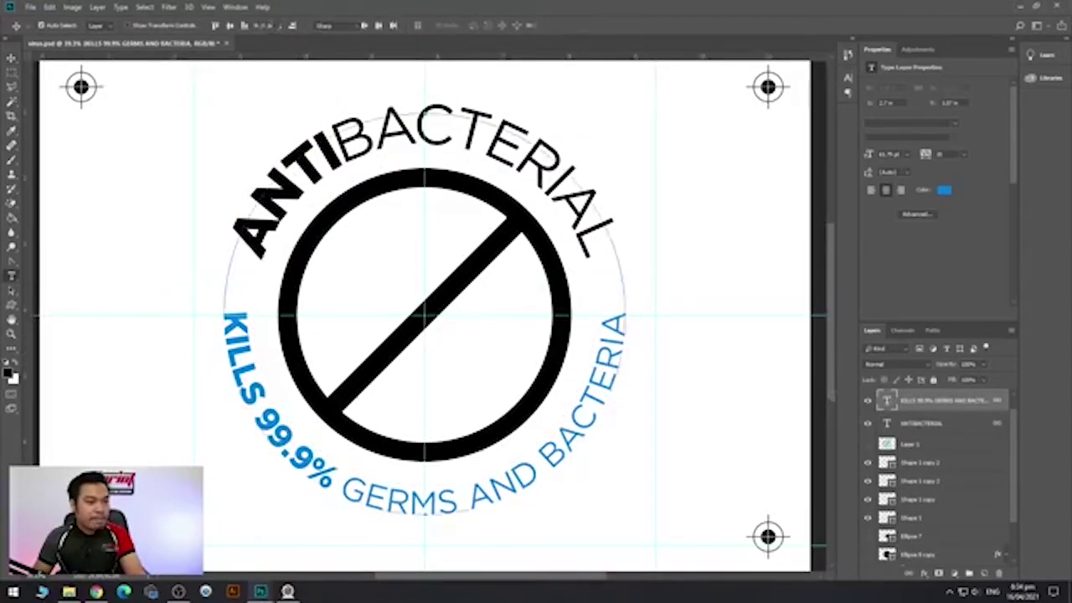
{"action": "double_click", "coordinate": [887, 402]}
{"action": "left_click", "coordinate": [10, 366]}
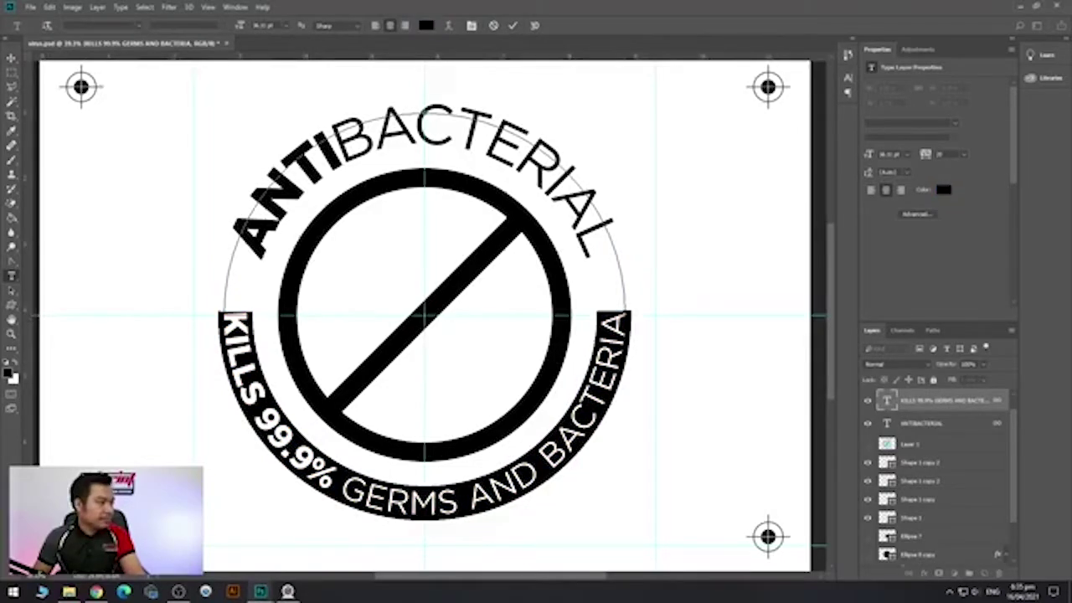
{"action": "left_click", "coordinate": [943, 401]}
{"action": "key", "text": "v"}
Add a black outside Stroke effect to the prohibition ring layer and compare the ring with and without it, leaving it enabled.
{"action": "left_click", "coordinate": [478, 258]}
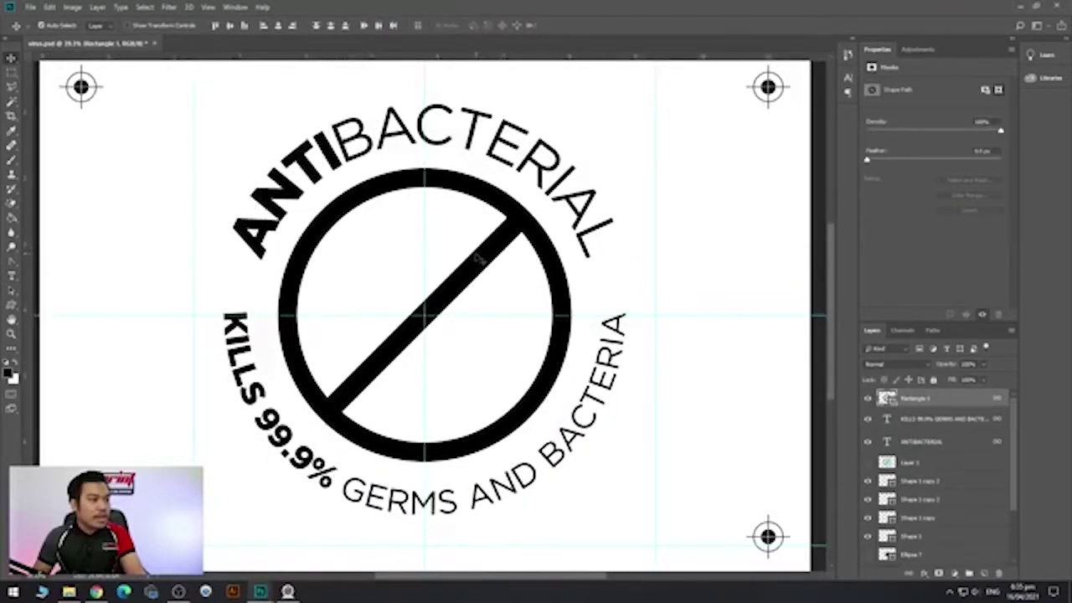
{"action": "scroll", "coordinate": [480, 259], "scroll_direction": "up", "scroll_amount": 4}
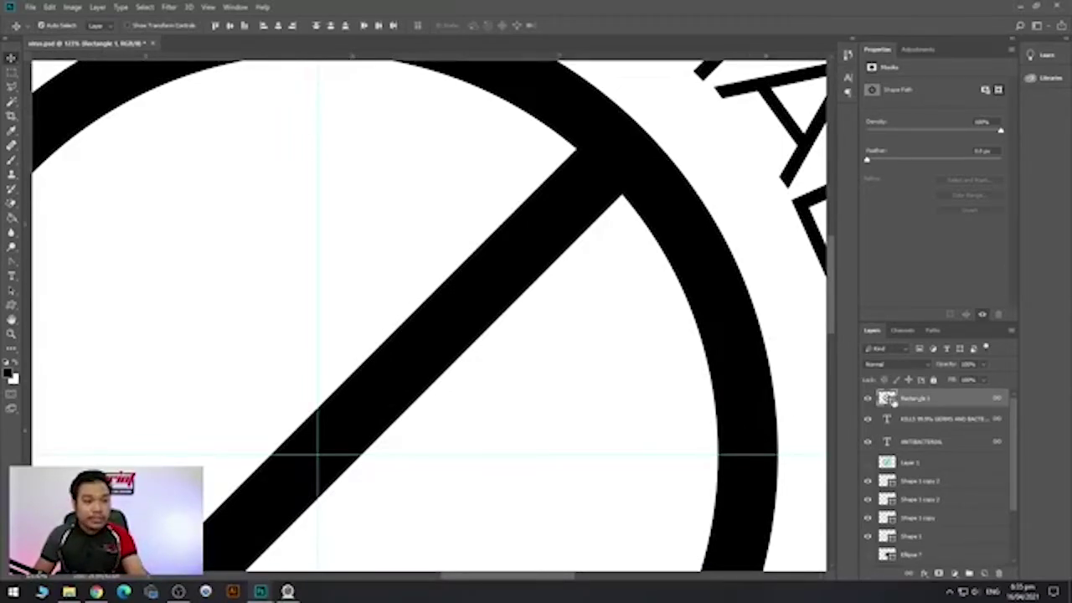
{"action": "right_click", "coordinate": [933, 405]}
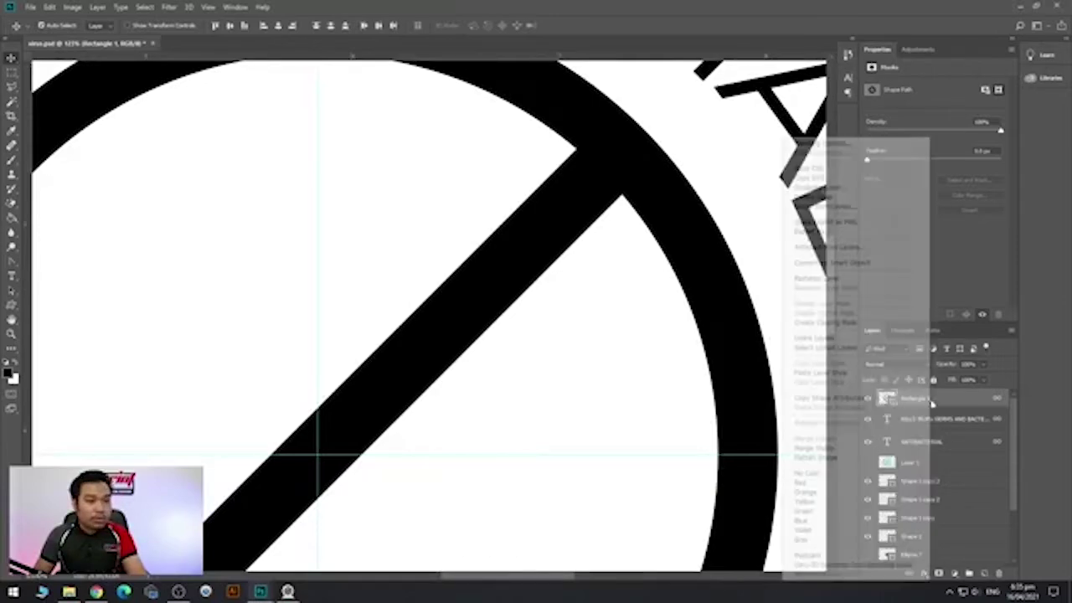
{"action": "left_click", "coordinate": [825, 142]}
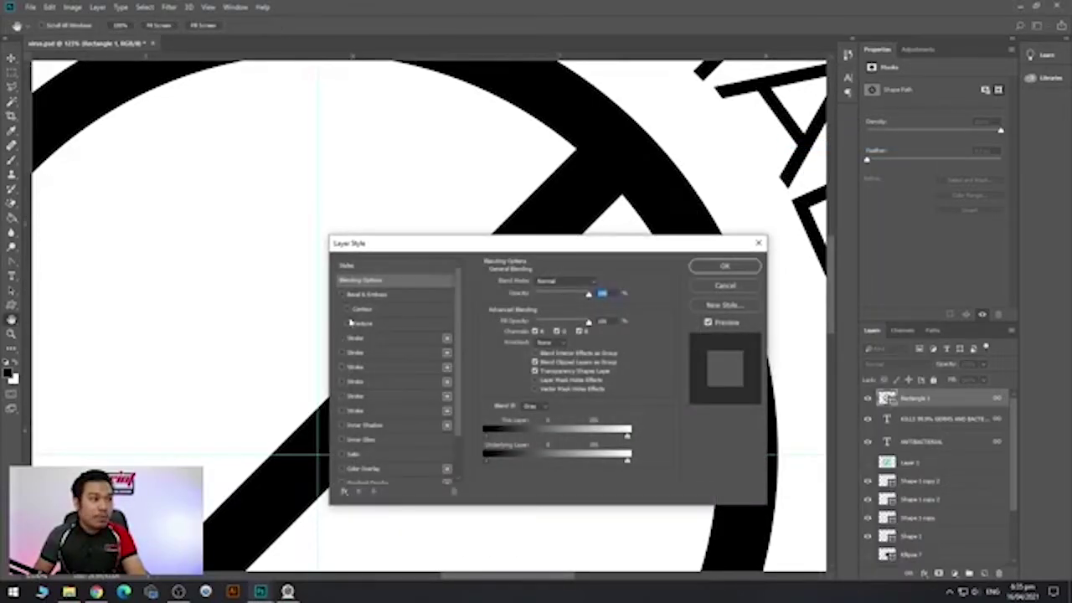
{"action": "left_click", "coordinate": [356, 338]}
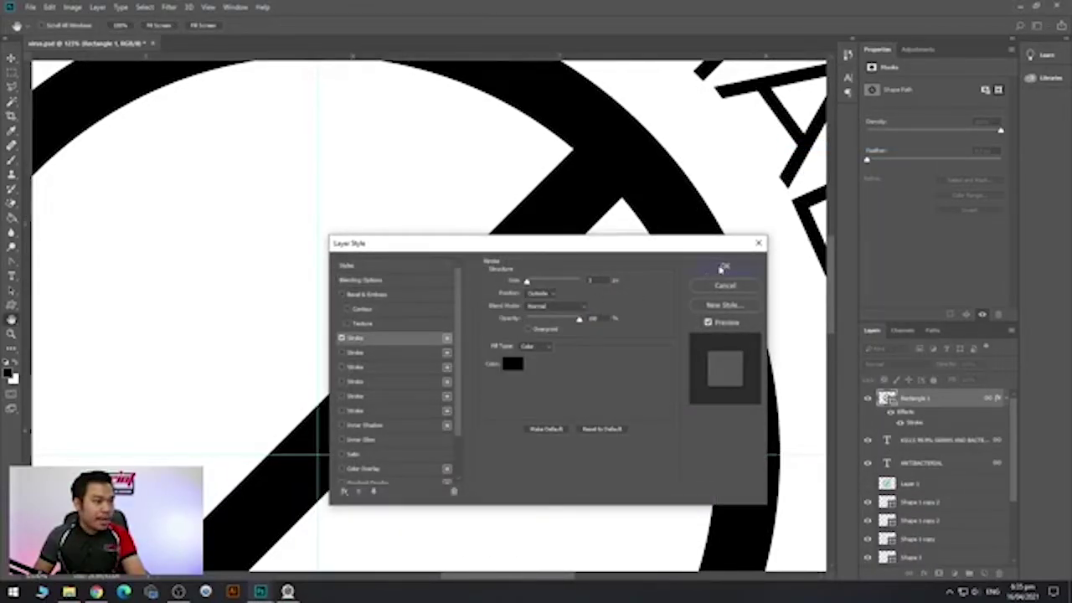
{"action": "left_click", "coordinate": [344, 339]}
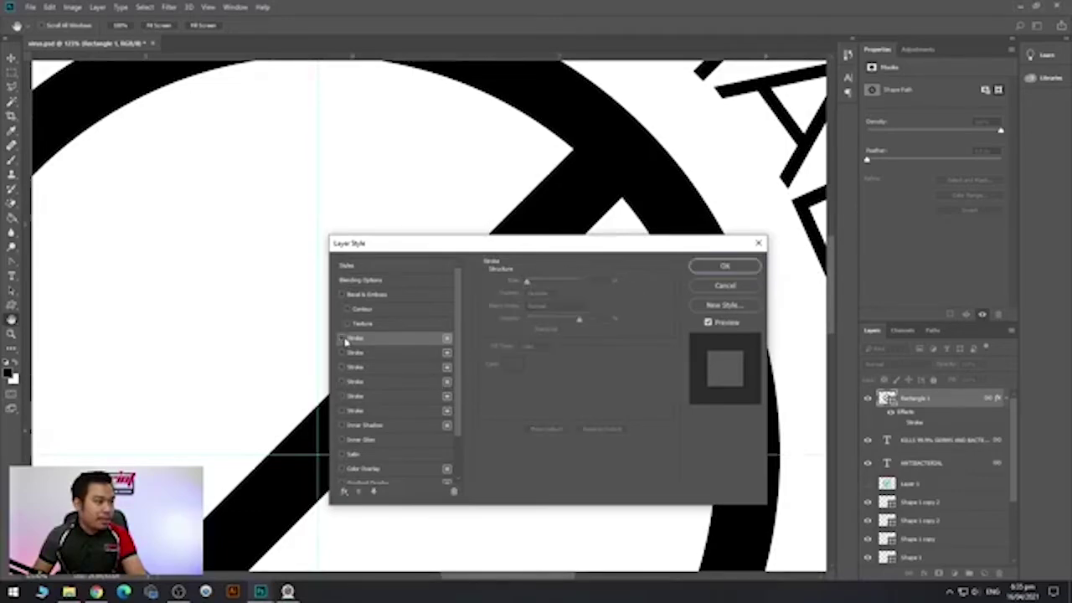
{"action": "left_click", "coordinate": [344, 339]}
{"action": "left_click", "coordinate": [343, 339]}
{"action": "left_click", "coordinate": [344, 338]}
{"action": "left_click", "coordinate": [343, 339]}
{"action": "left_click", "coordinate": [345, 339]}
Lower the ring's Stroke size slightly and apply the layer style.
{"action": "left_click_drag", "start_coordinate": [606, 280], "coordinate": [574, 285]}
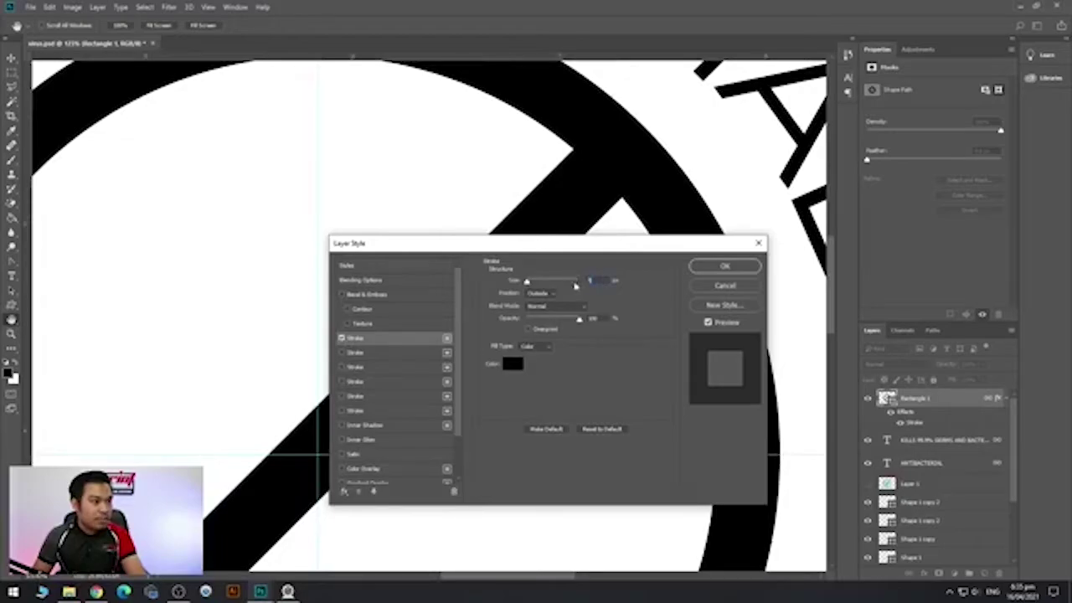
{"action": "key", "text": "Down"}
{"action": "left_click", "coordinate": [722, 267]}
{"action": "key", "text": "ctrl+minus"}
{"action": "key", "text": "ctrl+minus"}
{"action": "key", "text": "ctrl+minus"}
{"action": "key", "text": "ctrl+minus"}
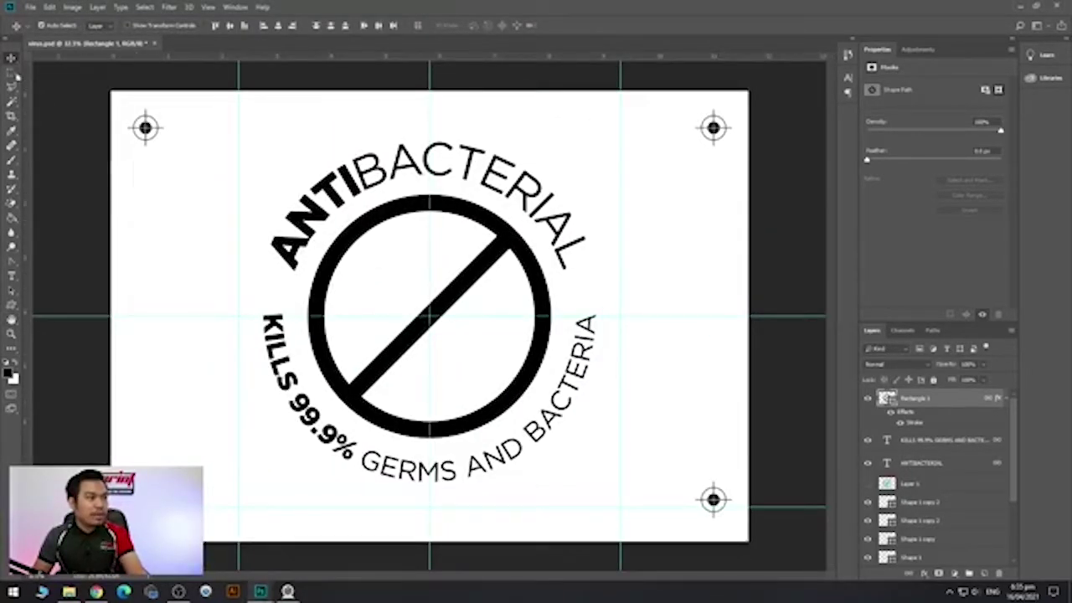
Save the blue separation to the Desktop as a JPEG named virus BLUE at quality 12 (Maximum), Baseline Standard.
{"action": "left_click", "coordinate": [30, 7]}
{"action": "left_click", "coordinate": [49, 132]}
{"action": "left_click", "coordinate": [171, 348]}
{"action": "left_click", "coordinate": [128, 435]}
{"action": "left_click", "coordinate": [115, 335]}
{"action": "left_click", "coordinate": [115, 335]}
{"action": "type", "text": "BLUE"}
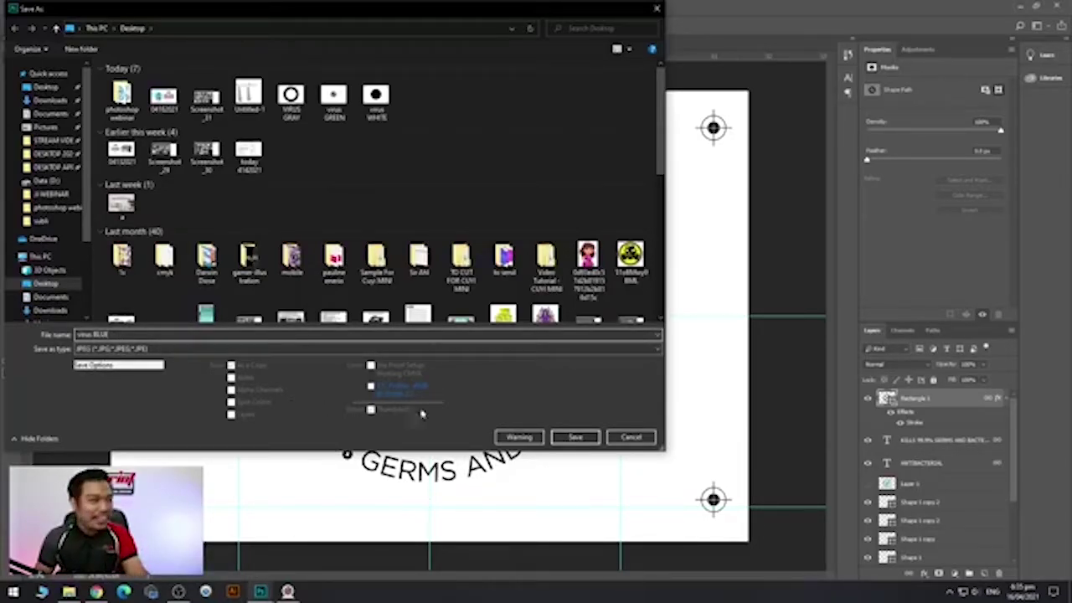
{"action": "left_click", "coordinate": [574, 438]}
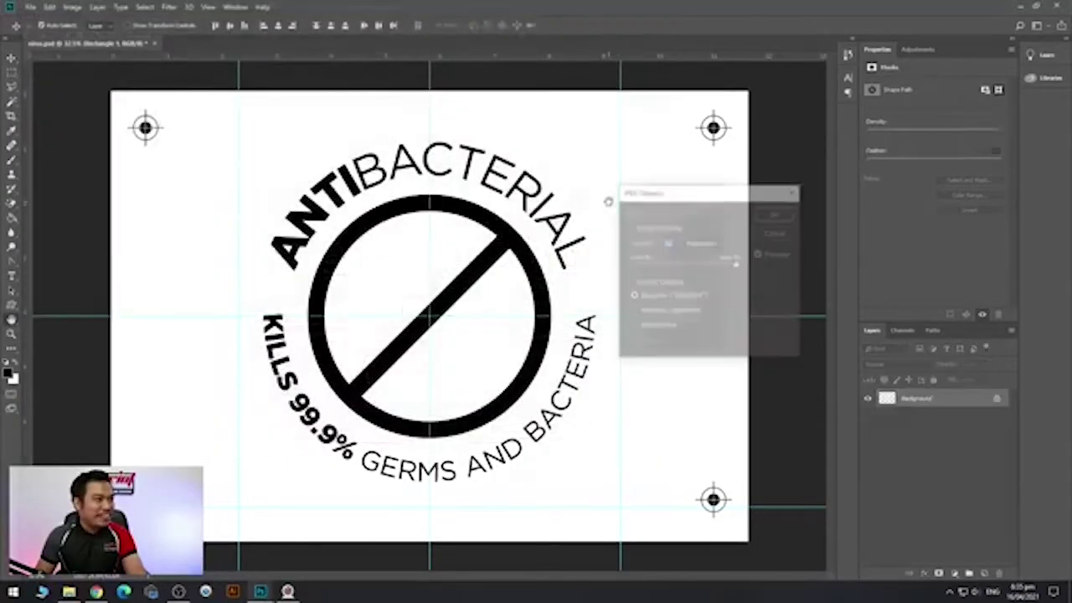
{"action": "left_click", "coordinate": [767, 216]}
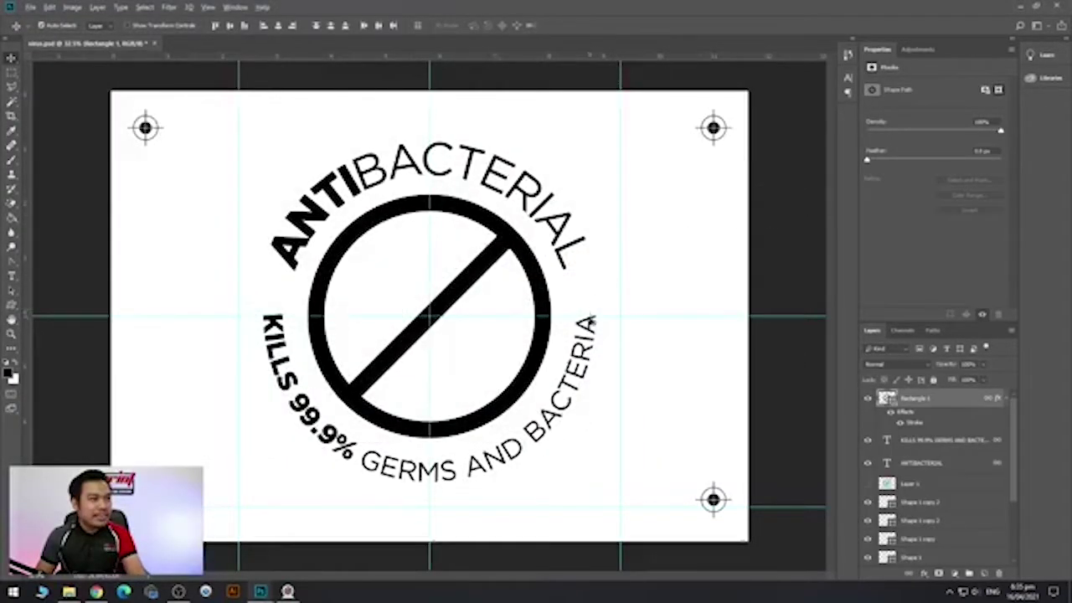
{"action": "key", "text": "ctrl+minus"}
{"action": "key", "text": "ctrl+plus"}
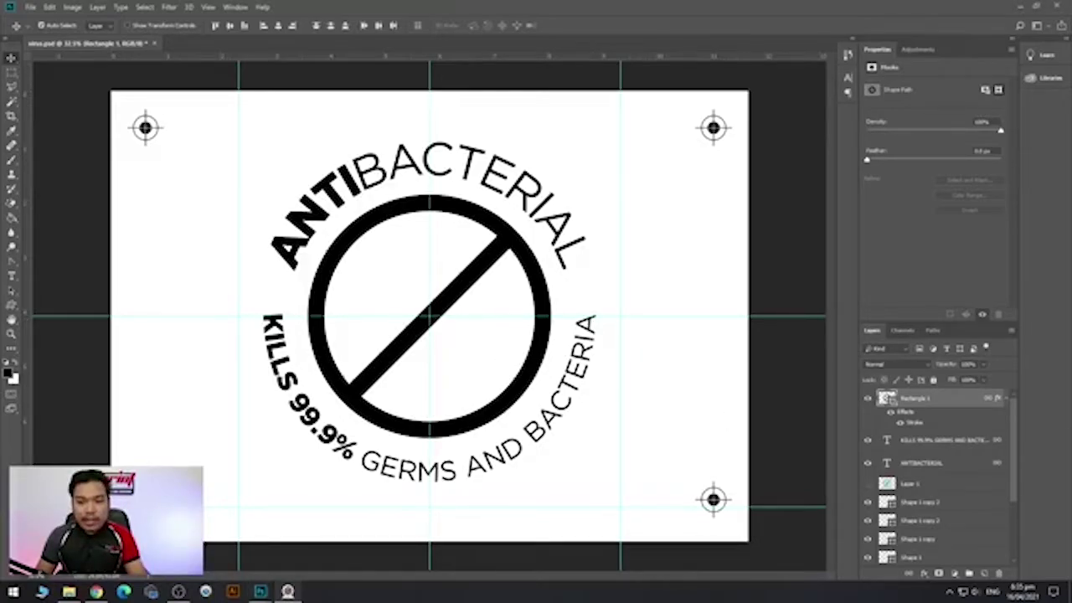
Switch to File Explorer and open the Desktop folder to locate the saved virus separation JPEGs.
{"action": "left_click", "coordinate": [69, 591]}
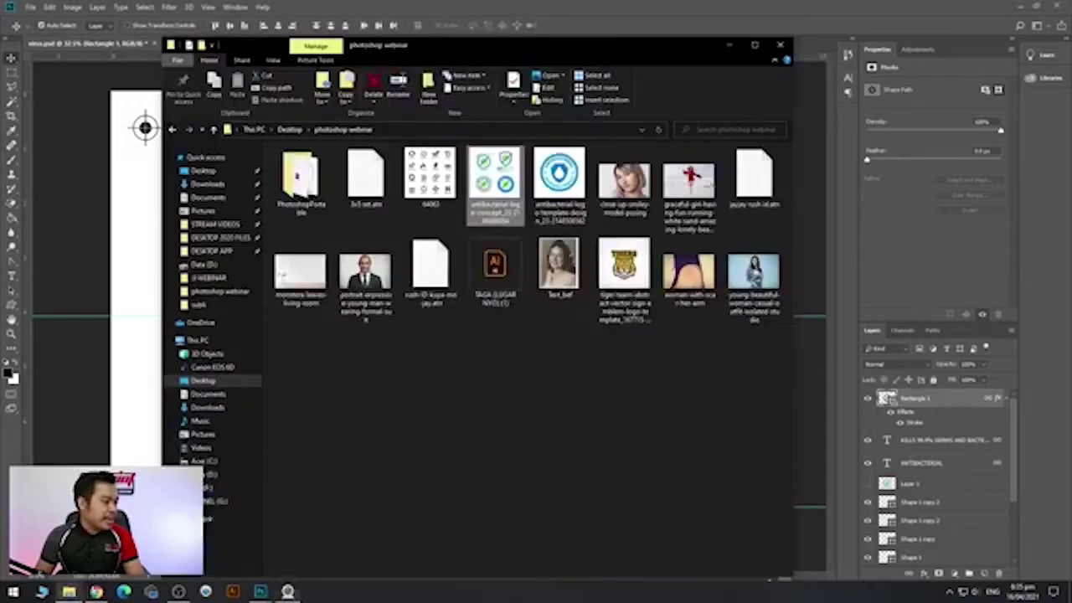
{"action": "left_click", "coordinate": [217, 172]}
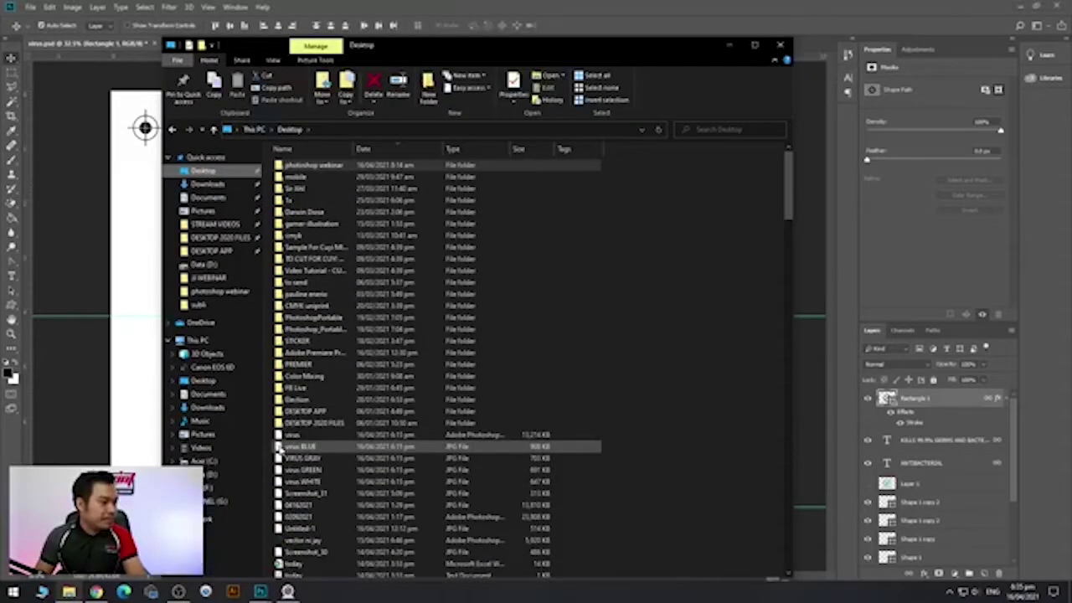
{"action": "left_click_drag", "start_coordinate": [452, 46], "coordinate": [587, 19]}
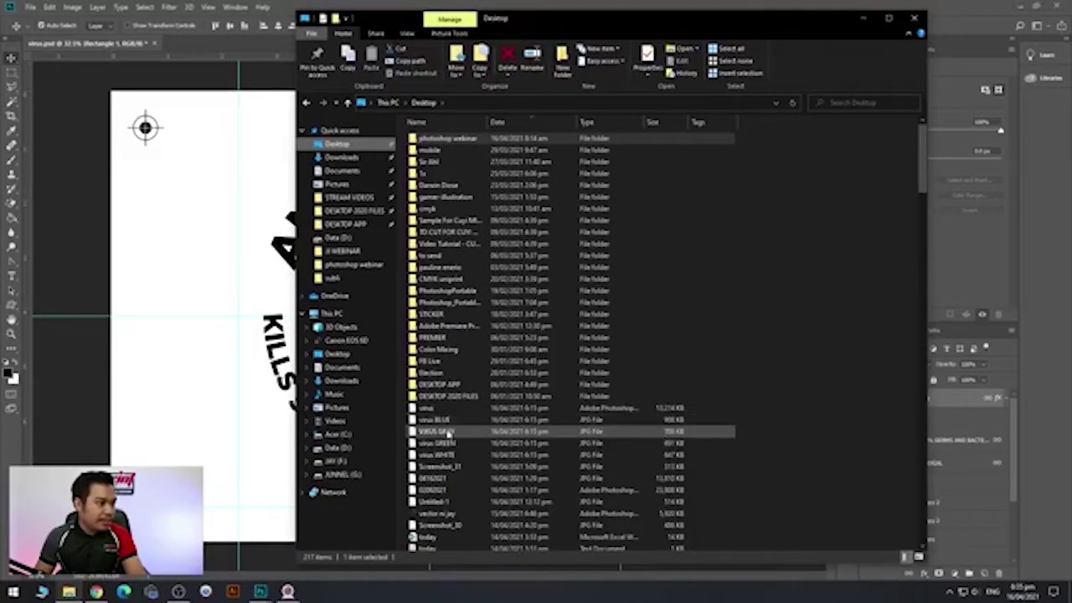
Place the VIRUS GRAY, virus GREEN and virus WHITE separation JPEGs from the Desktop into virus.psd as stacked smart object layers.
{"action": "left_click", "coordinate": [446, 431]}
{"action": "key", "text": "shift+Down"}
{"action": "key", "text": "shift+Down"}
{"action": "left_click_drag", "start_coordinate": [446, 433], "coordinate": [172, 264]}
{"action": "key", "text": "Return"}
{"action": "key", "text": "Return"}
{"action": "key", "text": "Return"}
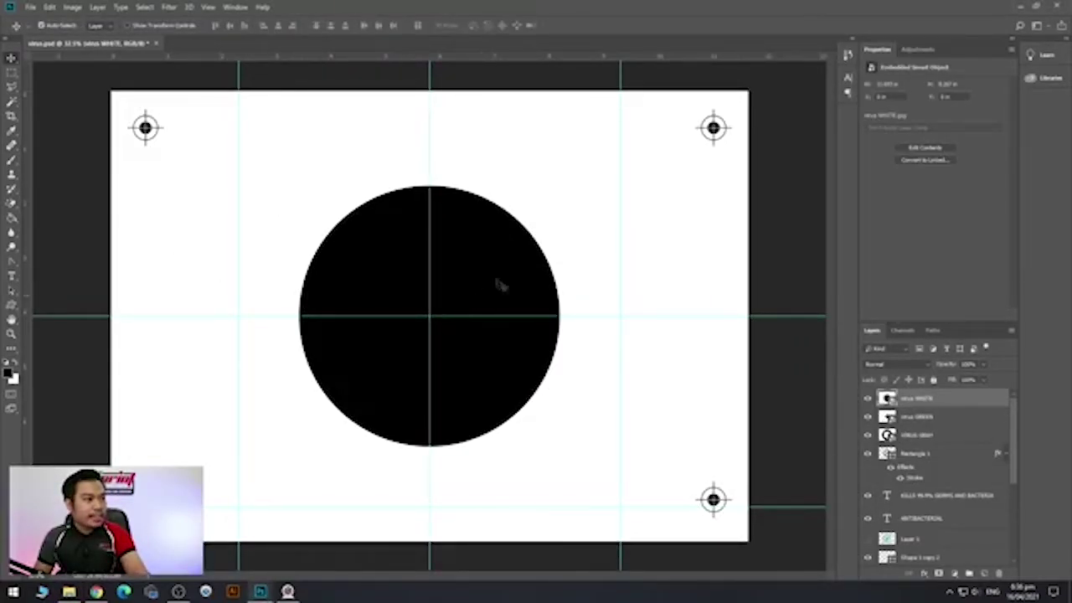
Lower the virus WHITE layer's opacity to 70% and reduce the VIRUS GRAY layer's opacity to see the separations beneath.
{"action": "left_click", "coordinate": [983, 365]}
{"action": "left_click", "coordinate": [970, 378]}
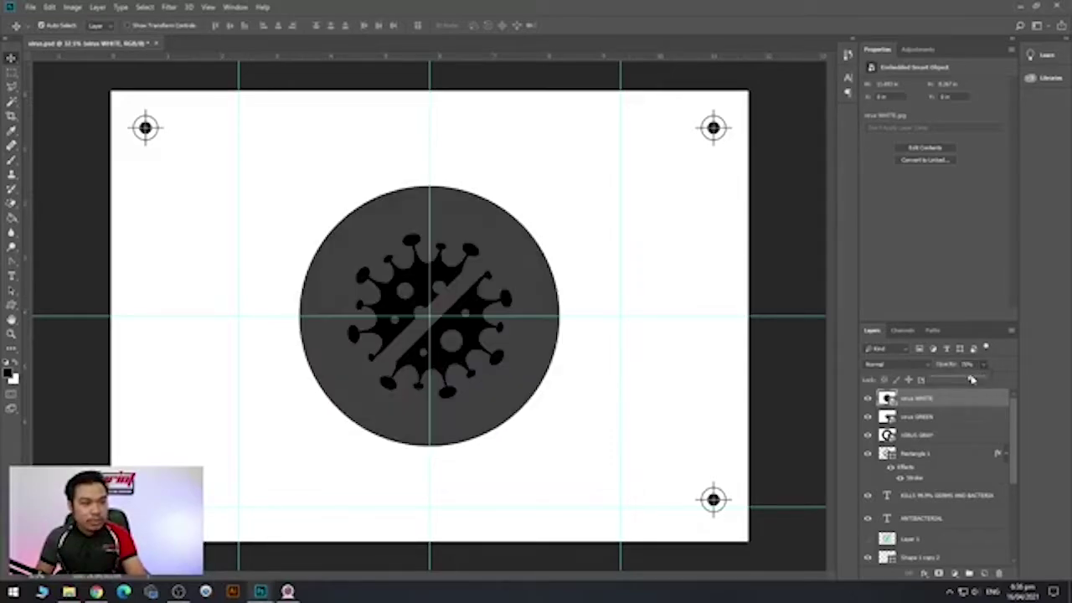
{"action": "left_click", "coordinate": [937, 418]}
{"action": "left_click", "coordinate": [938, 437]}
{"action": "left_click", "coordinate": [982, 365]}
{"action": "left_click_drag", "start_coordinate": [965, 379], "coordinate": [952, 380]}
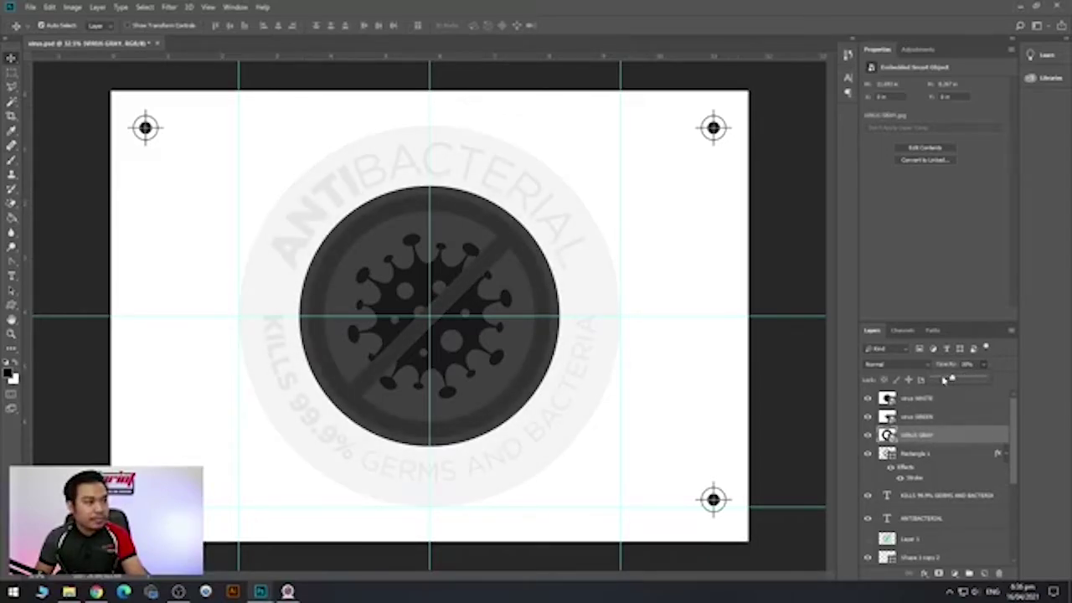
Set the virus GREEN layer's opacity to about 27% and the virus WHITE layer's opacity to 40%.
{"action": "left_click", "coordinate": [941, 418]}
{"action": "left_click", "coordinate": [942, 417]}
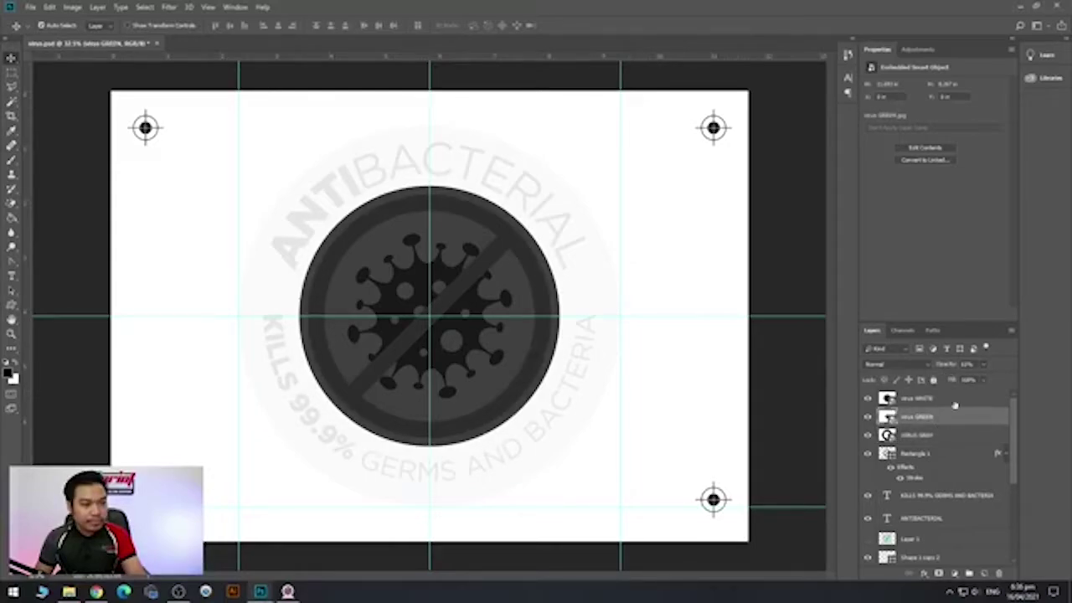
{"action": "left_click", "coordinate": [982, 366]}
{"action": "left_click_drag", "start_coordinate": [969, 378], "coordinate": [968, 380]}
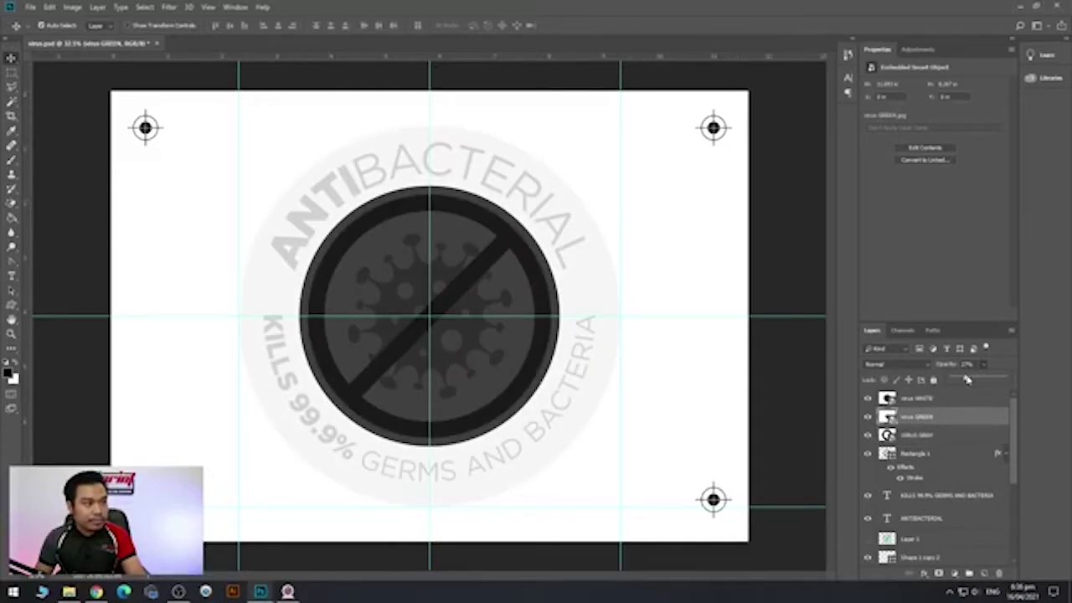
{"action": "left_click", "coordinate": [928, 399]}
{"action": "left_click", "coordinate": [983, 366]}
{"action": "left_click_drag", "start_coordinate": [967, 379], "coordinate": [972, 379]}
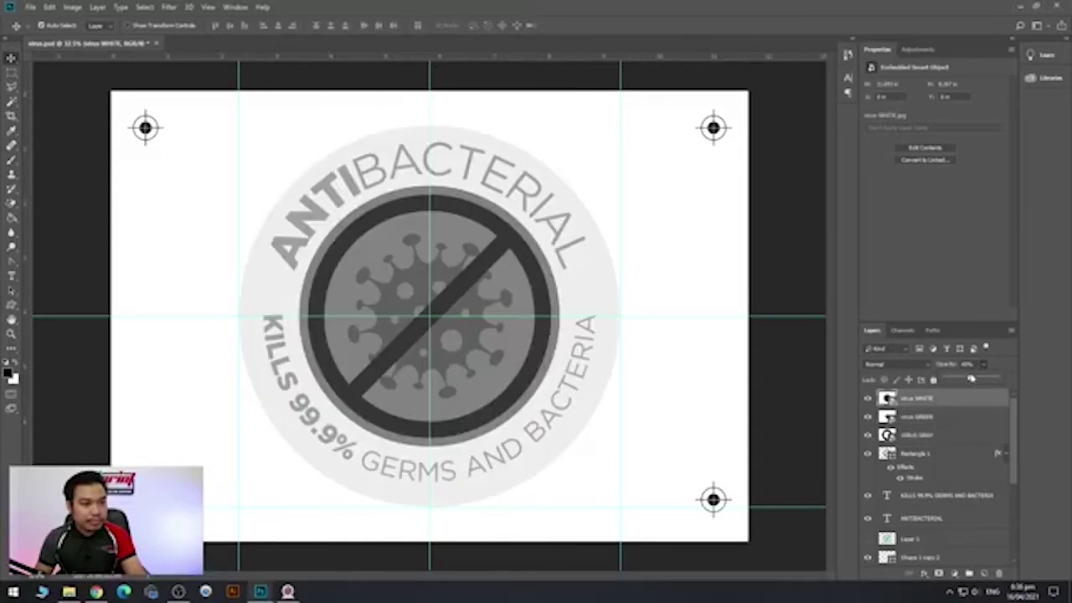
Examine how the overlaid separations overlap along the diagonal bar and along the ring beside the KILLS 99.9% text.
{"action": "scroll", "coordinate": [457, 281], "scroll_direction": "up", "scroll_amount": 3}
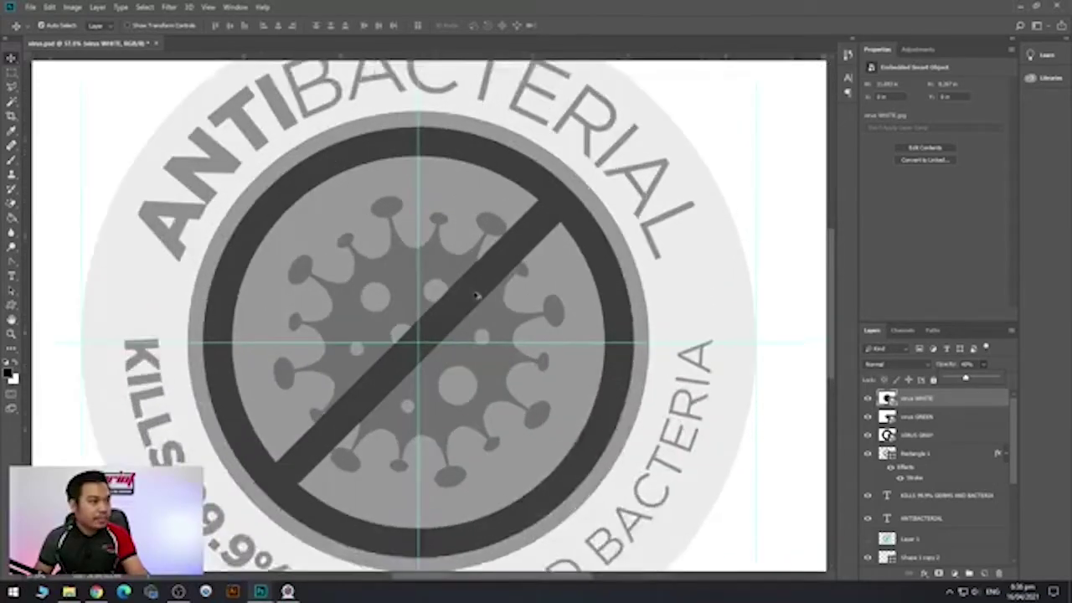
{"action": "scroll", "coordinate": [502, 276], "scroll_direction": "up", "scroll_amount": 3}
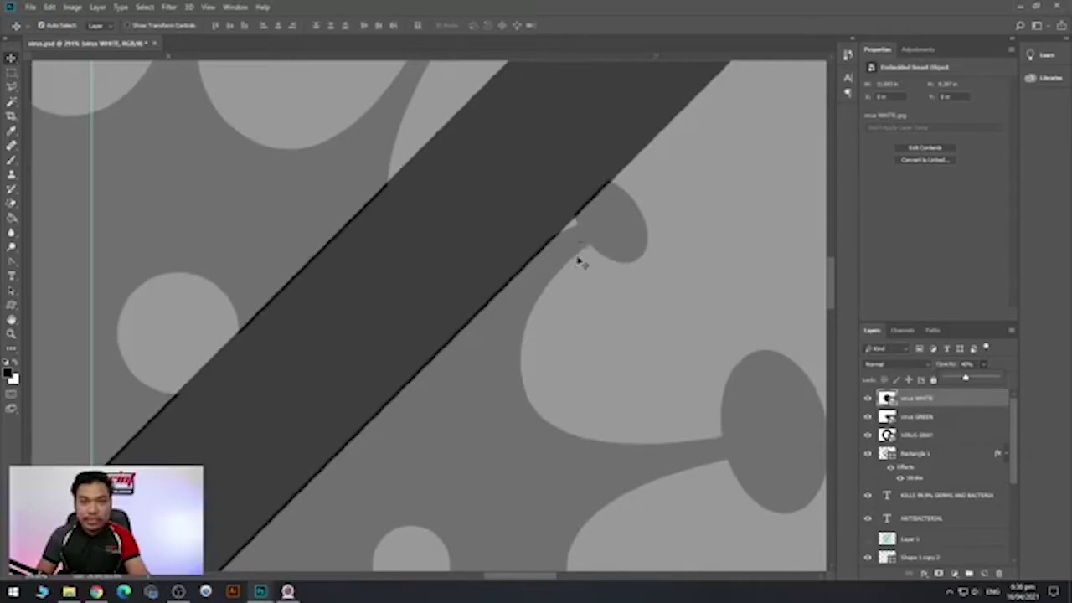
{"action": "scroll", "coordinate": [523, 314], "scroll_direction": "down", "scroll_amount": 3}
{"action": "left_click_drag", "start_coordinate": [347, 400], "coordinate": [579, 180]}
{"action": "scroll", "coordinate": [396, 386], "scroll_direction": "up", "scroll_amount": 4}
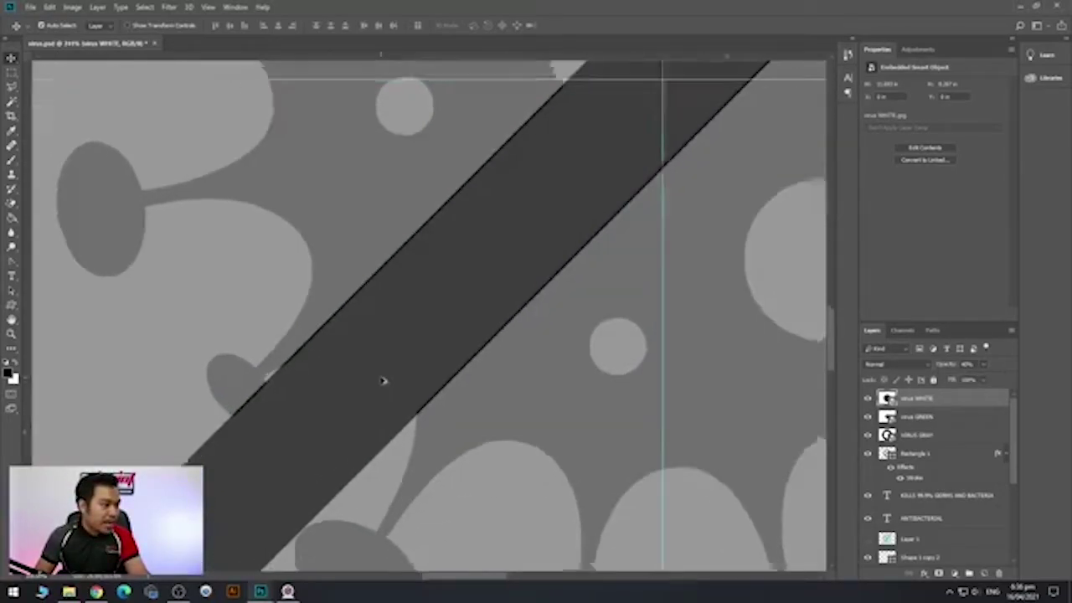
{"action": "scroll", "coordinate": [633, 292], "scroll_direction": "down", "scroll_amount": 5}
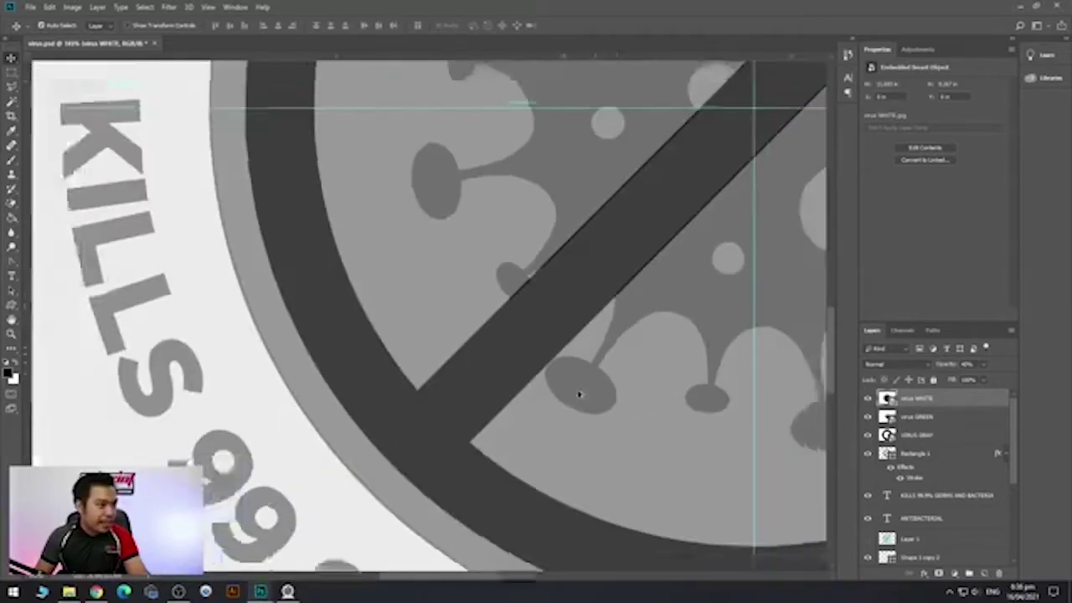
{"action": "scroll", "coordinate": [420, 369], "scroll_direction": "up", "scroll_amount": 2}
{"action": "scroll", "coordinate": [421, 368], "scroll_direction": "up", "scroll_amount": 4}
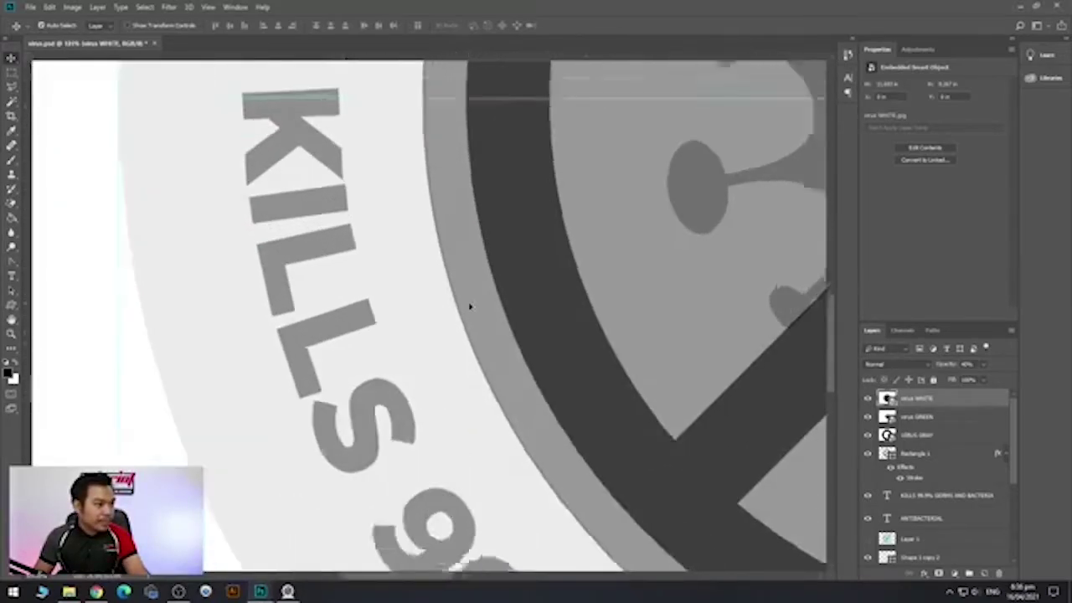
{"action": "scroll", "coordinate": [456, 279], "scroll_direction": "up", "scroll_amount": 10}
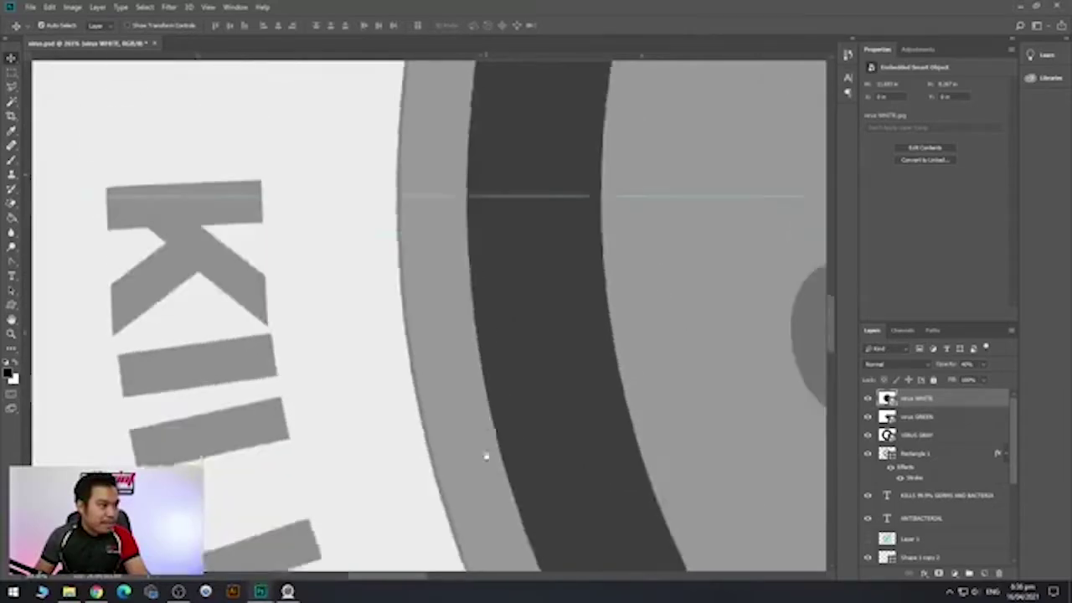
{"action": "scroll", "coordinate": [524, 363], "scroll_direction": "down", "scroll_amount": 8}
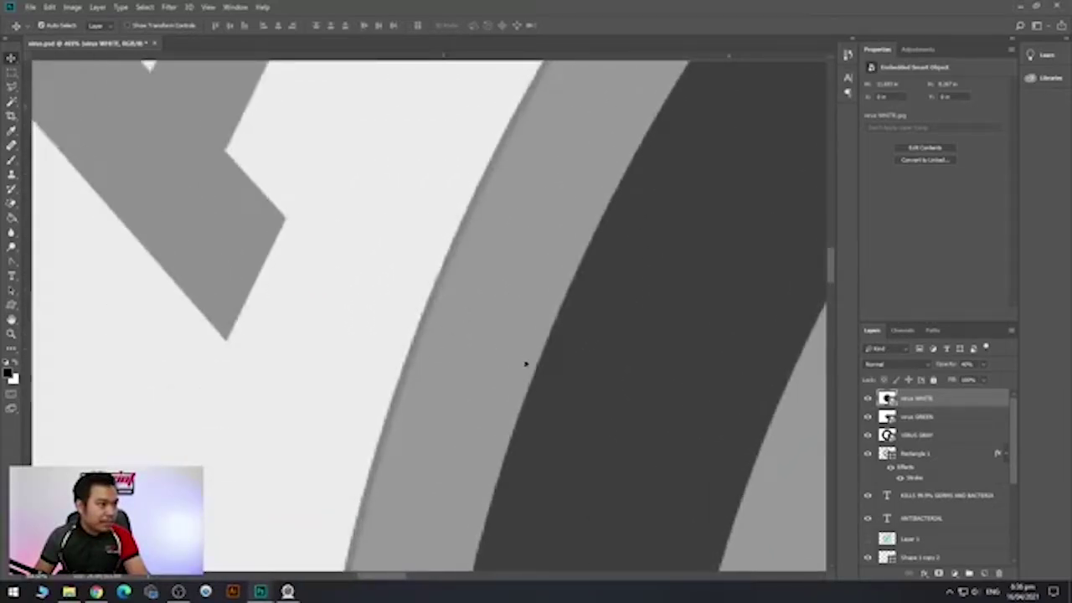
{"action": "scroll", "coordinate": [550, 393], "scroll_direction": "down", "scroll_amount": 2}
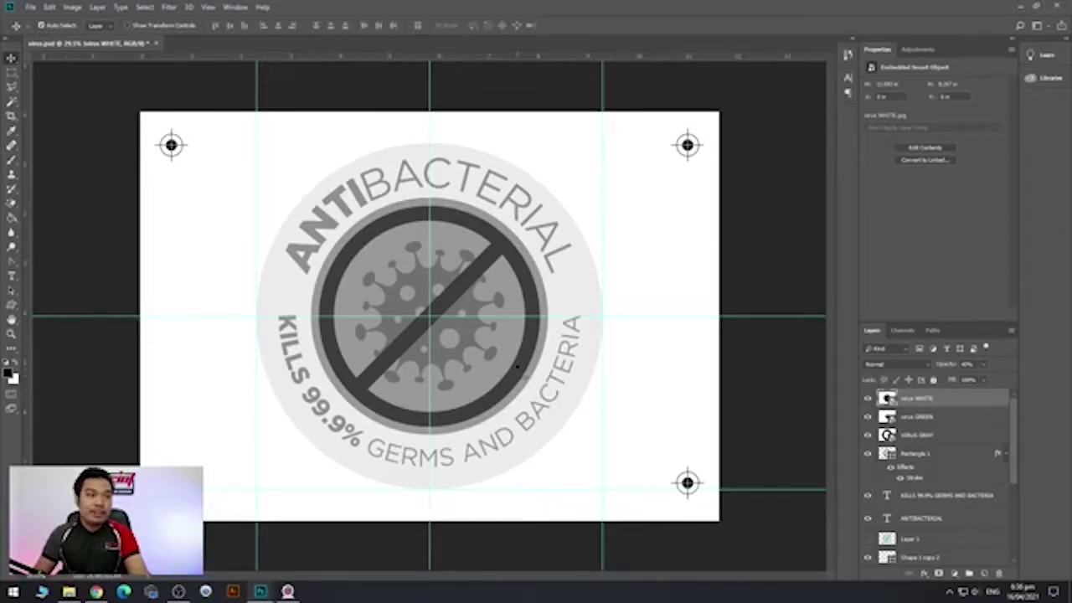
Check the separation overlap again at the ring's upper edge and where the diagonal bar crosses the virus.
{"action": "scroll", "coordinate": [482, 325], "scroll_direction": "up", "scroll_amount": 5}
{"action": "scroll", "coordinate": [505, 123], "scroll_direction": "up", "scroll_amount": 4}
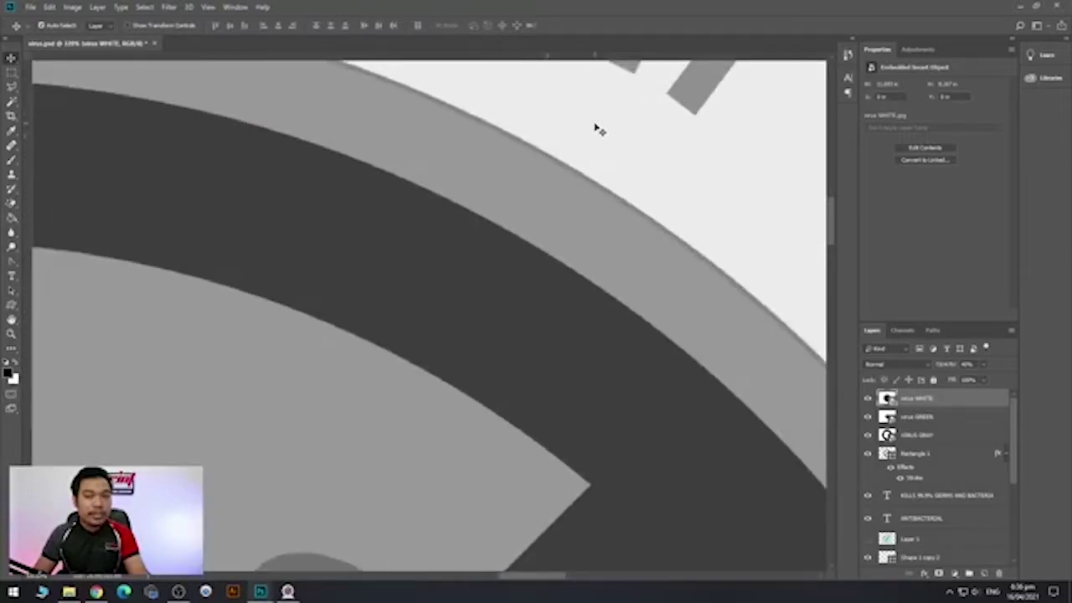
{"action": "scroll", "coordinate": [599, 295], "scroll_direction": "down", "scroll_amount": 5}
{"action": "left_click_drag", "start_coordinate": [598, 298], "coordinate": [618, 243]}
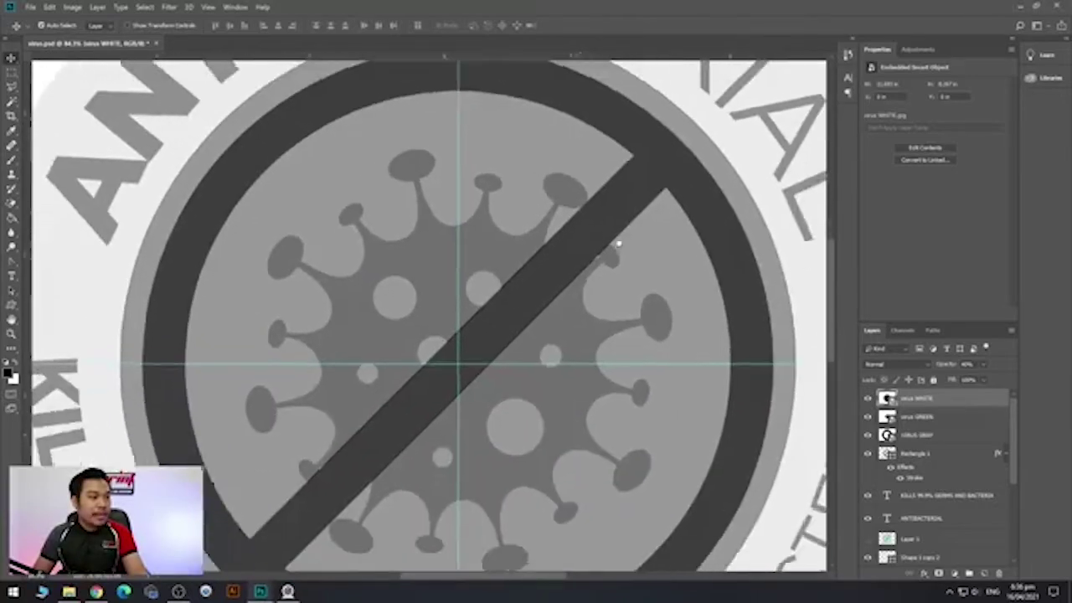
{"action": "scroll", "coordinate": [575, 288], "scroll_direction": "up", "scroll_amount": 5}
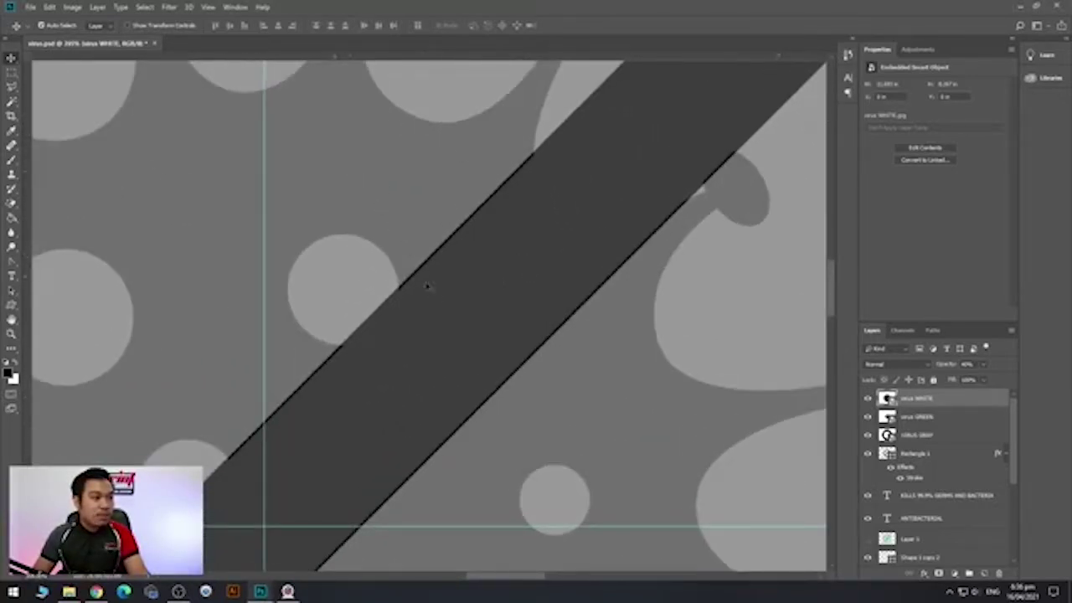
{"action": "scroll", "coordinate": [494, 327], "scroll_direction": "down", "scroll_amount": 5}
{"action": "scroll", "coordinate": [549, 365], "scroll_direction": "down", "scroll_amount": 4}
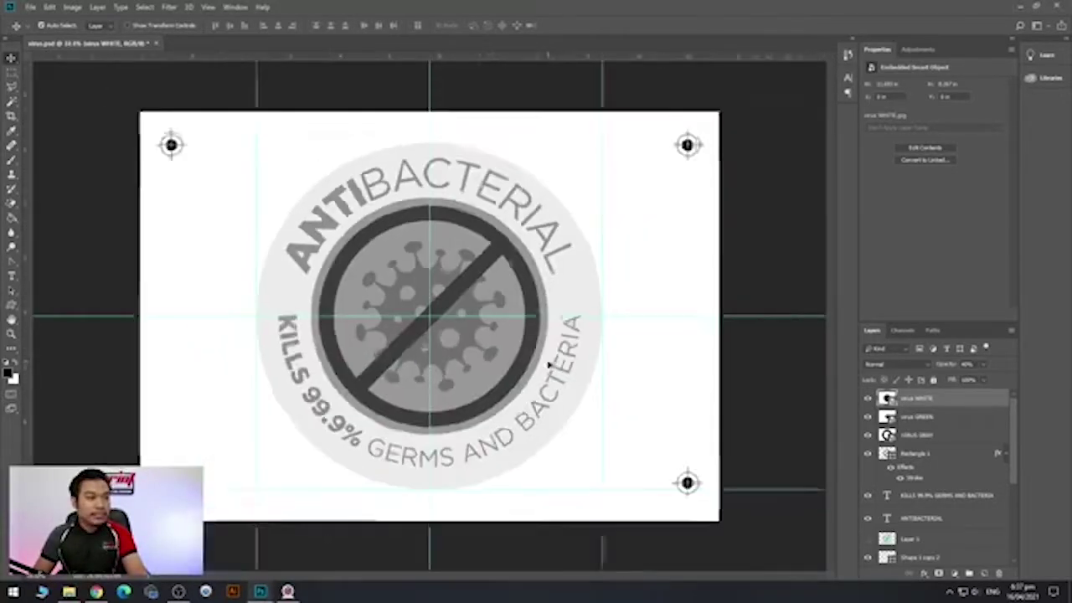
{"action": "scroll", "coordinate": [507, 335], "scroll_direction": "up", "scroll_amount": 2}
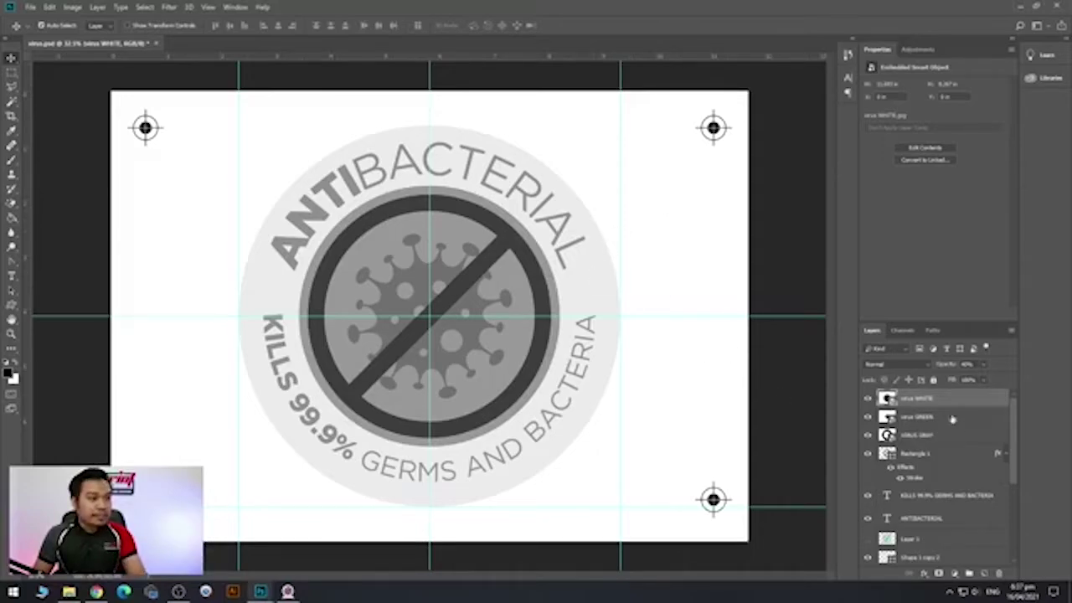
Restore the virus WHITE layer's opacity to 100%.
{"action": "left_click", "coordinate": [985, 365]}
{"action": "left_click_drag", "start_coordinate": [982, 379], "coordinate": [1011, 379]}
{"action": "left_click", "coordinate": [962, 417]}
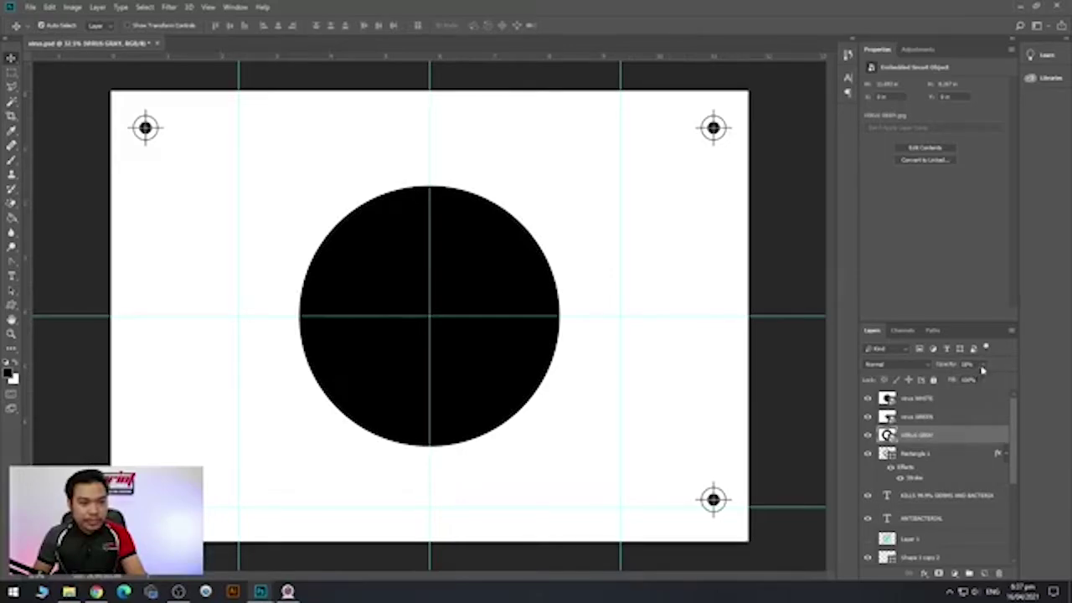
Bring the original colour badge, Layer 1, to the front of the layer stack and make it visible.
{"action": "left_click", "coordinate": [953, 450]}
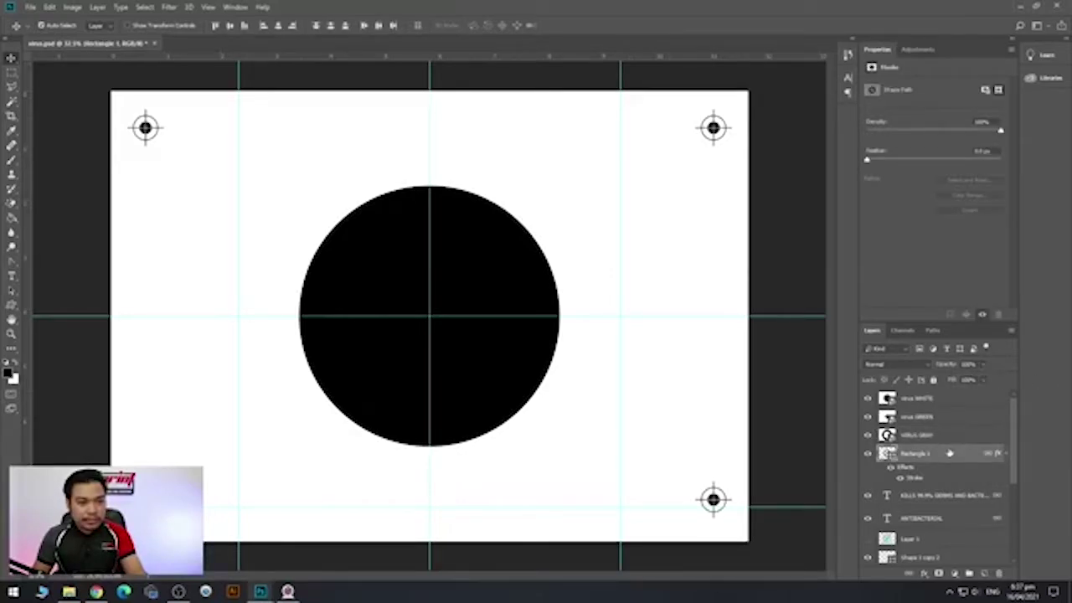
{"action": "scroll", "coordinate": [948, 452], "scroll_direction": "down", "scroll_amount": 2}
{"action": "left_click", "coordinate": [923, 469]}
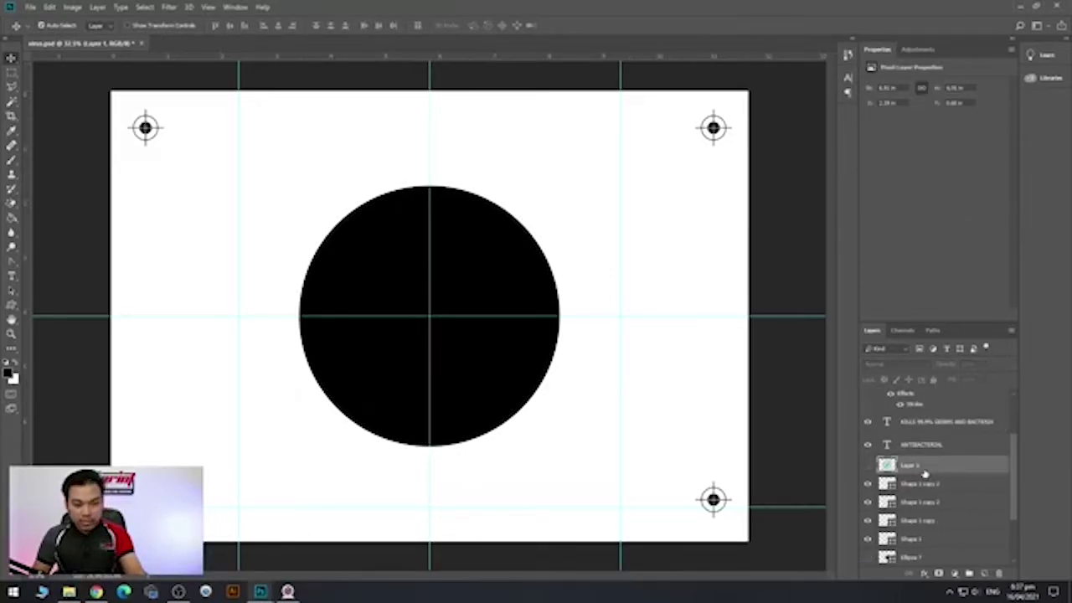
{"action": "key", "text": "ctrl+shift+]"}
{"action": "left_click", "coordinate": [868, 399]}
{"action": "left_click", "coordinate": [868, 400]}
{"action": "scroll", "coordinate": [526, 303], "scroll_direction": "down", "scroll_amount": 1}
{"action": "scroll", "coordinate": [526, 303], "scroll_direction": "up", "scroll_amount": 2}
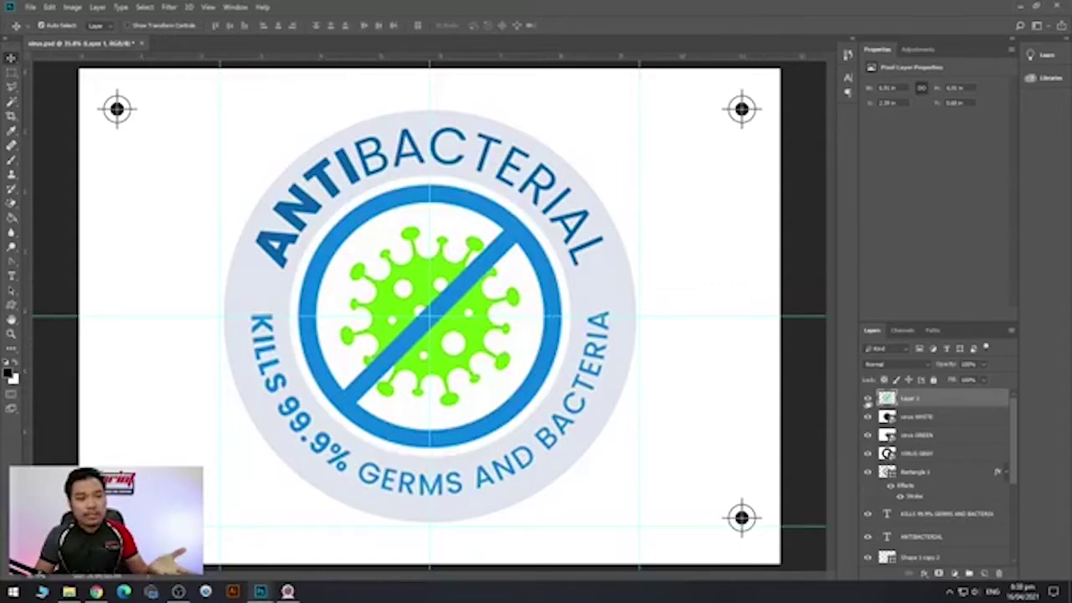
Hide Layer 1 and the placed virus WHITE, virus GREEN and VIRUS GRAY layers to expose the blue separation artwork.
{"action": "left_click", "coordinate": [868, 399], "text": "alt"}
{"action": "left_click", "coordinate": [868, 402], "text": "alt"}
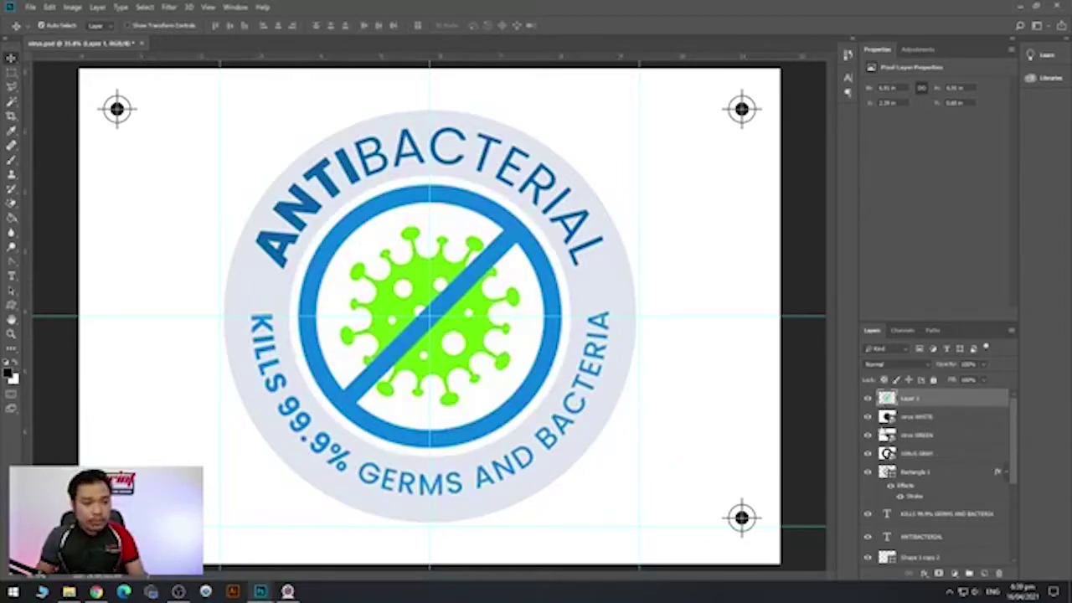
{"action": "left_click", "coordinate": [868, 399], "text": "alt"}
{"action": "left_click", "coordinate": [867, 417]}
{"action": "left_click", "coordinate": [868, 435]}
{"action": "left_click", "coordinate": [868, 455]}
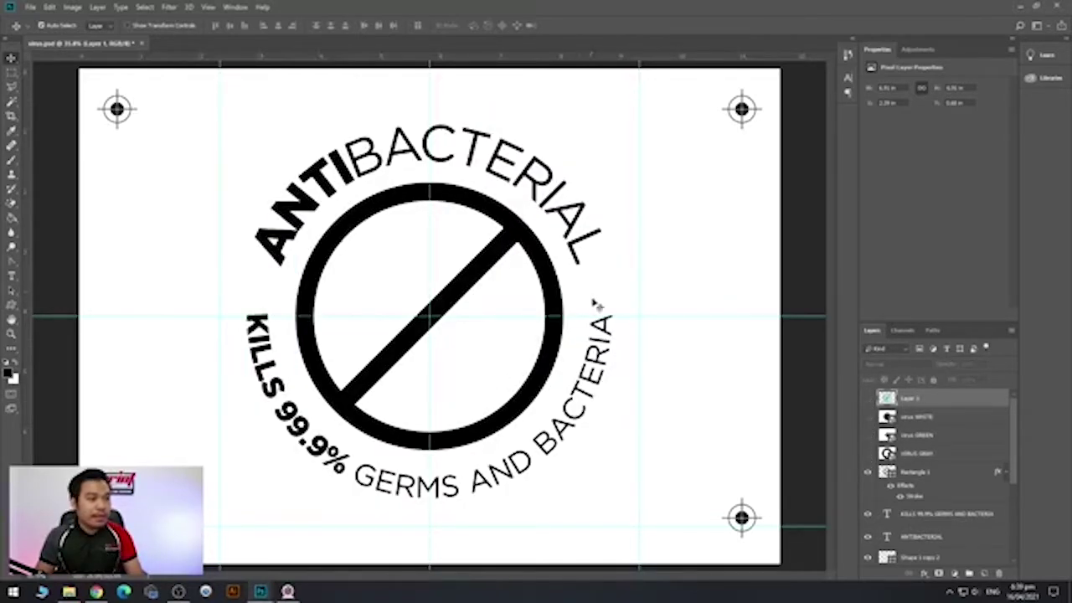